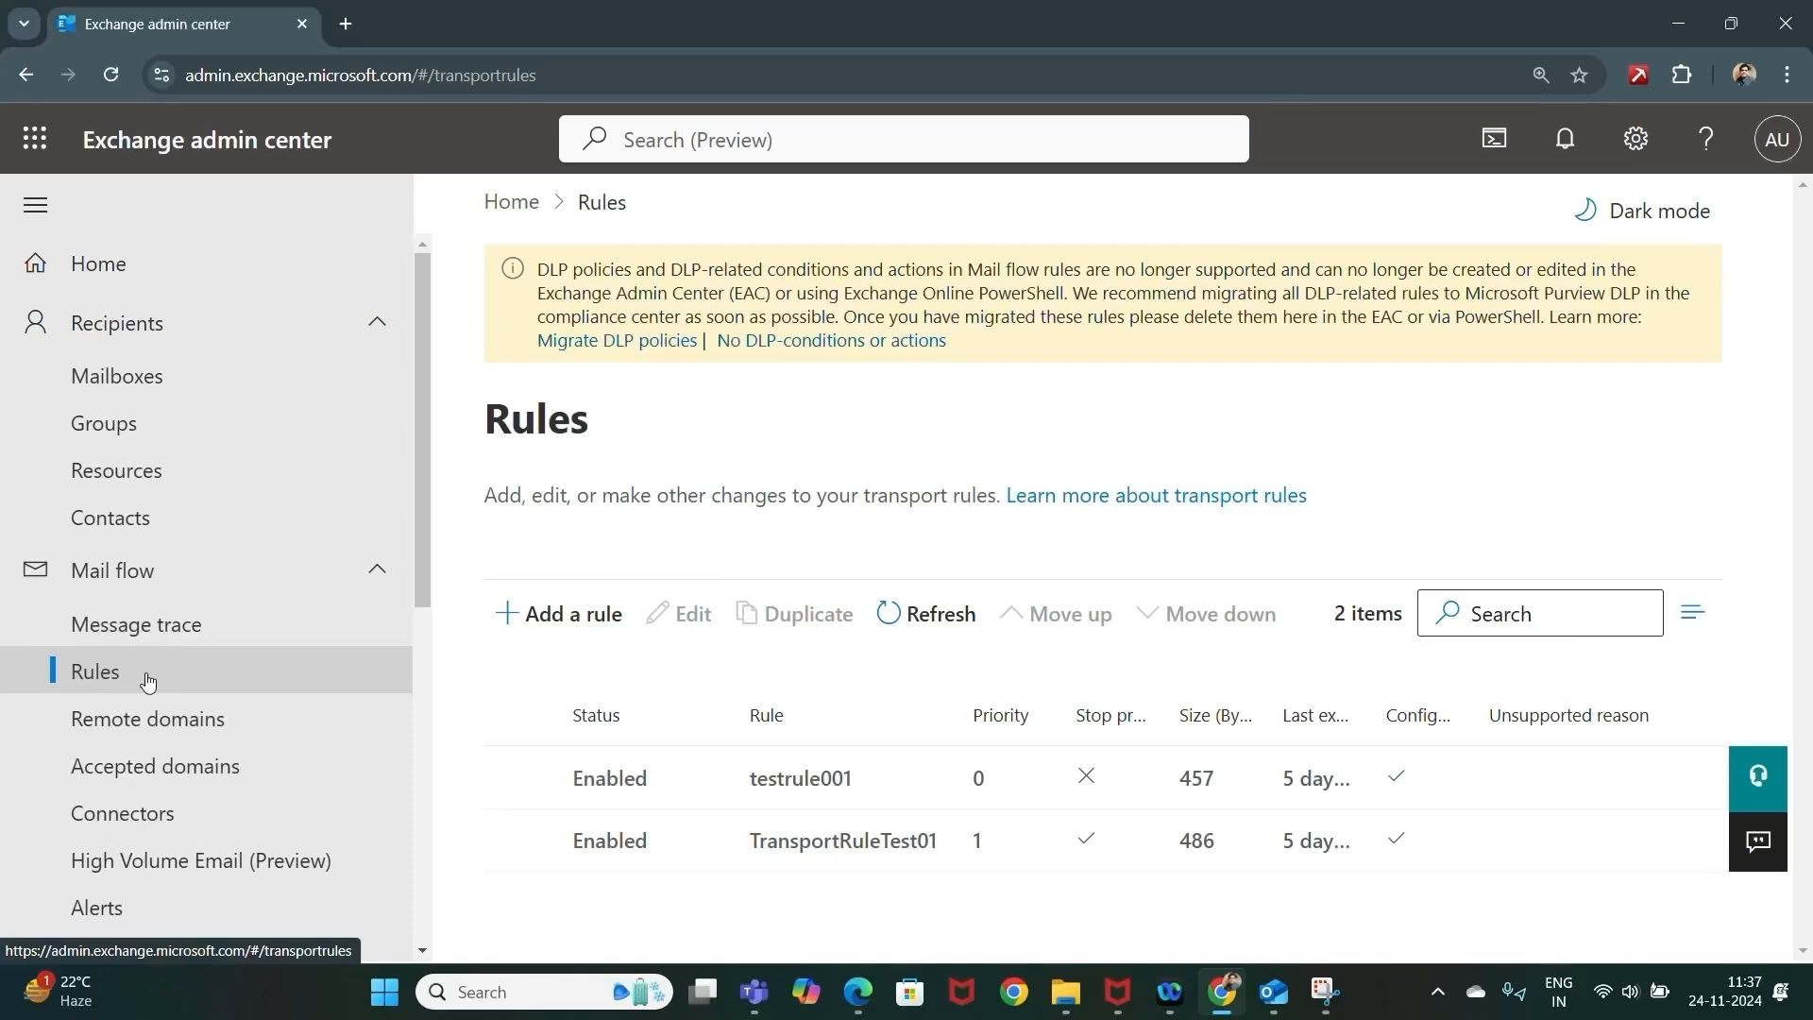
Start a new transport rule from scratch and name it "Block Spam Domain".
click(571, 616)
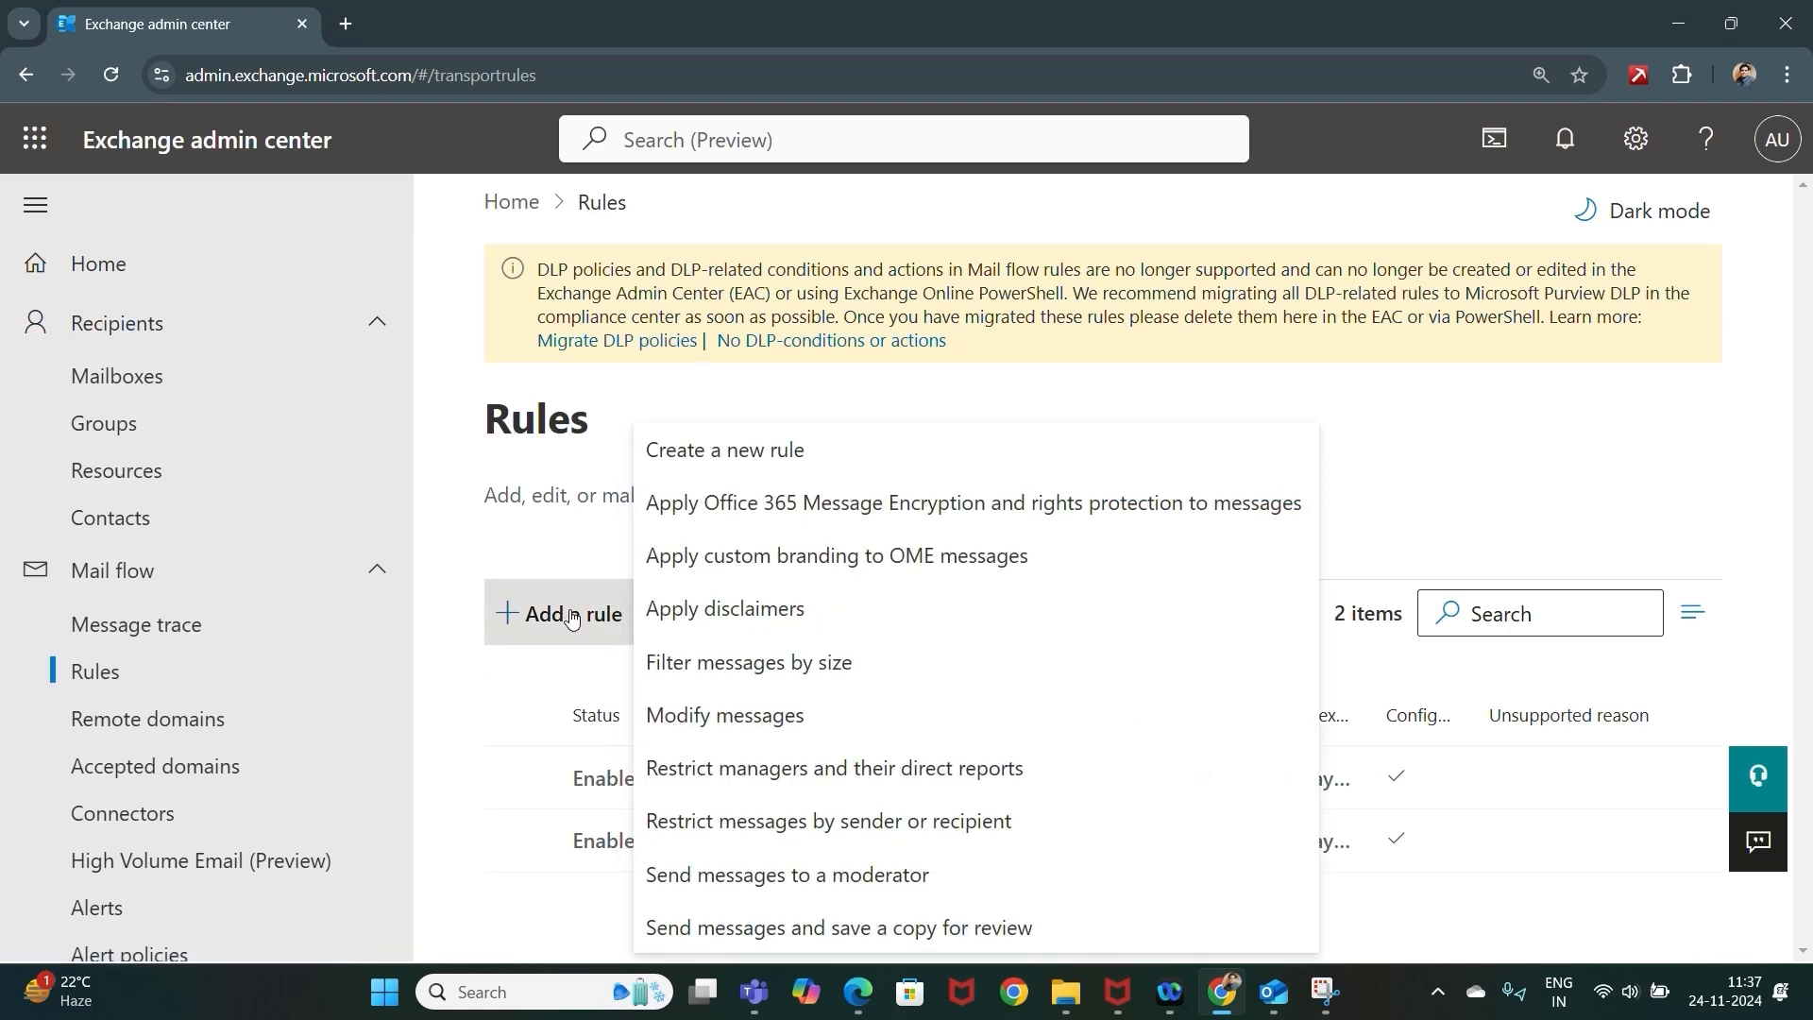
click(778, 454)
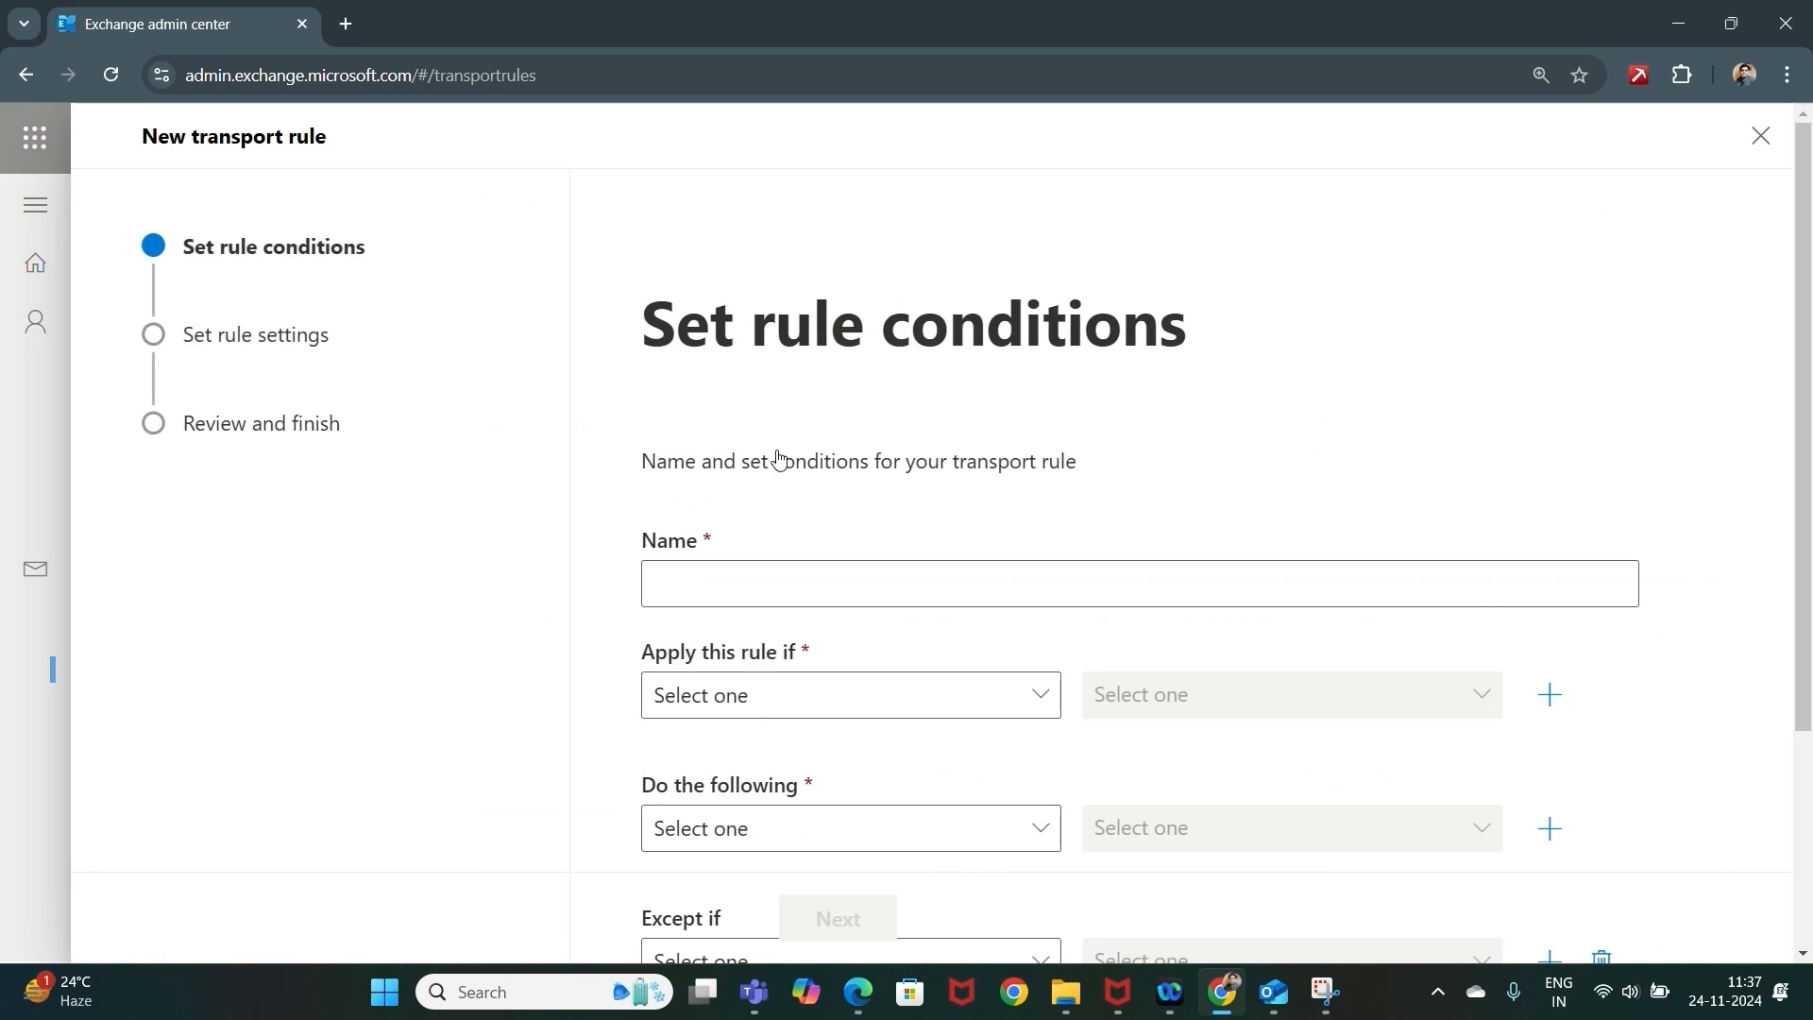
click(833, 578)
text(B)
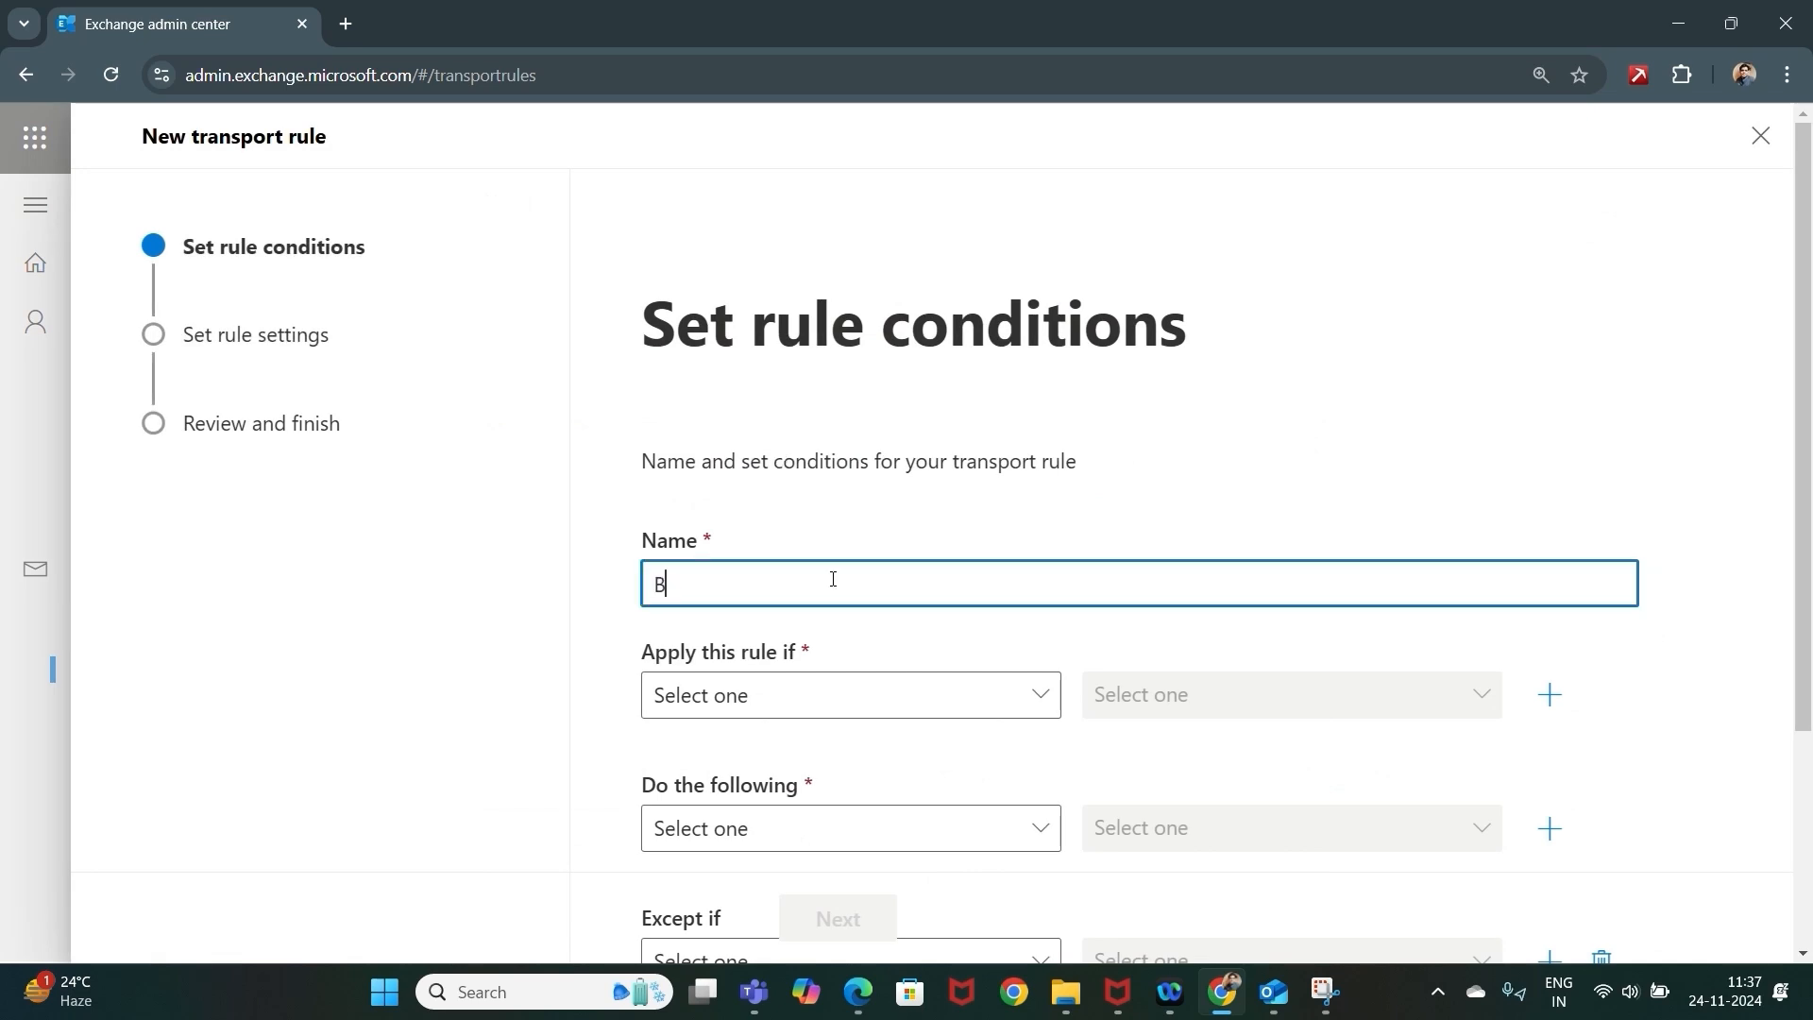
text(lock Spam Domain)
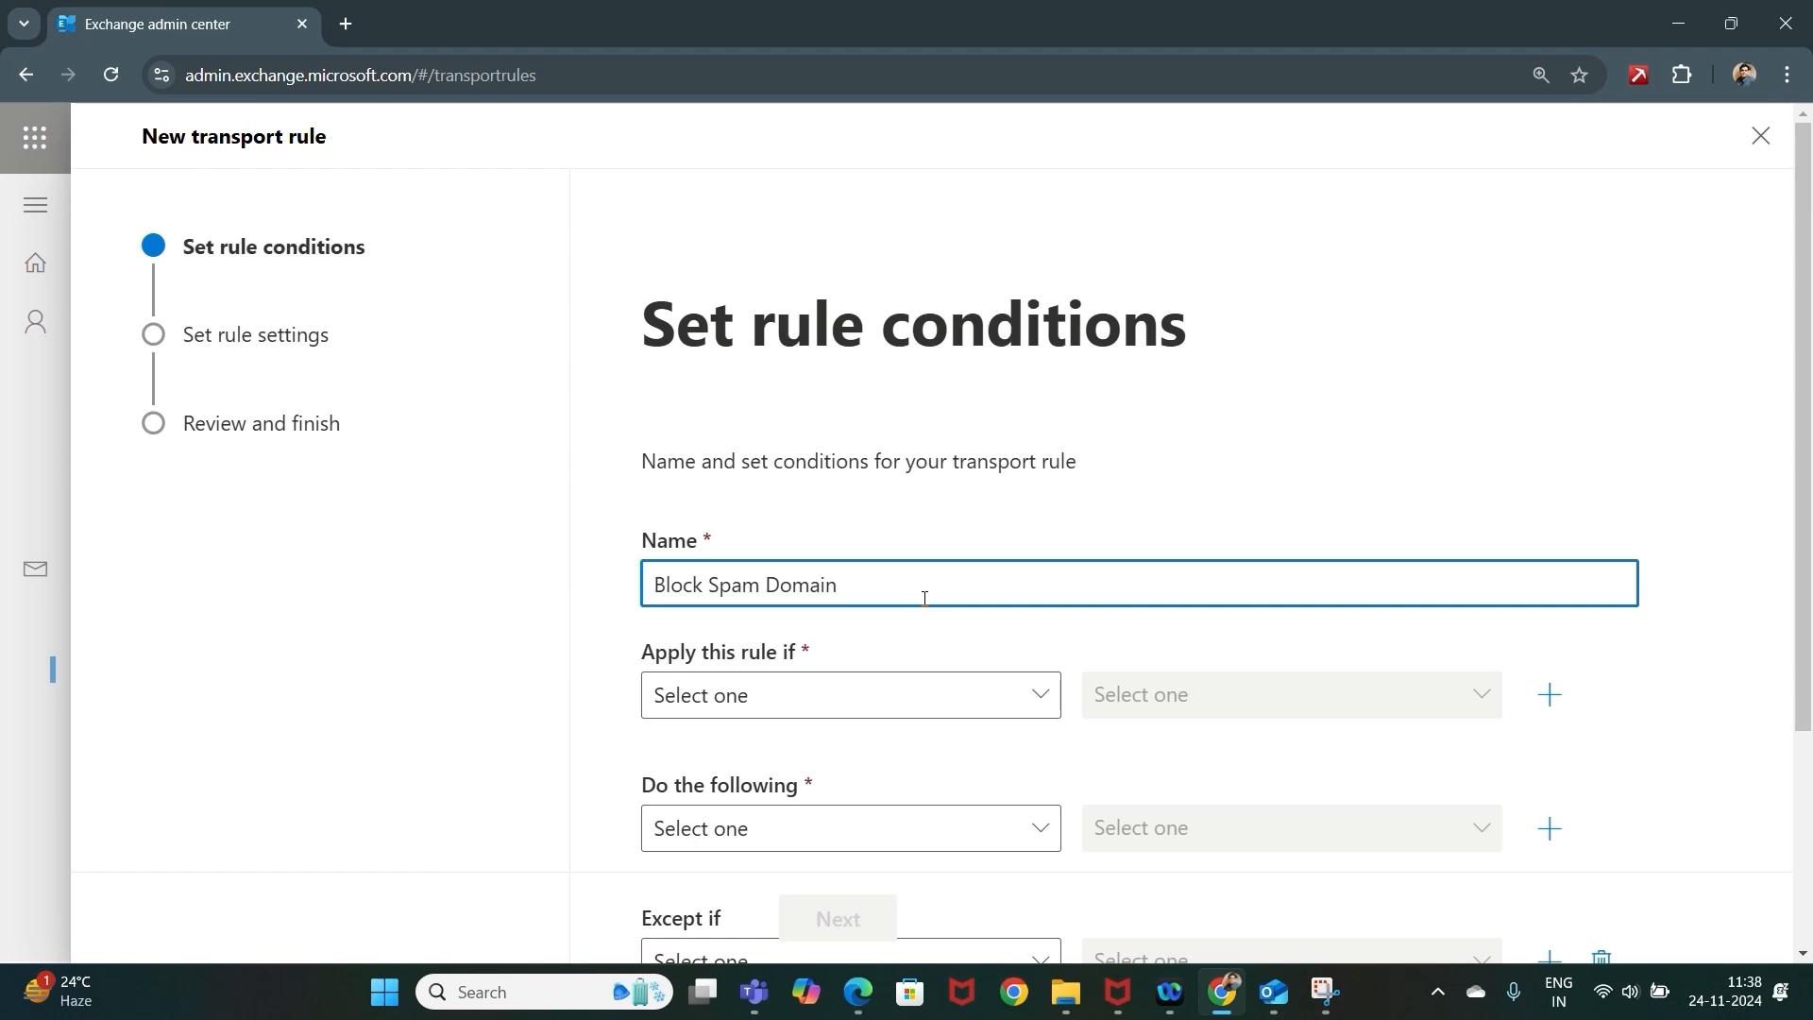
Set the rule to apply if the sender's domain is gmail.com.
click(856, 702)
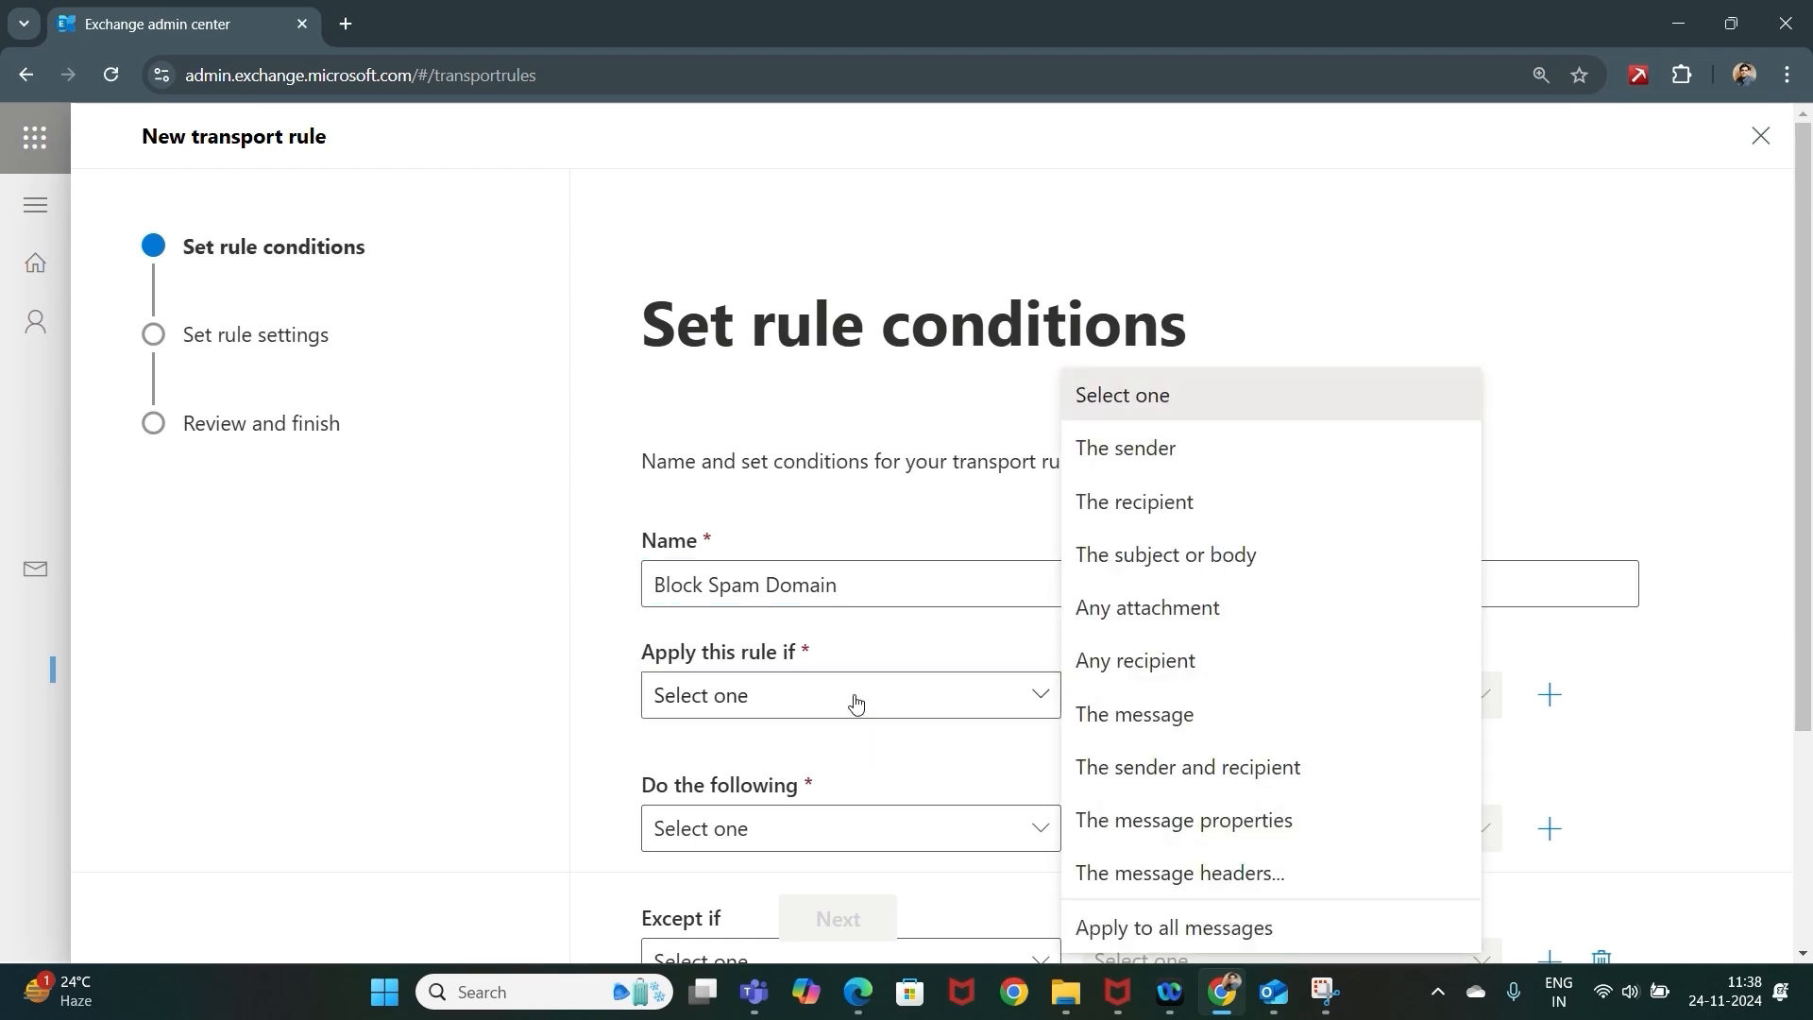
click(1208, 452)
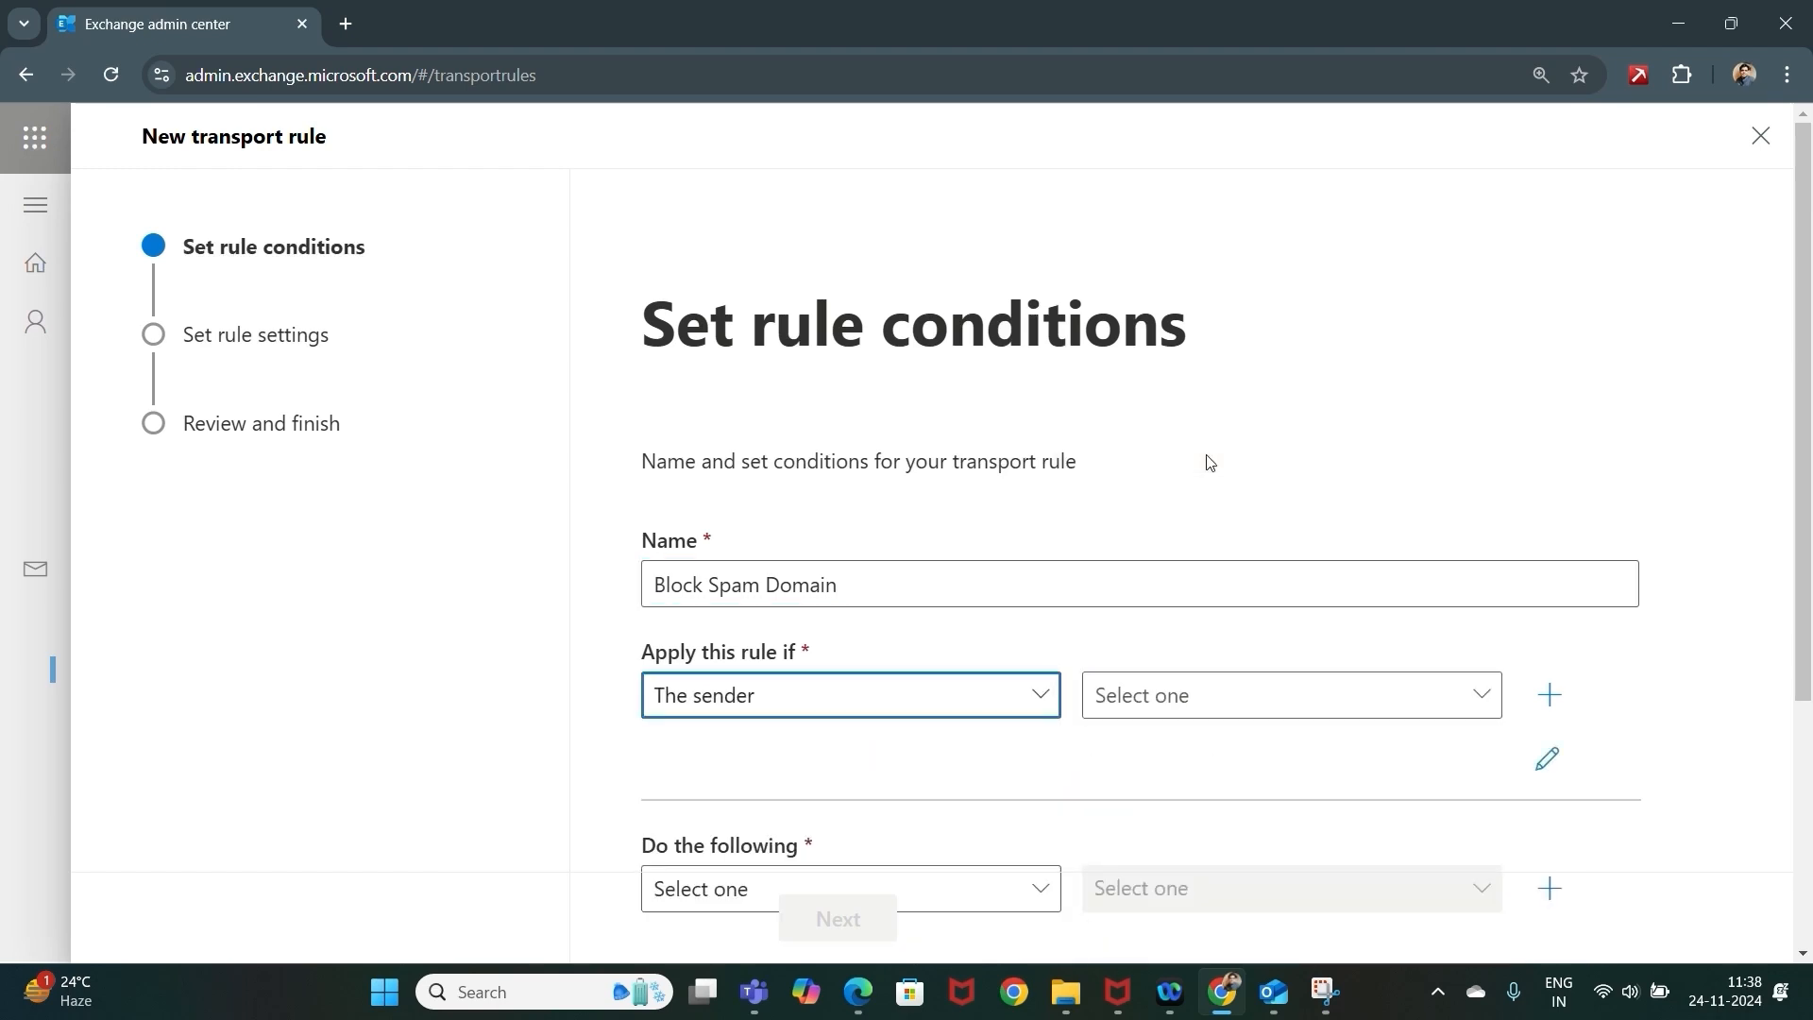
click(1262, 683)
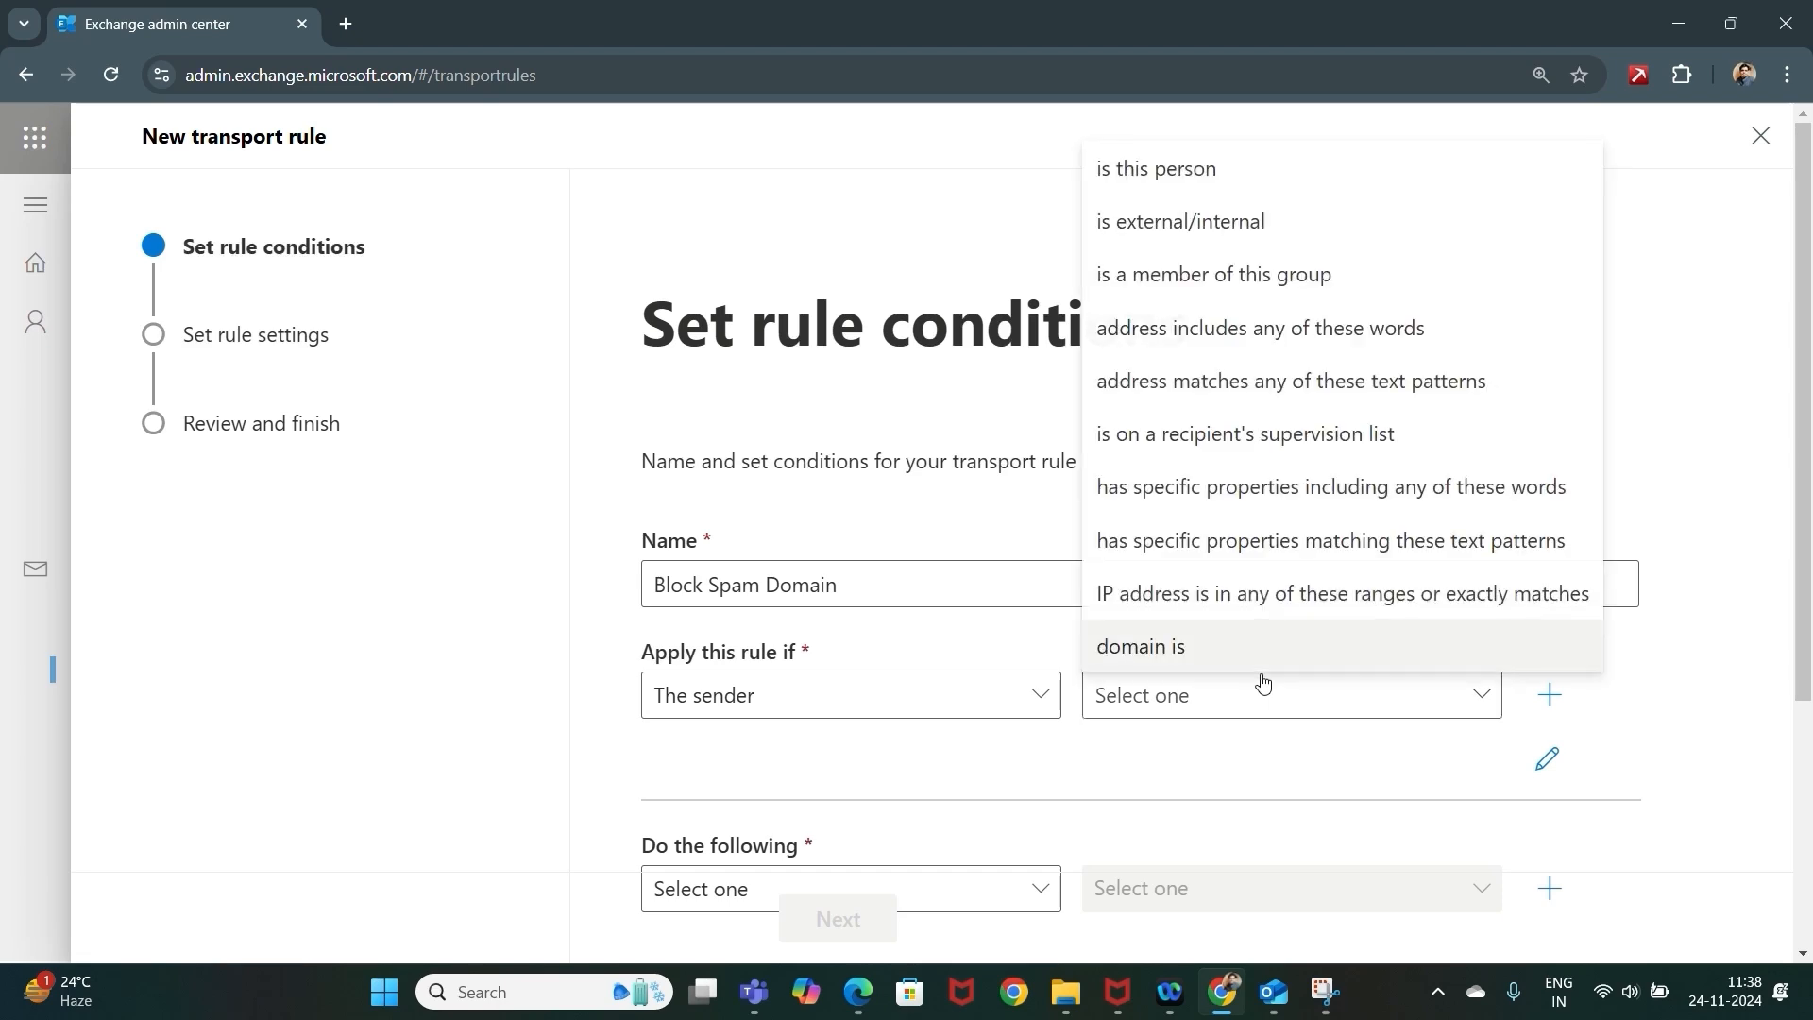
click(1136, 646)
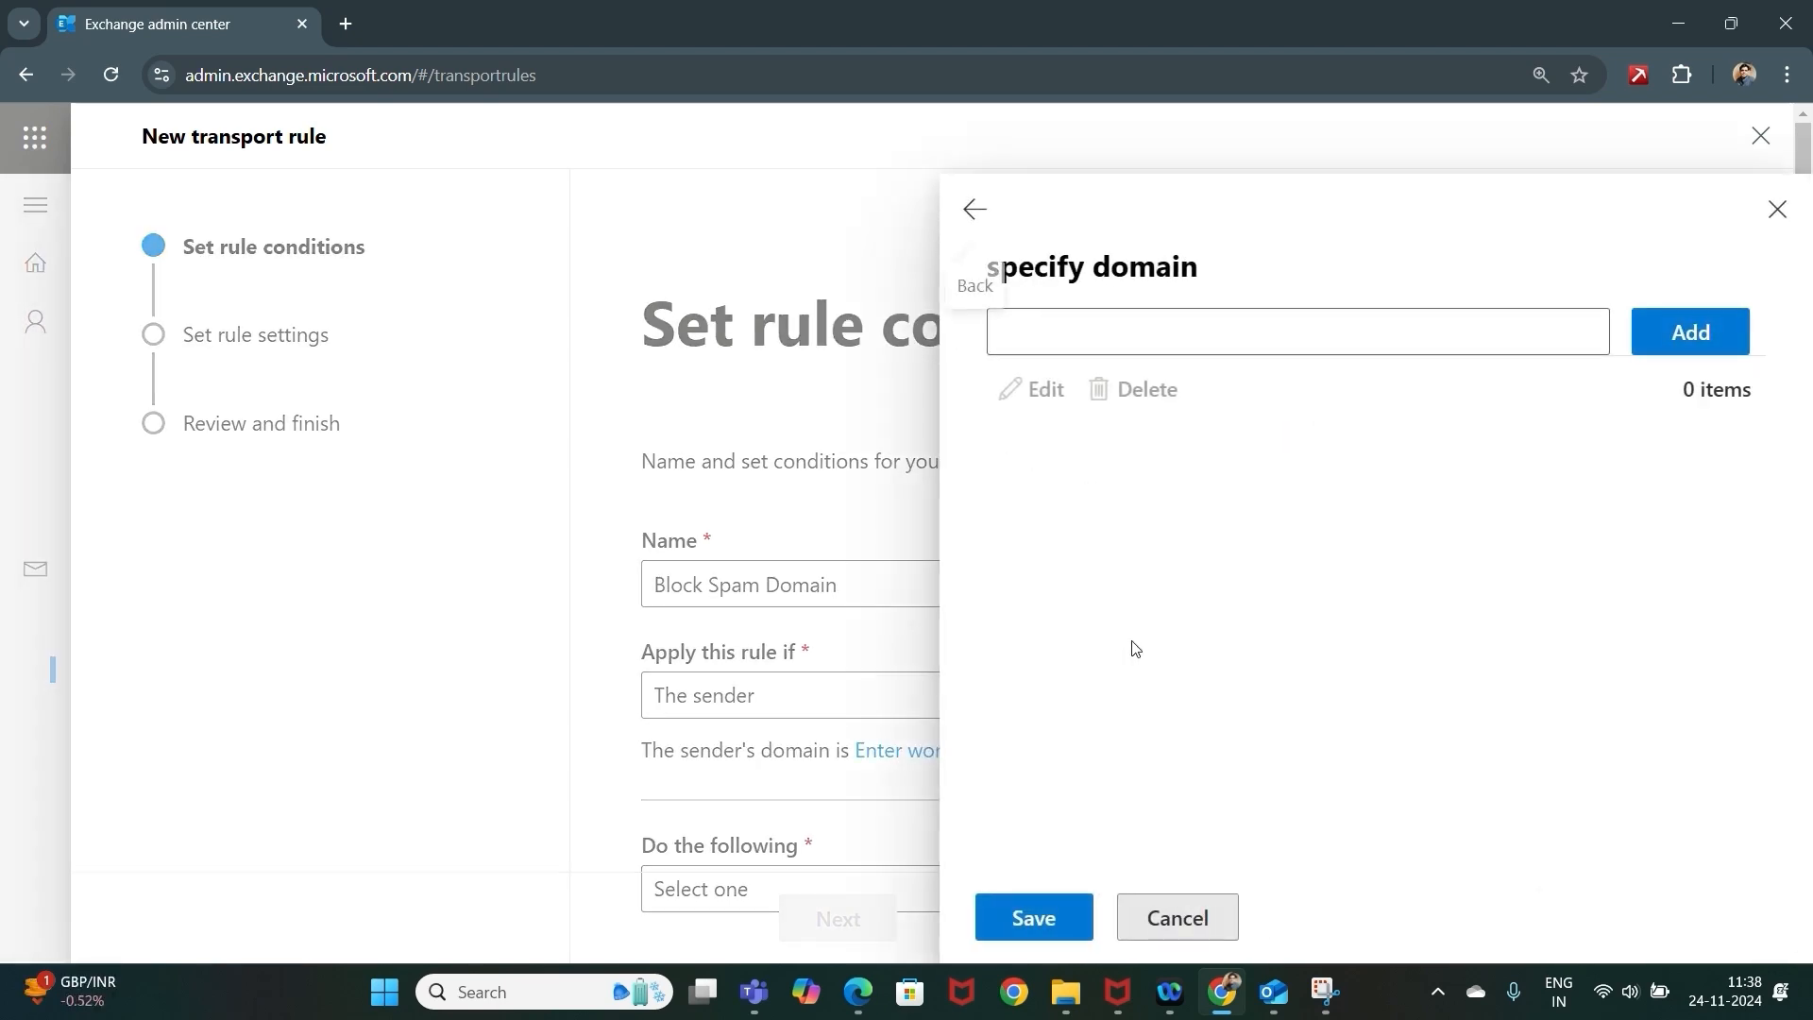
click(1138, 335)
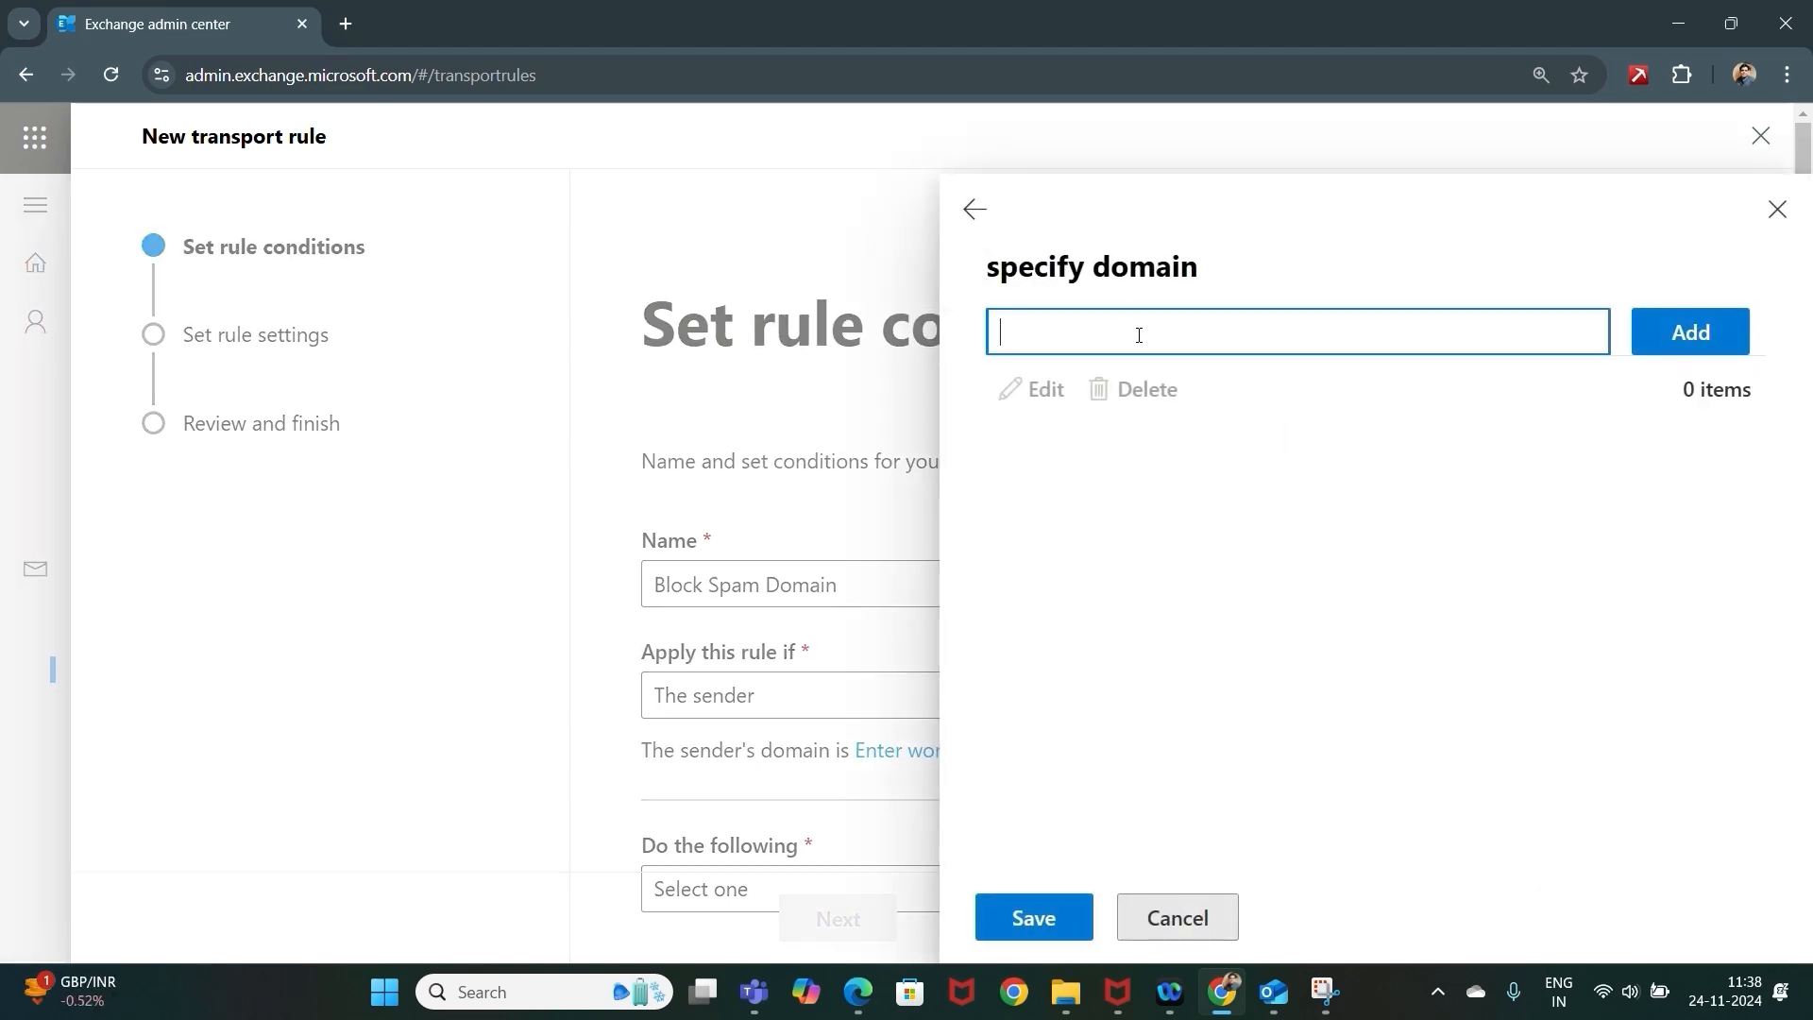
text(gmail.com)
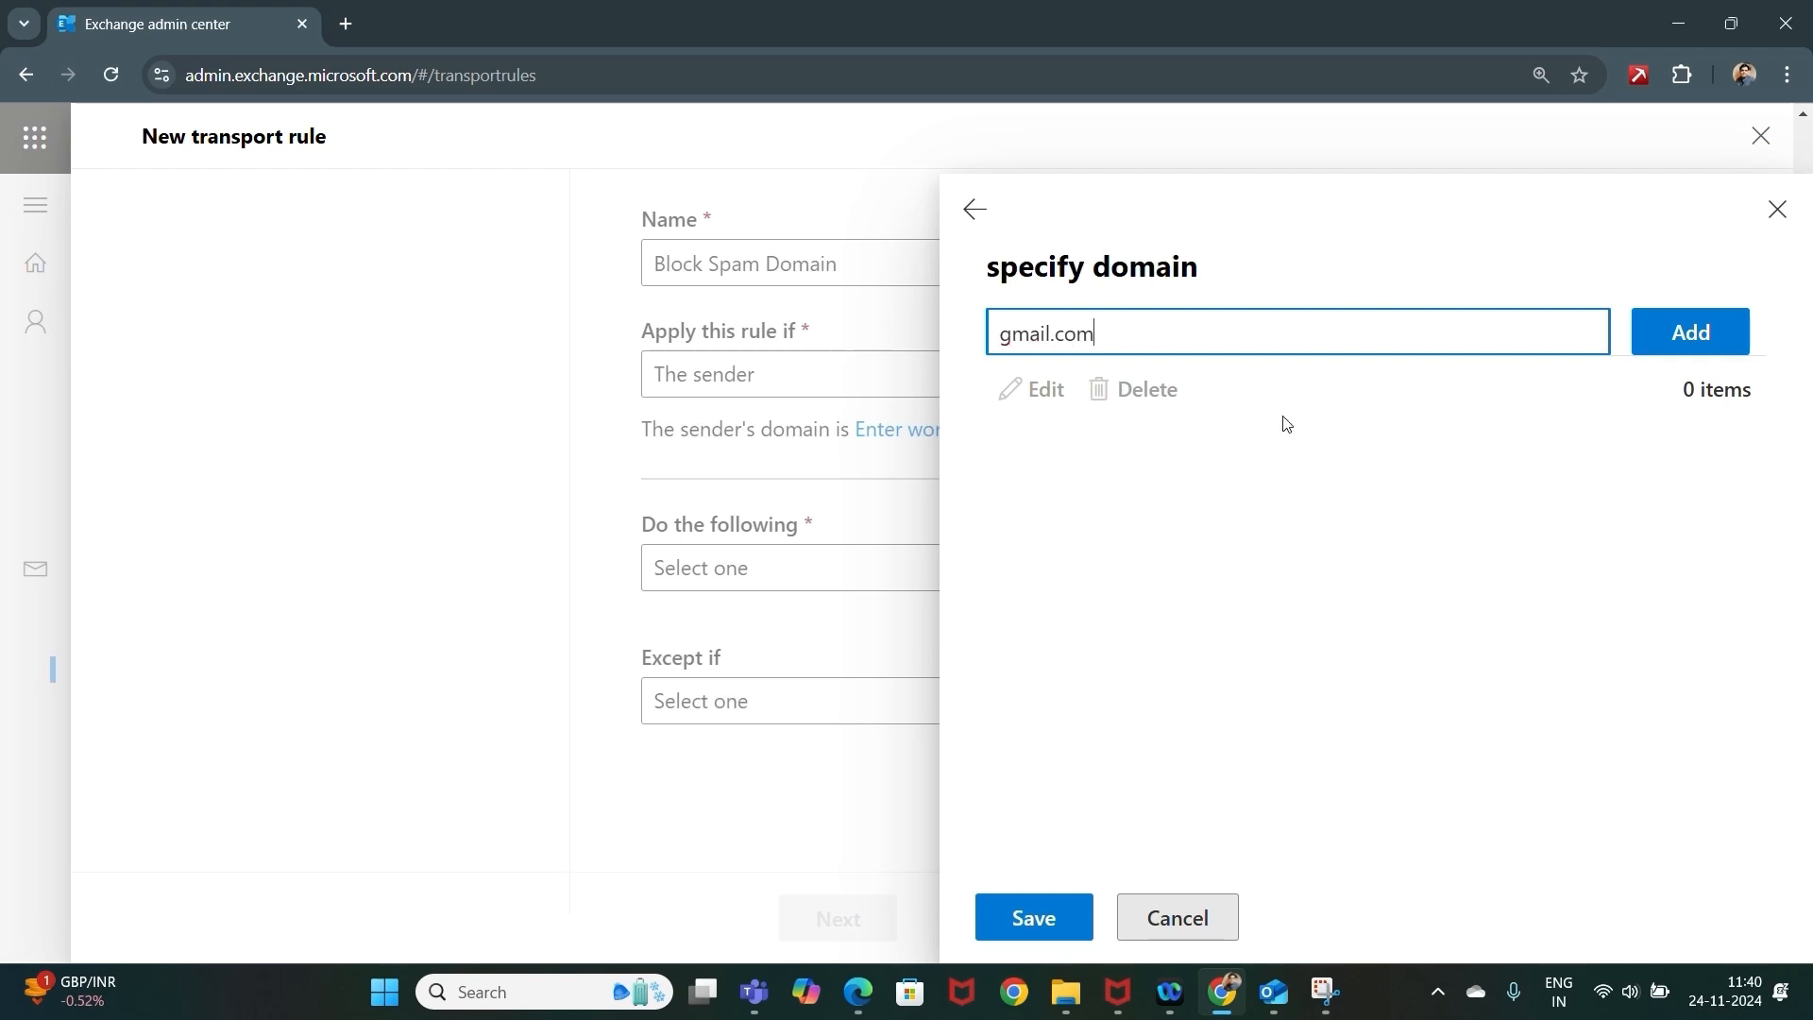
click(1629, 333)
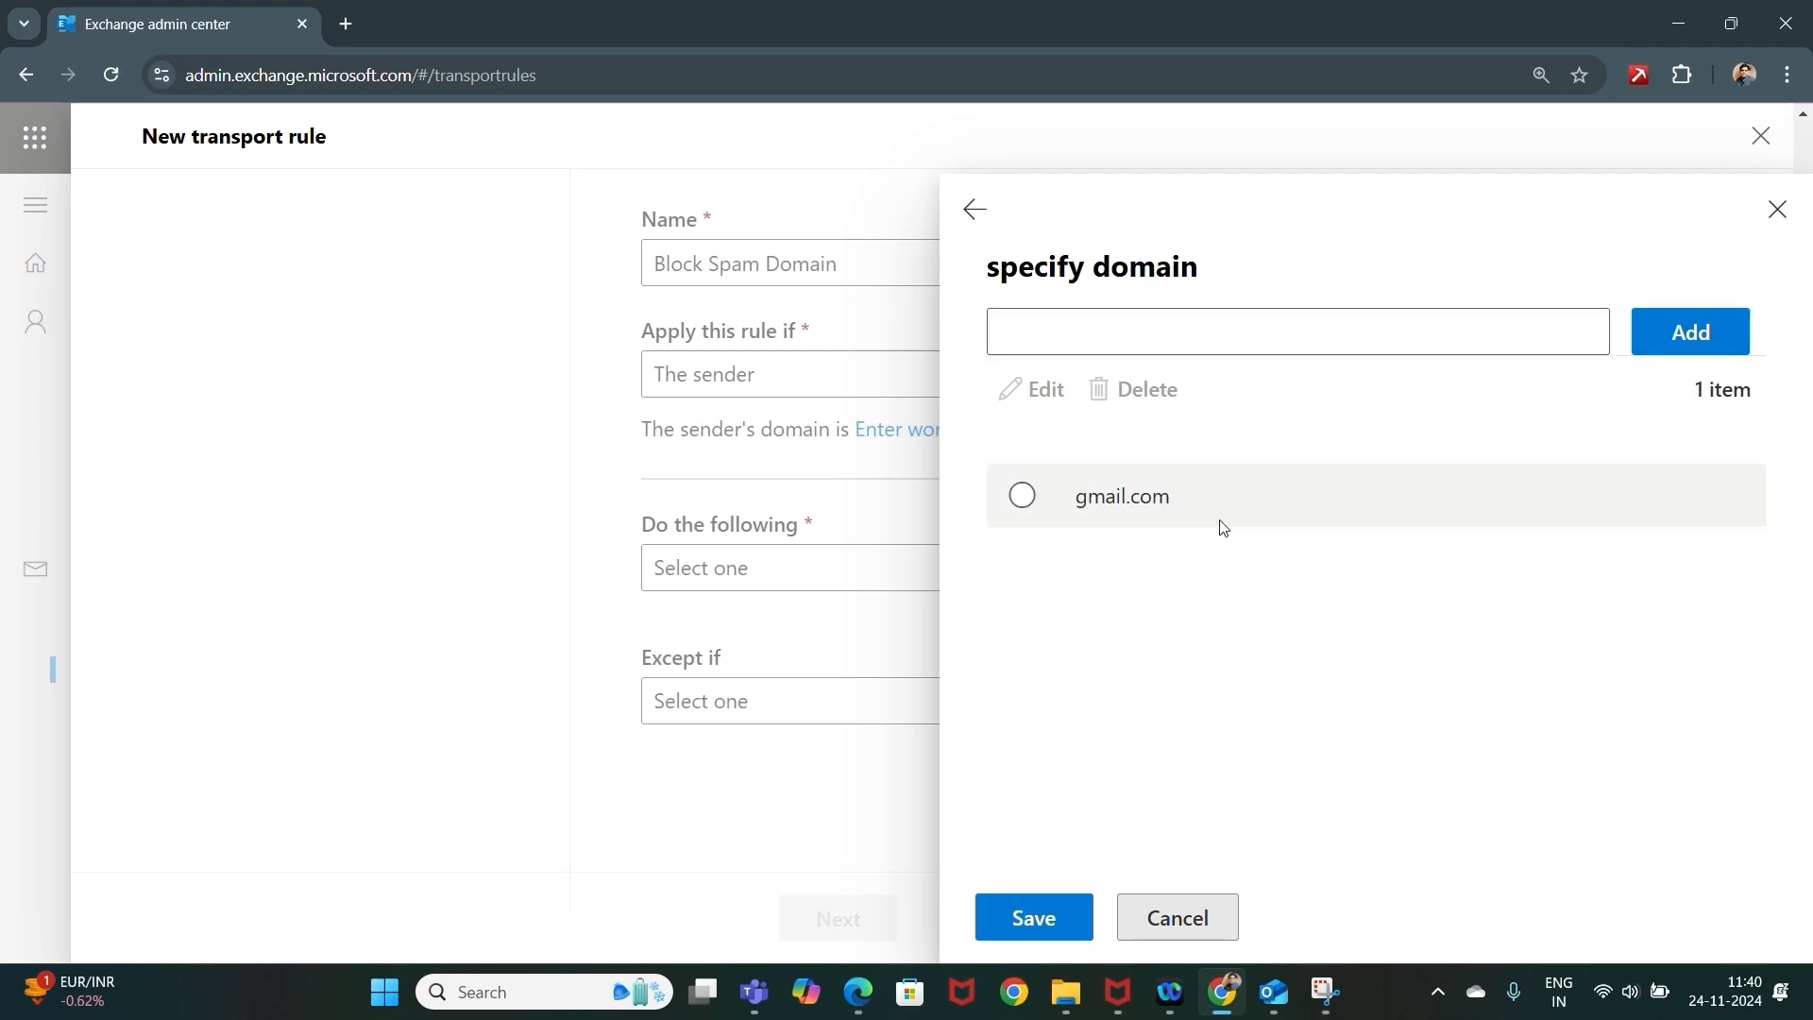
click(1022, 495)
click(1029, 916)
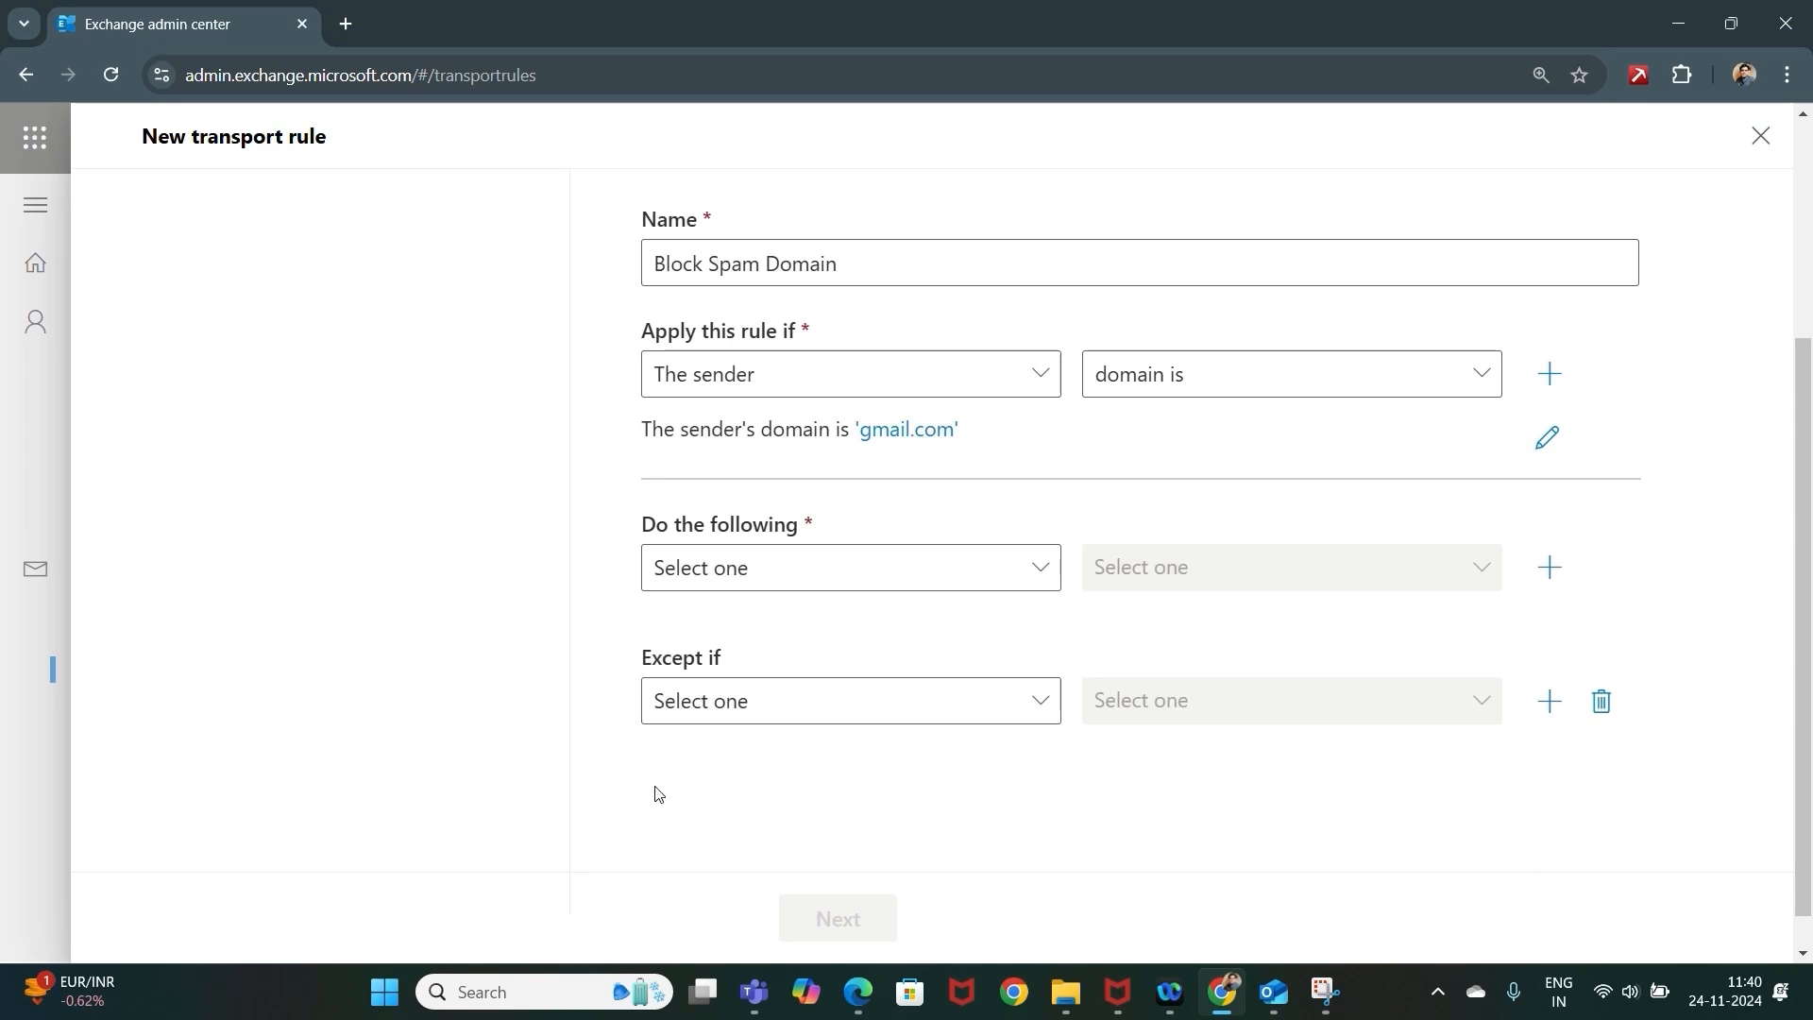
Make the rule block the message, rejecting it with the explanation "This domain is not allowed in your organization".
click(1039, 567)
click(1213, 562)
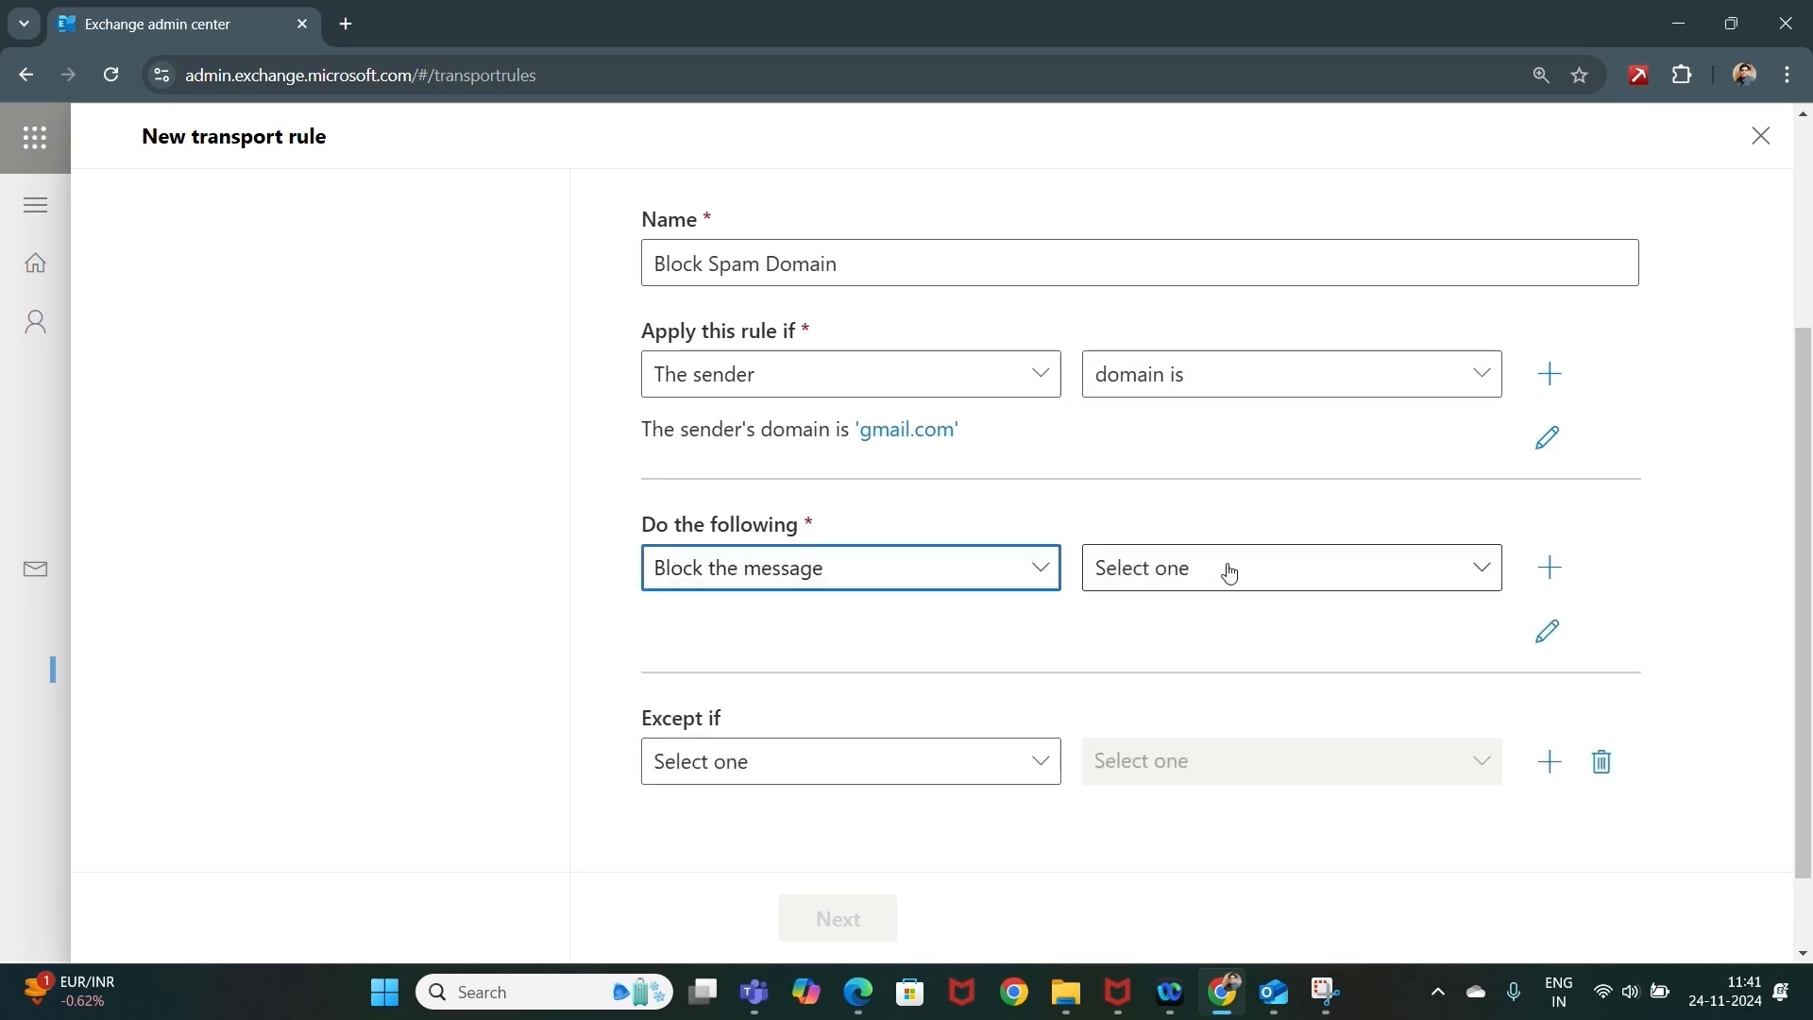
click(1262, 570)
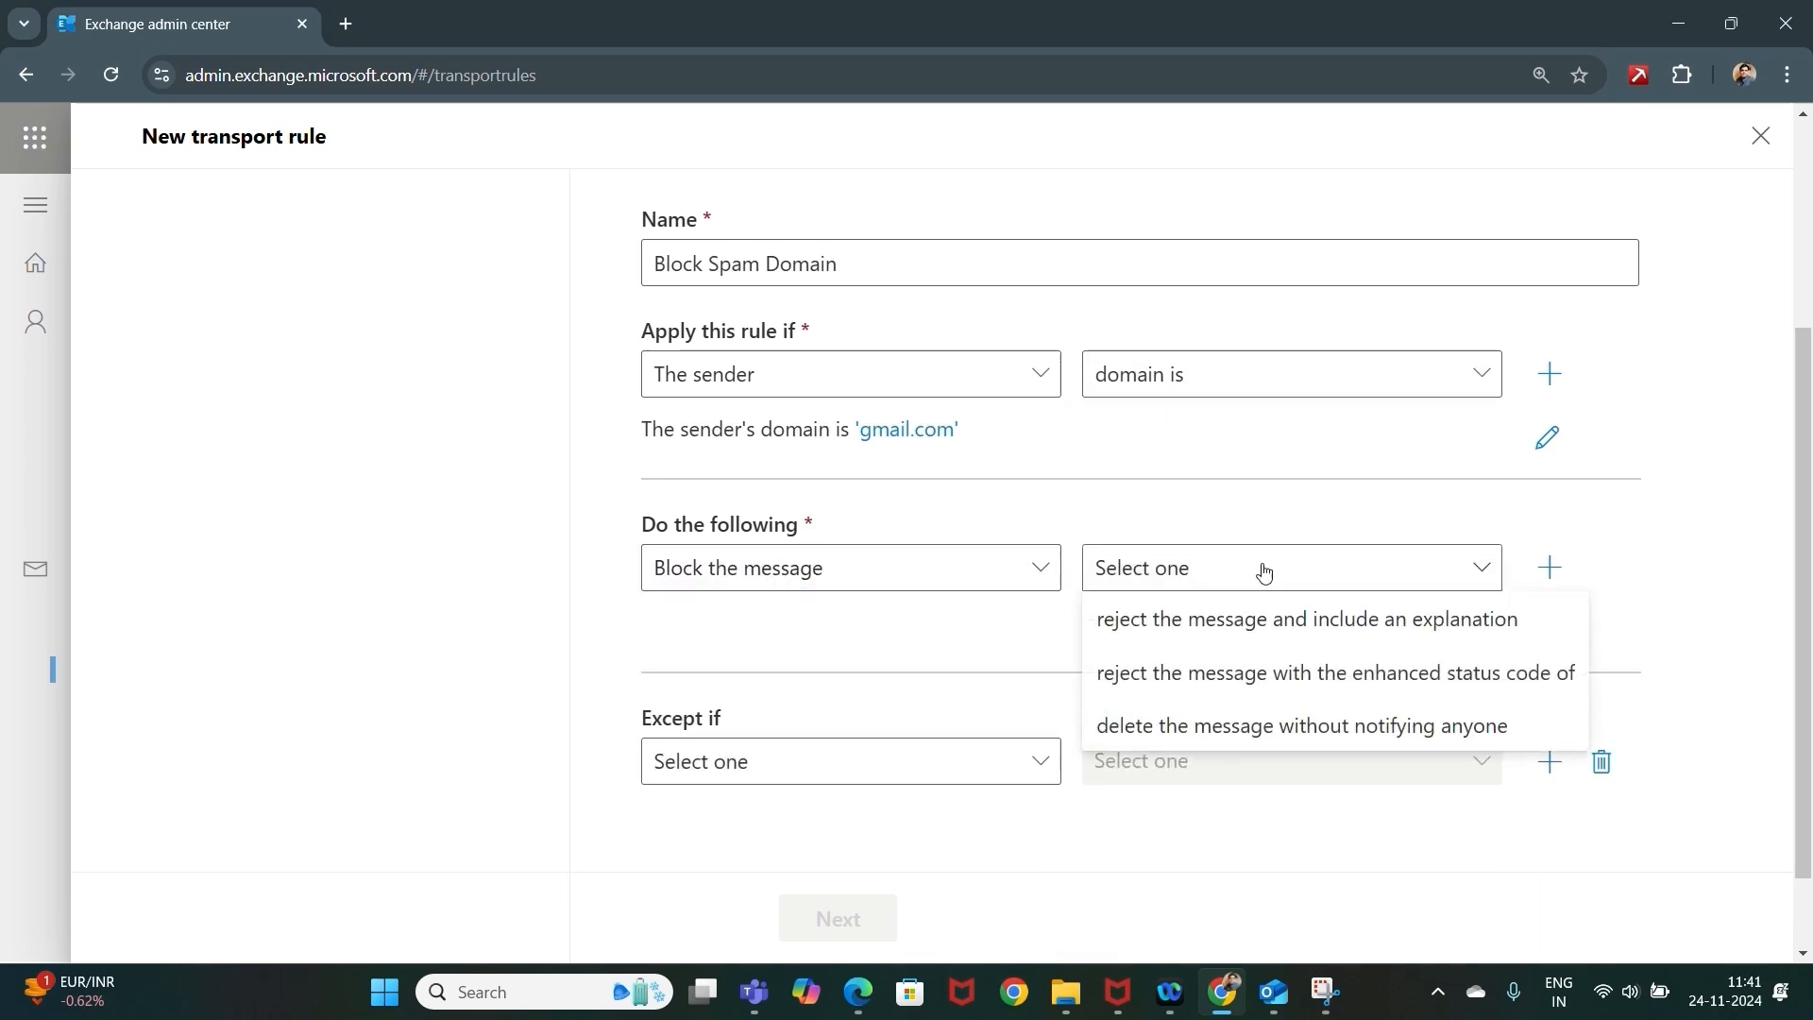
click(1248, 621)
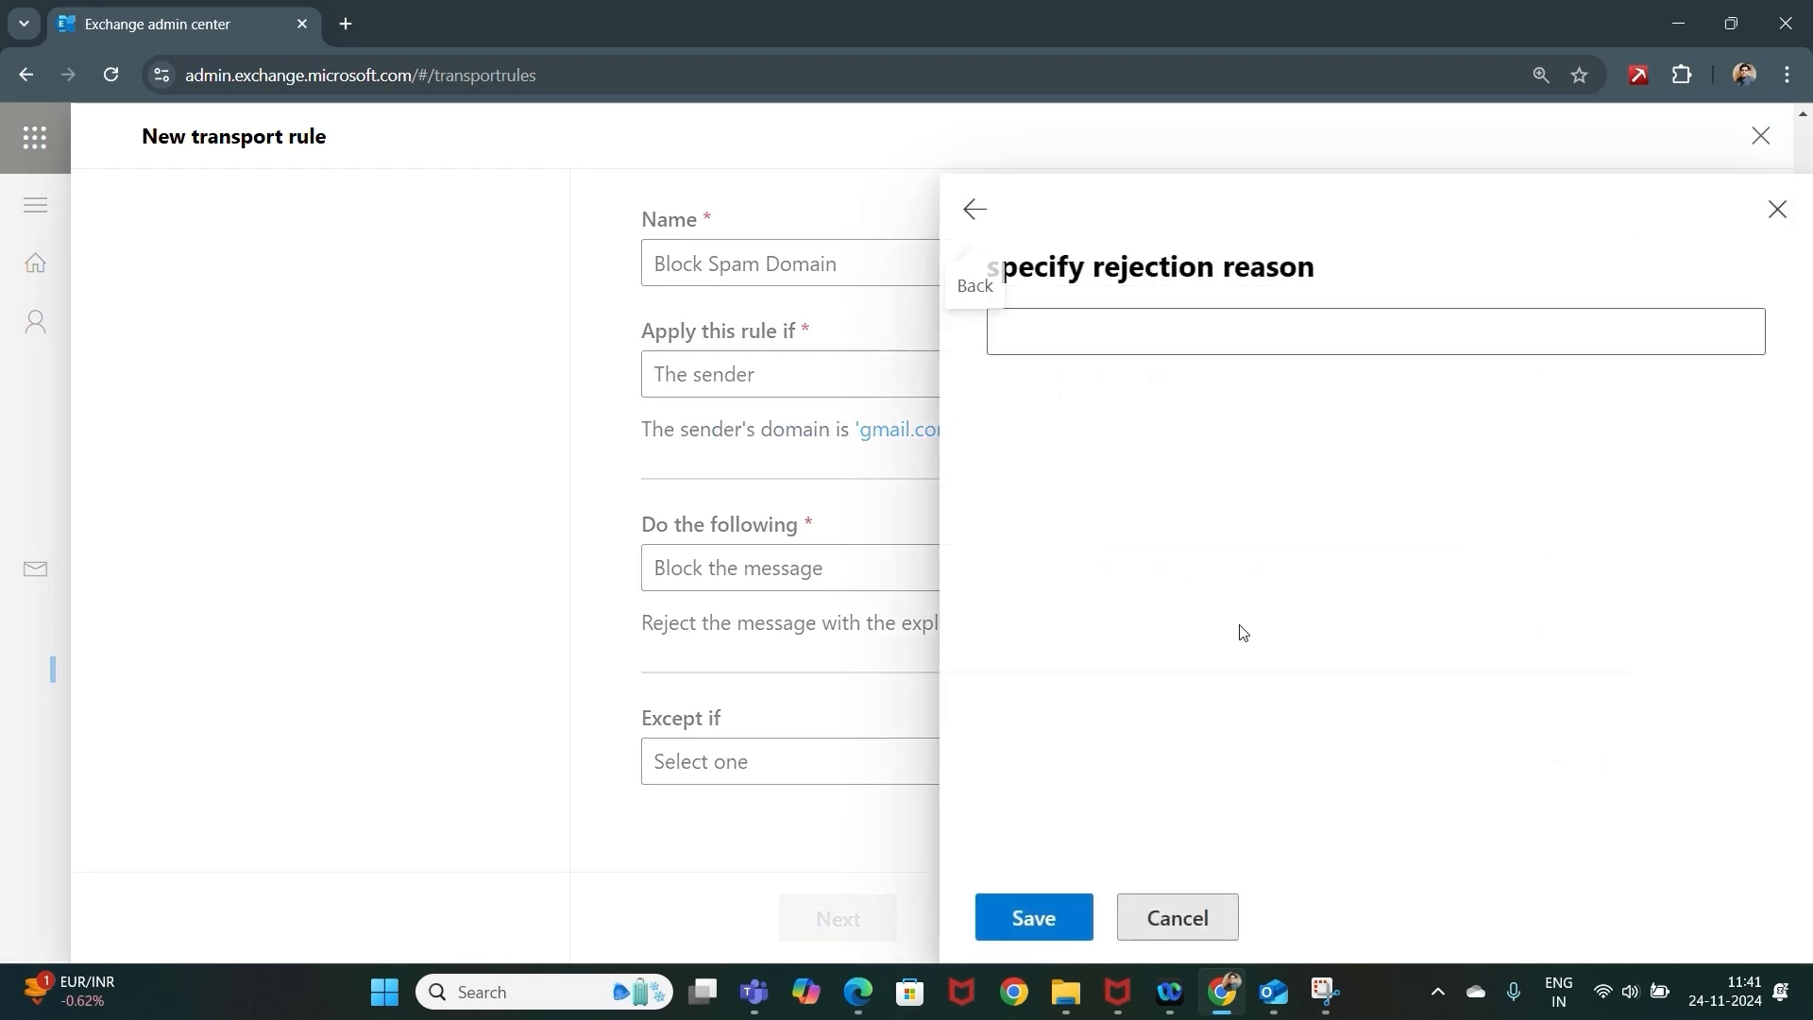
click(1088, 348)
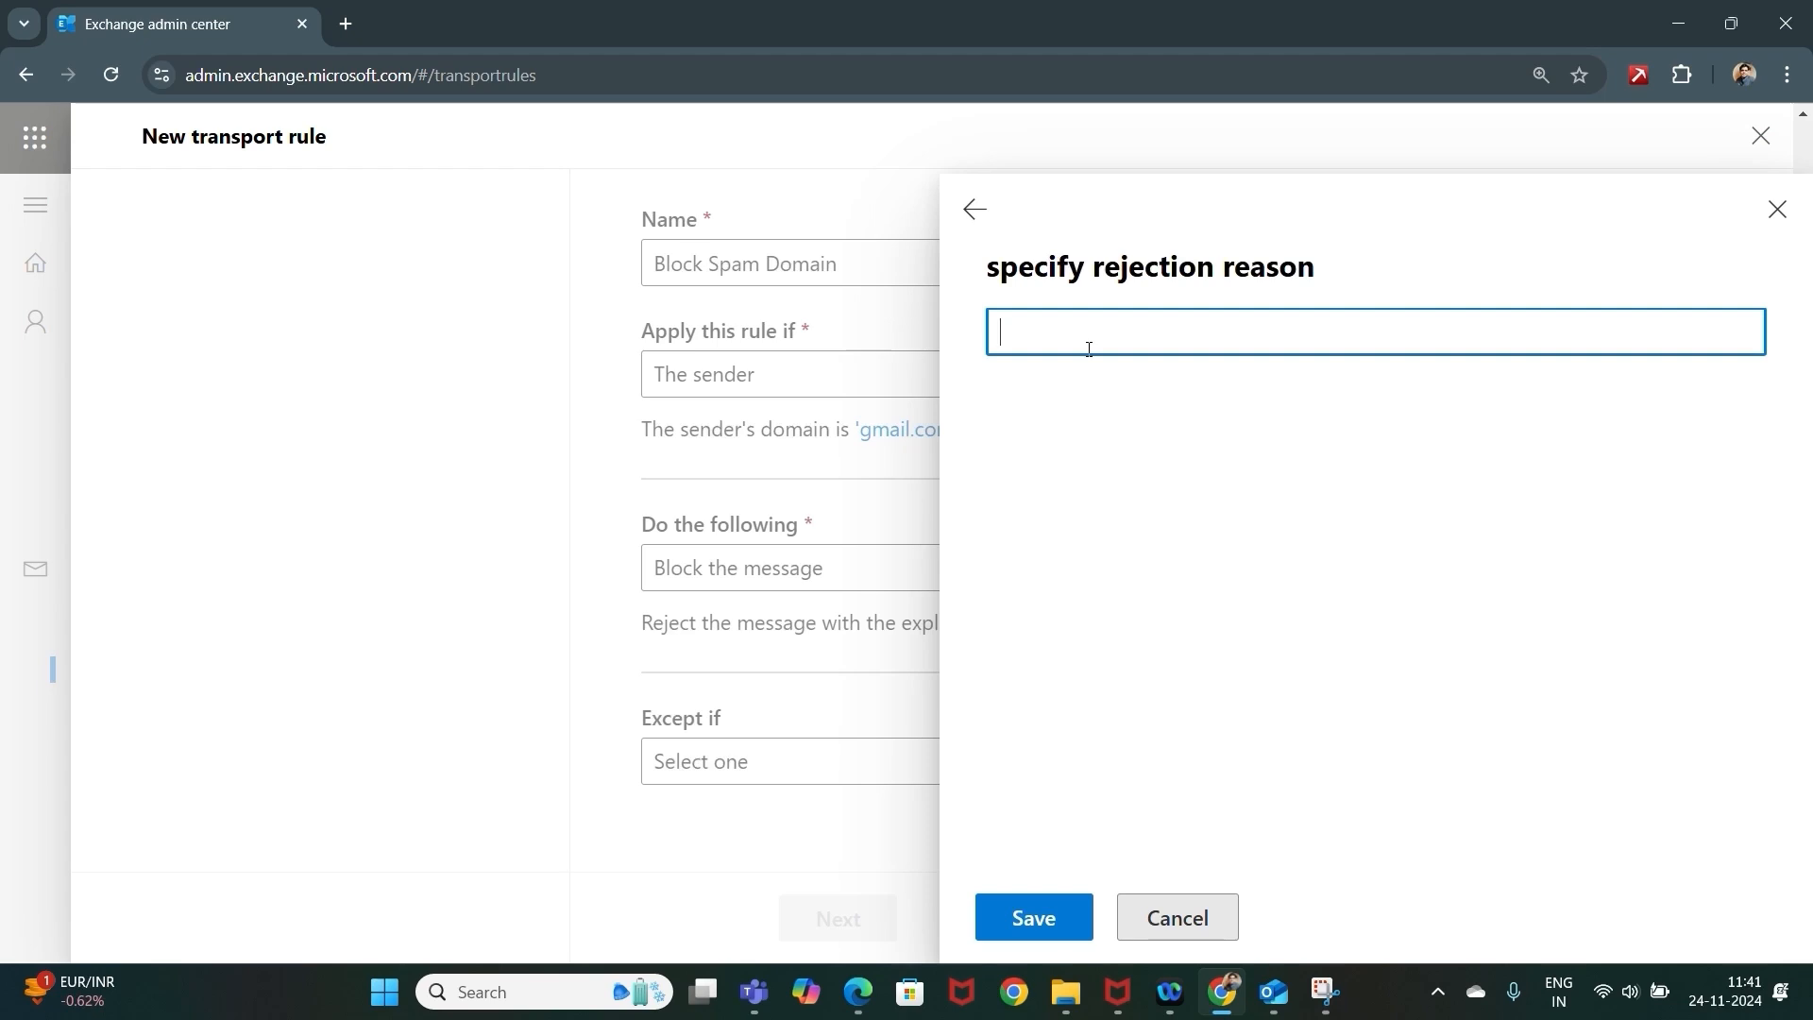
text(This domain is not allowed )
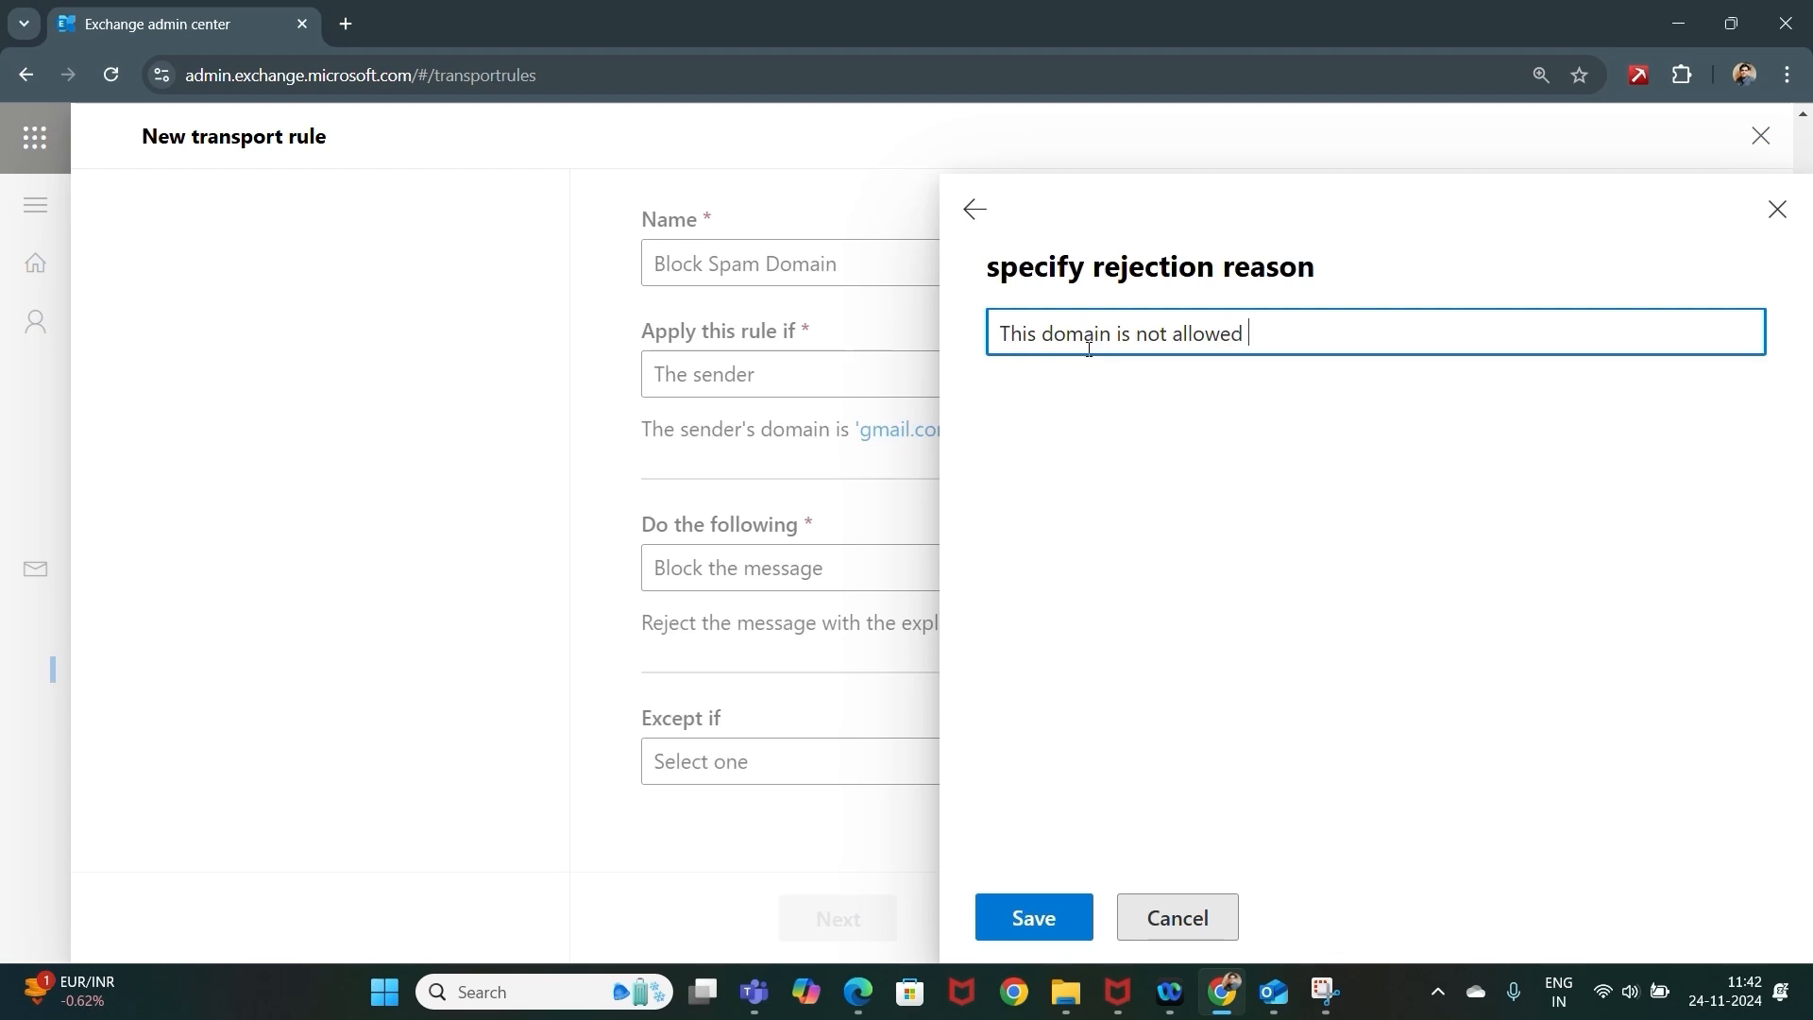
text(in your organization)
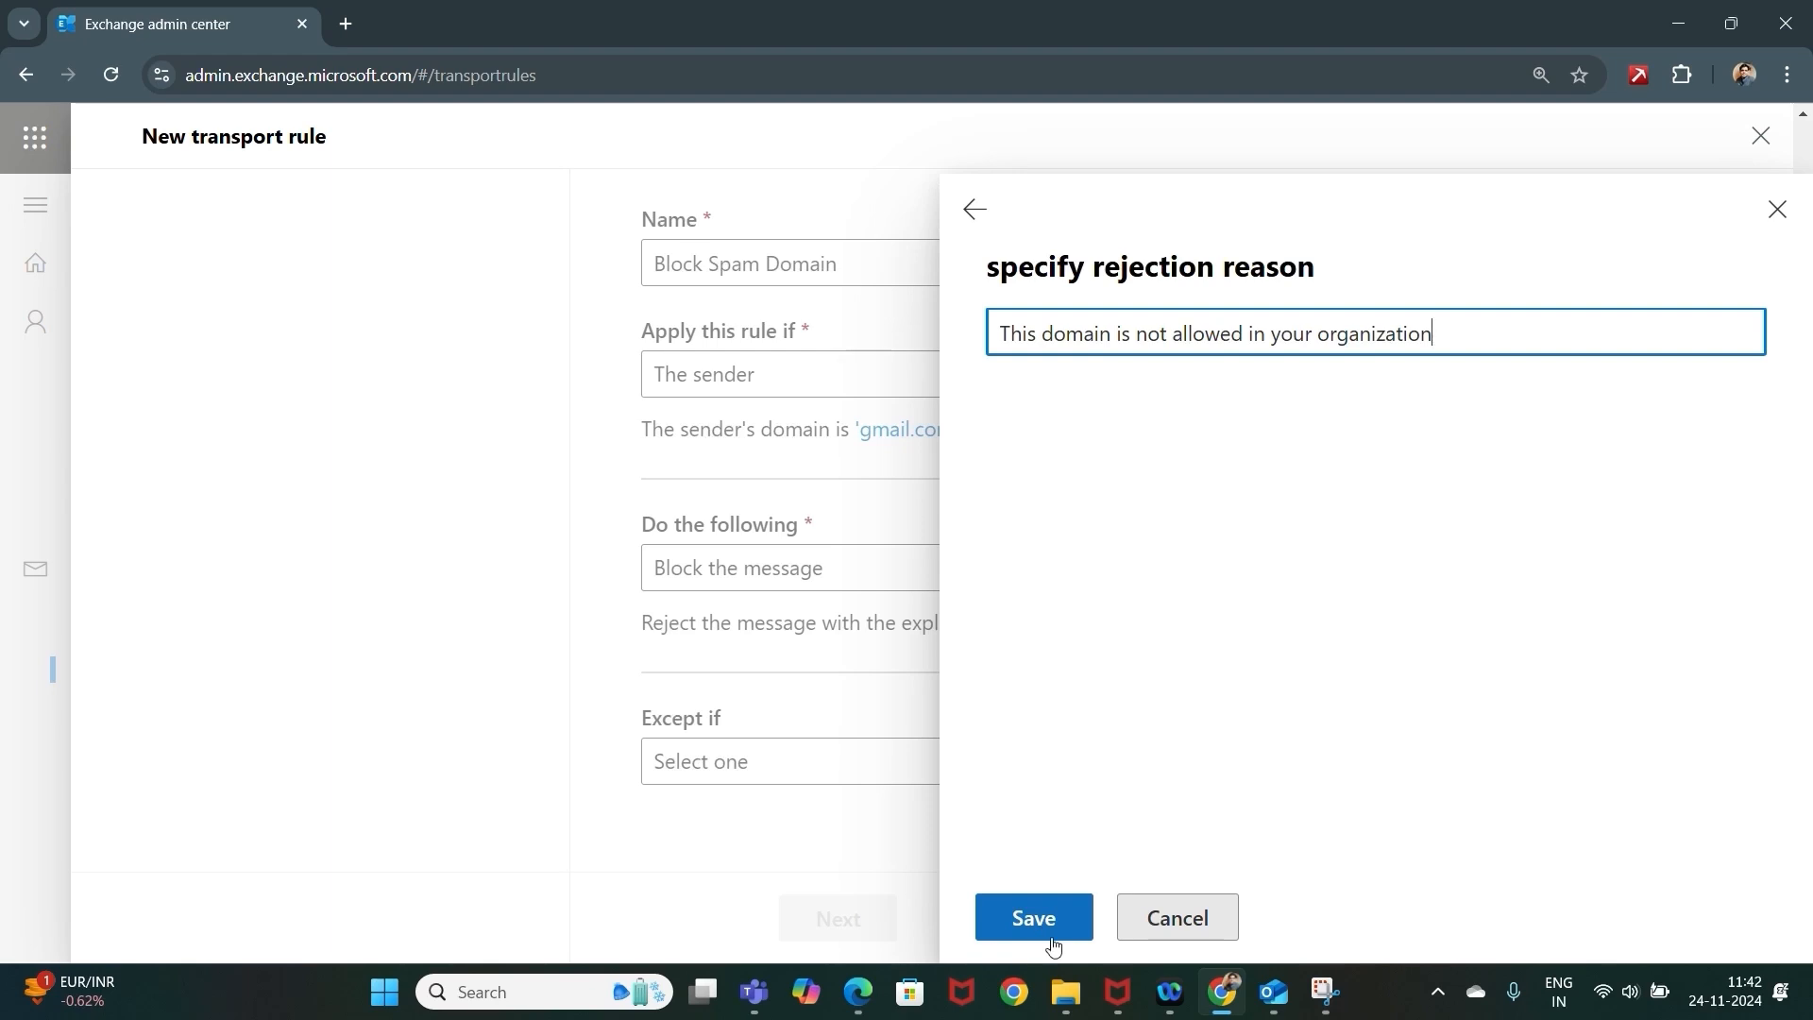
click(1033, 929)
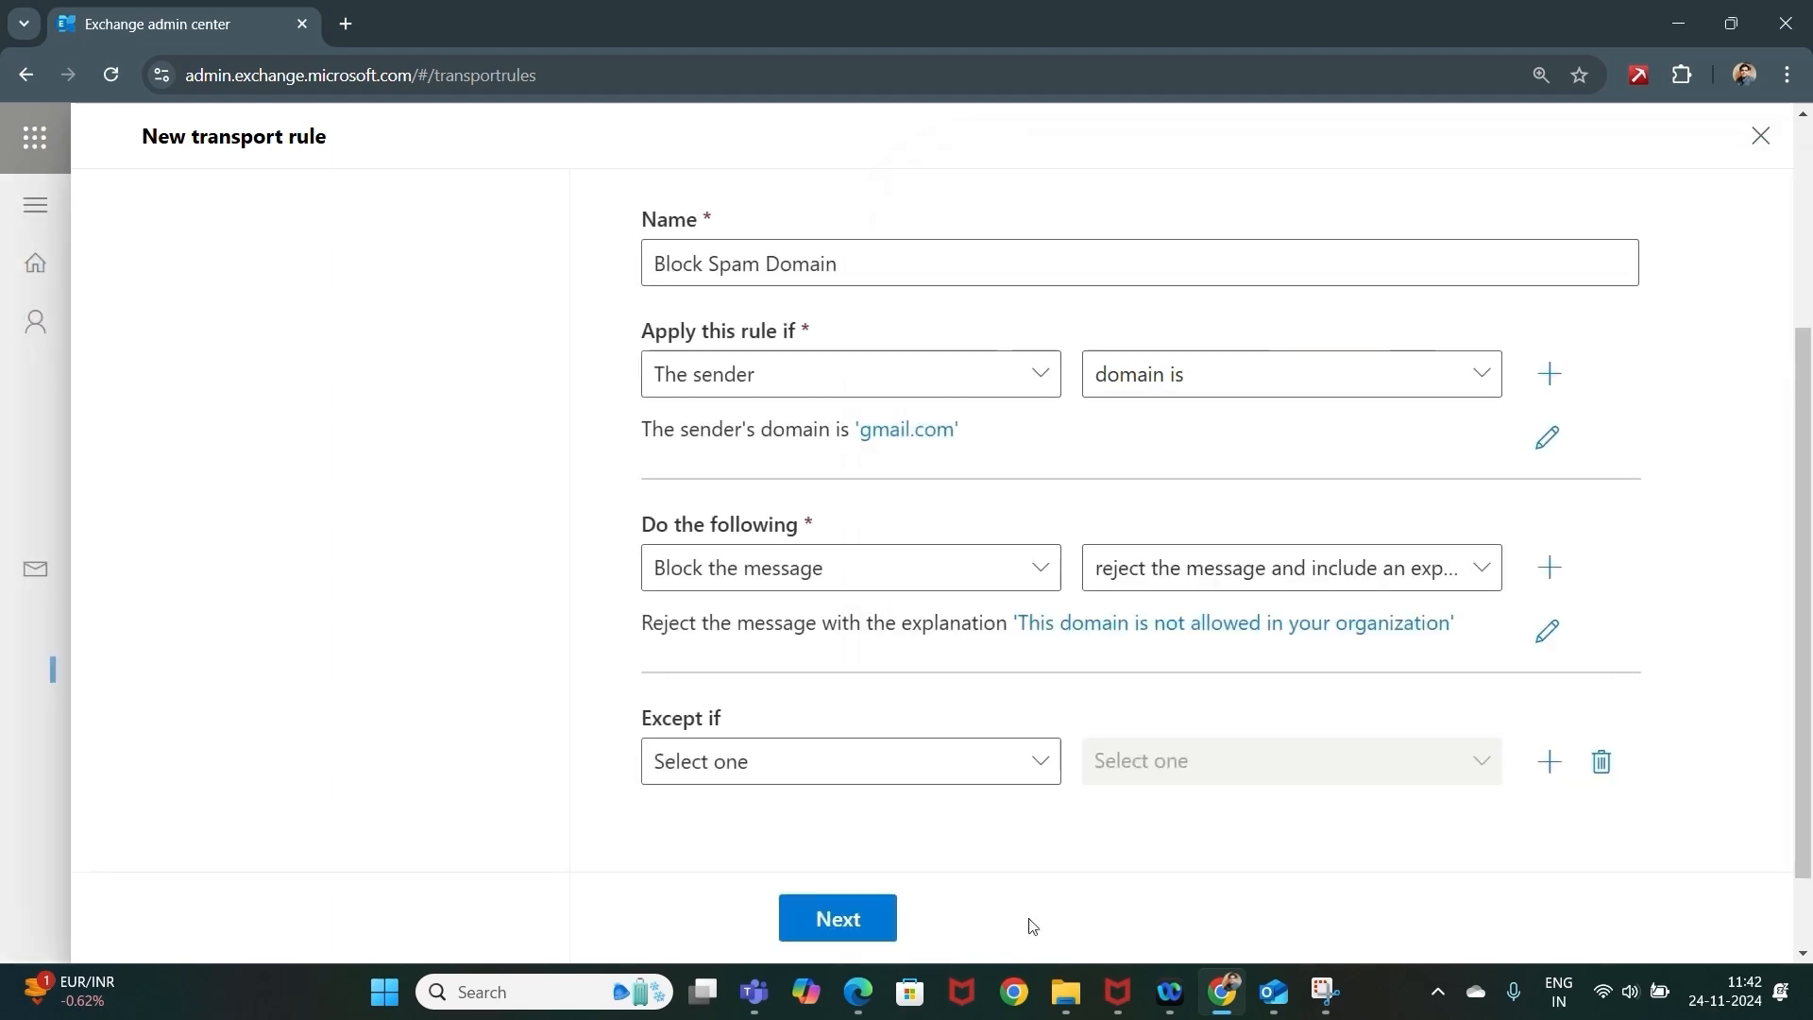
Proceed without exceptions and accept the default rule settings in Enforce mode, continuing to the review page.
scroll(789, 615, down, 1)
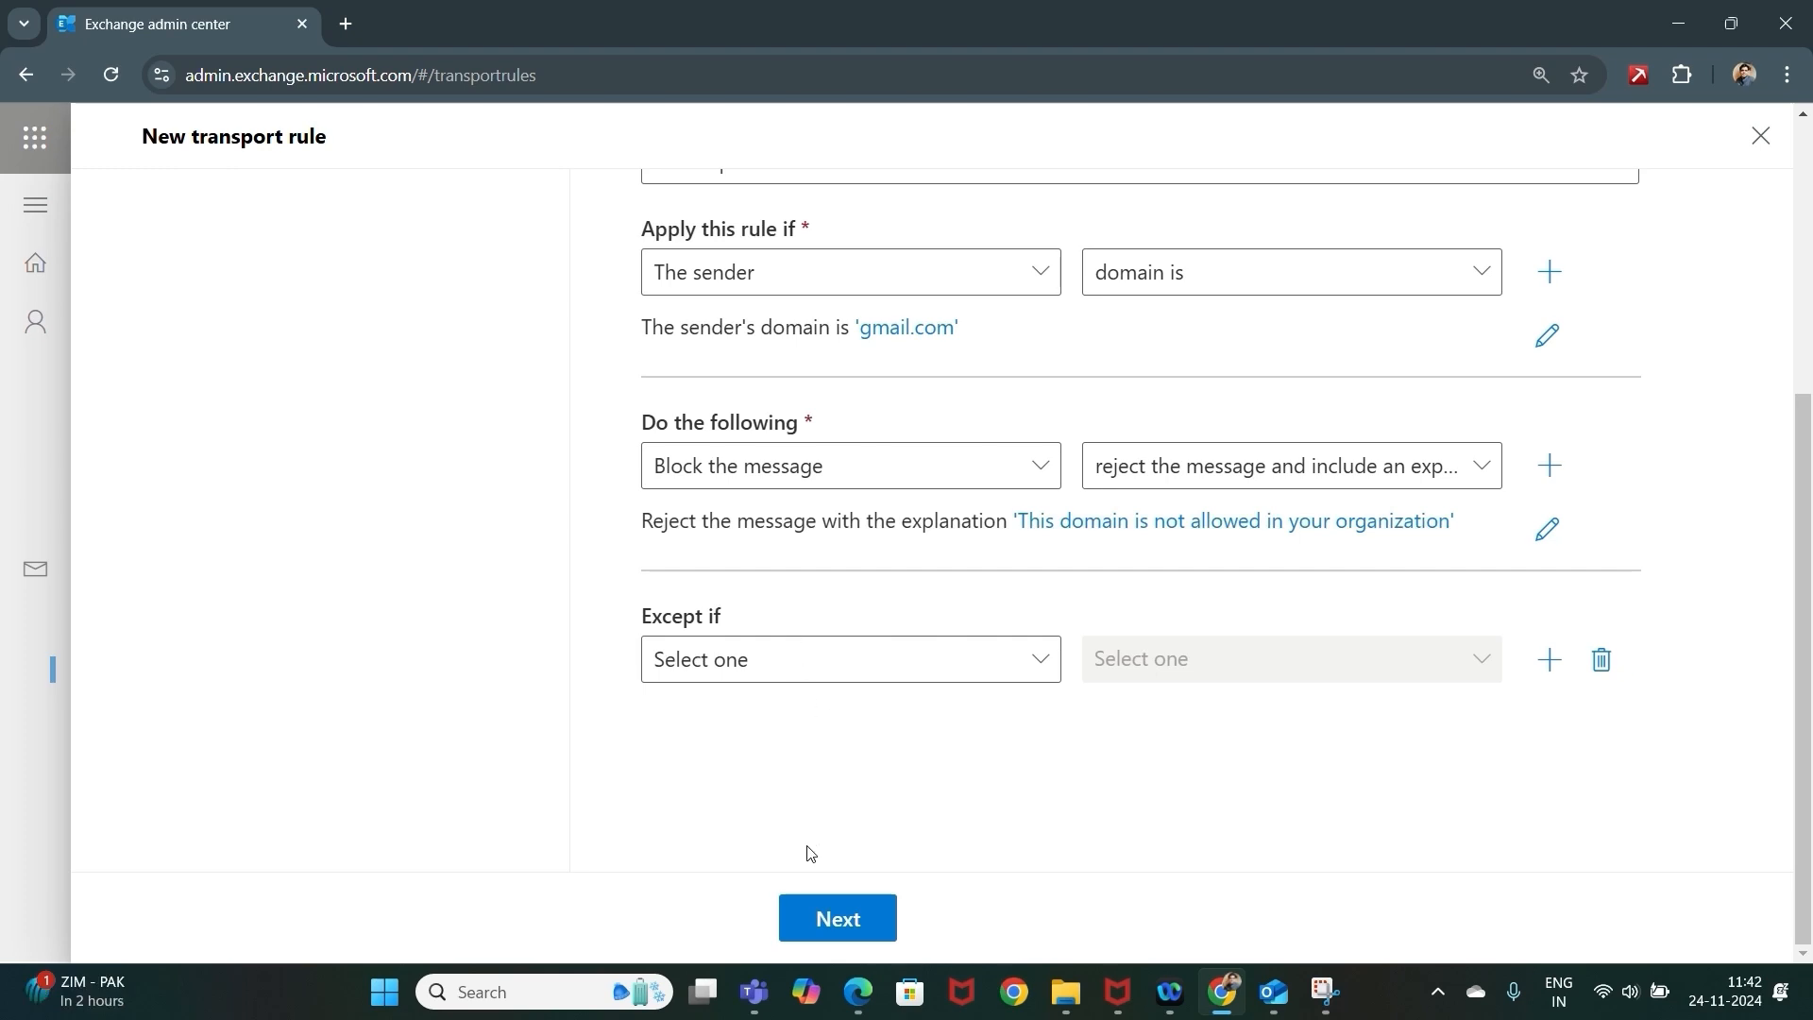
click(836, 929)
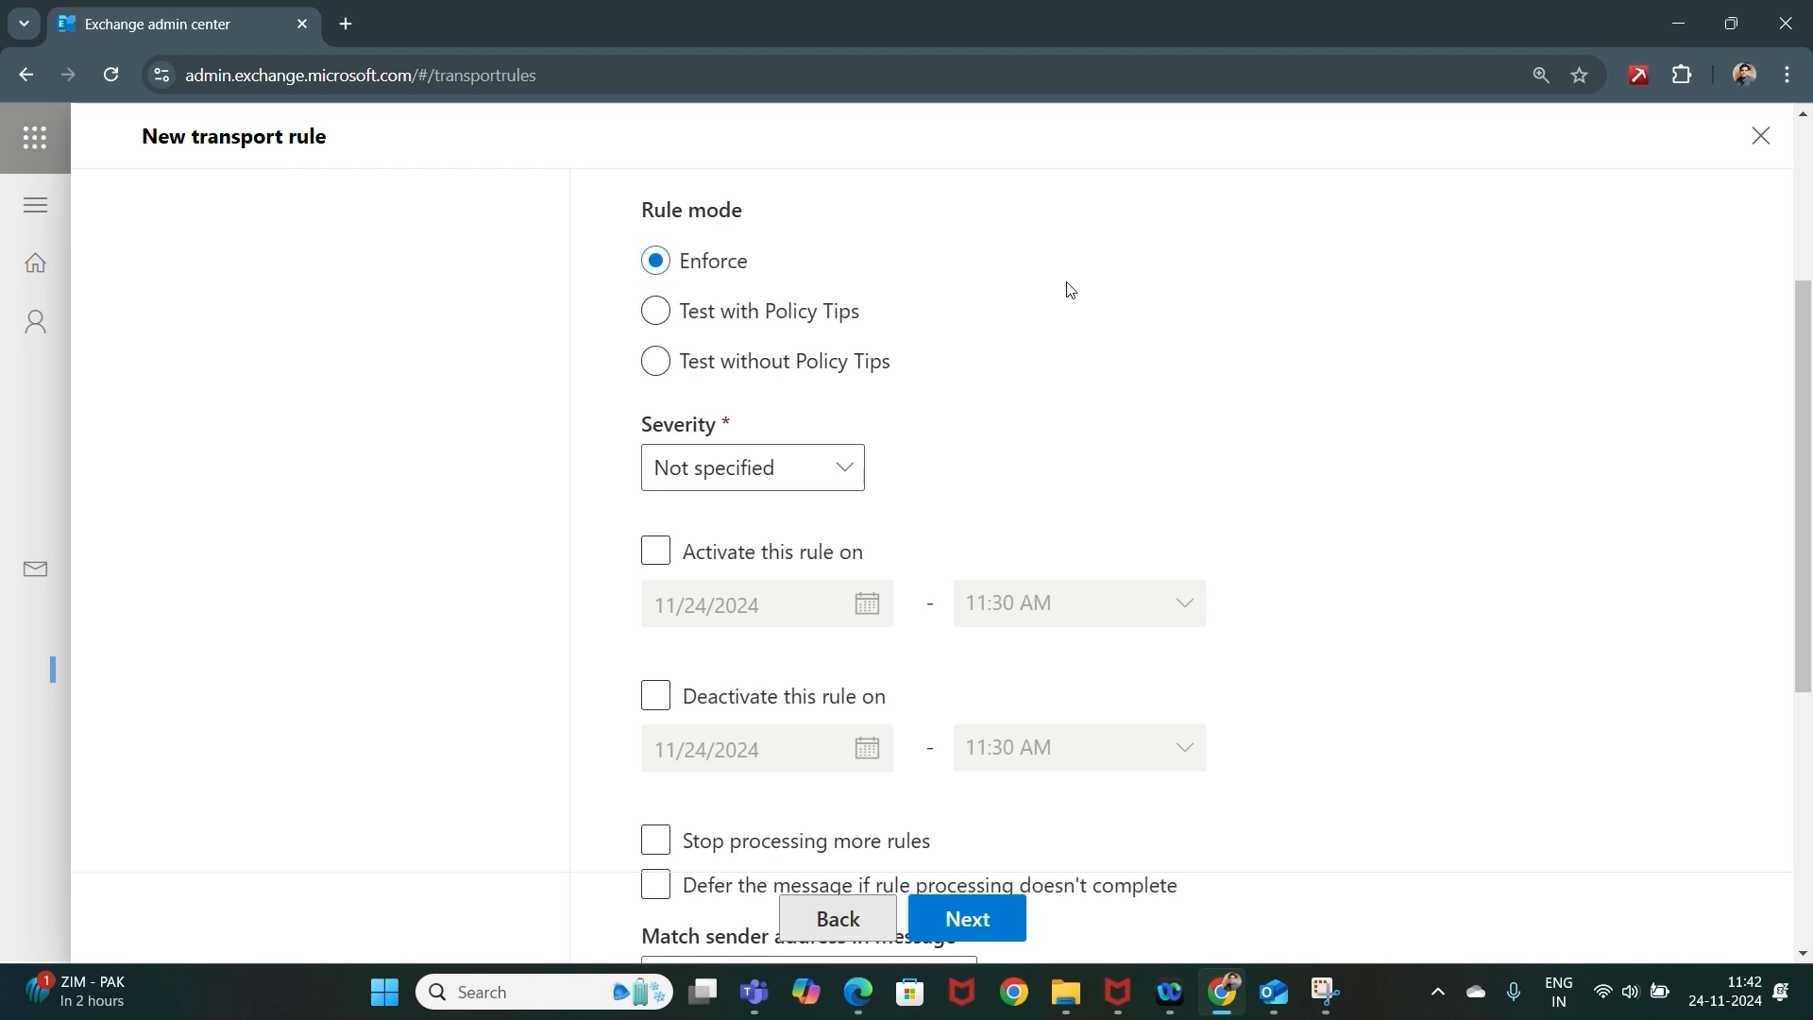
scroll(1331, 595, down, 3)
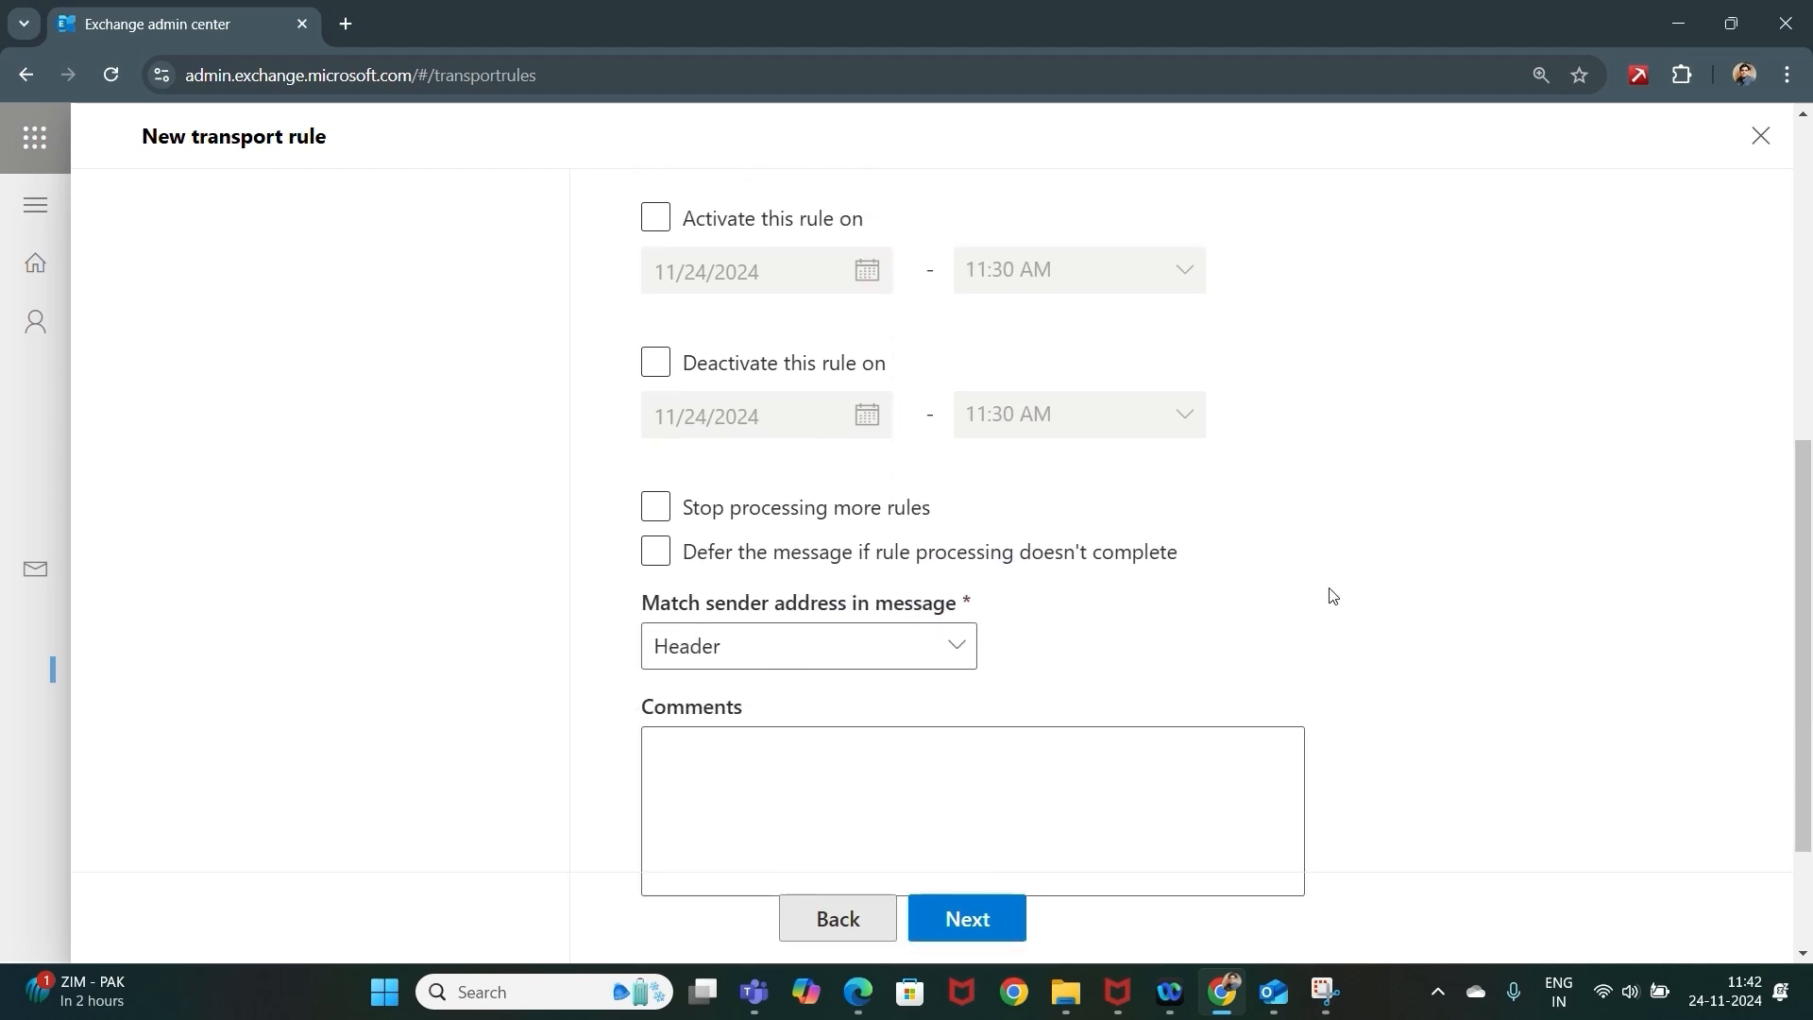
click(965, 920)
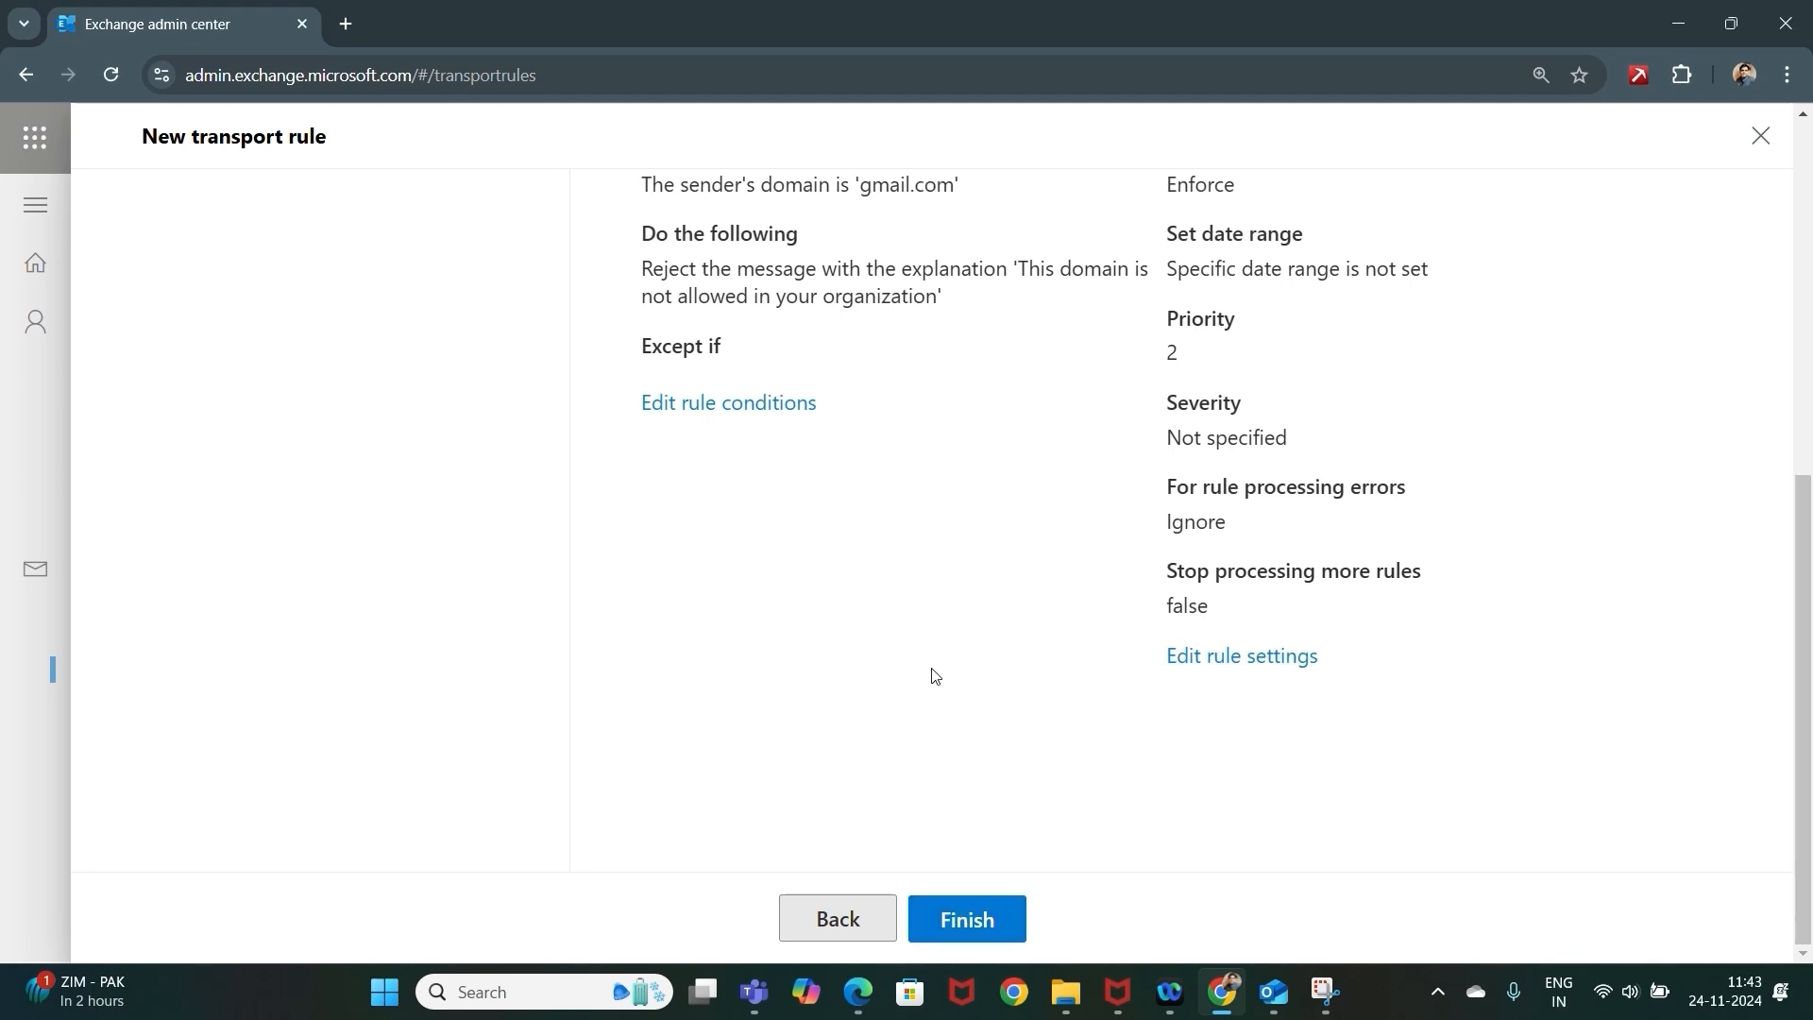
Review the rule's conditions and settings, finish creating it and return to the rules list.
scroll(933, 671, up, 2)
scroll(932, 671, down, 1)
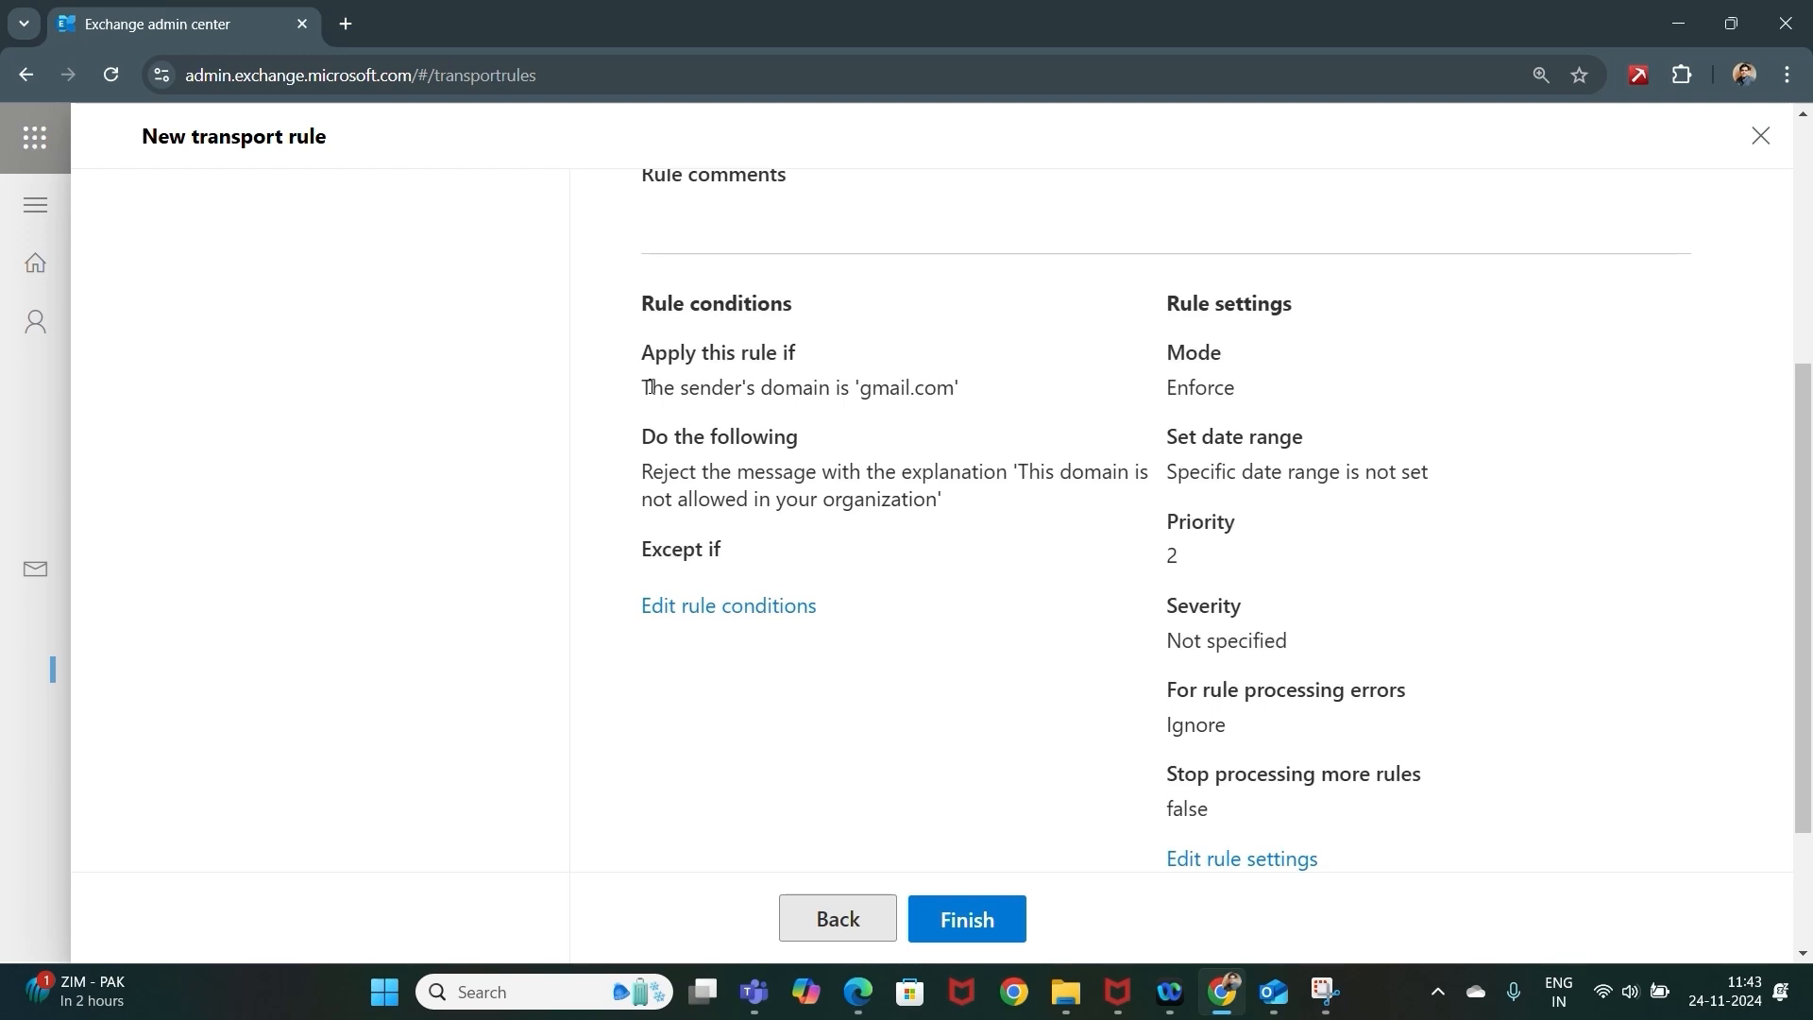
drag(649, 387, 1004, 408)
click(986, 409)
click(965, 922)
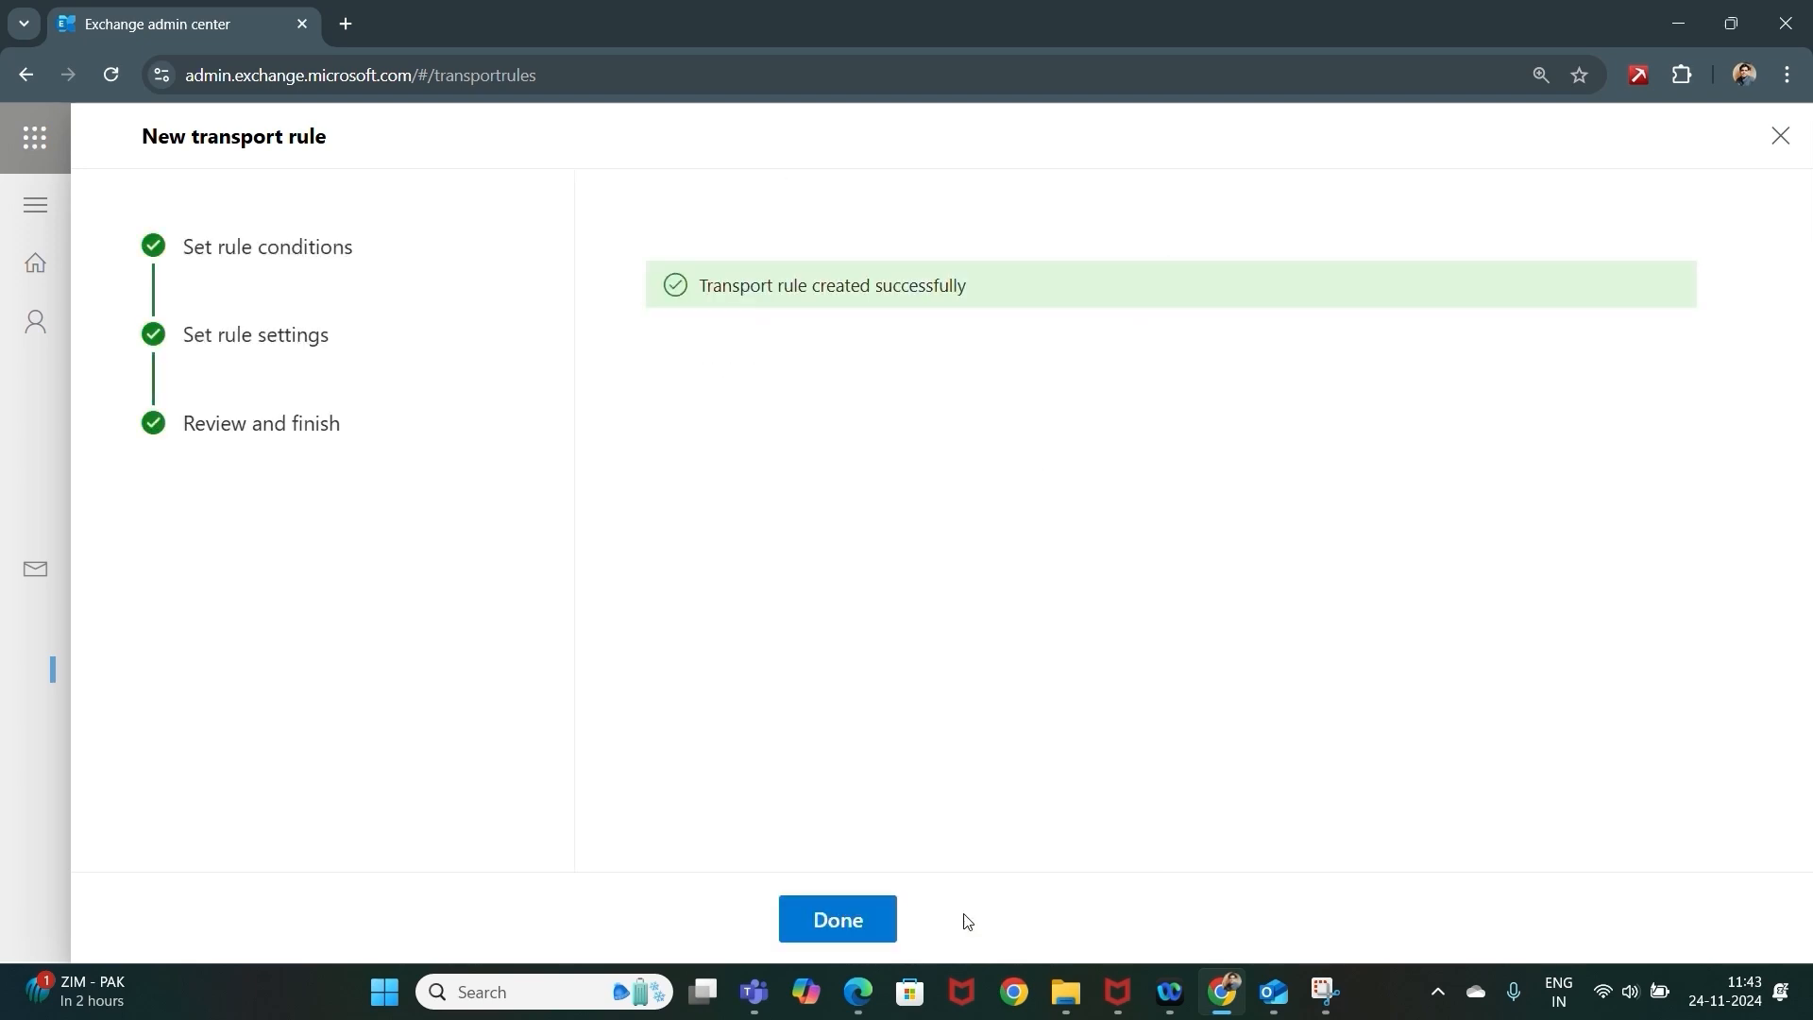
click(808, 939)
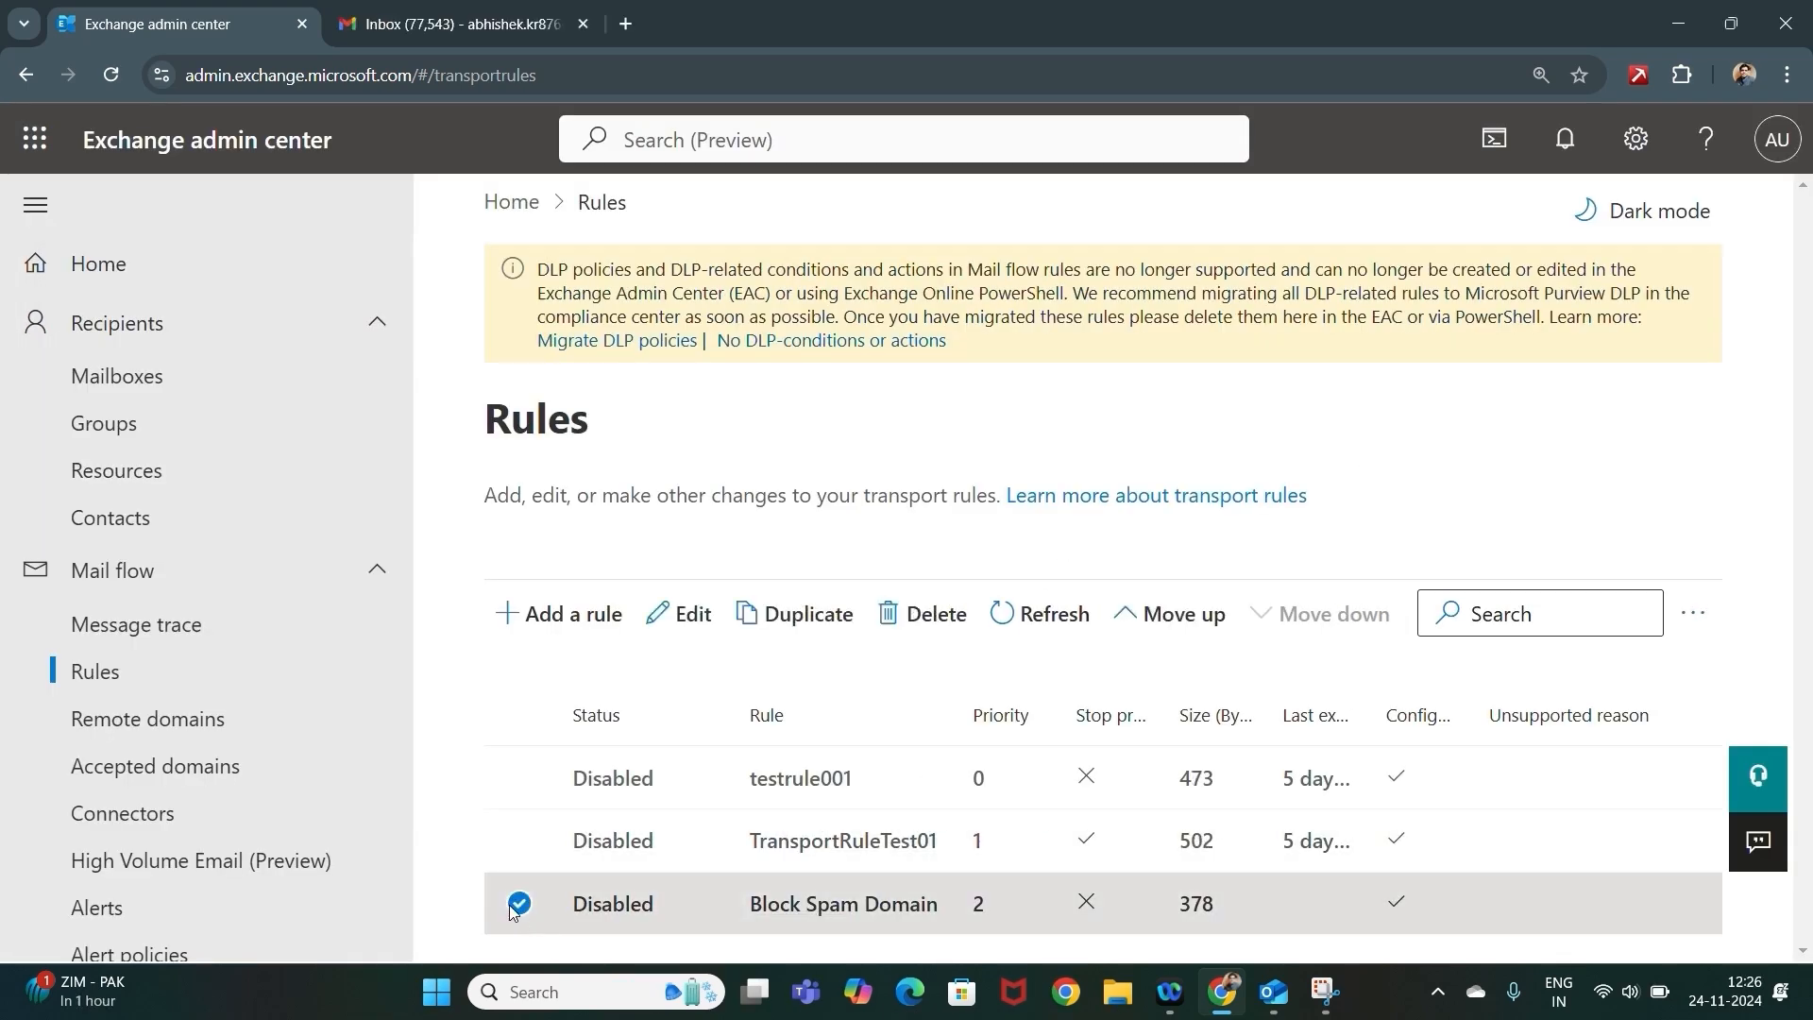
Enable the Block Spam Domain rule from its details and close them.
click(510, 902)
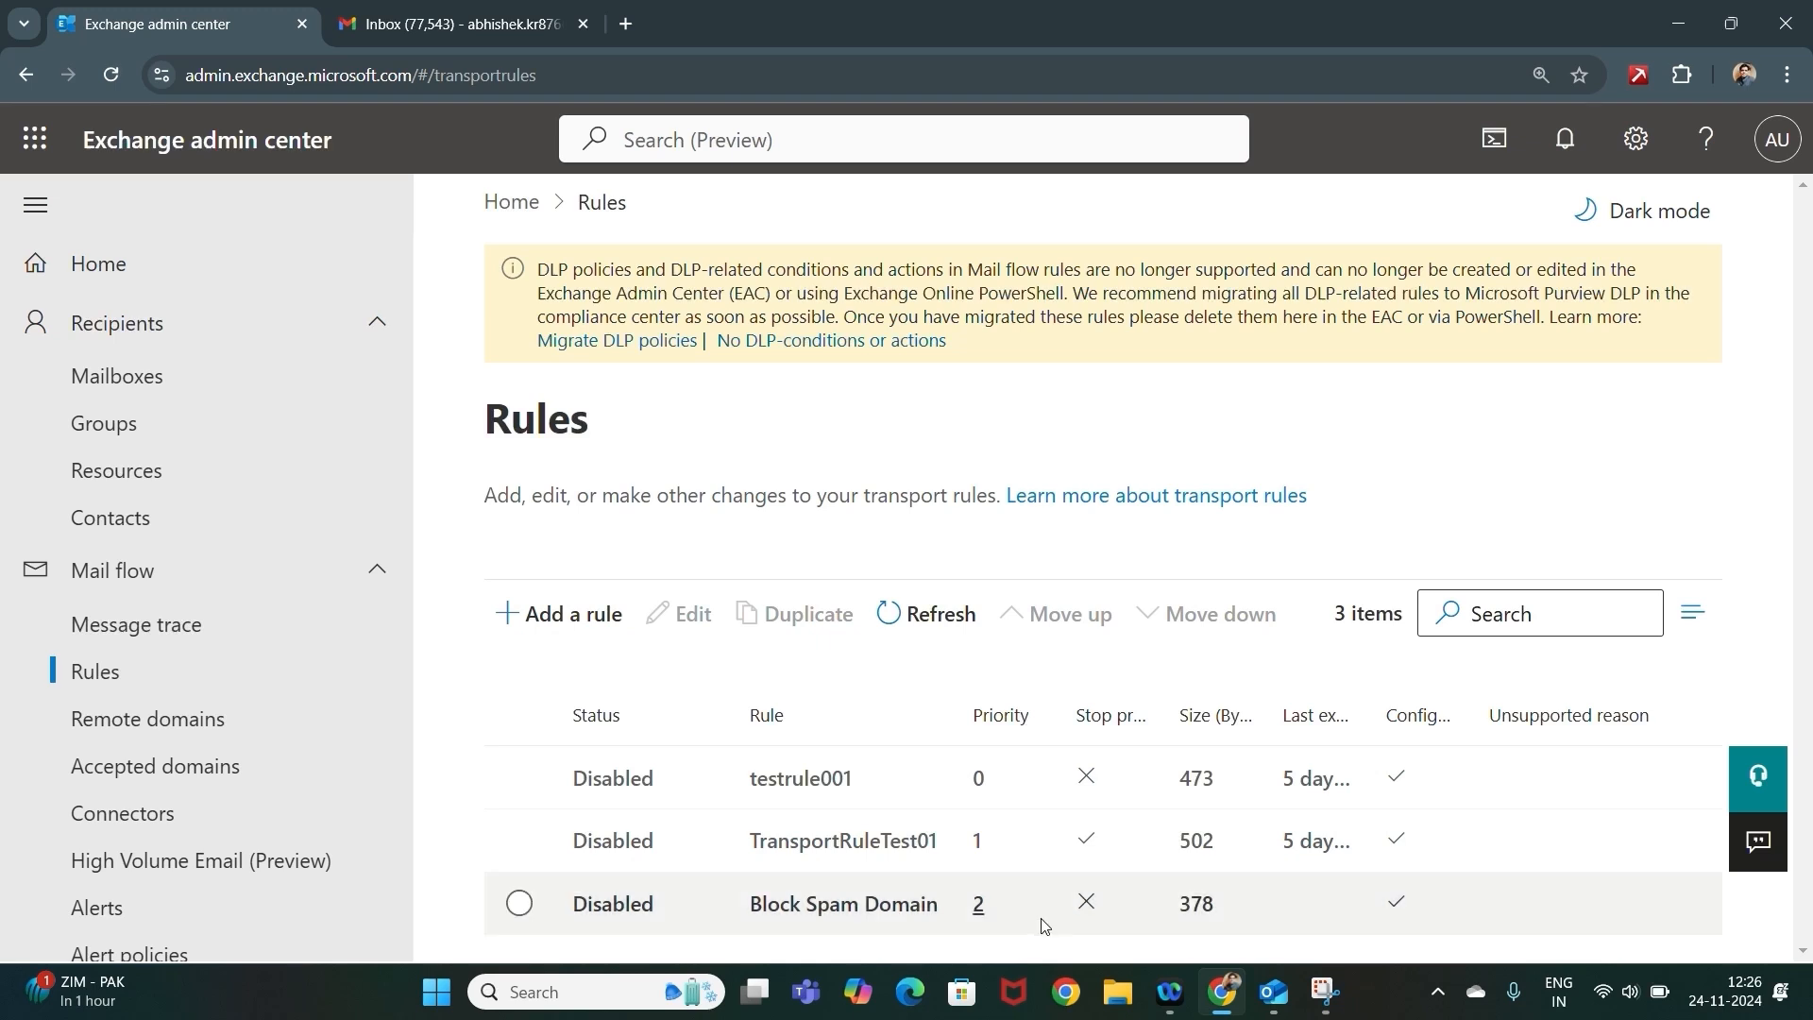
click(612, 906)
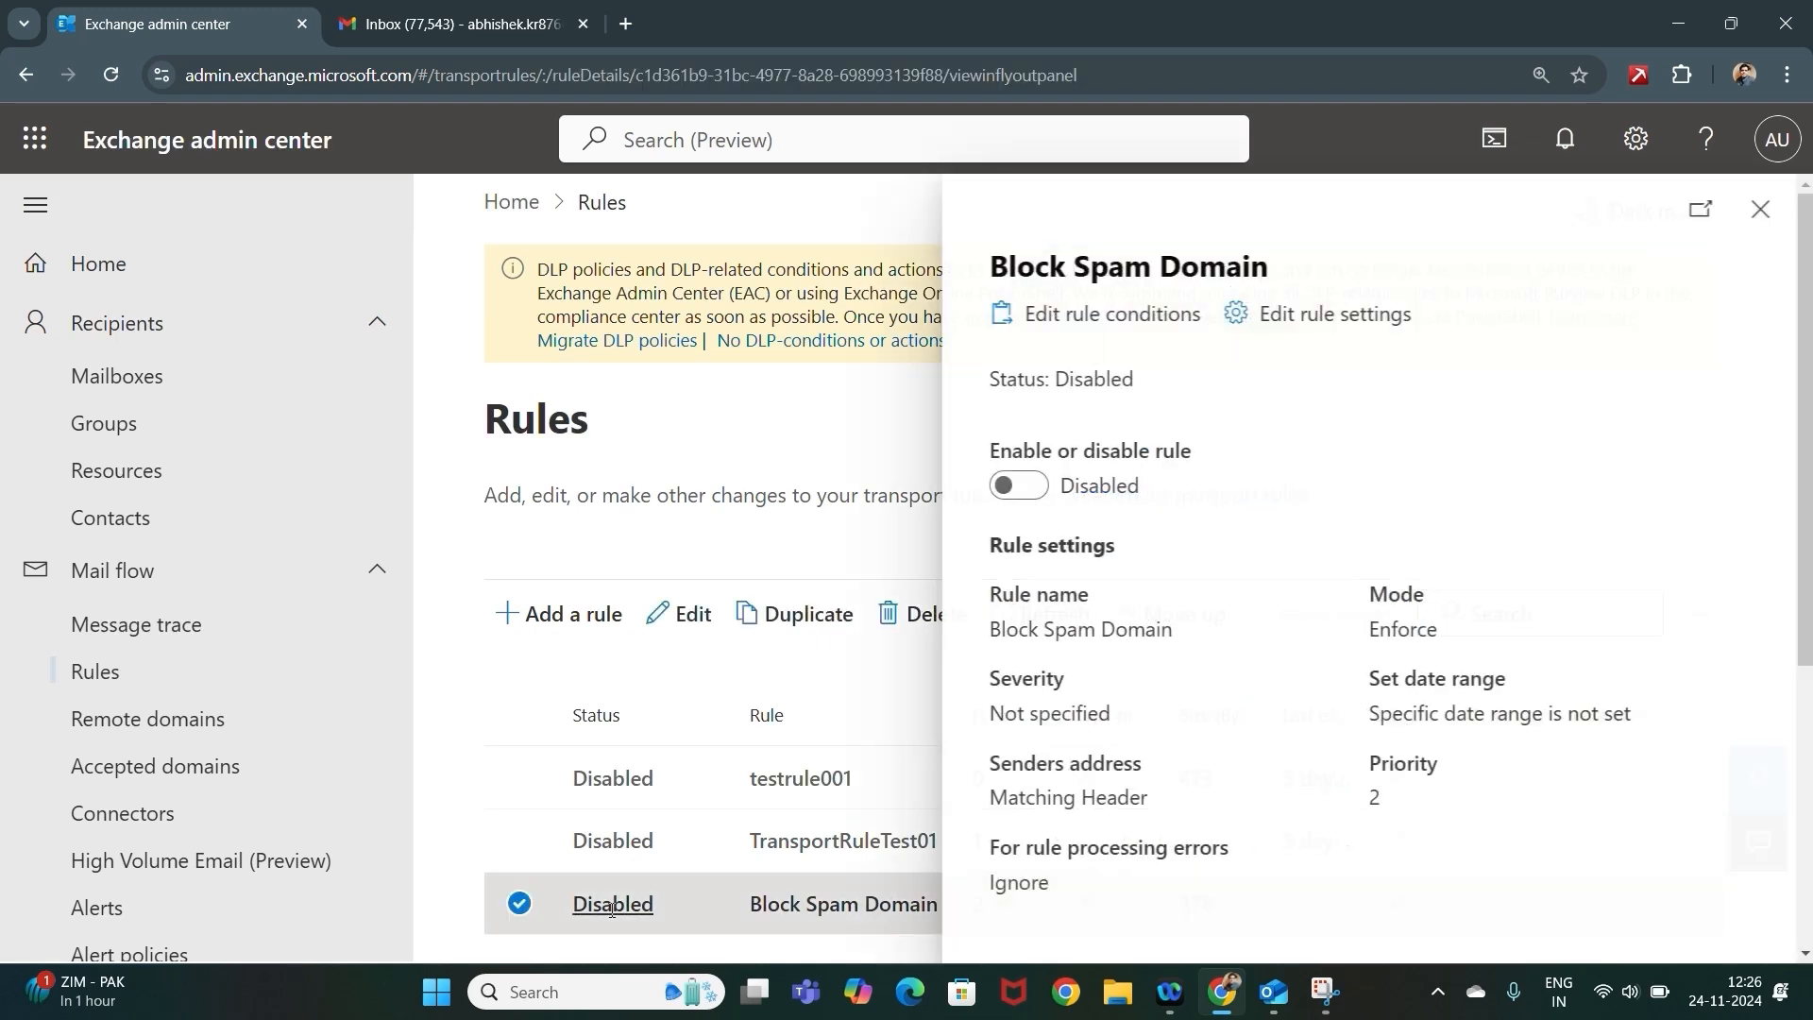
click(1018, 486)
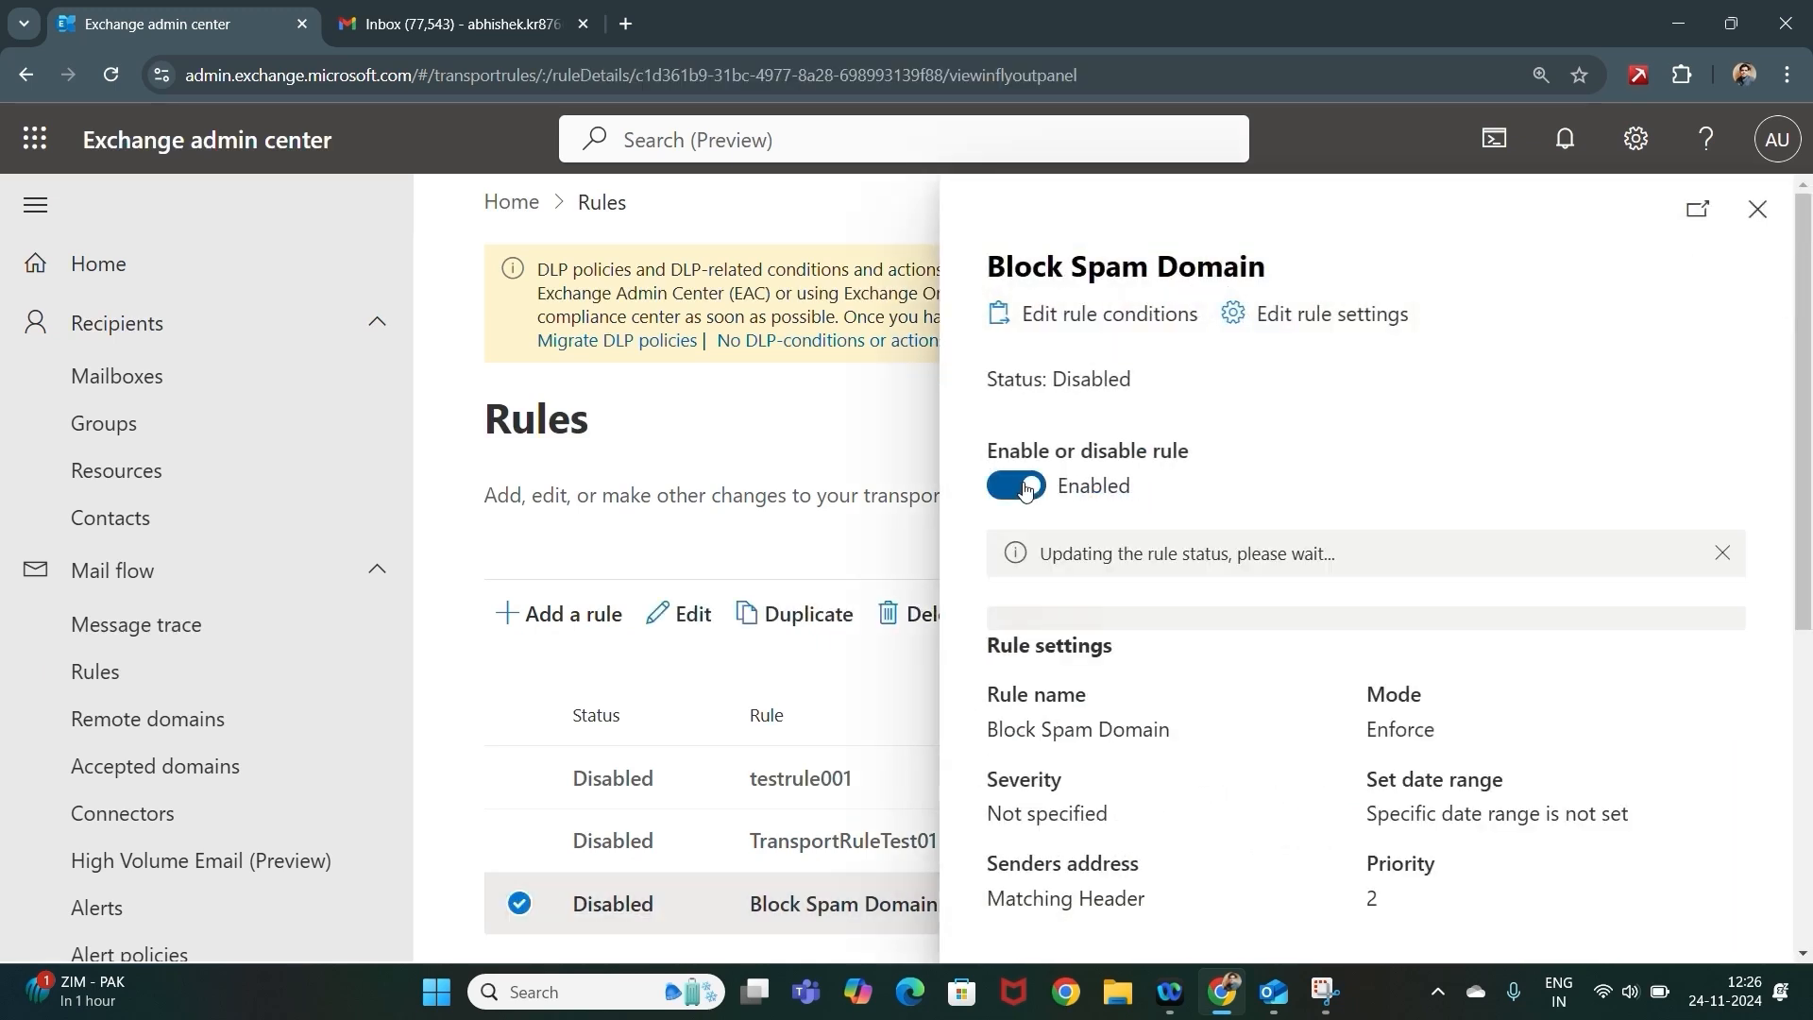
click(1757, 209)
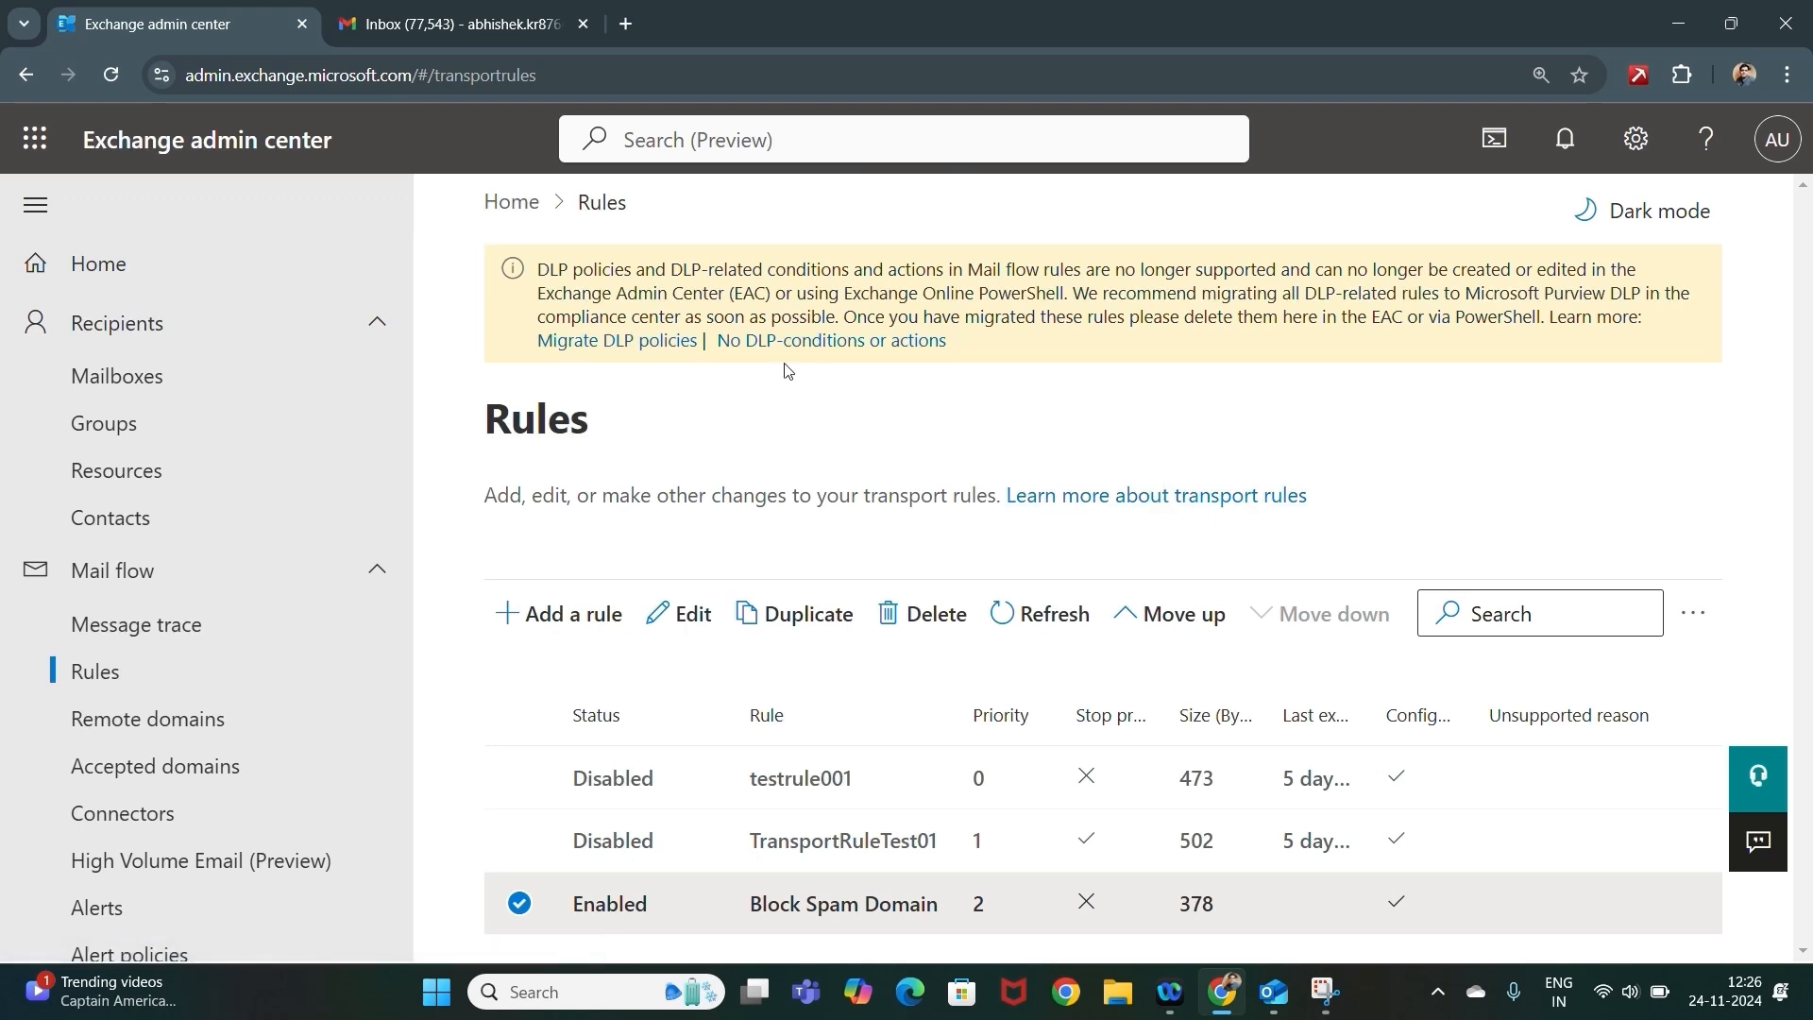
Switch to Gmail and start a new message addressed to the organization mailbox, pasting the recipient's e-mail address.
click(481, 27)
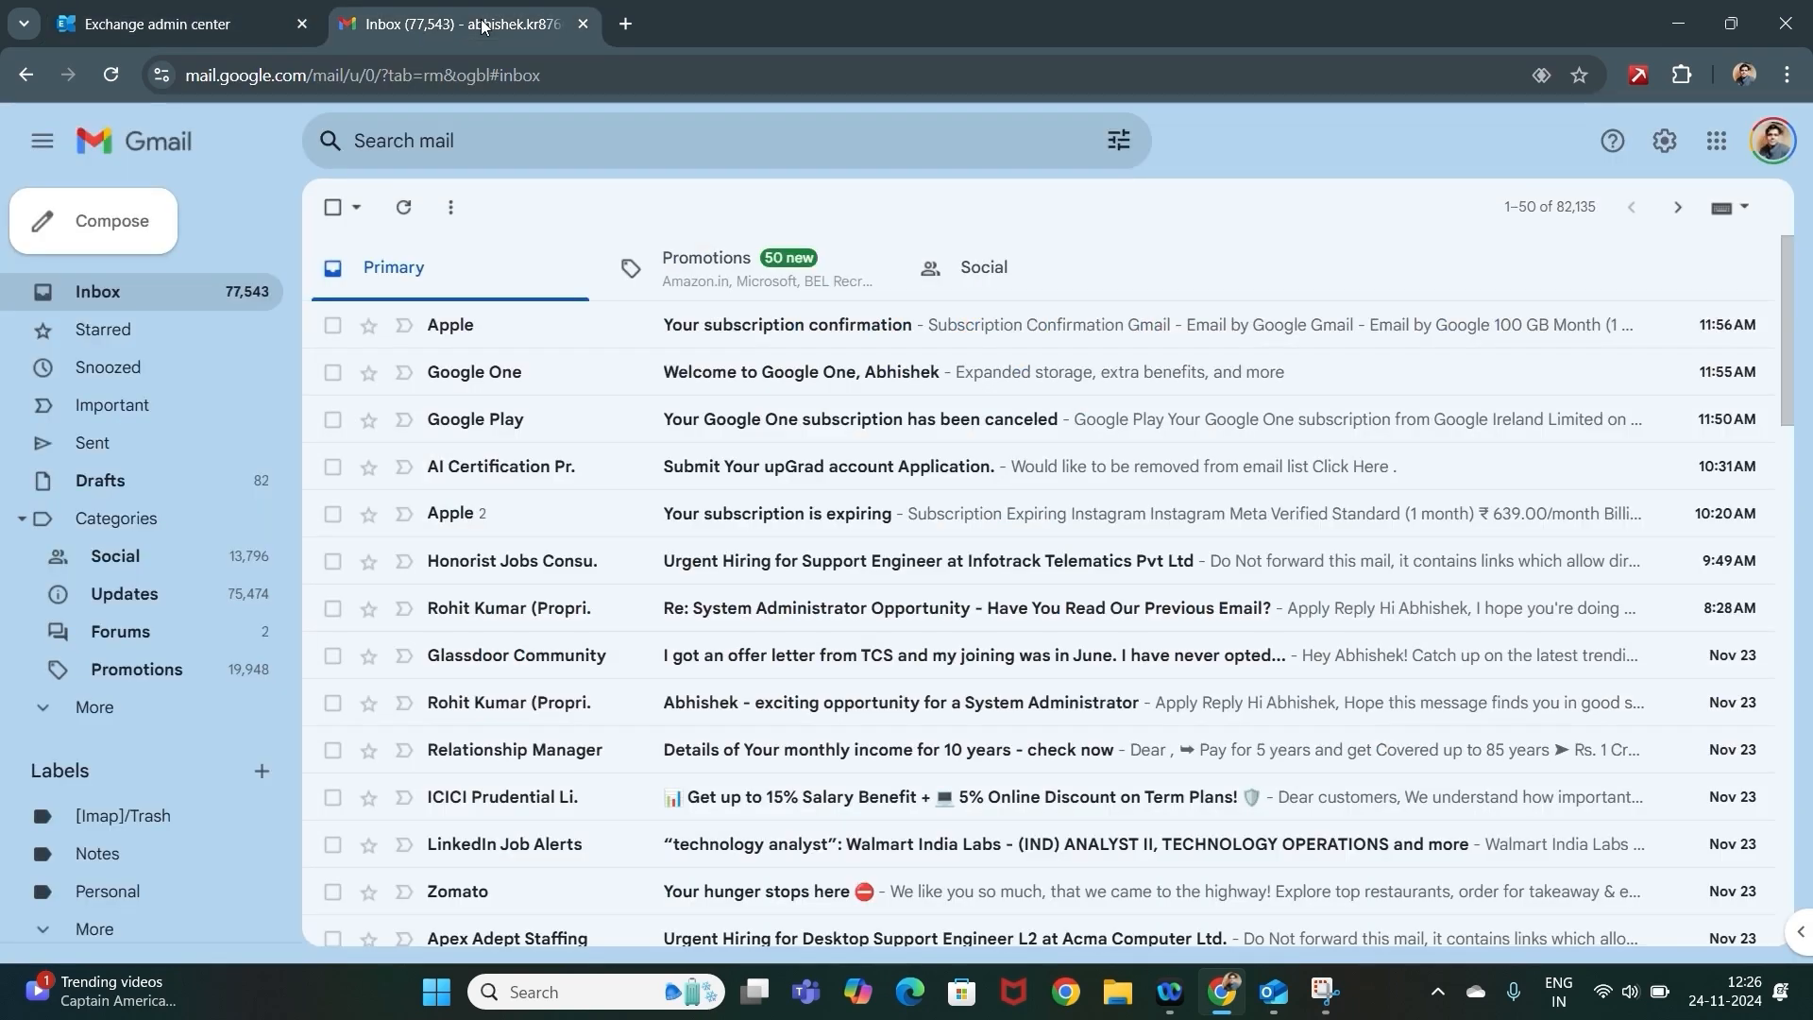
click(83, 215)
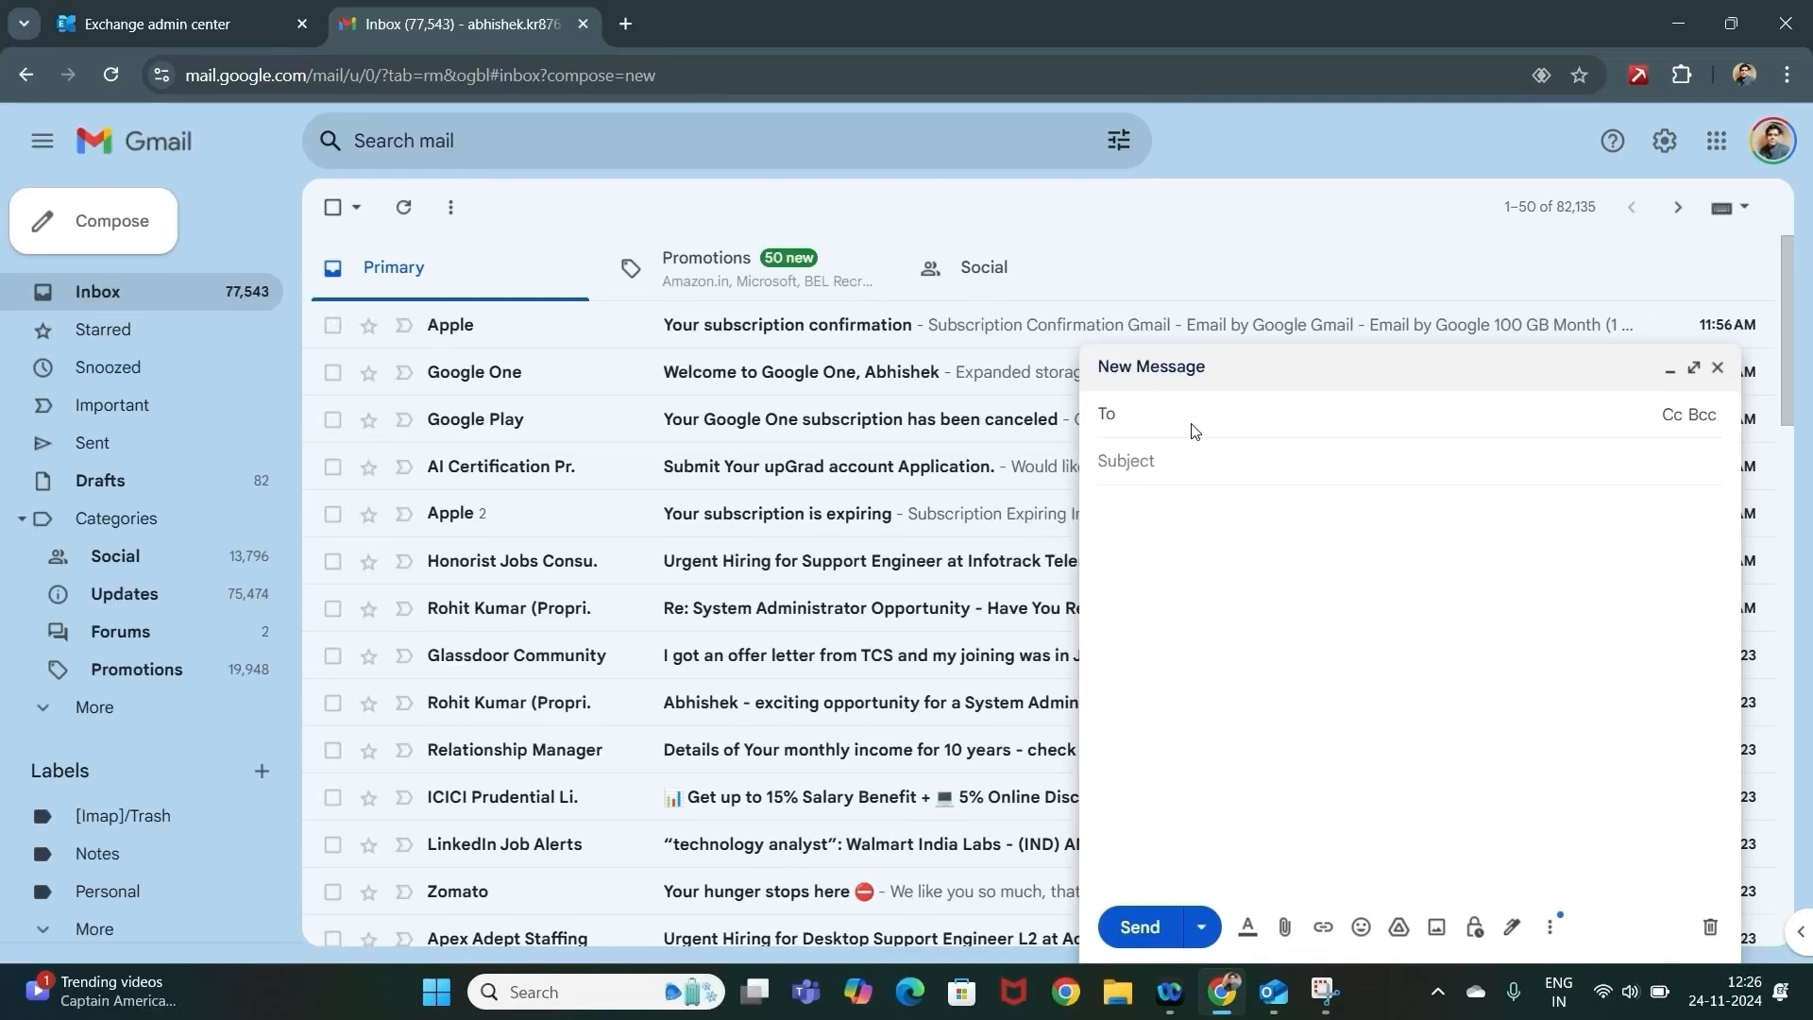
key(ctrl+v)
mouse_move(1194, 432)
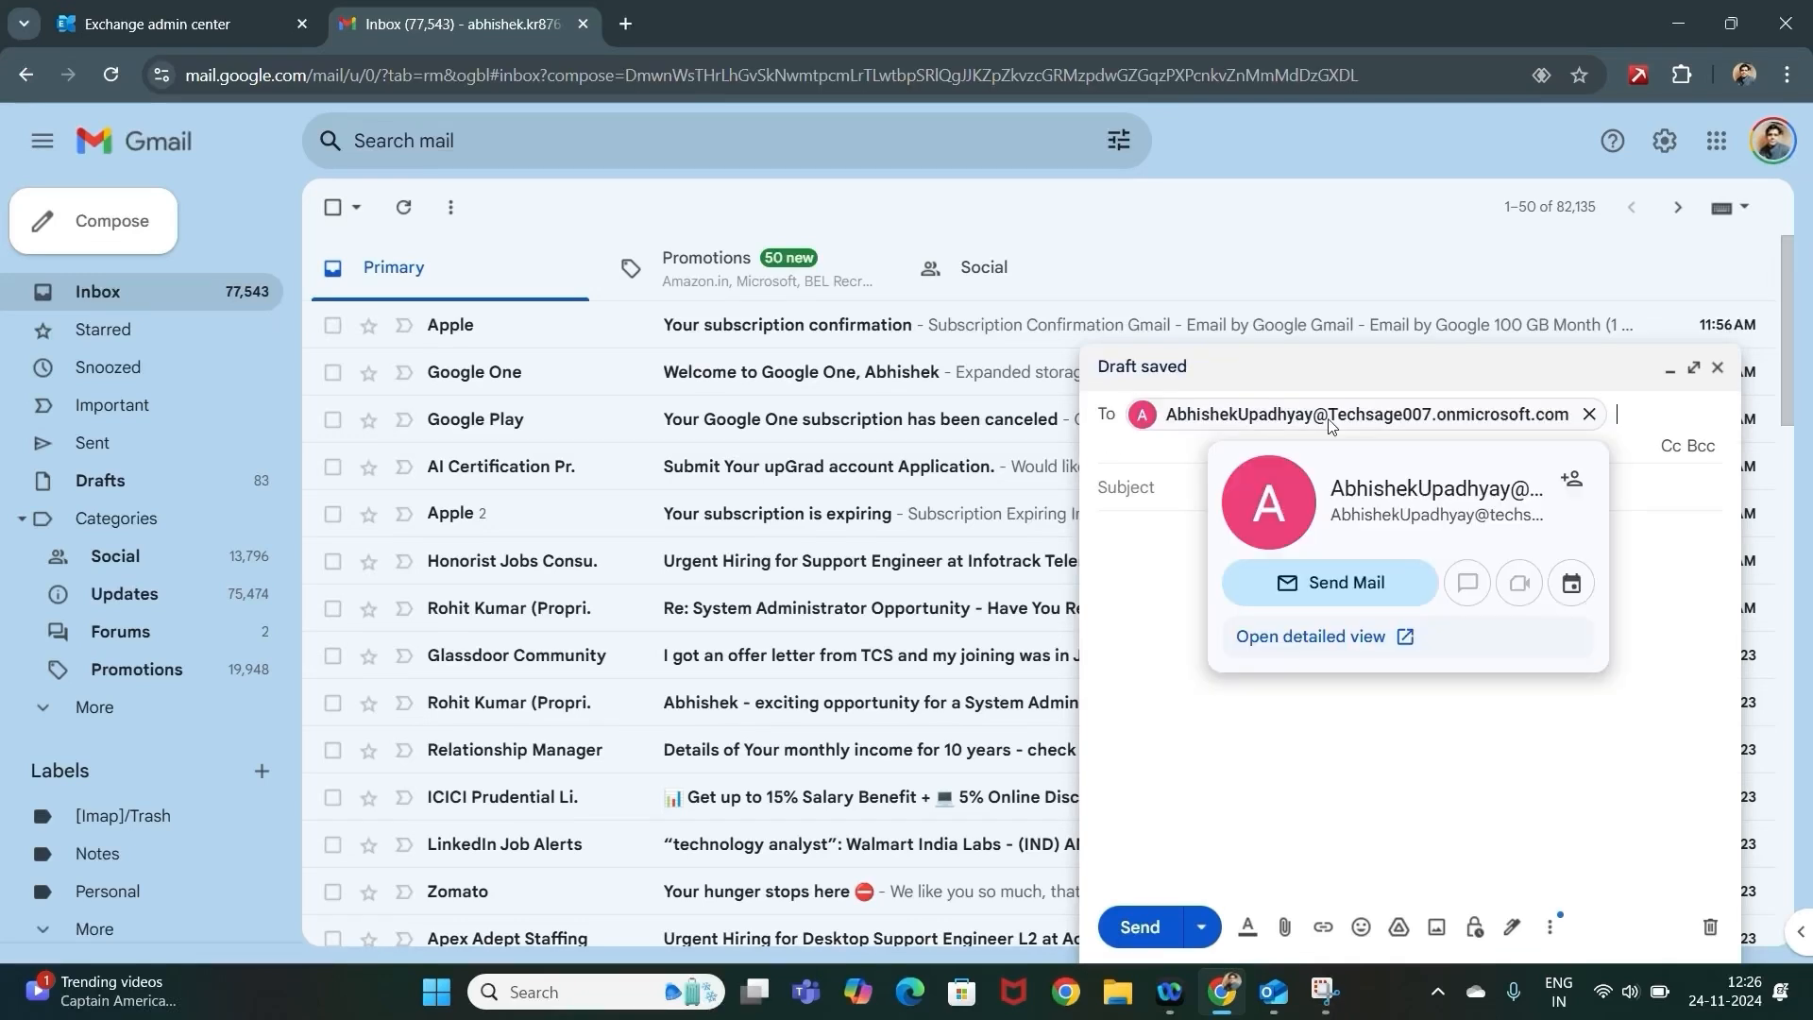
Give the message the subject "TestRule" and the body "Test email", and send it.
click(1162, 486)
text(TestRule)
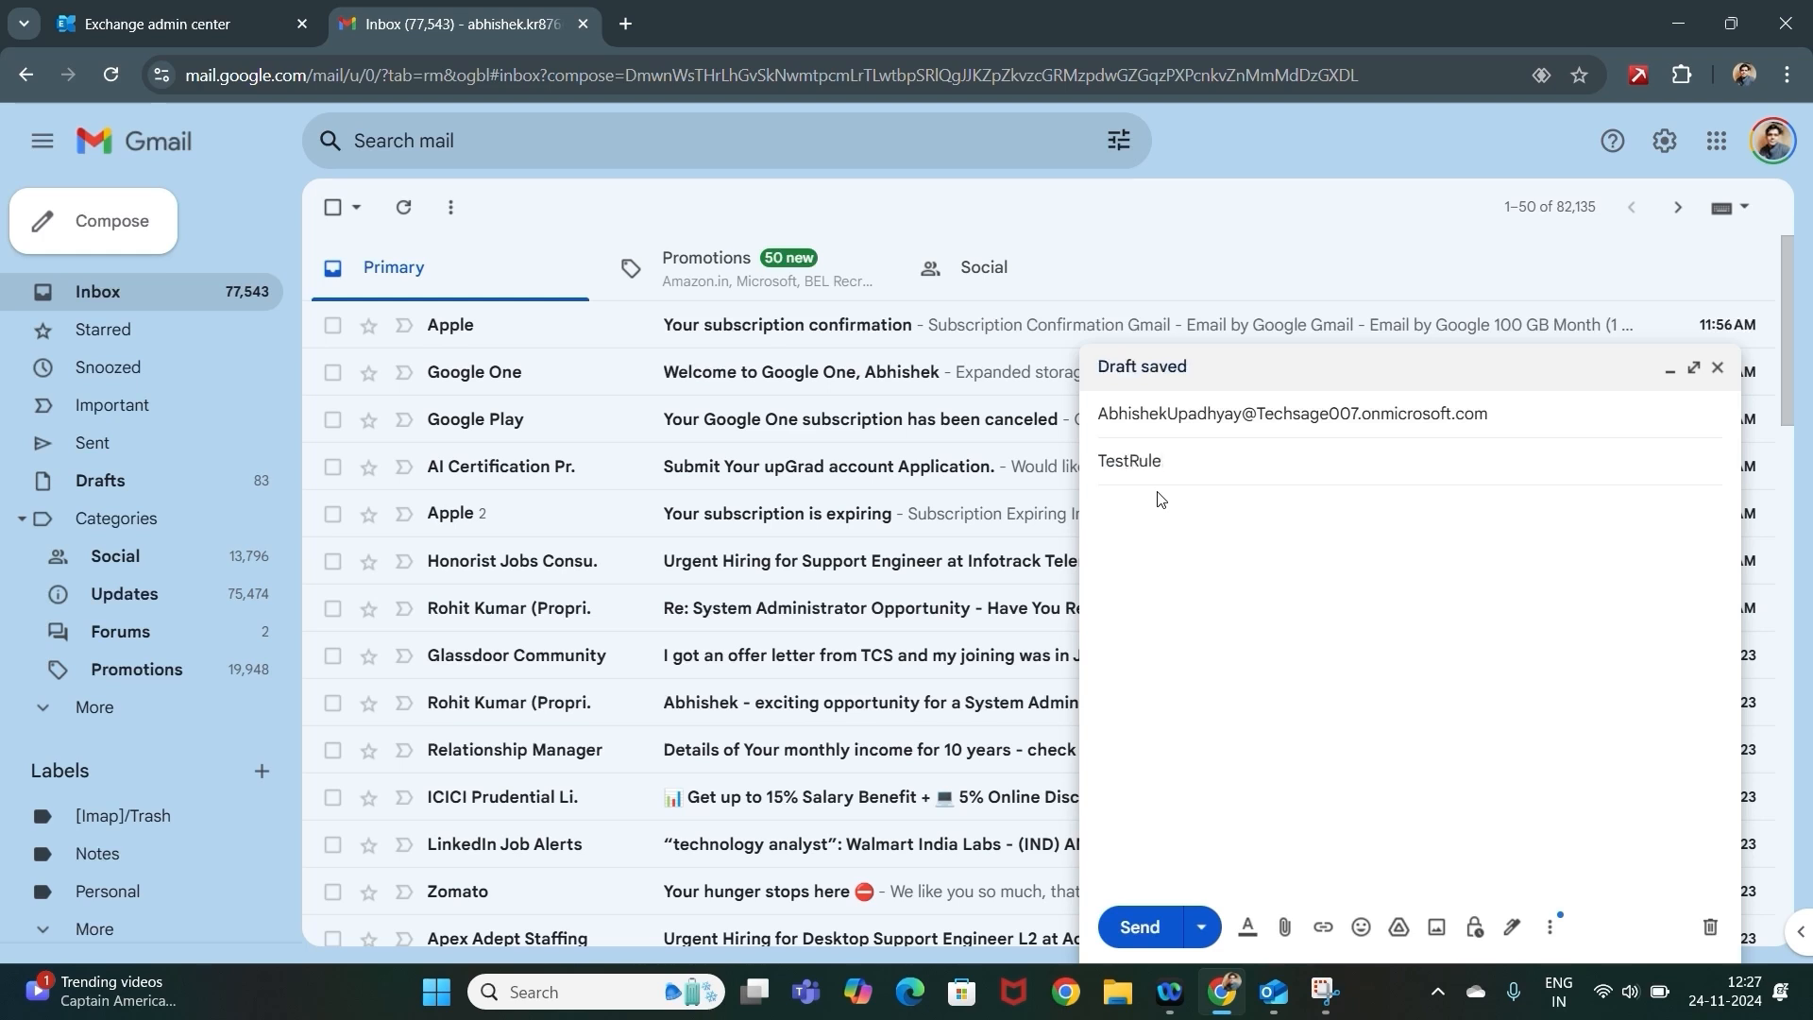
click(1130, 506)
text(Test email)
click(1138, 928)
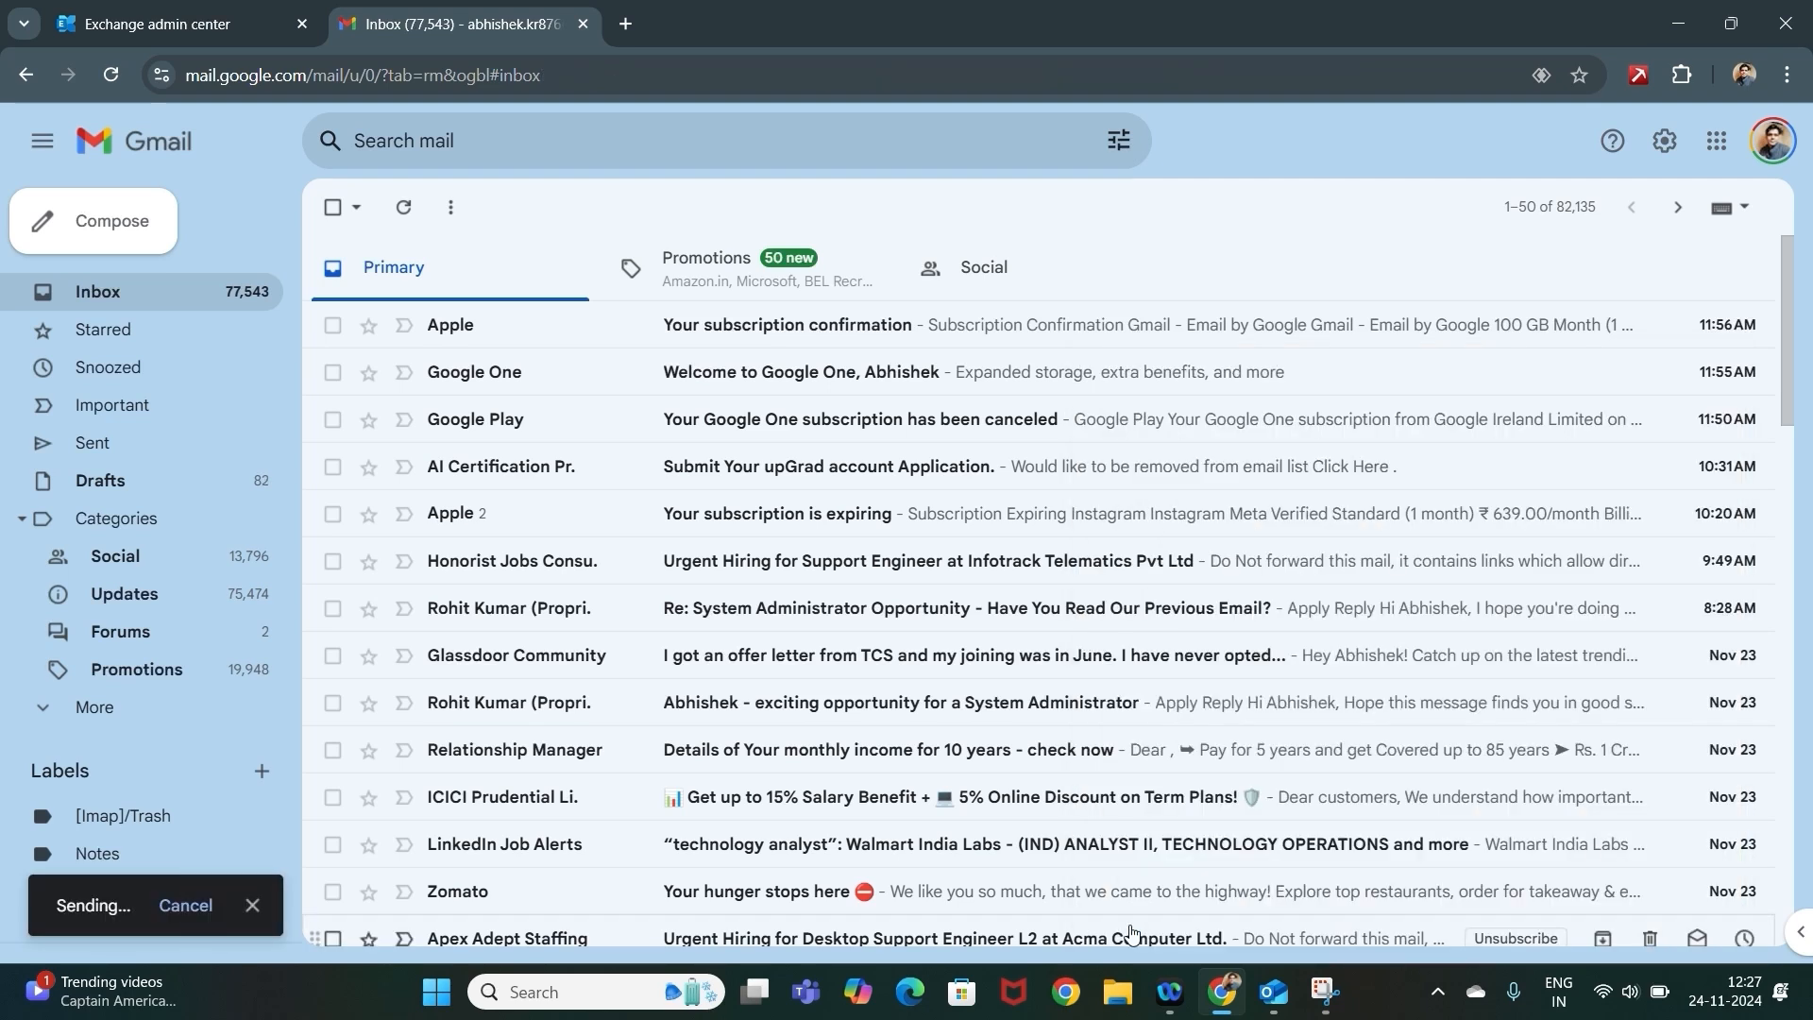
Switch to Outlook and check the inbox for the TestRule message sent from Gmail.
click(1274, 992)
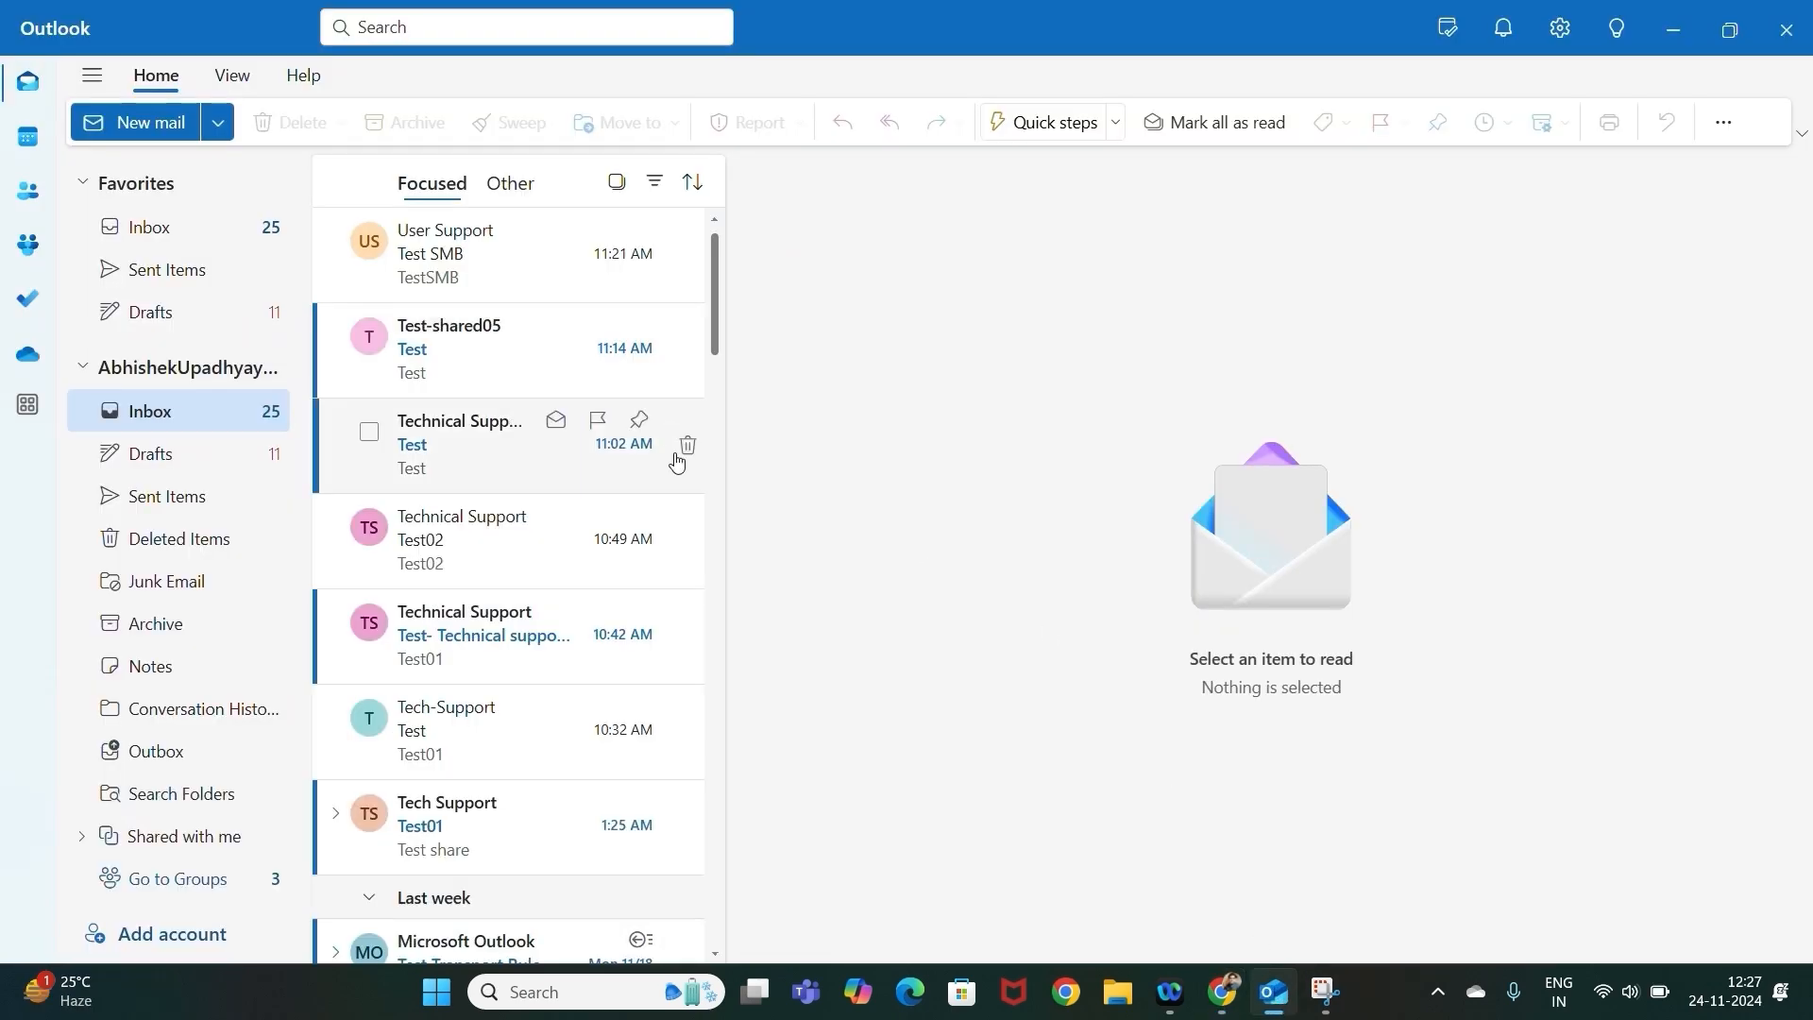
scroll(684, 529, down, 3)
scroll(684, 529, up, 3)
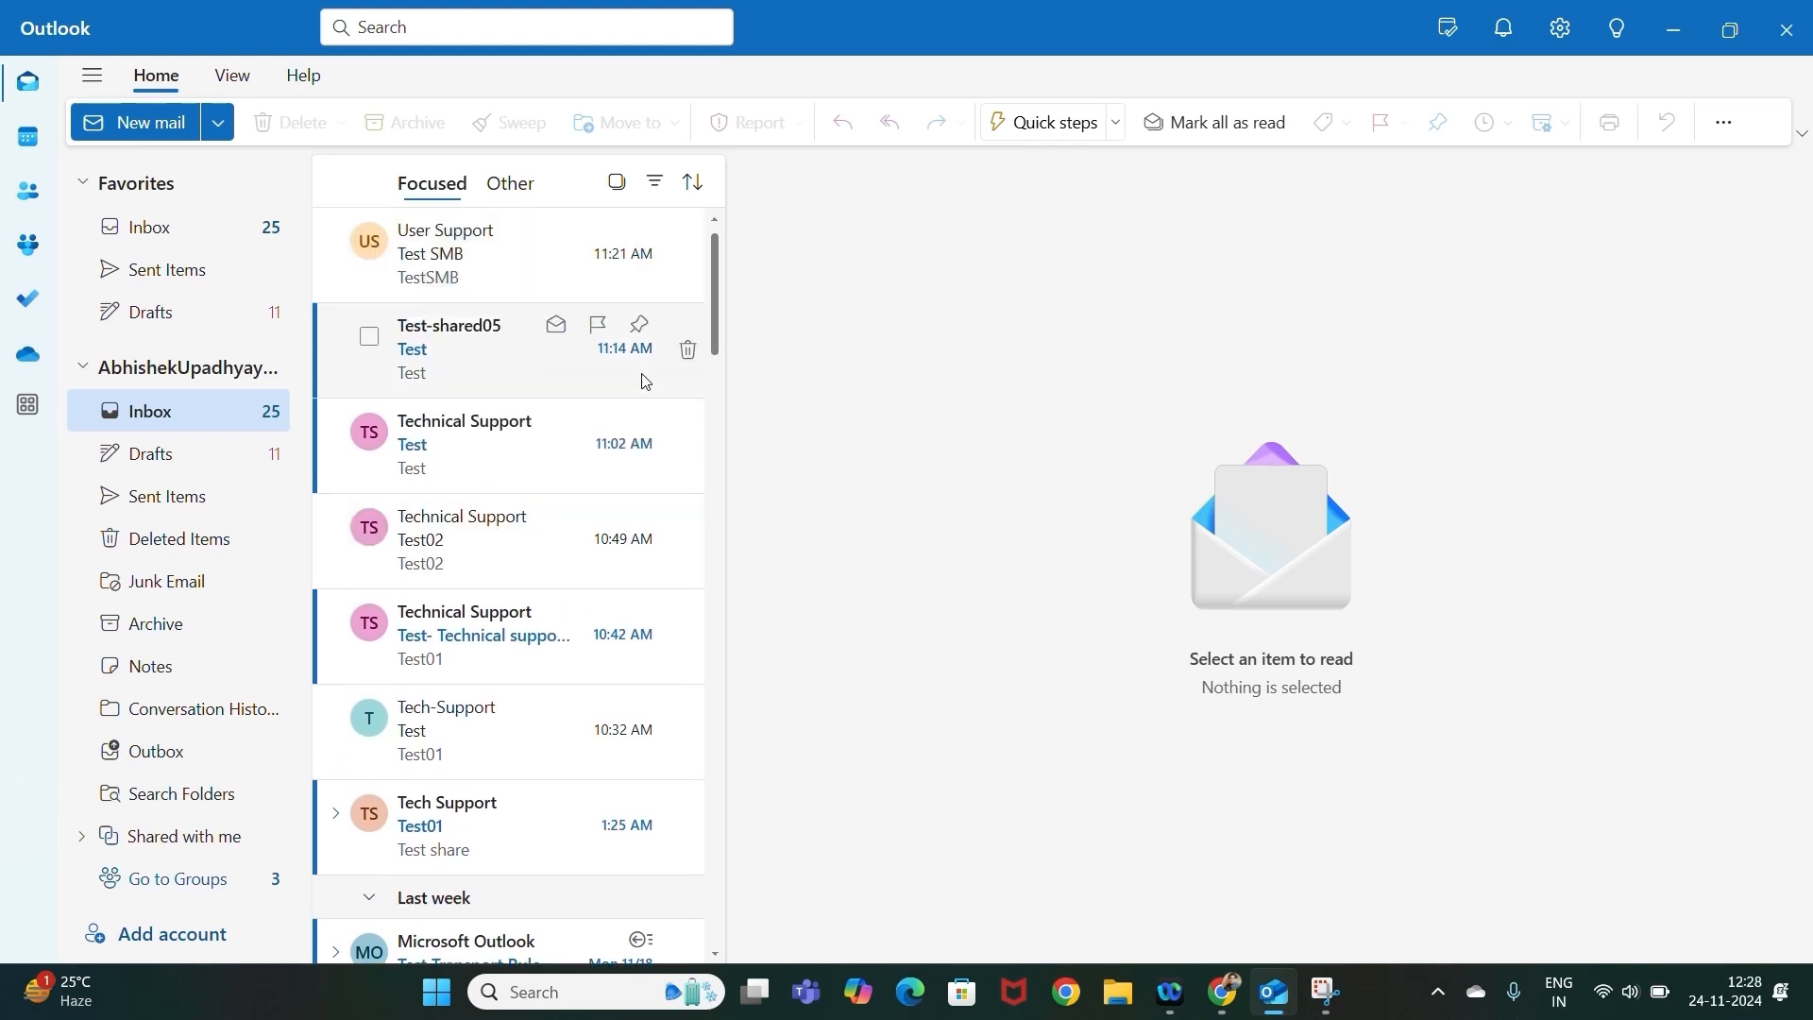
Switch back to the Exchange admin center, disable the Block Spam Domain rule from its details and close them.
click(1222, 991)
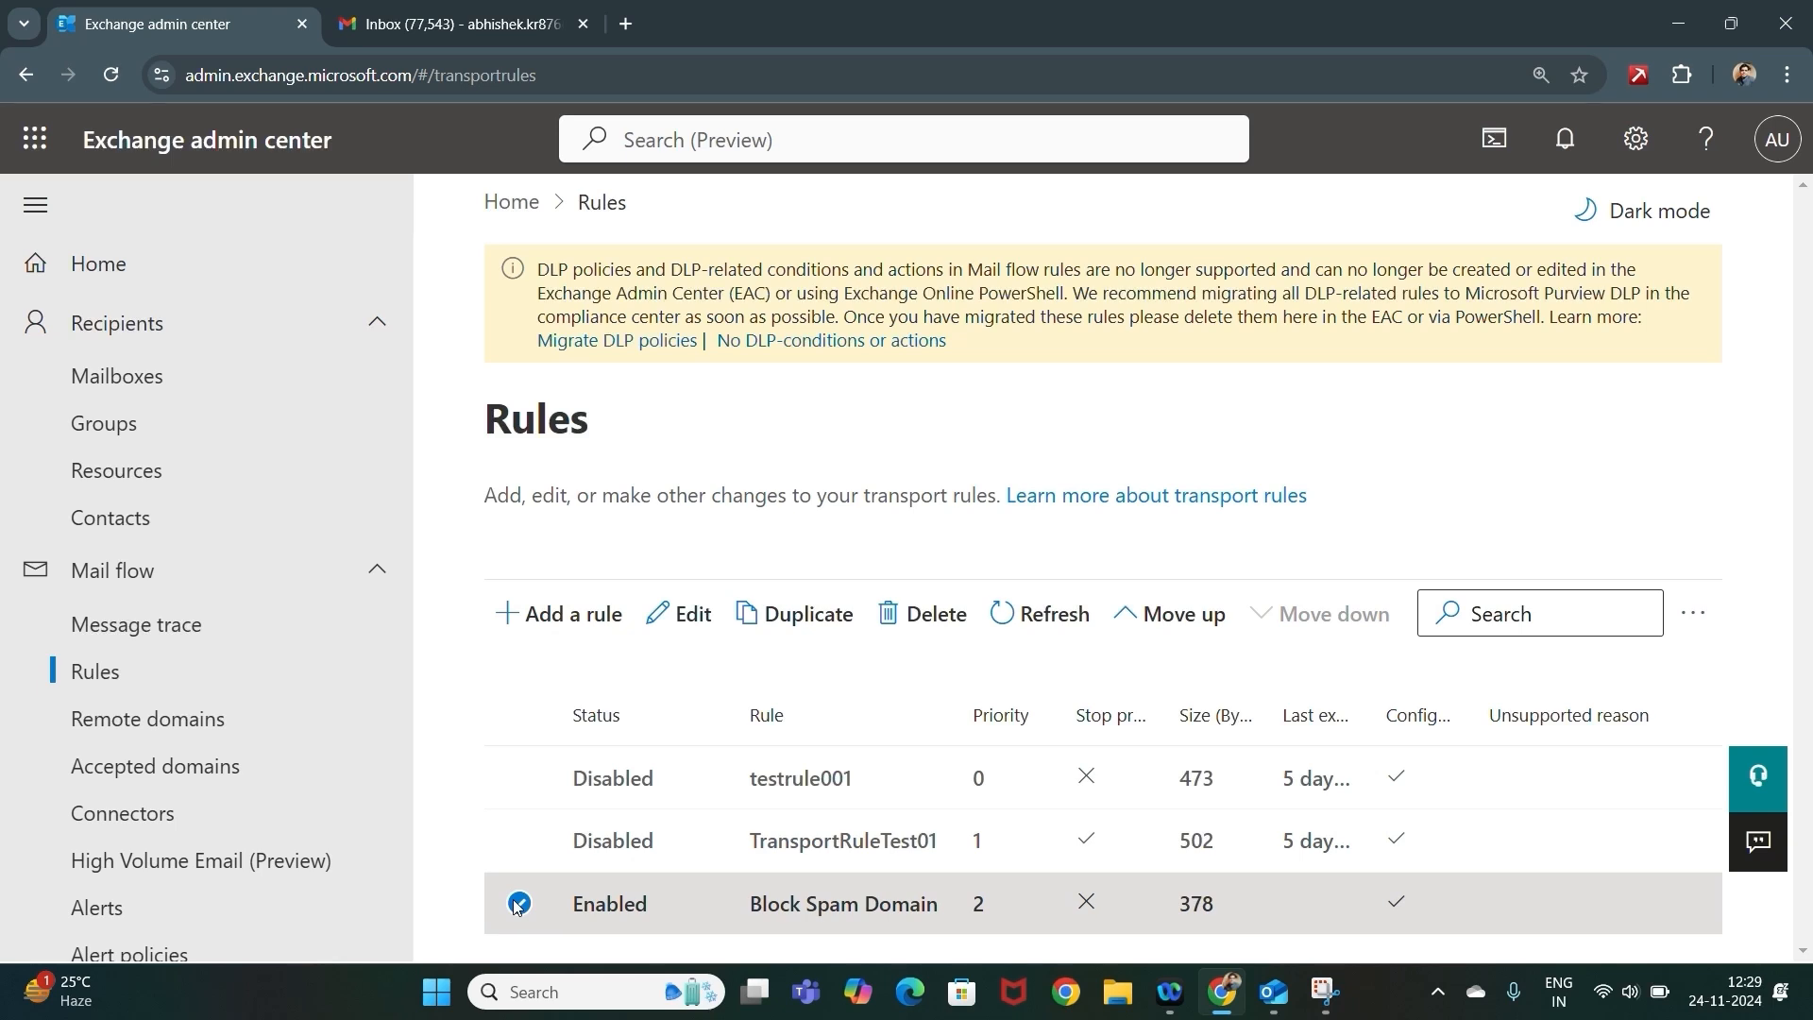
click(604, 904)
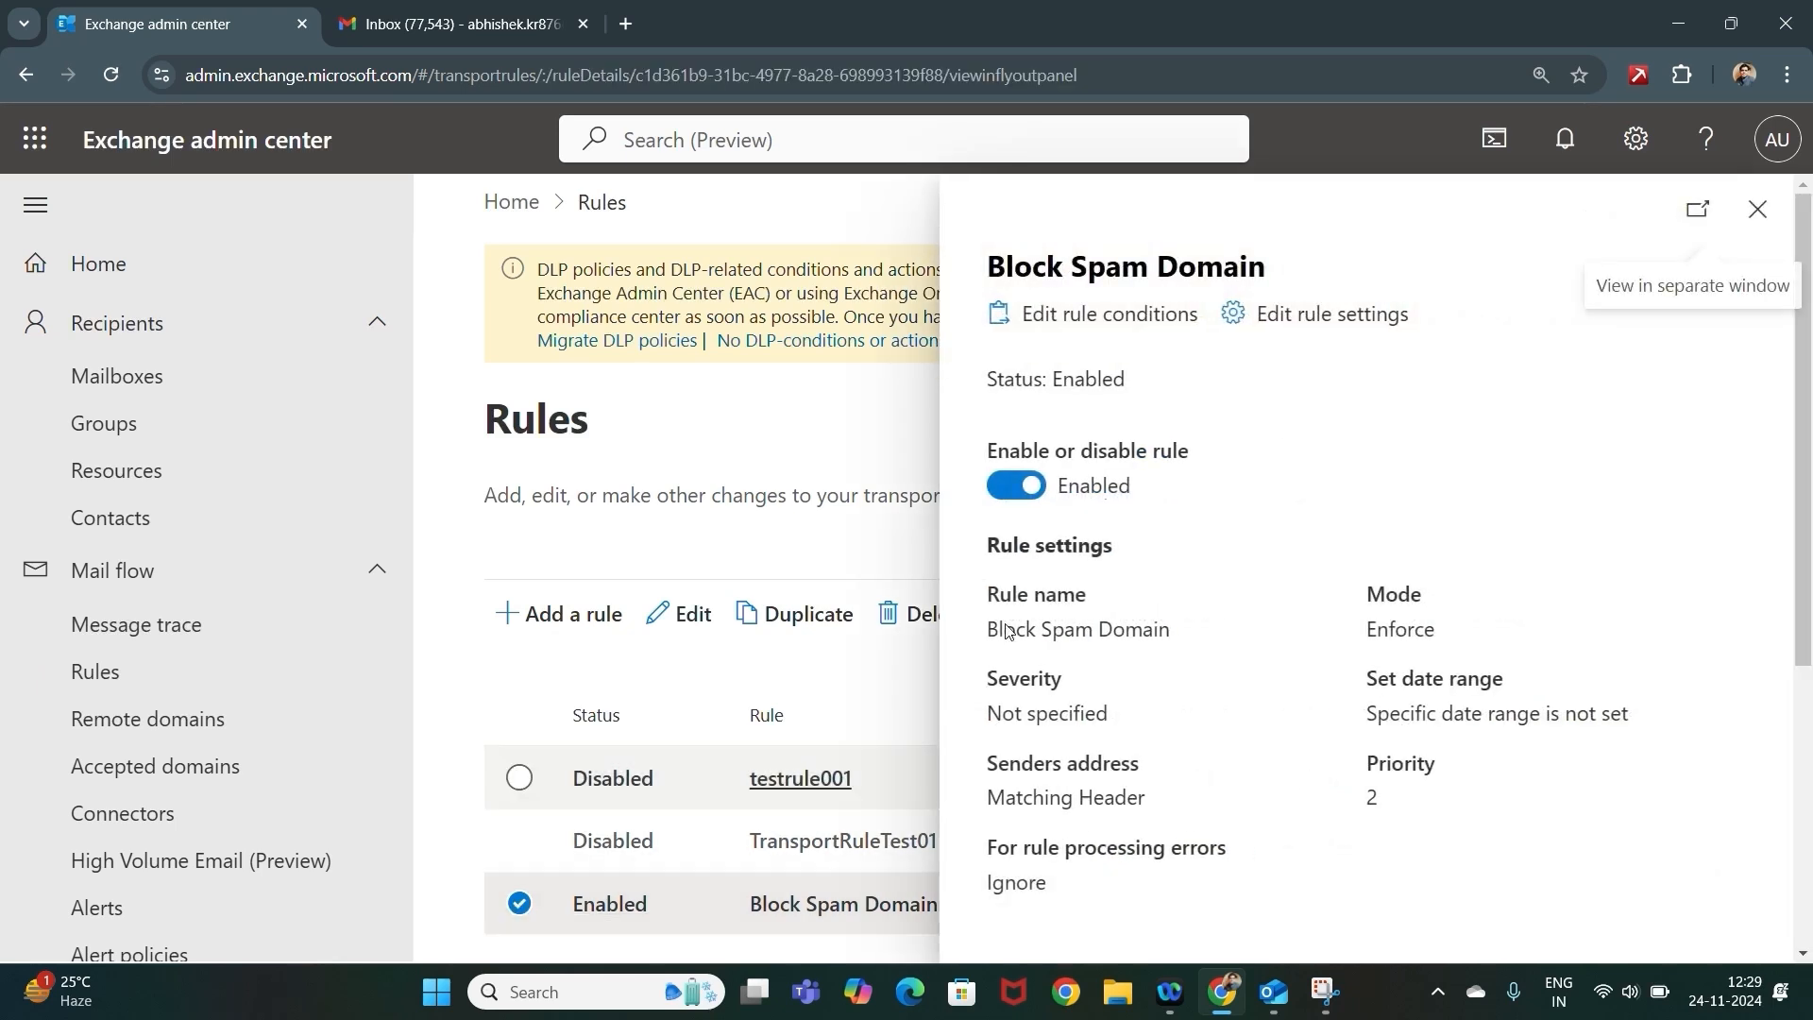
click(1013, 487)
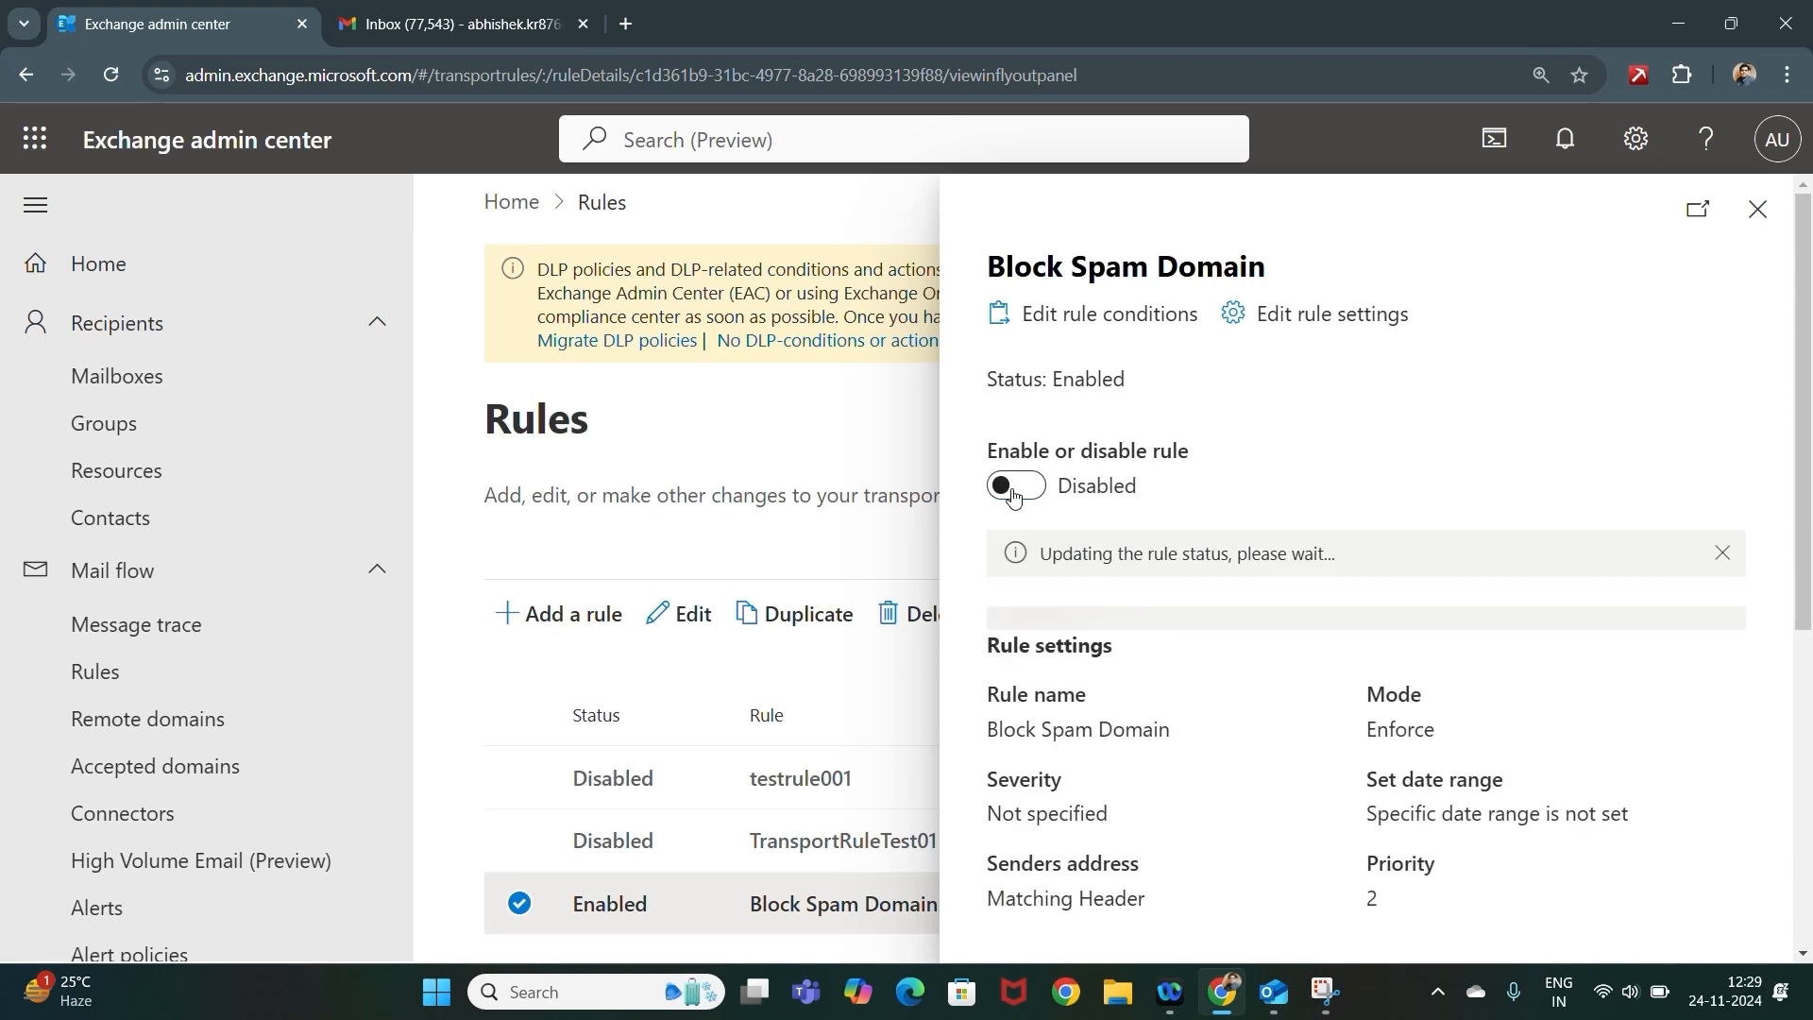
click(1757, 210)
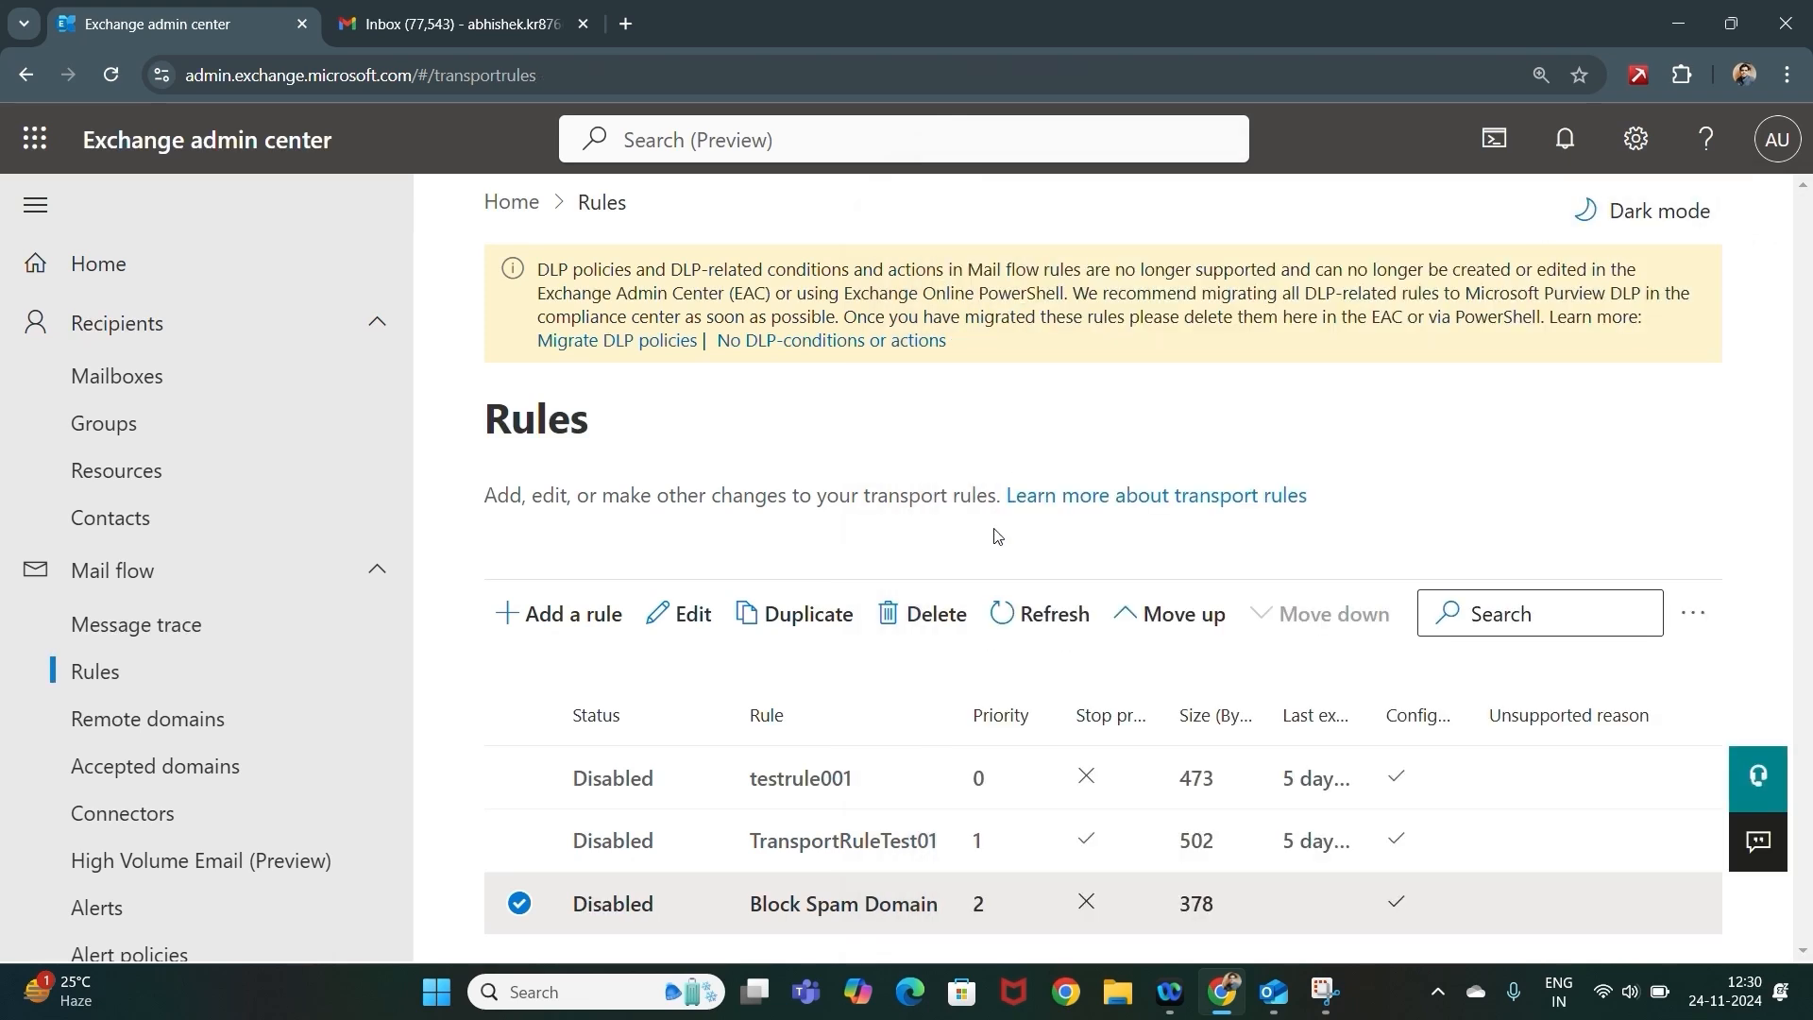
Return to Gmail and start another message, pasting the organization mailbox's e-mail address as the recipient.
click(454, 24)
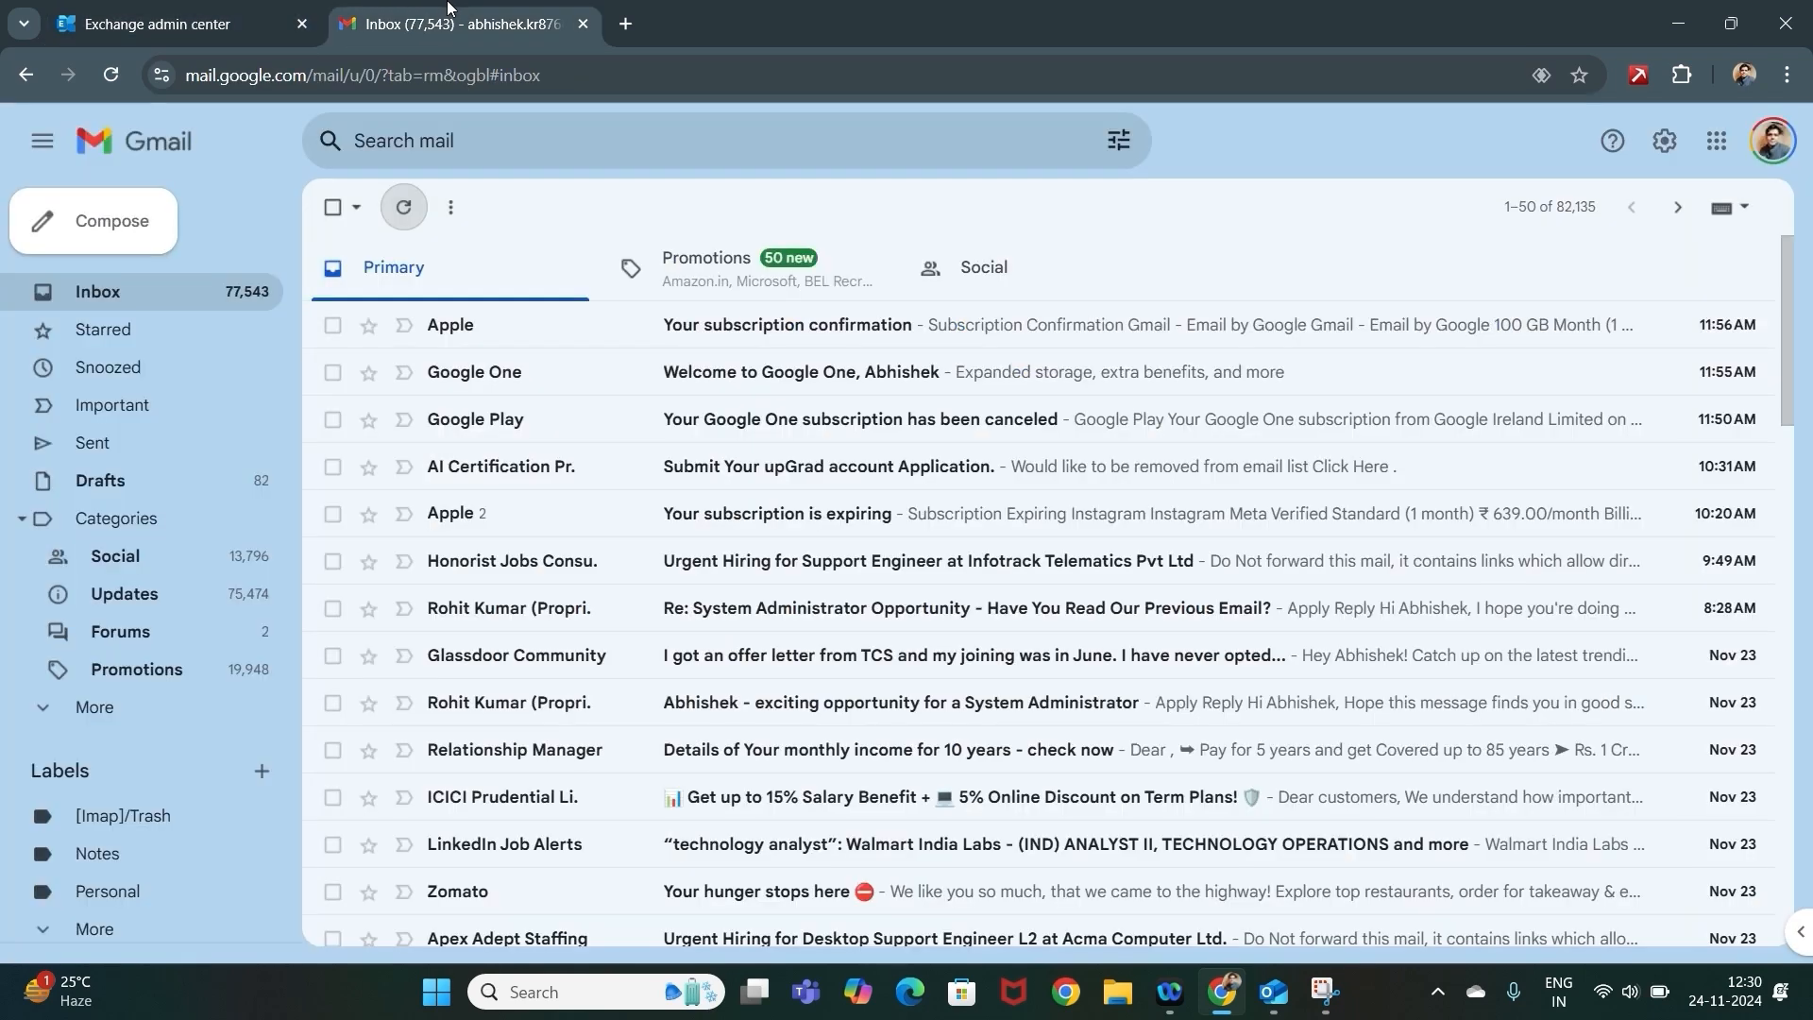
click(112, 243)
key(ctrl+v)
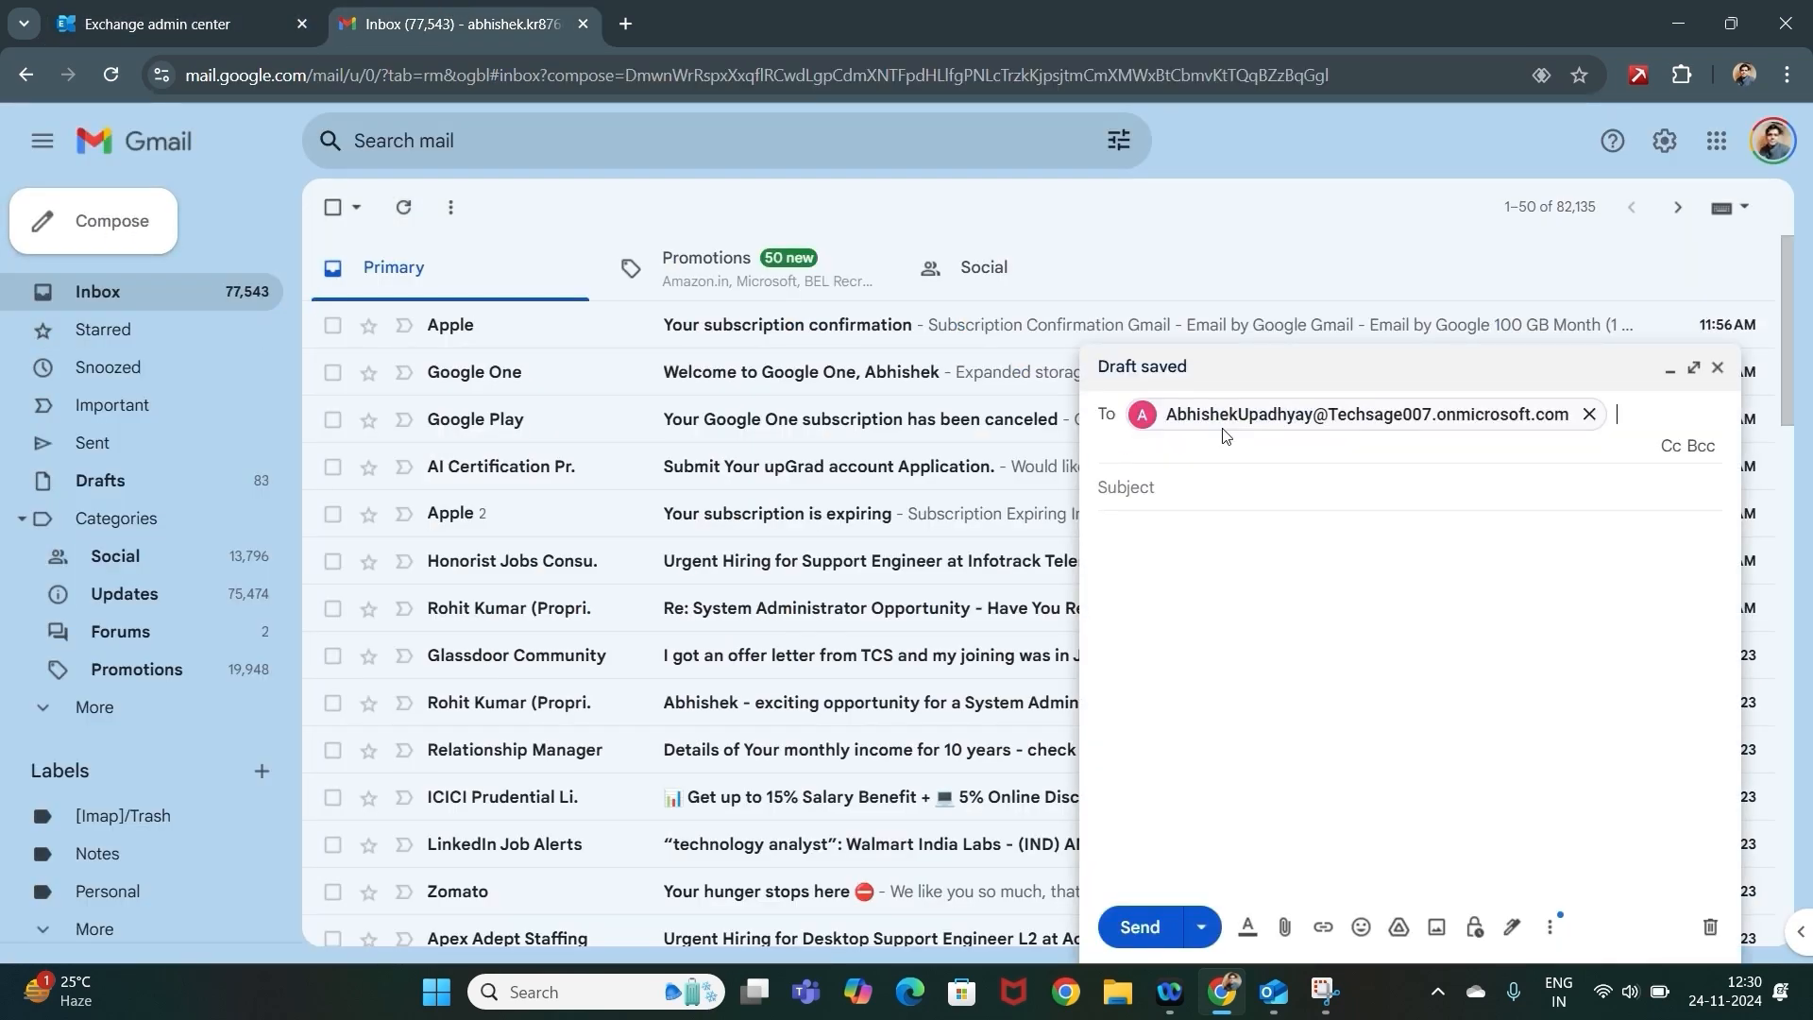
Give the message the subject "Test02rule" and the body "Test02", and send it.
click(1222, 484)
text(T)
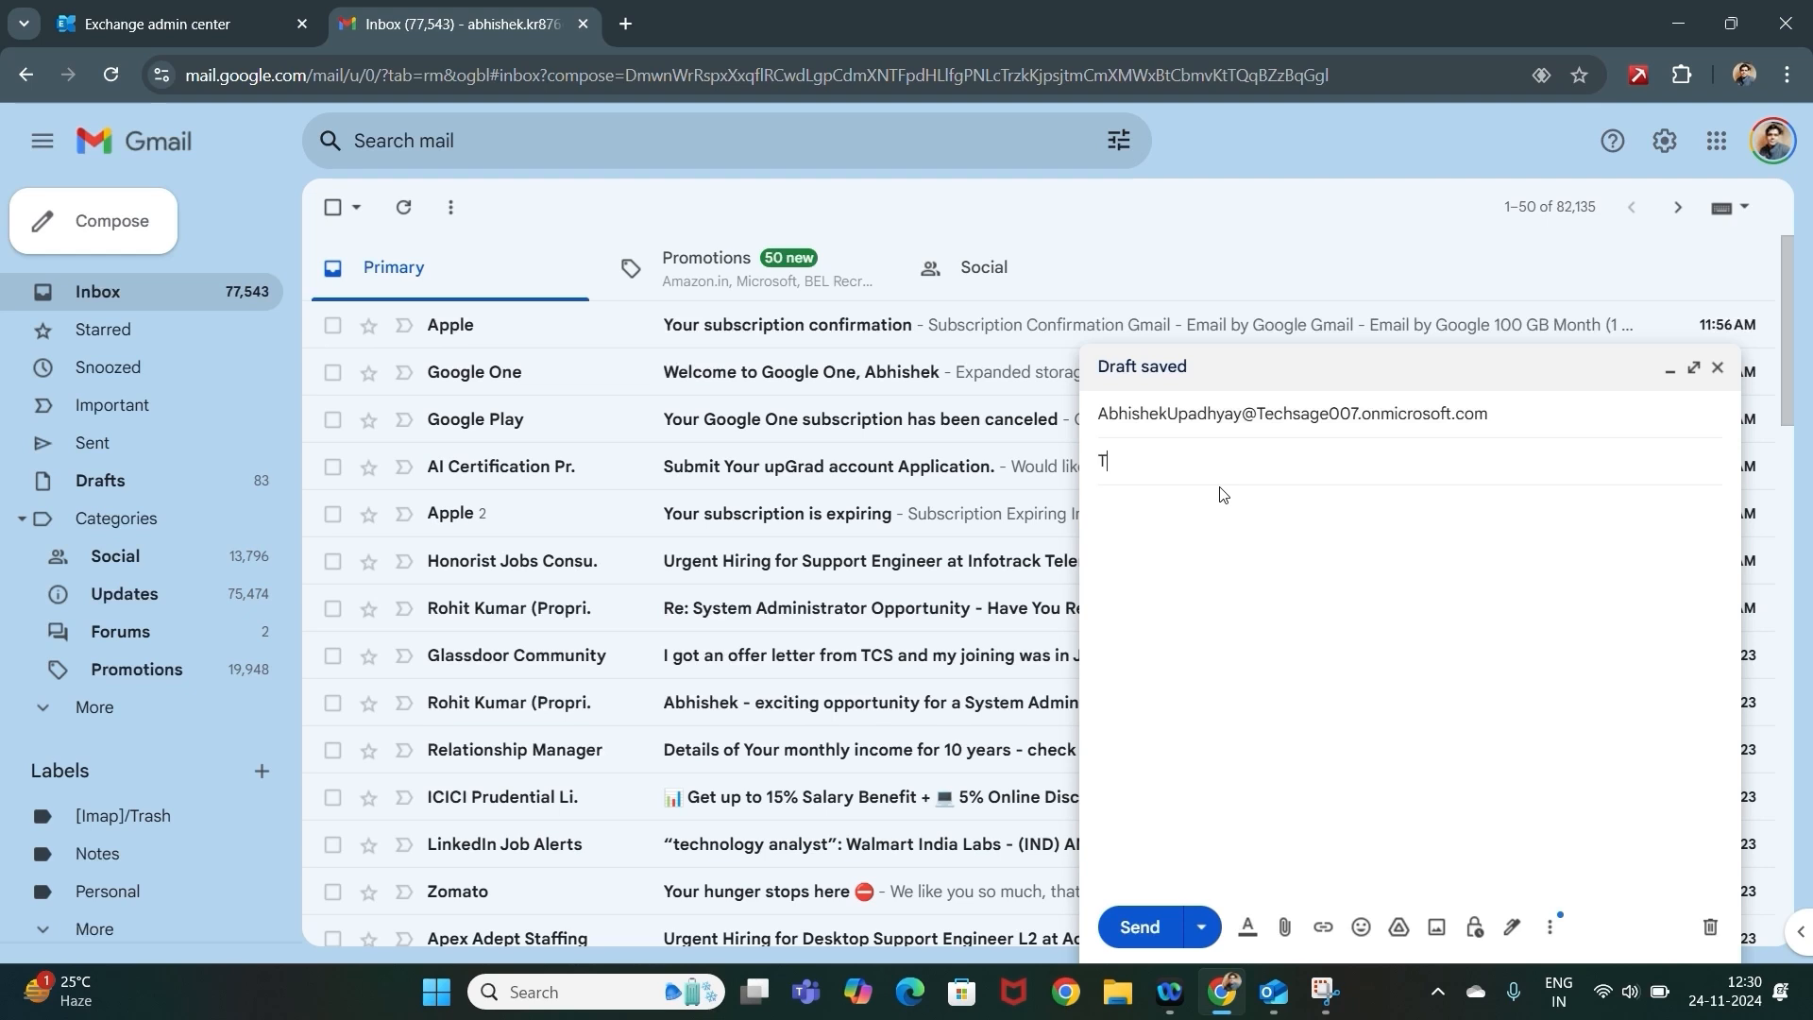
text(est02rule)
click(1131, 516)
text(Test02)
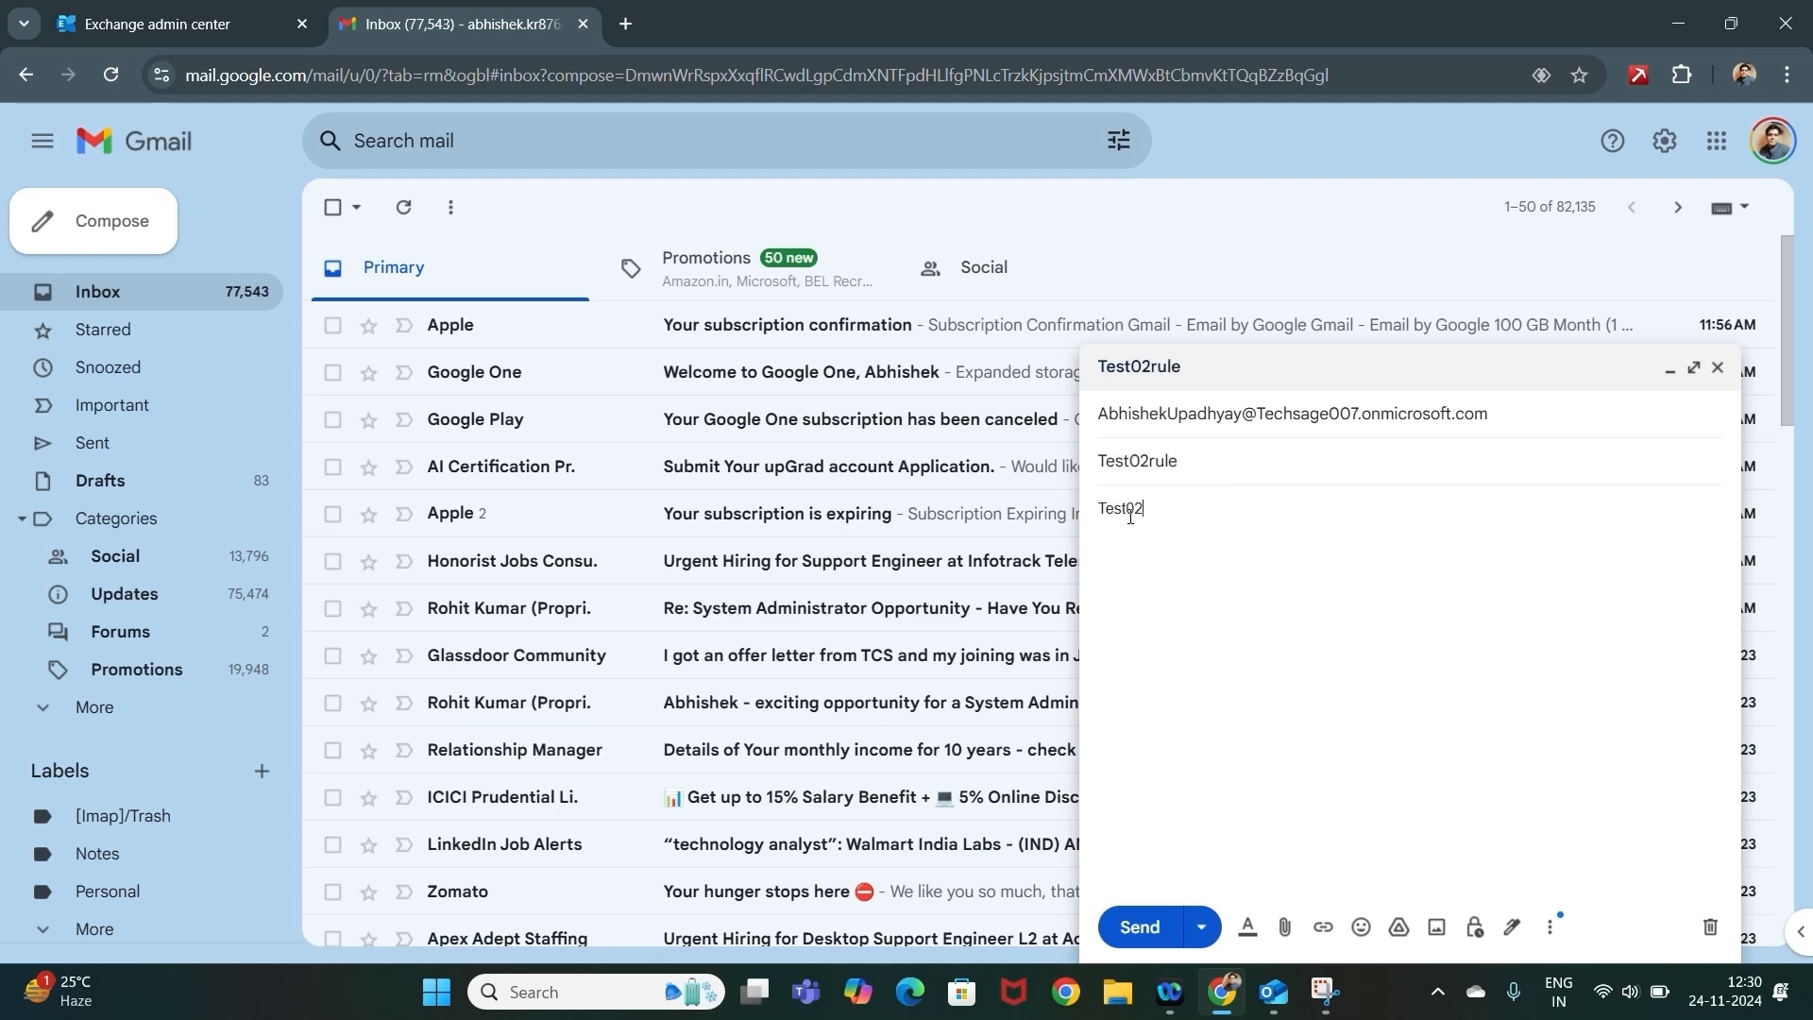
click(1140, 928)
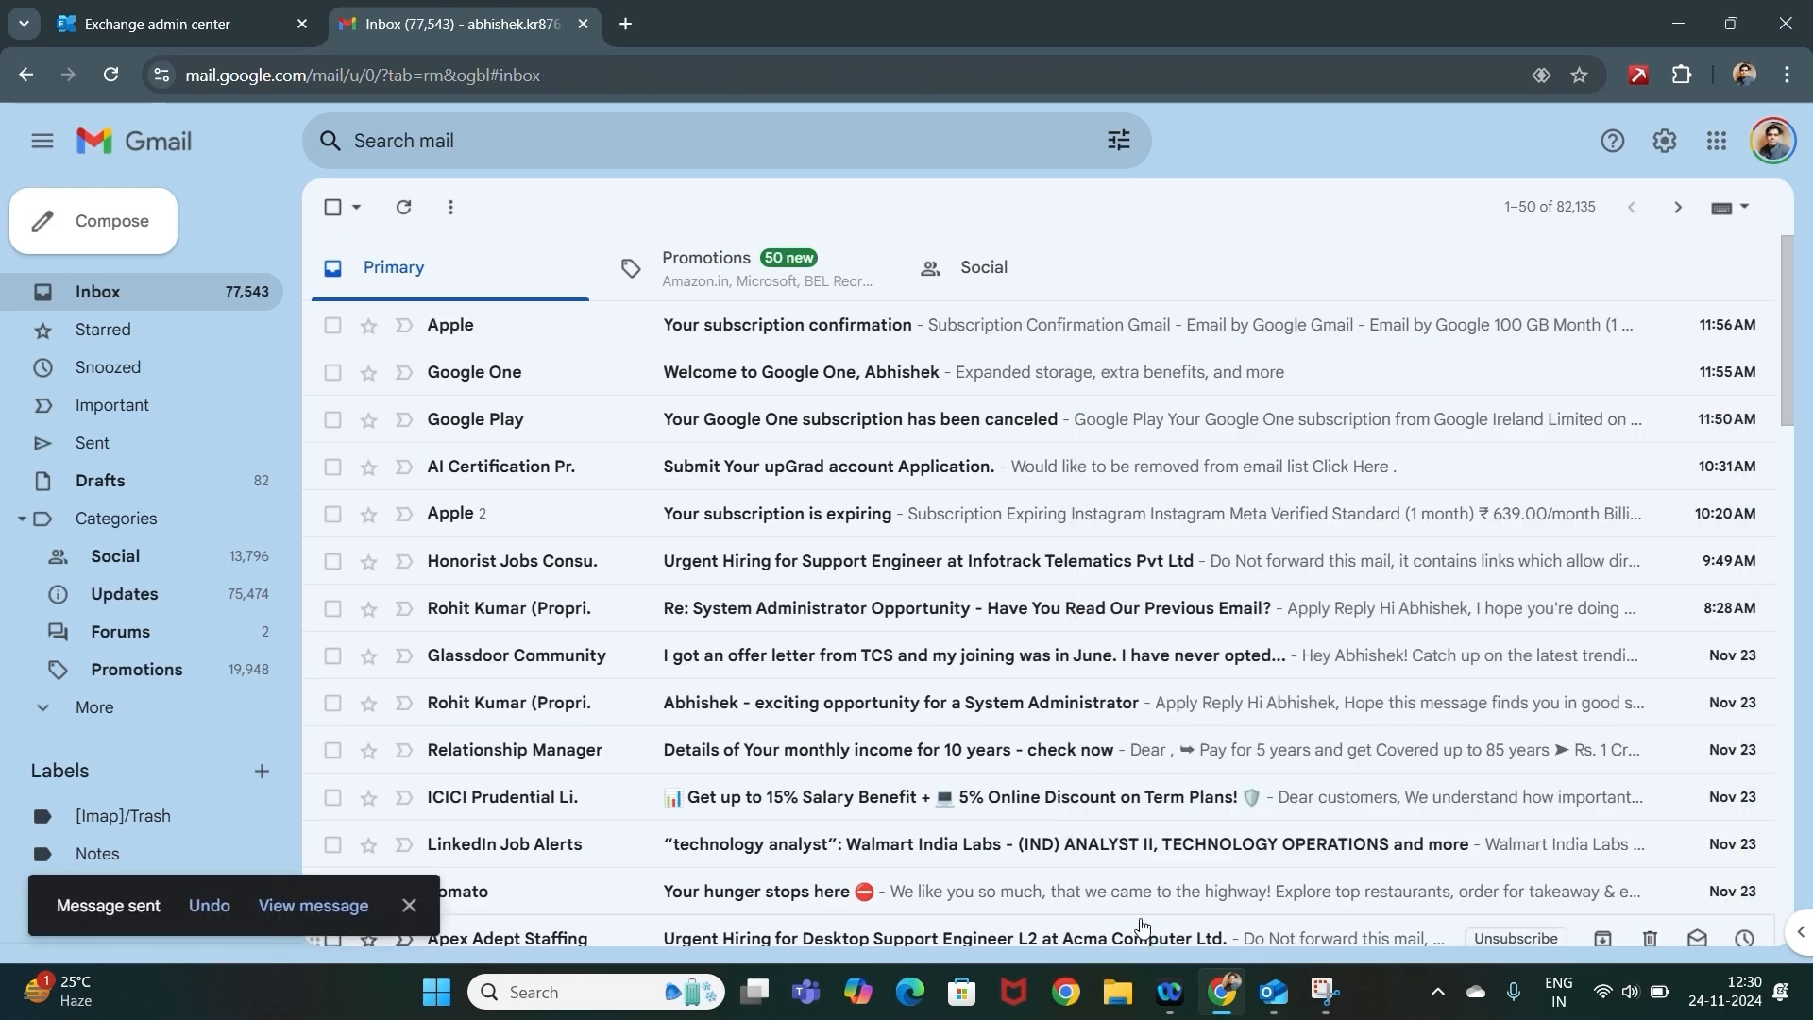
Switch to Outlook and check the inbox for the Test02rule message.
click(1275, 995)
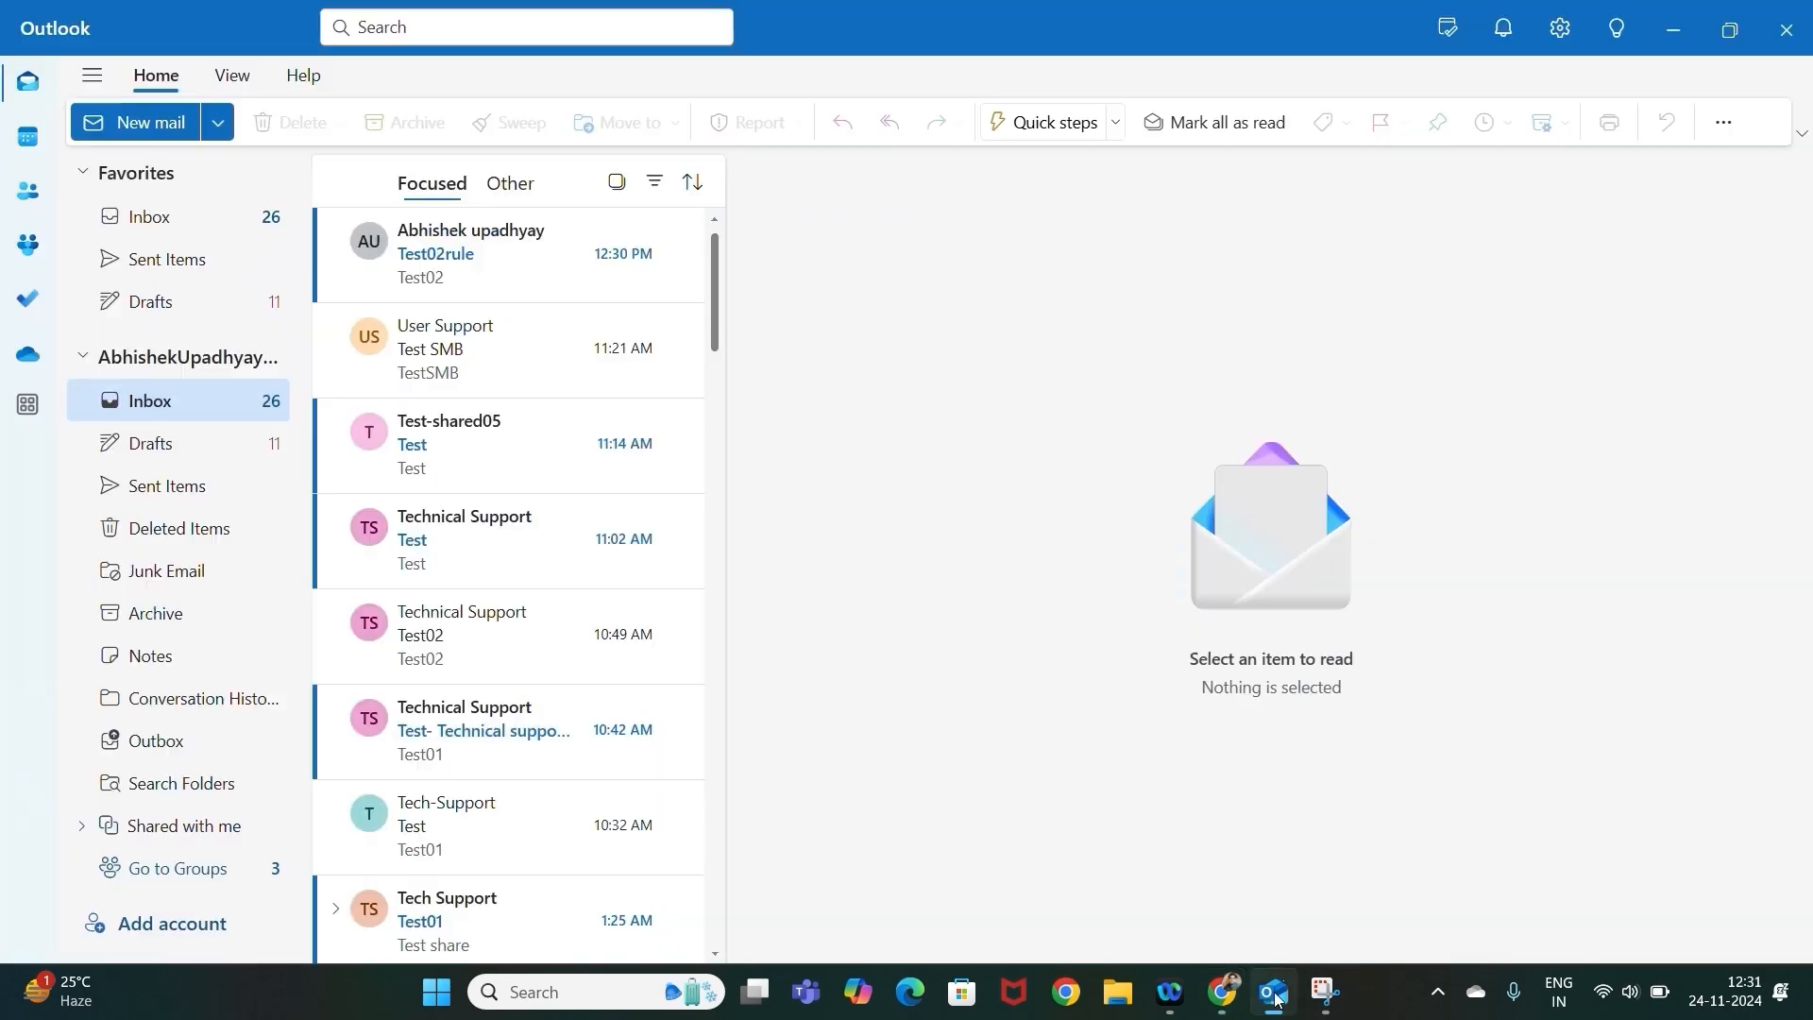
click(480, 297)
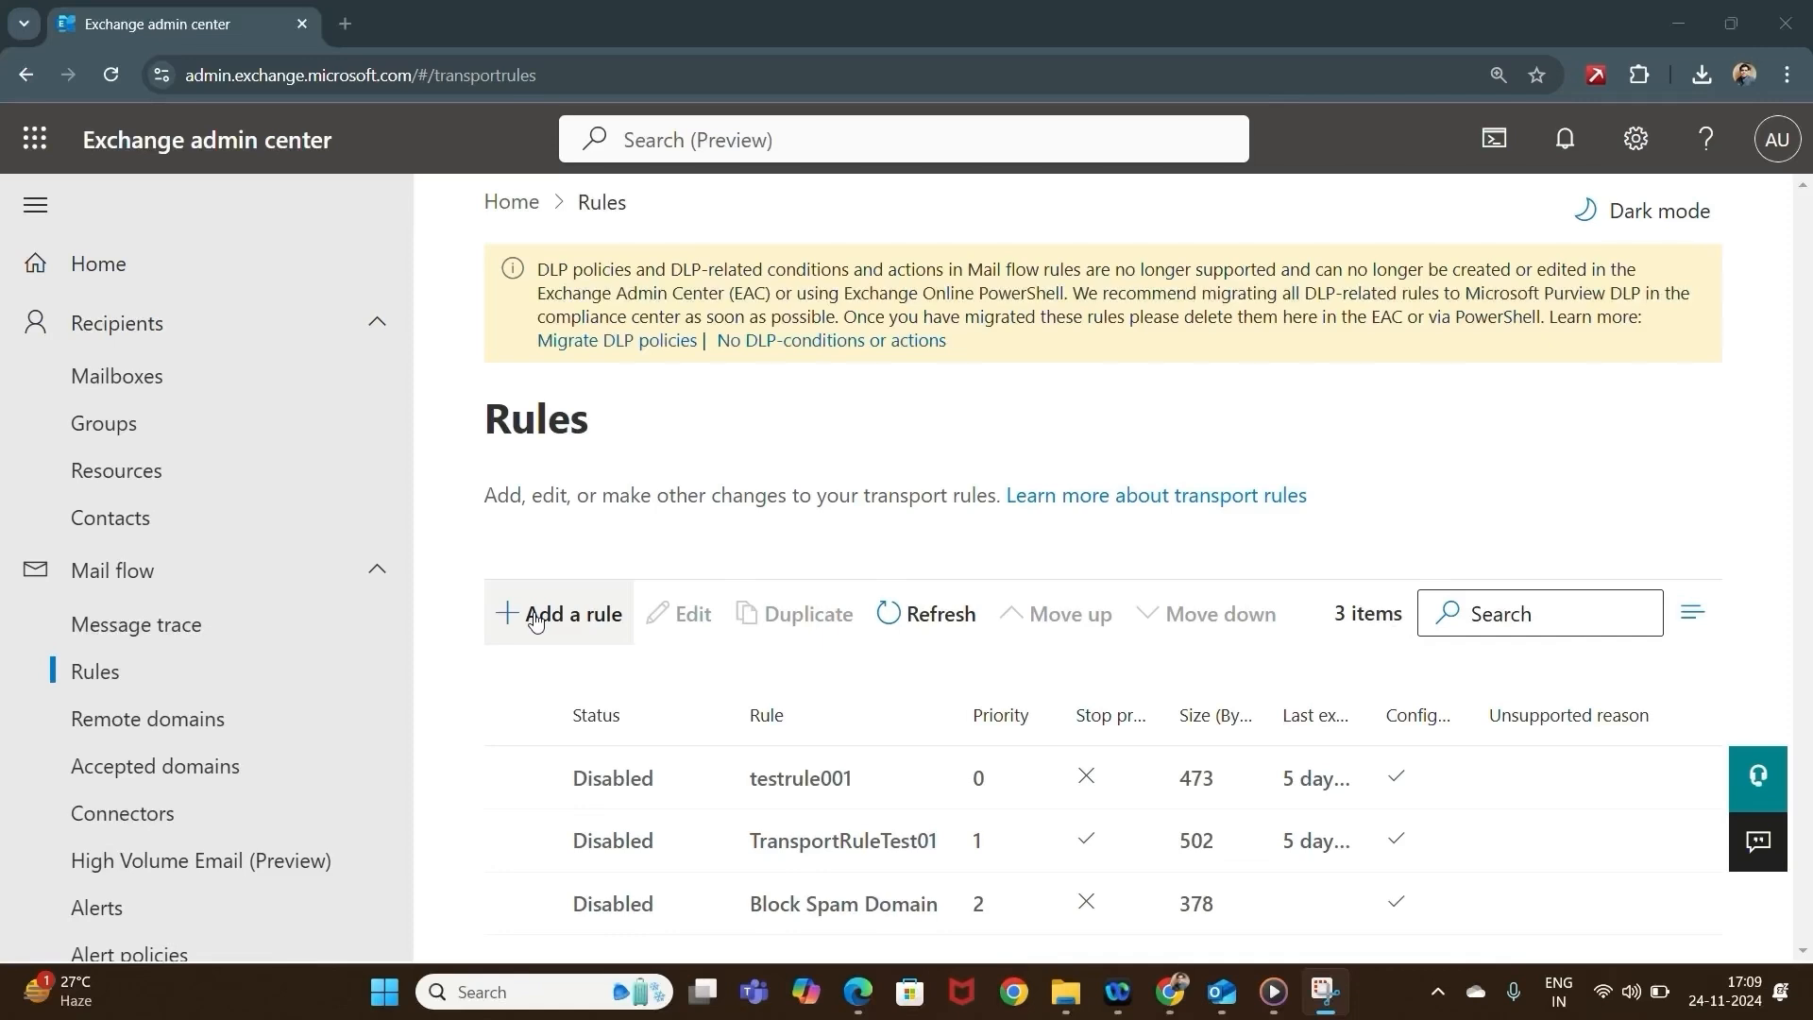
Start a new mail flow rule in the Exchange admin center and name it "Add Disclaimer".
click(535, 621)
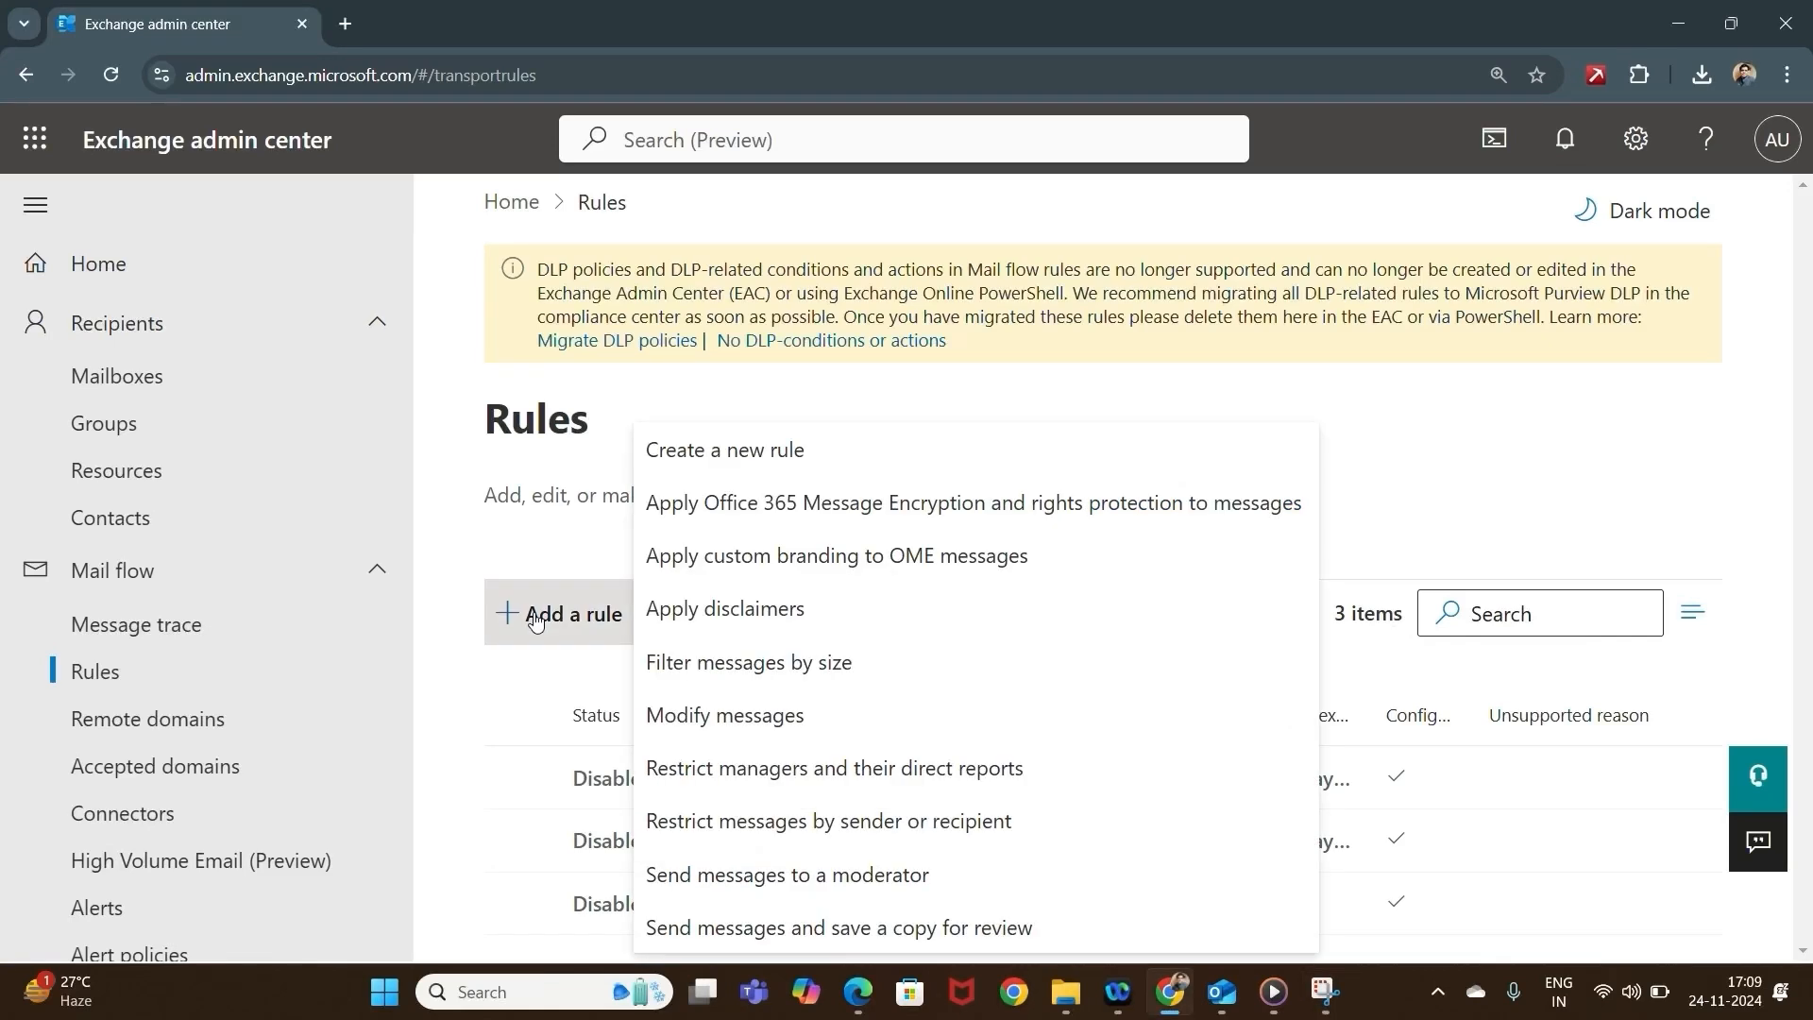
click(795, 457)
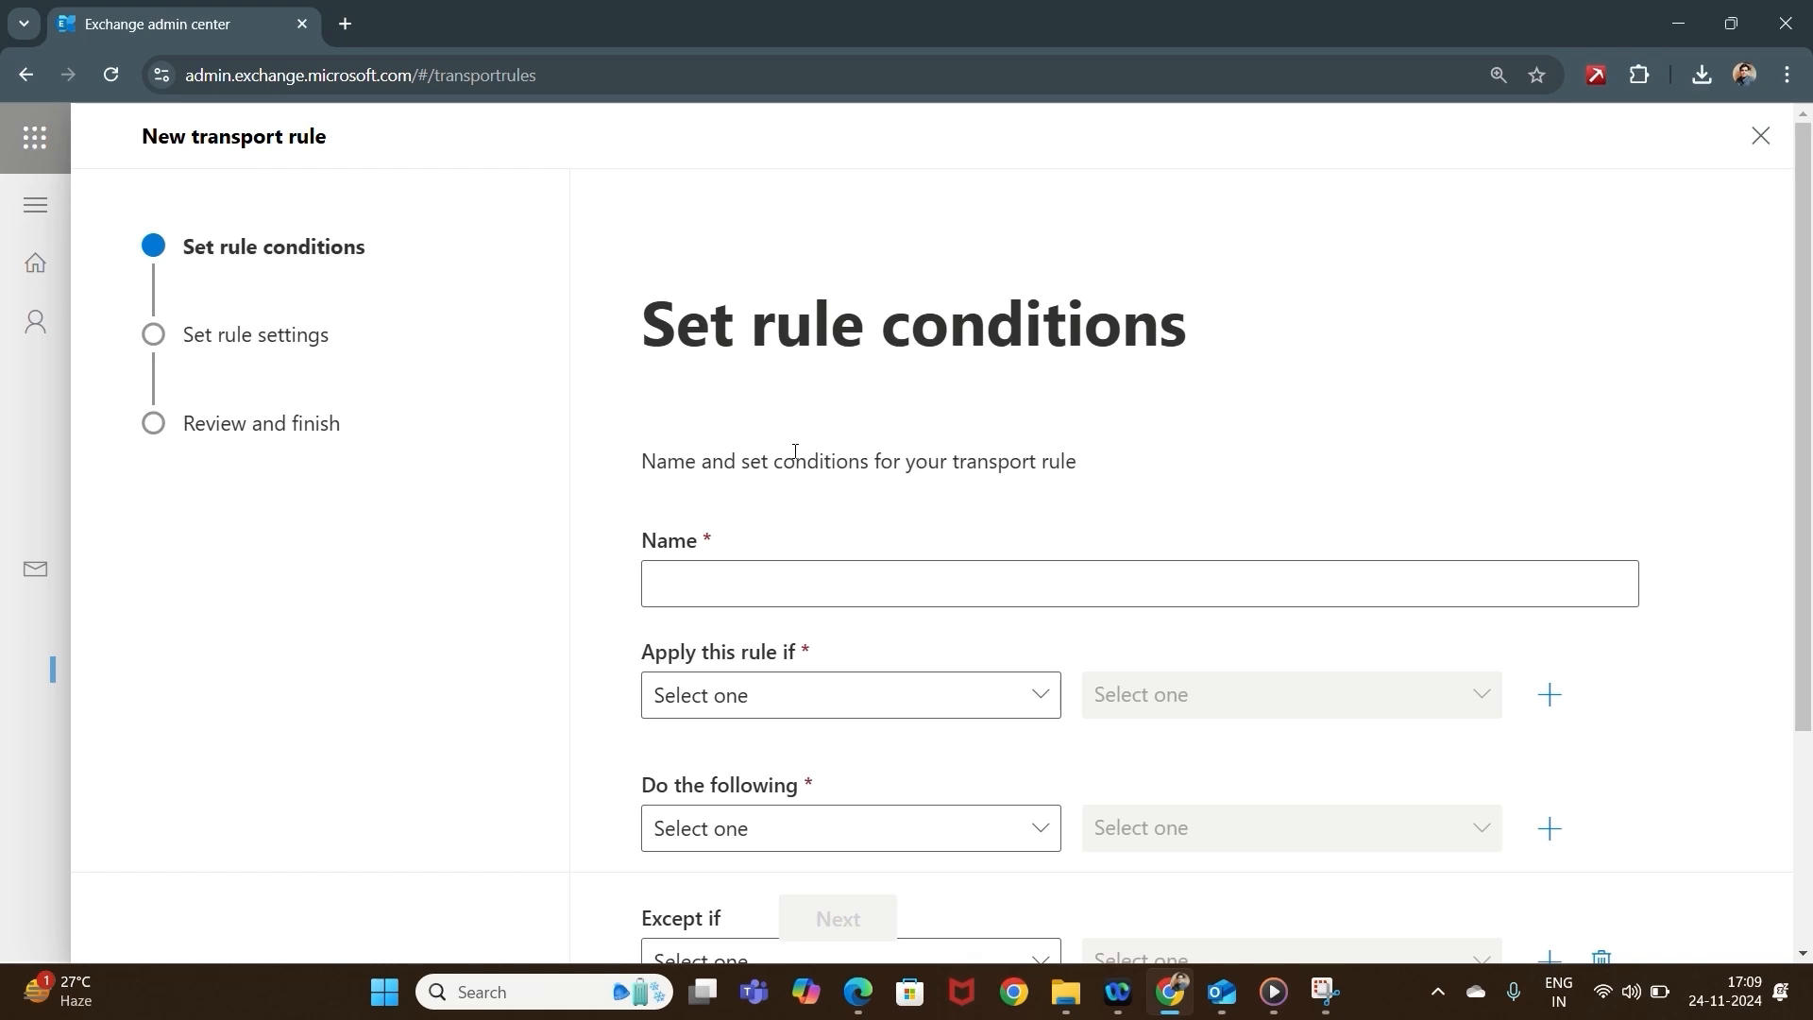
click(734, 590)
text(Add Disc)
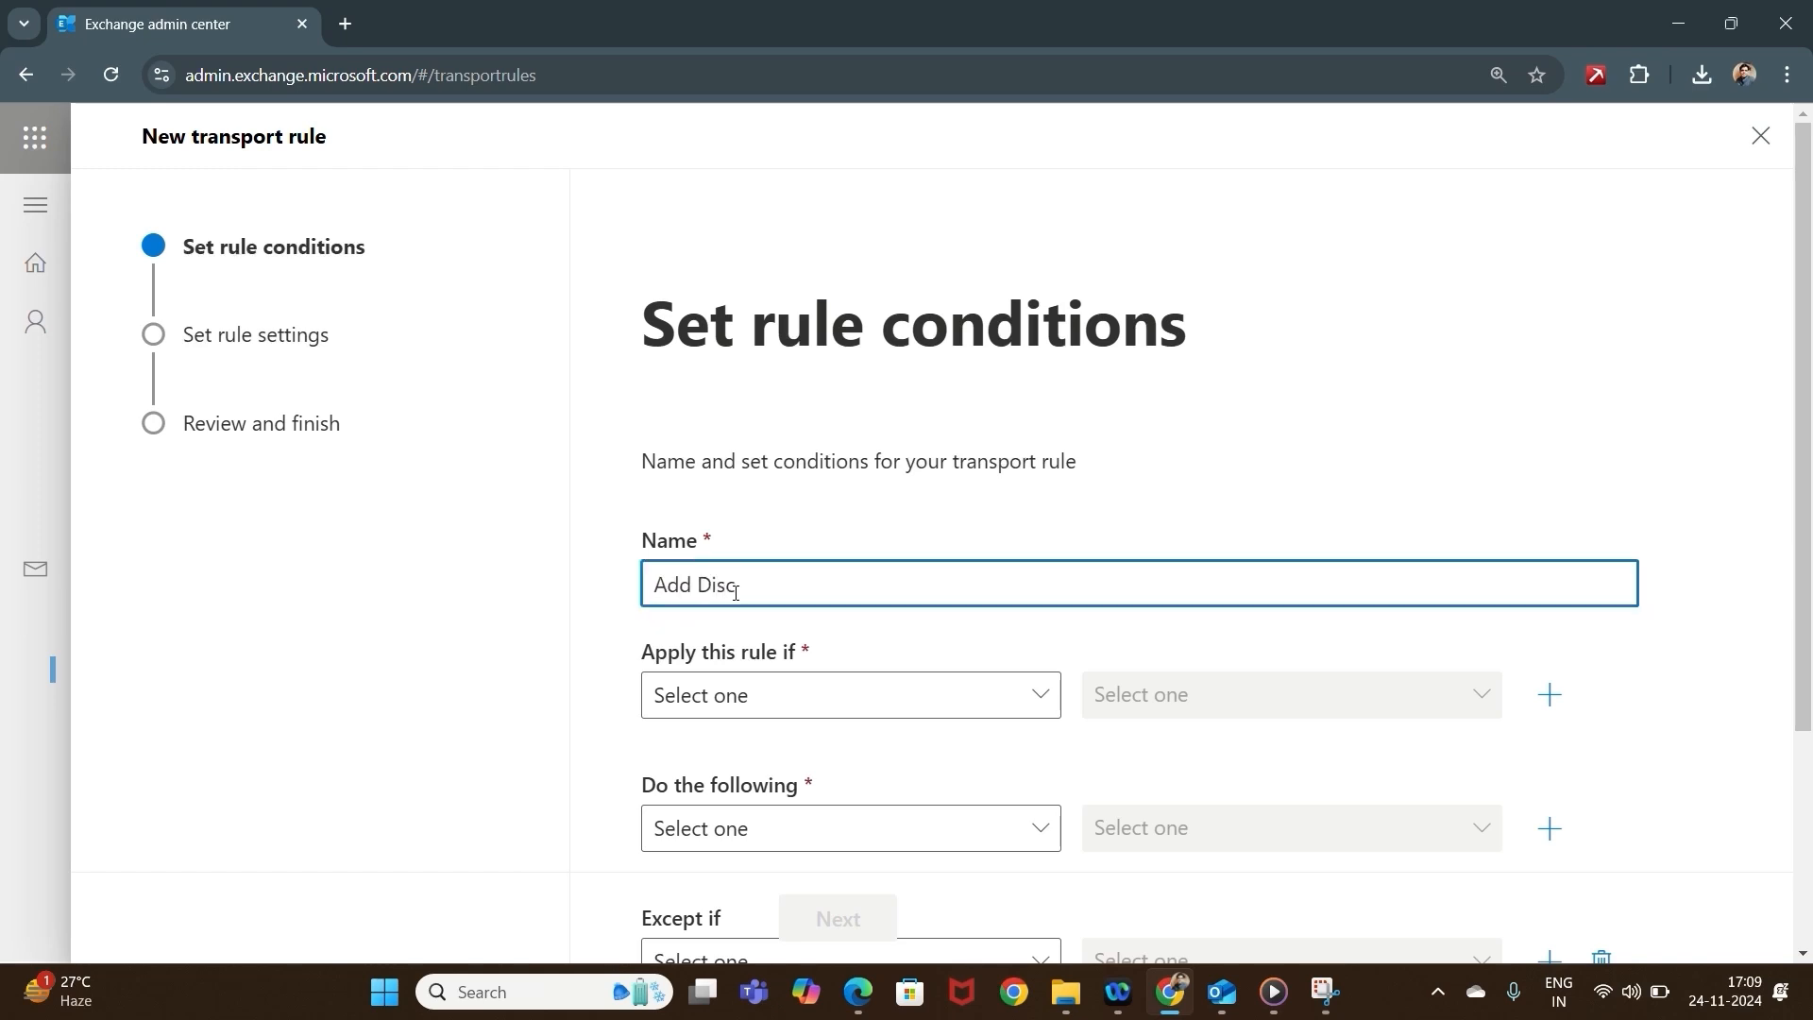
text(laimer)
Apply the rule when the sender is external/internal, with the sender location saved as Inside the organization.
click(822, 697)
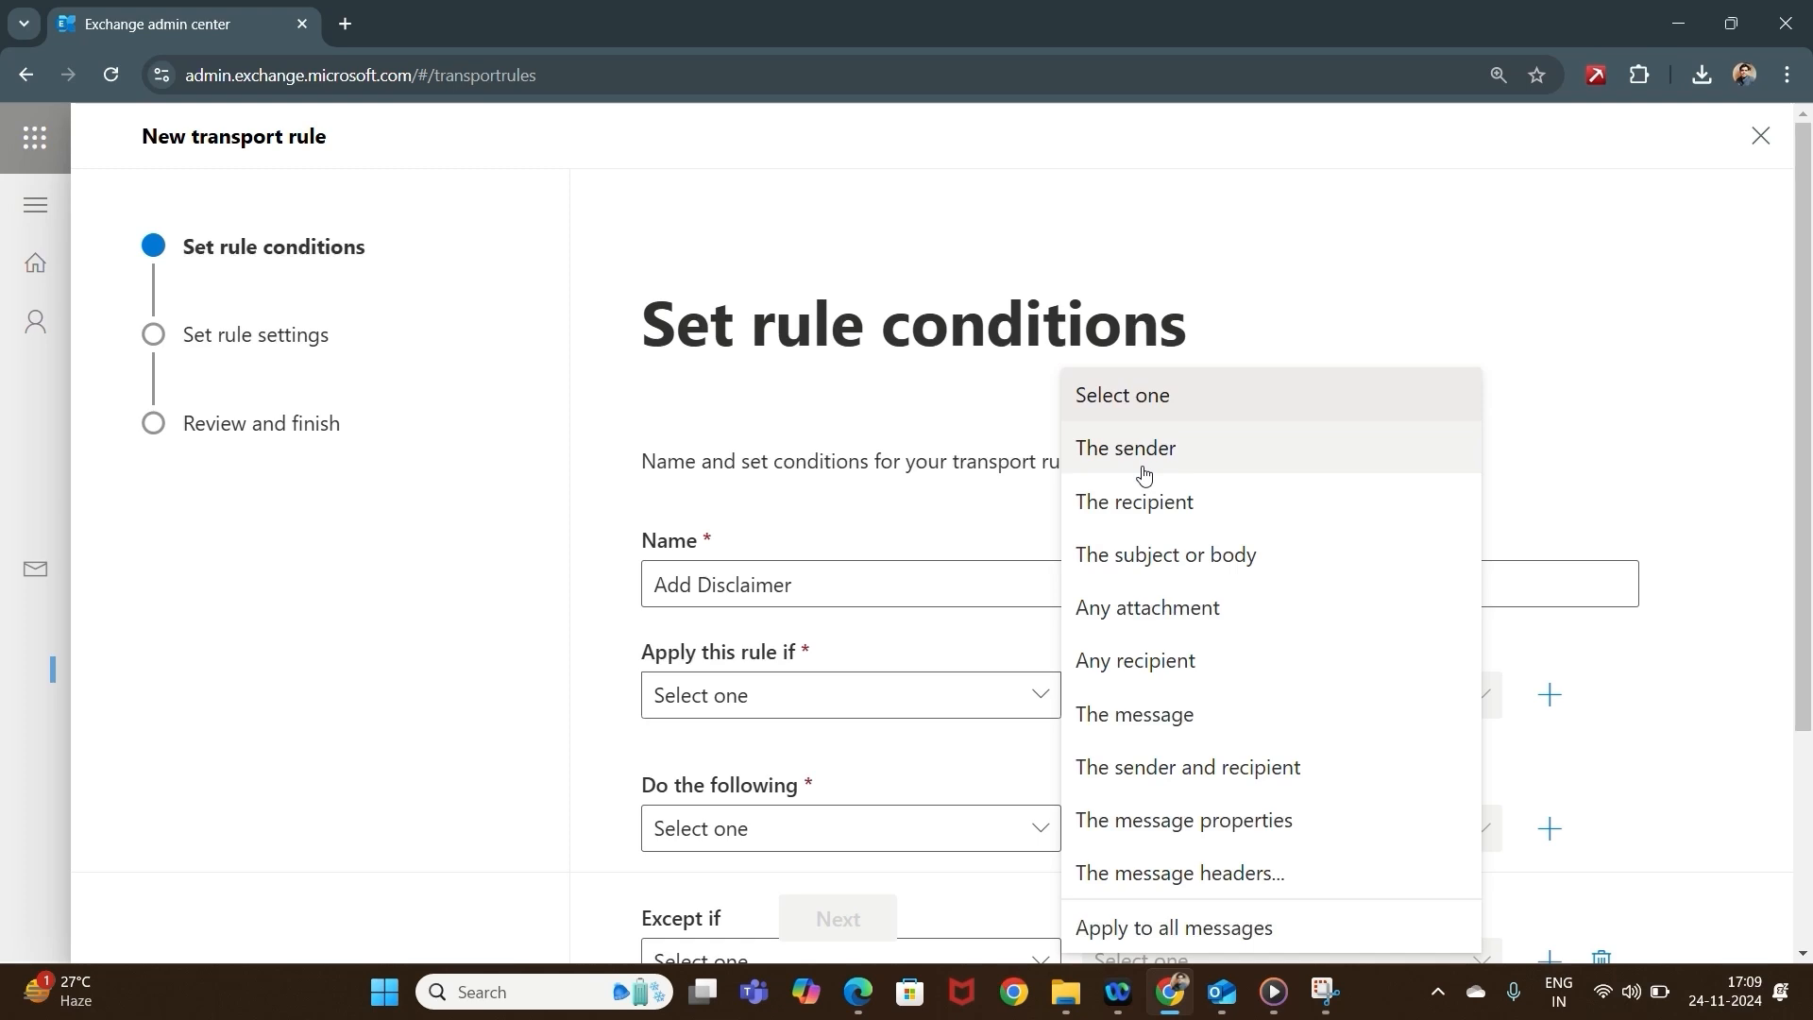
click(1144, 448)
click(1436, 696)
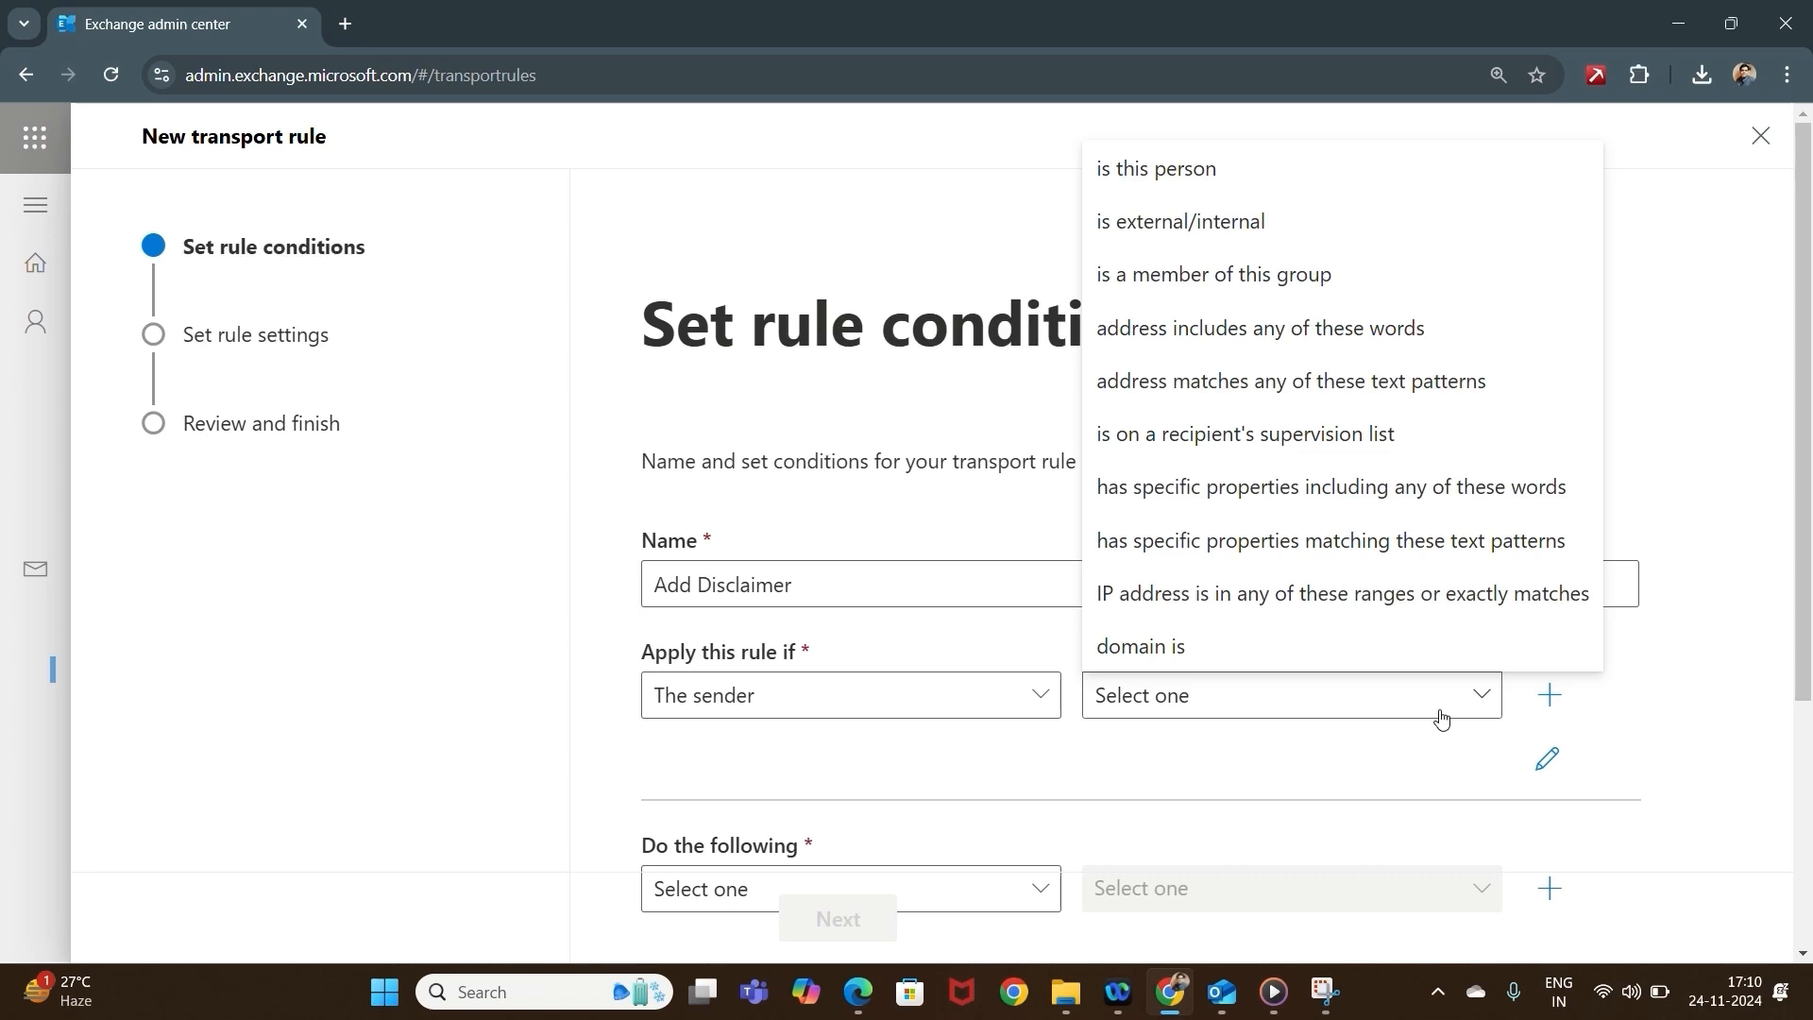
click(1237, 227)
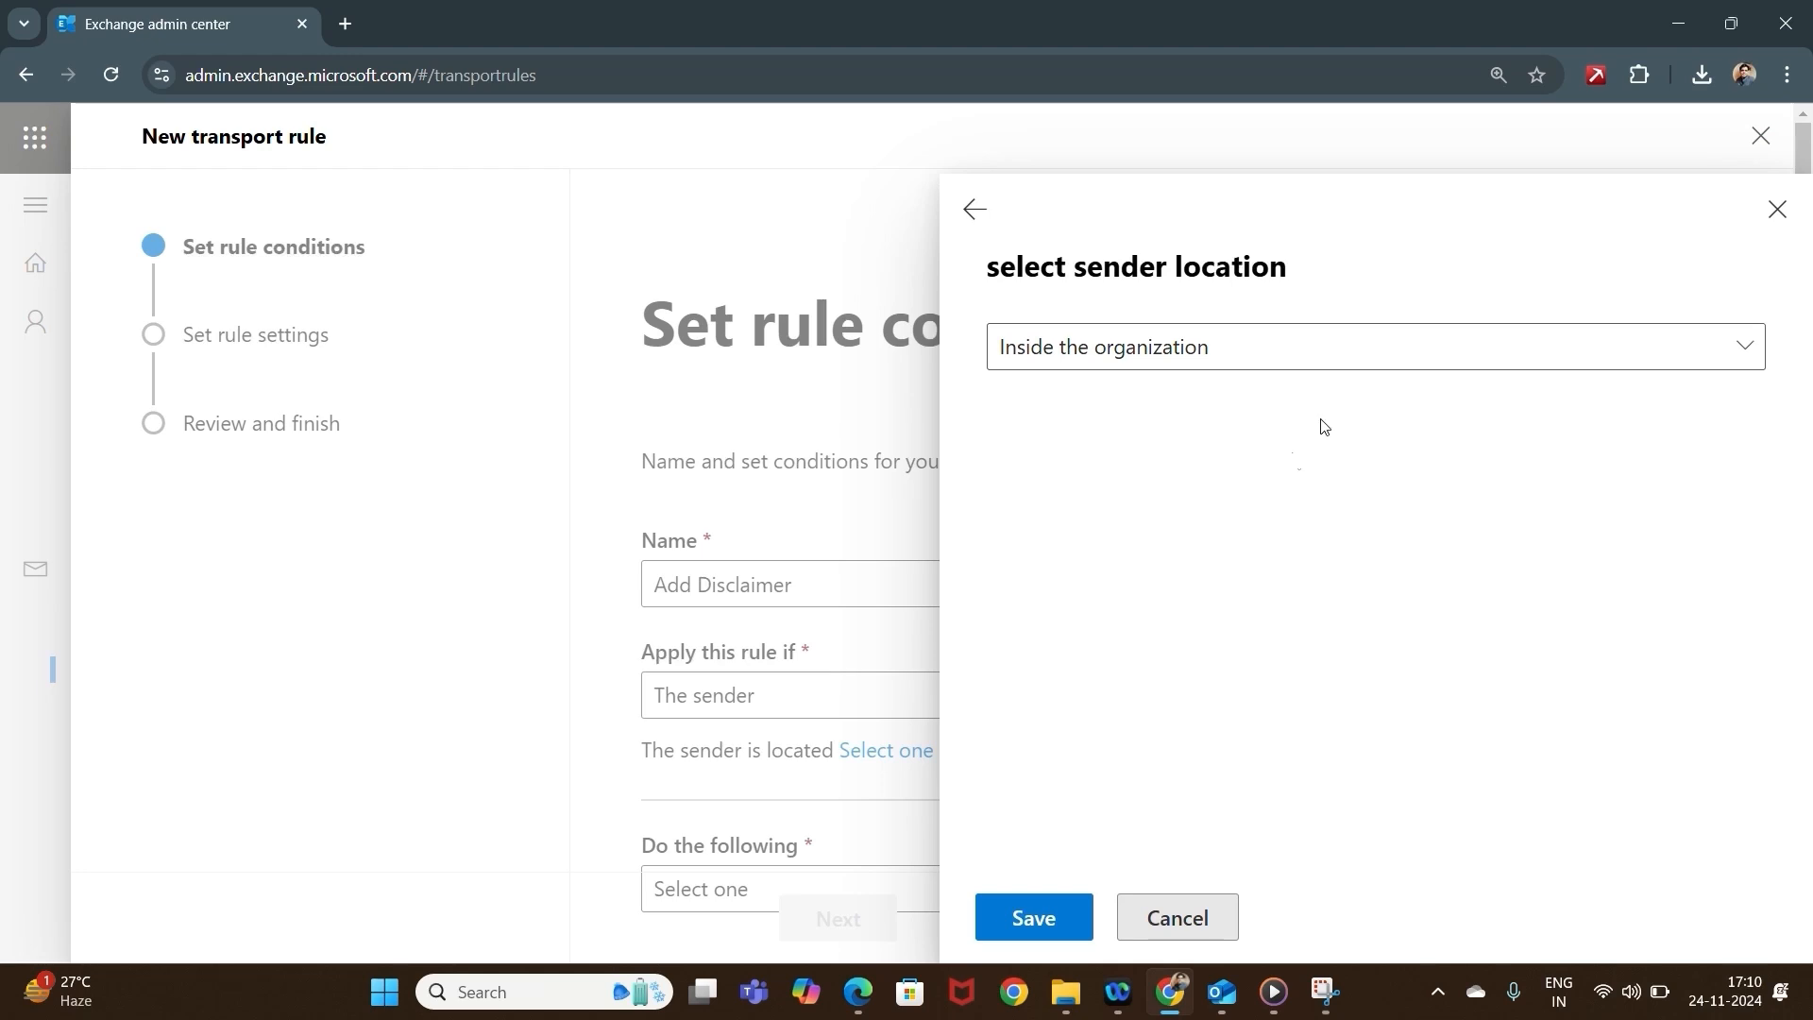
click(1338, 356)
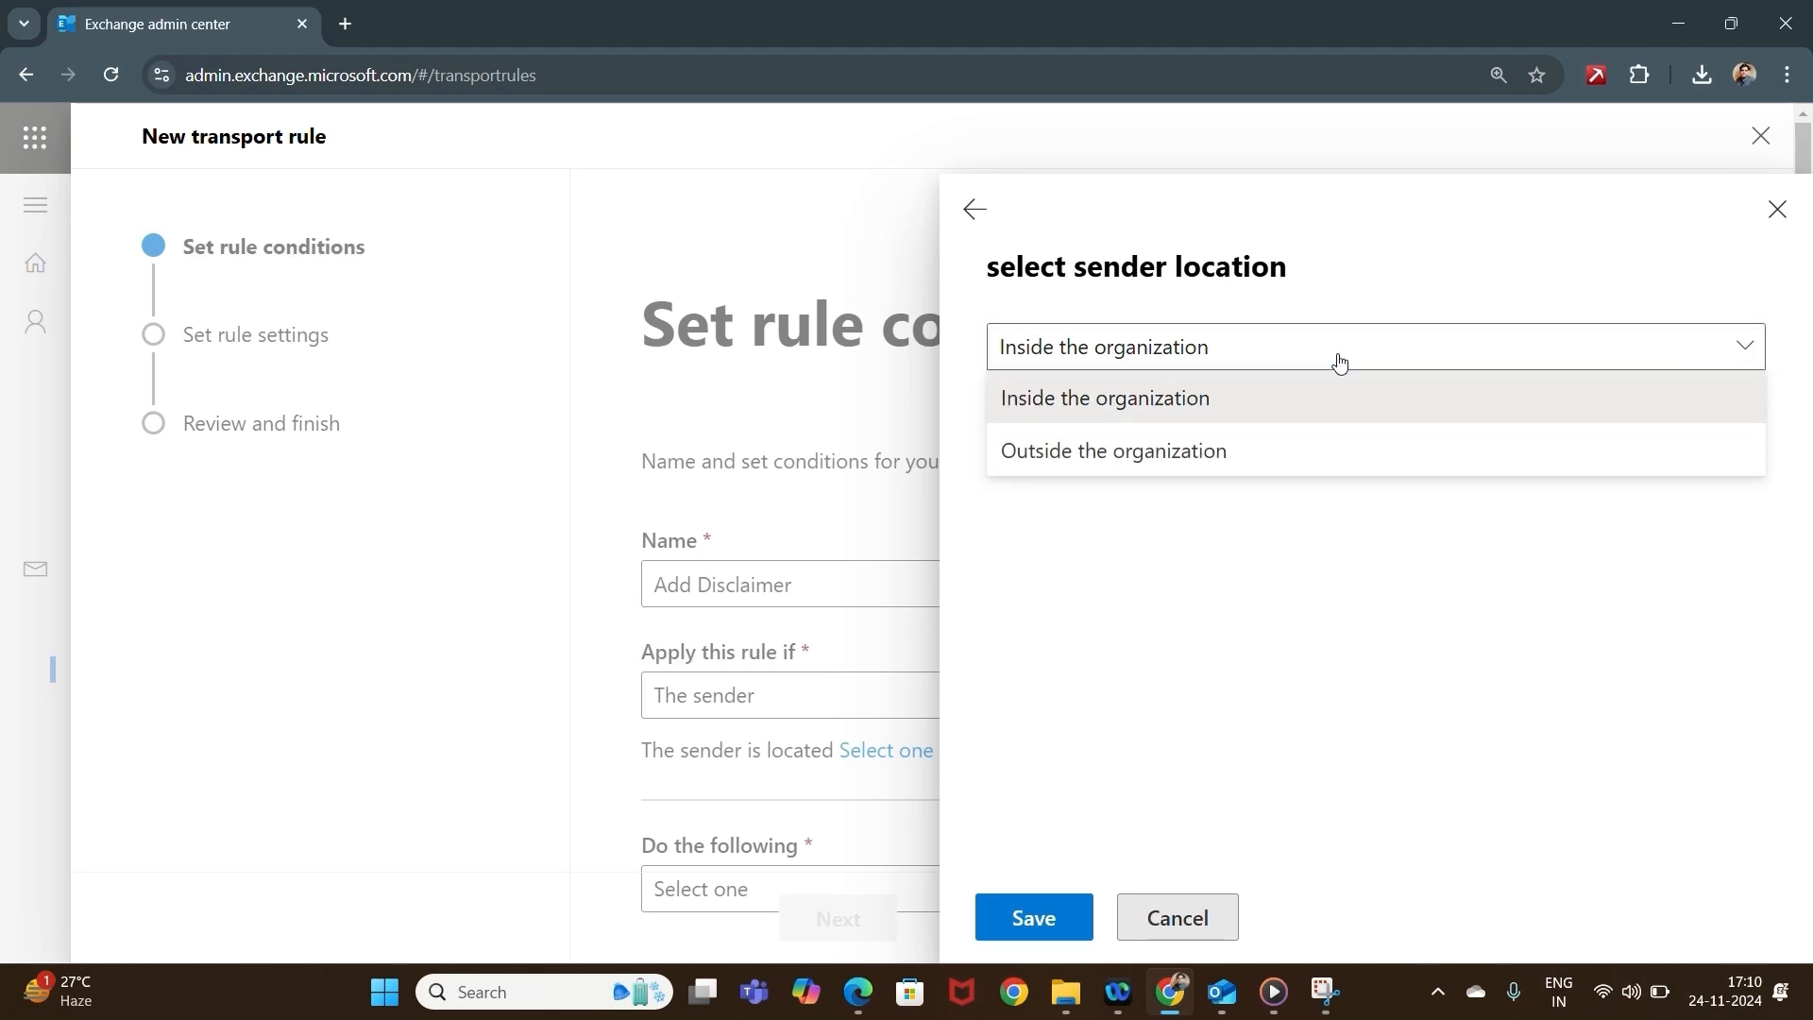
click(1337, 361)
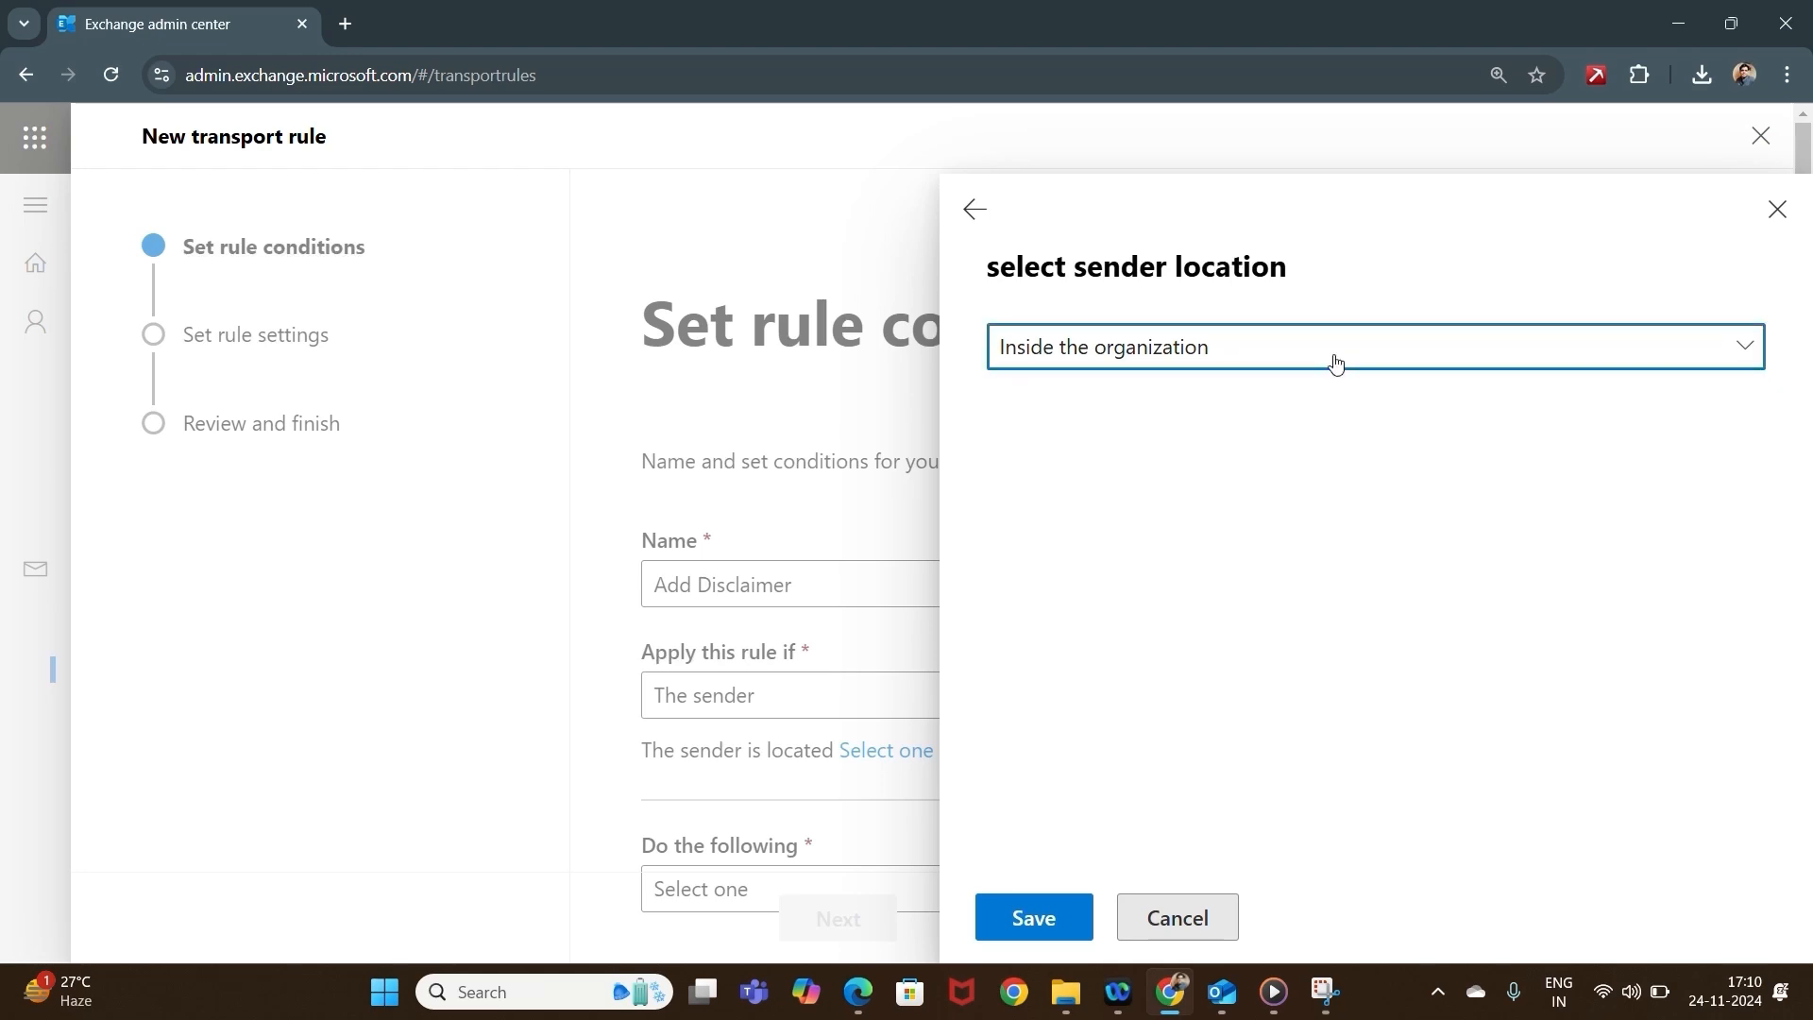
click(1031, 935)
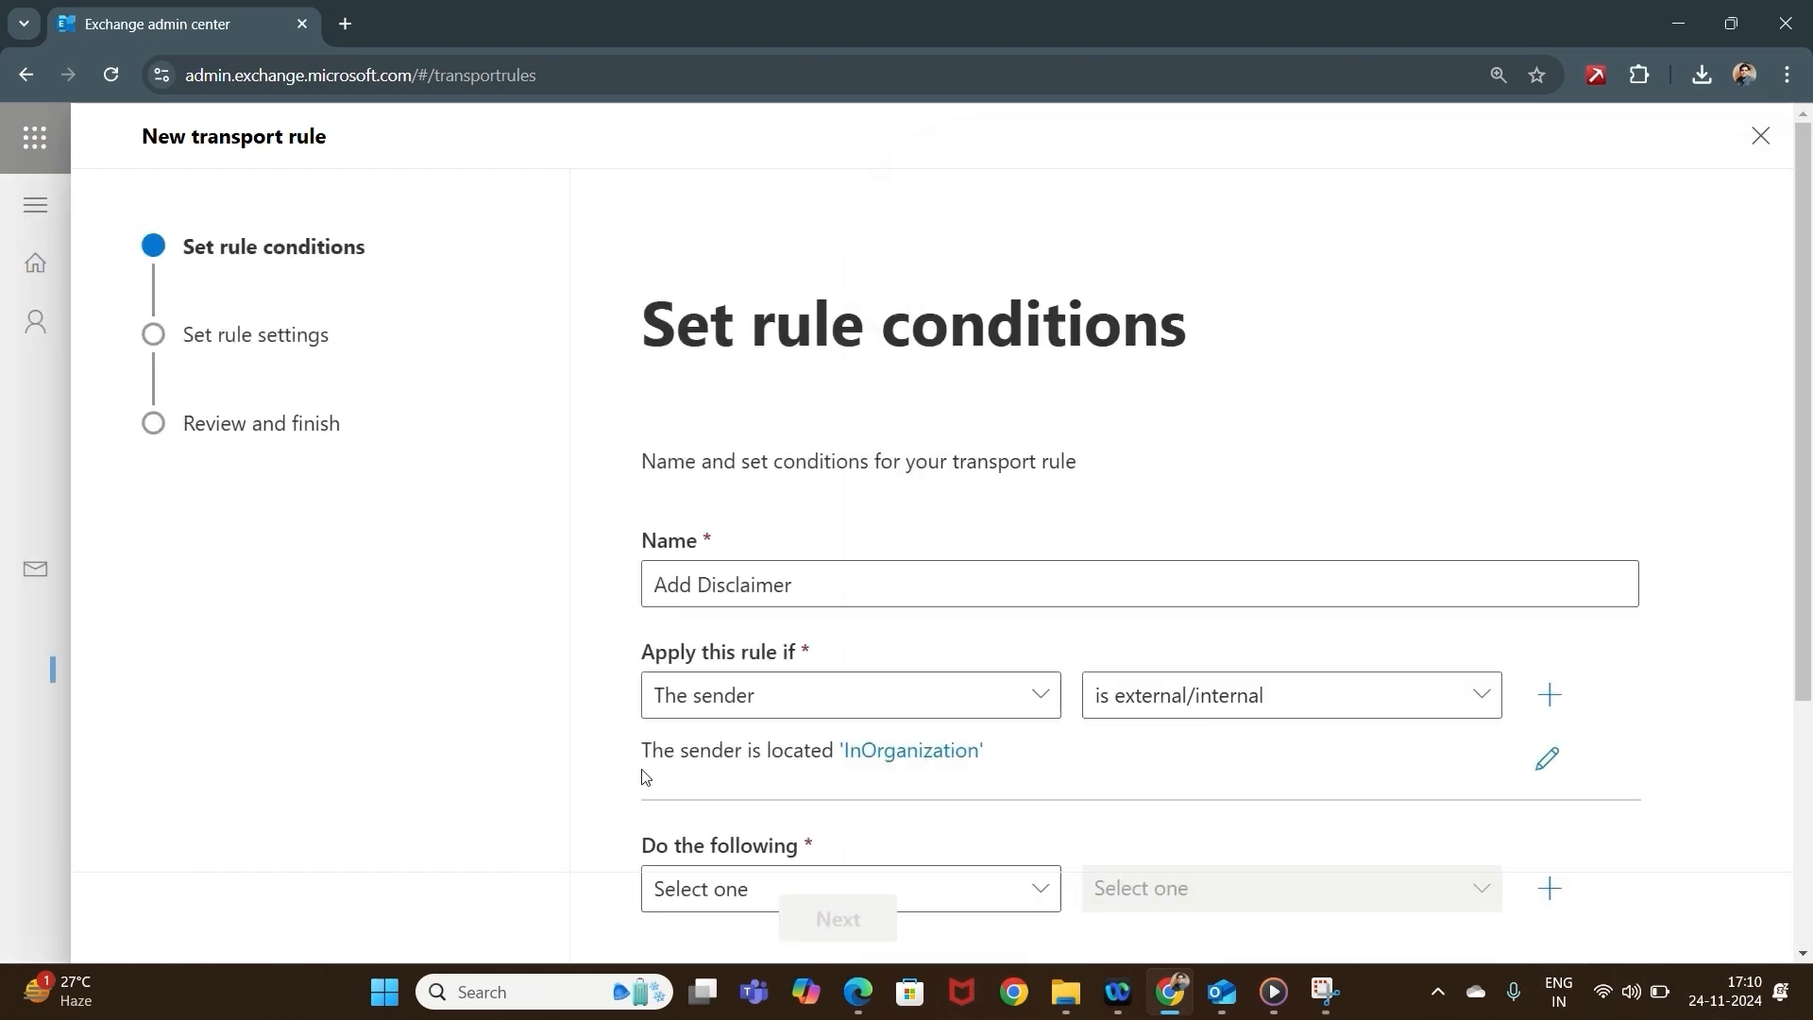
Set the rule's action to apply a disclaimer to the message, using the append a disclaimer option.
scroll(646, 769, down, 2)
click(944, 682)
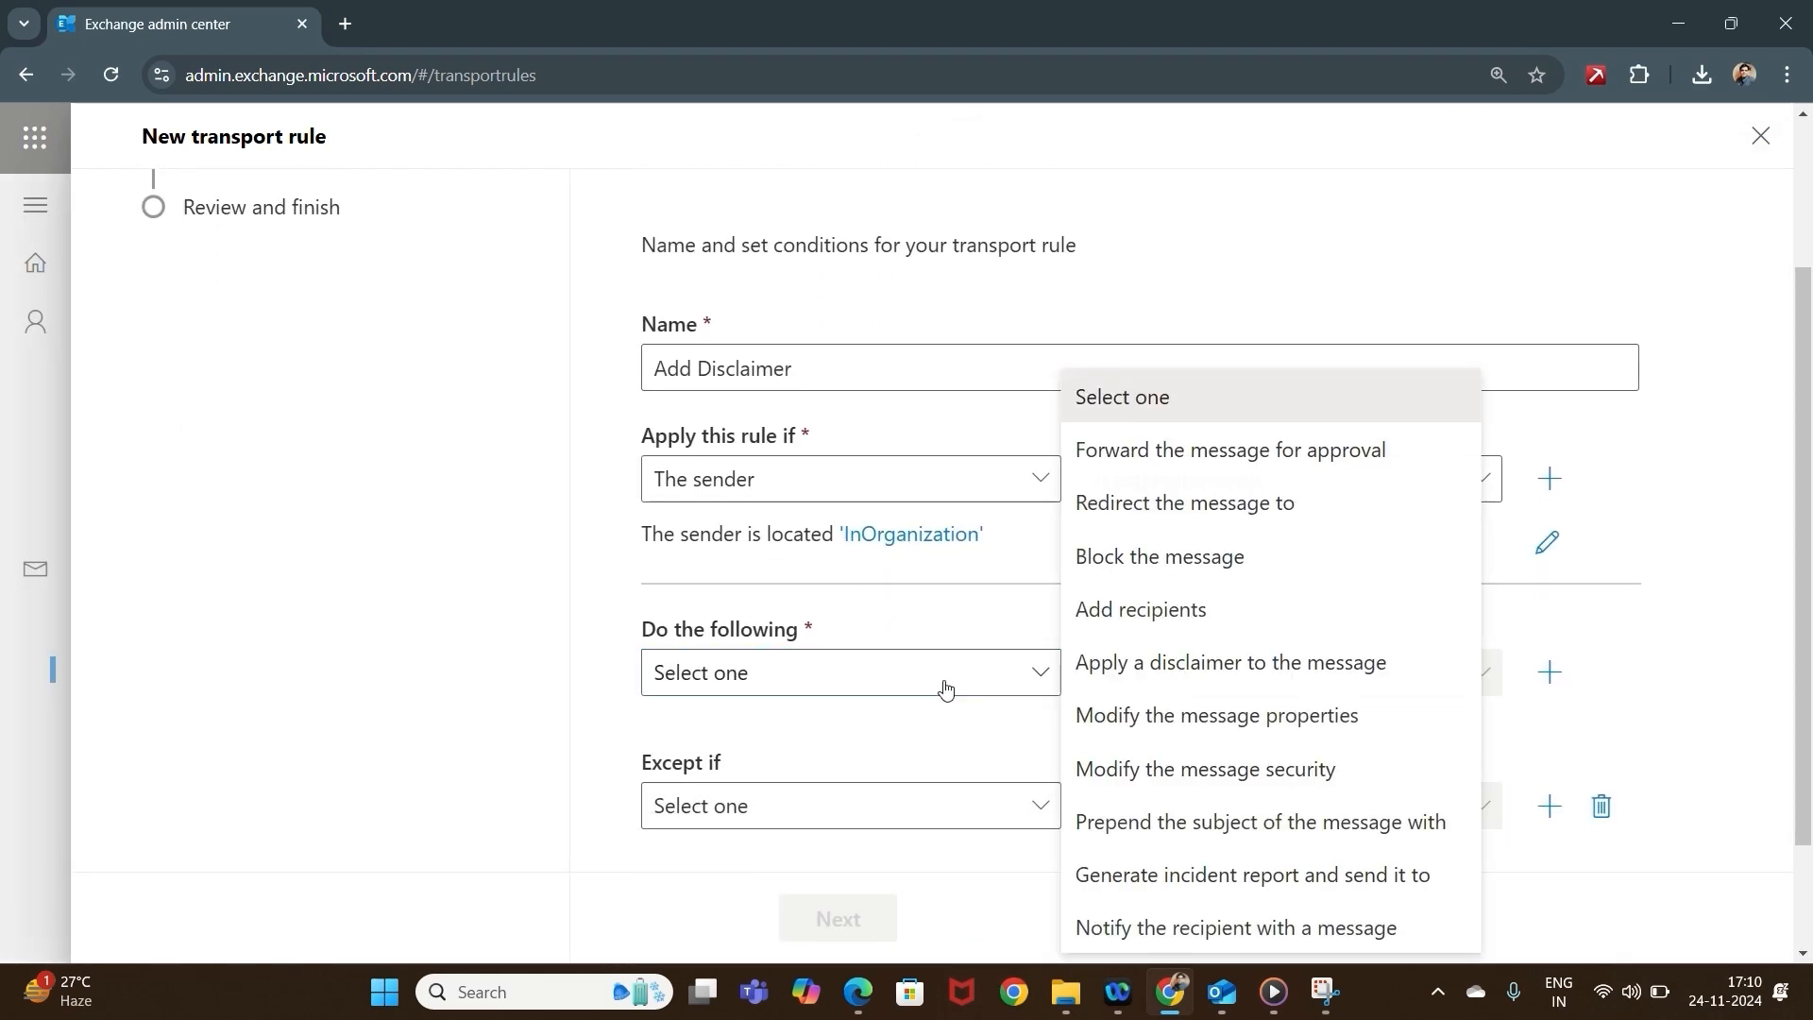
click(1175, 664)
click(1184, 668)
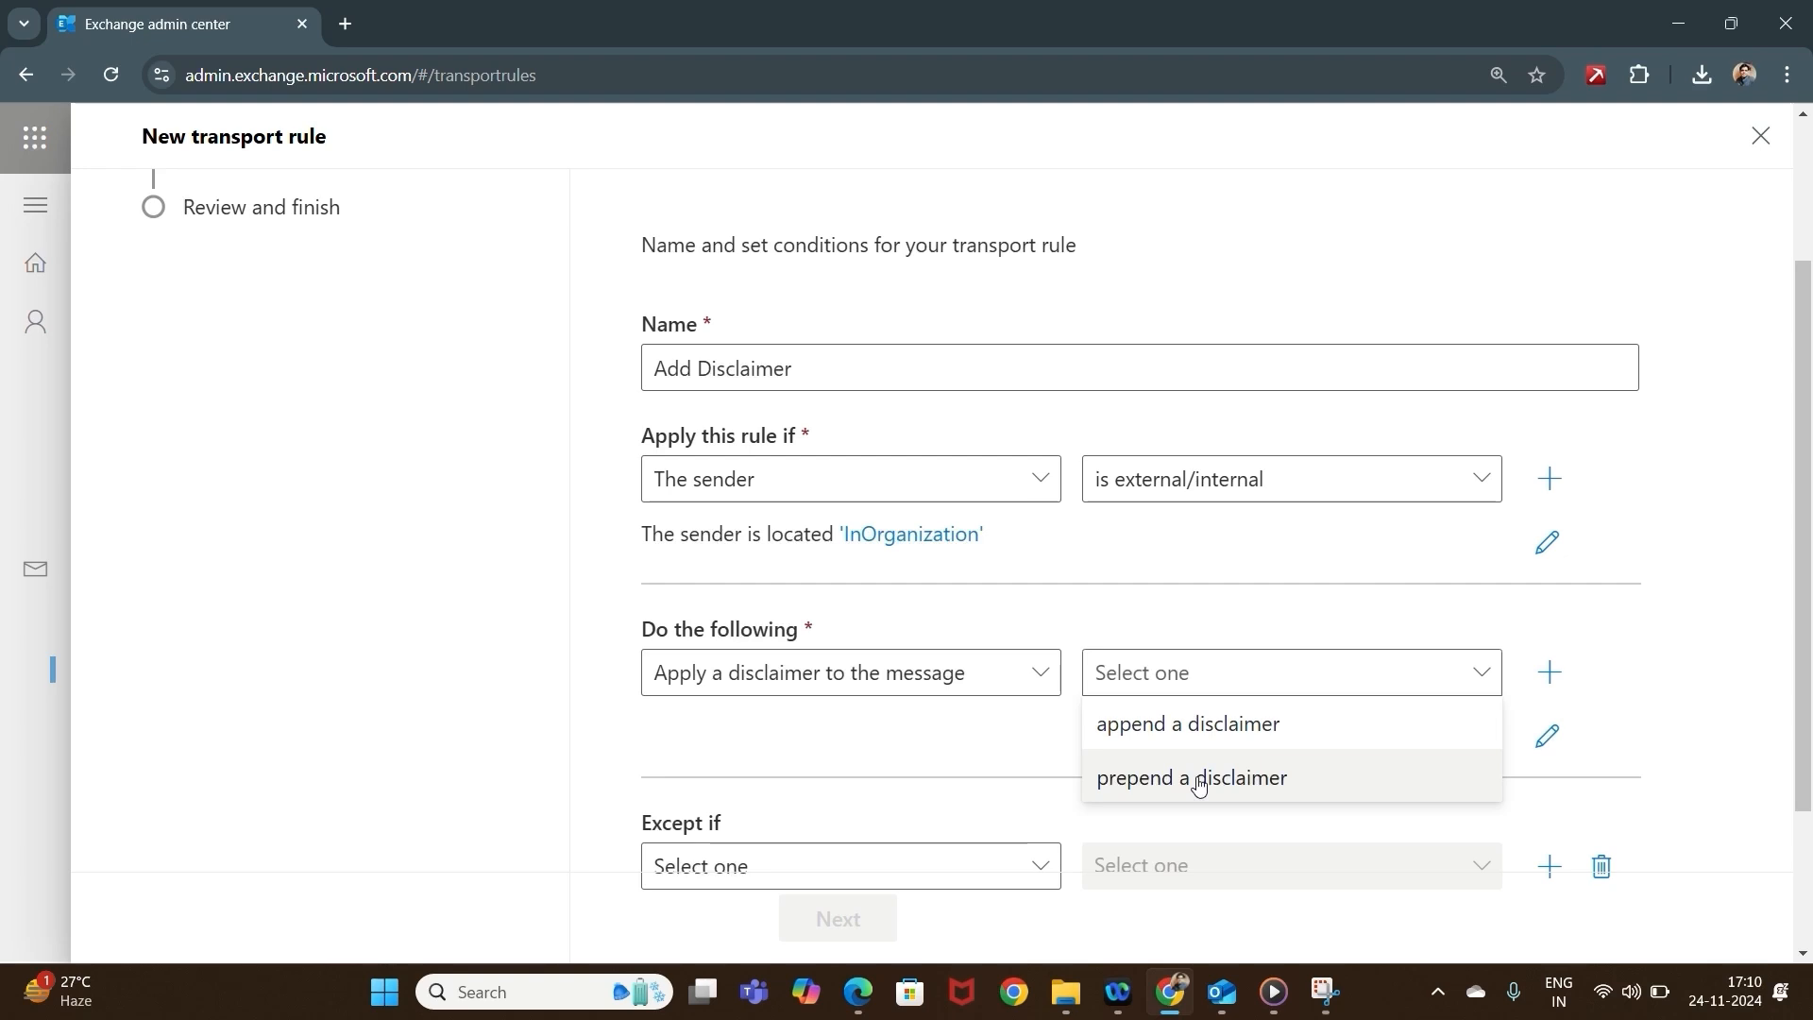
click(1194, 726)
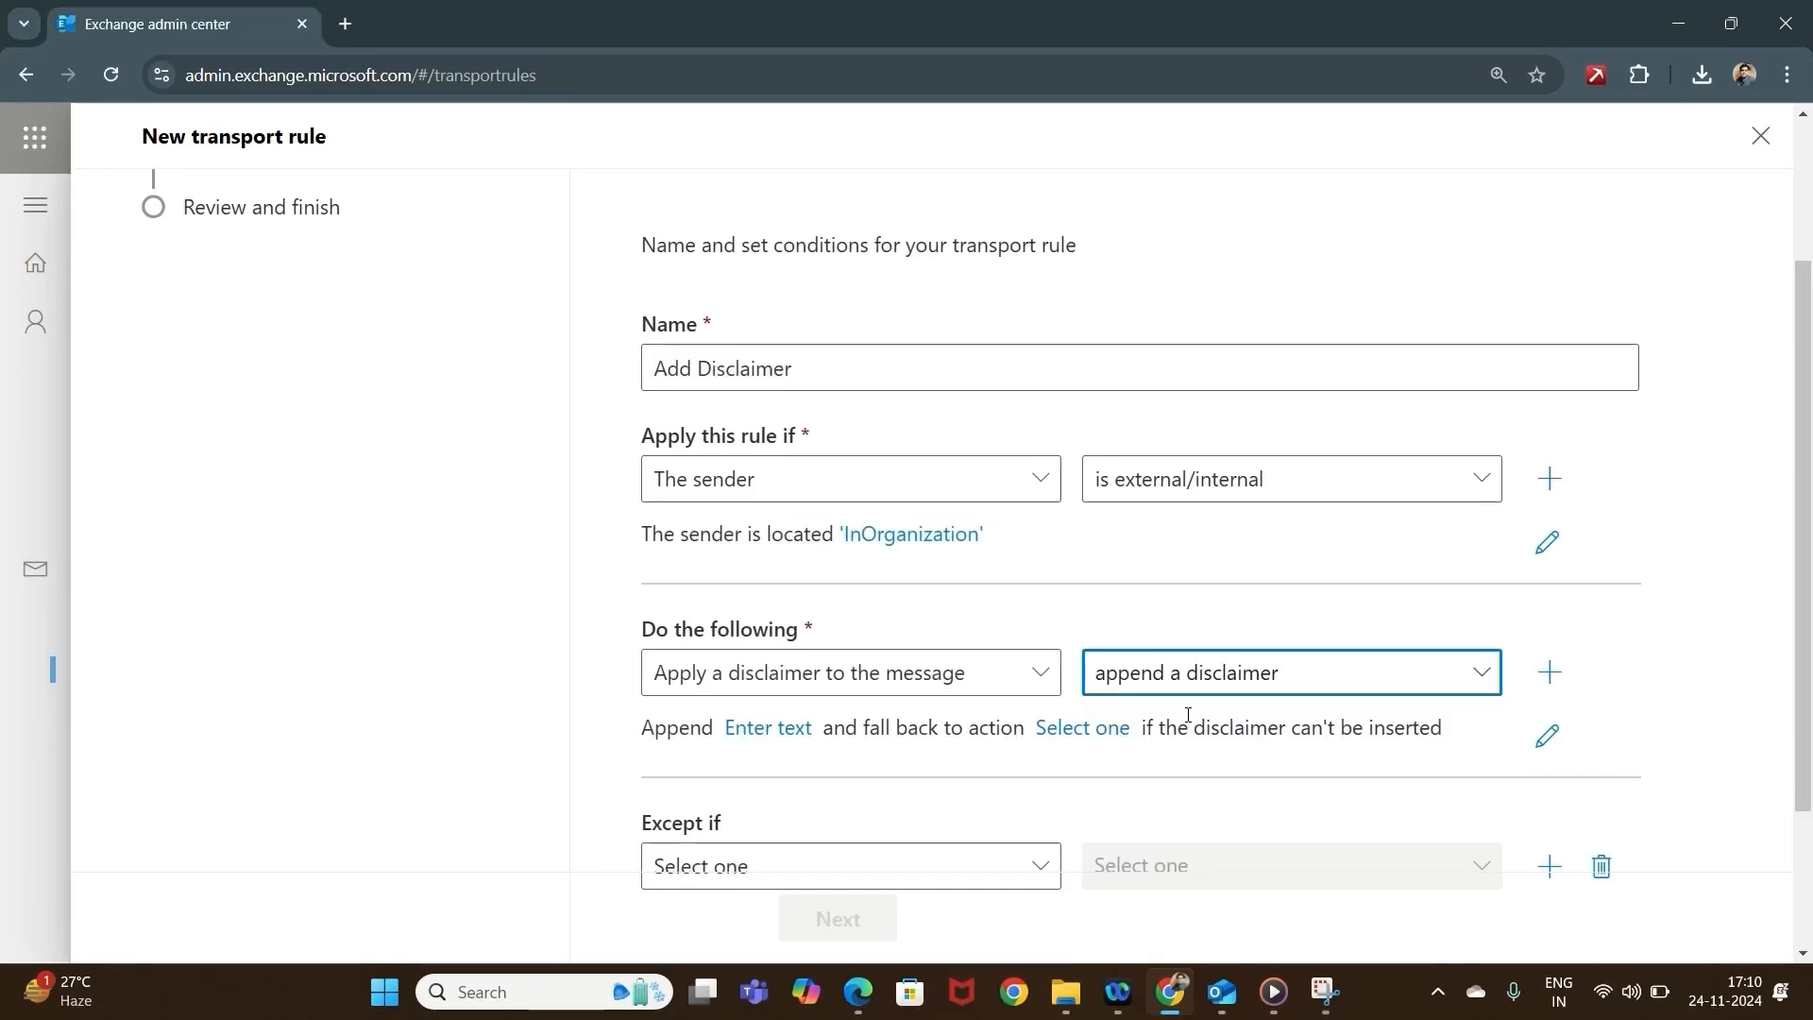
Save "This is a confidential email." as the disclaimer text and Wrap as the fallback action.
scroll(1040, 627, down, 2)
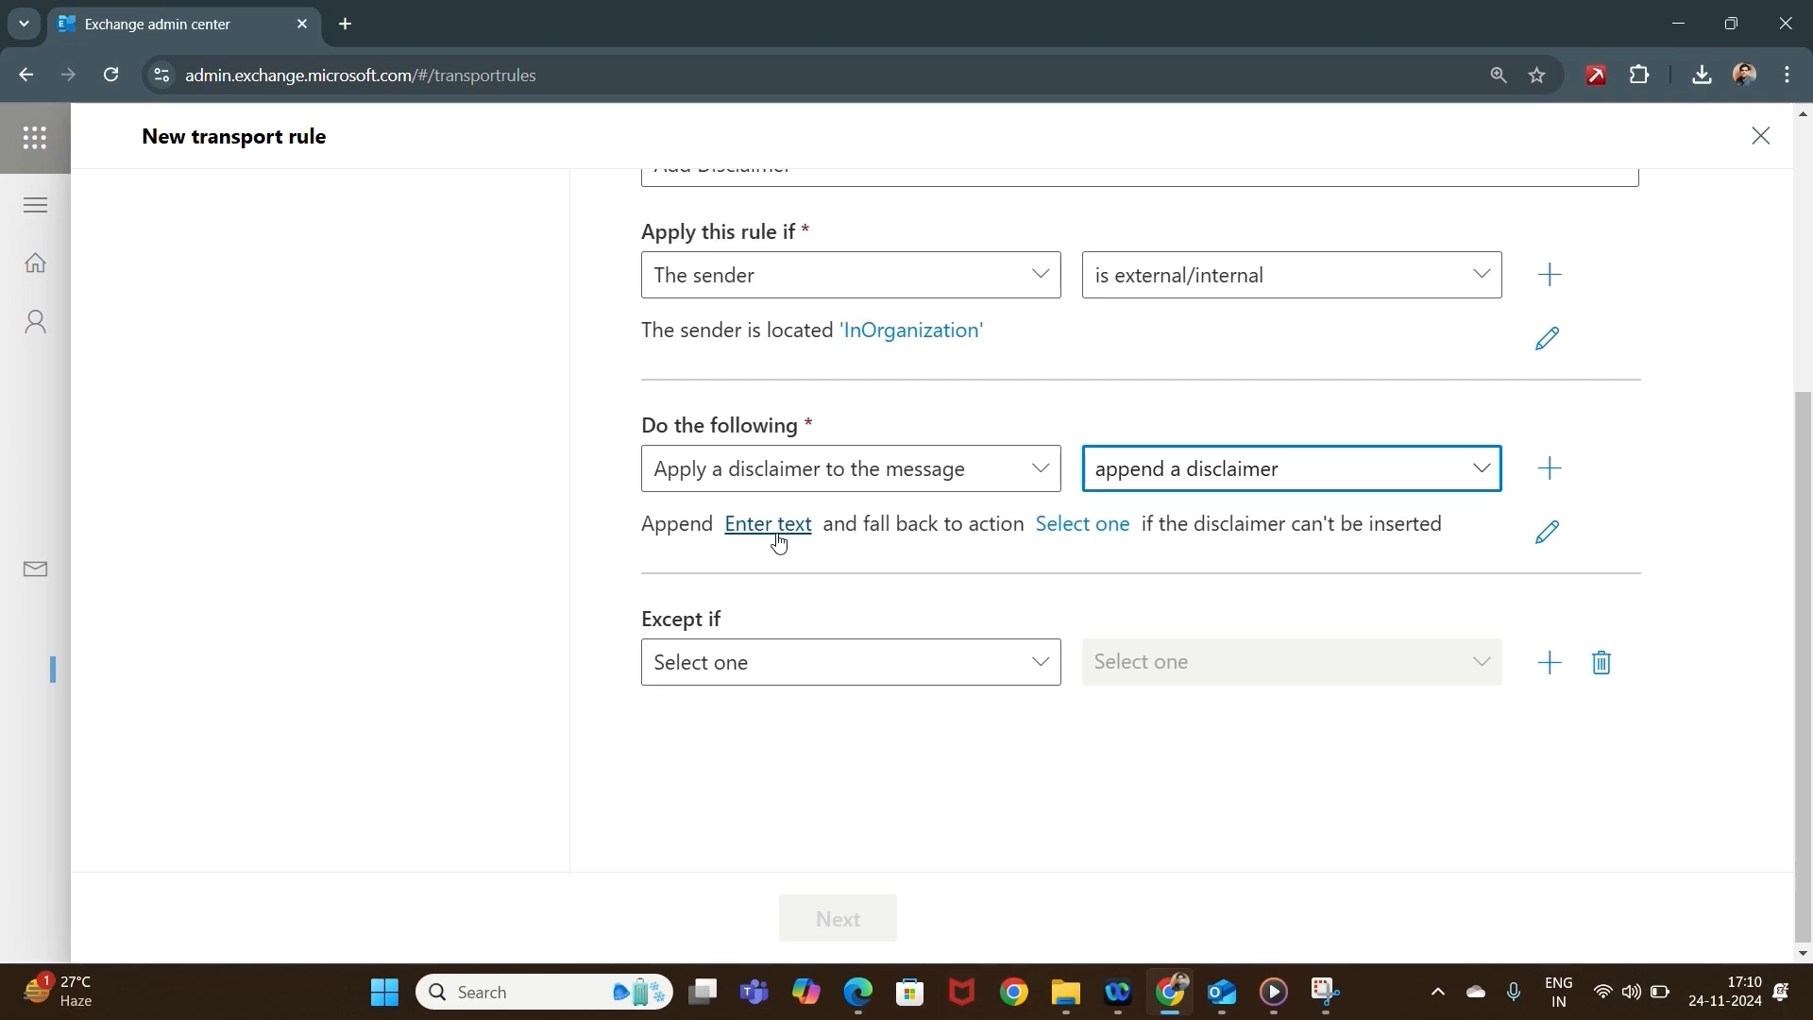
click(775, 529)
text(This is a )
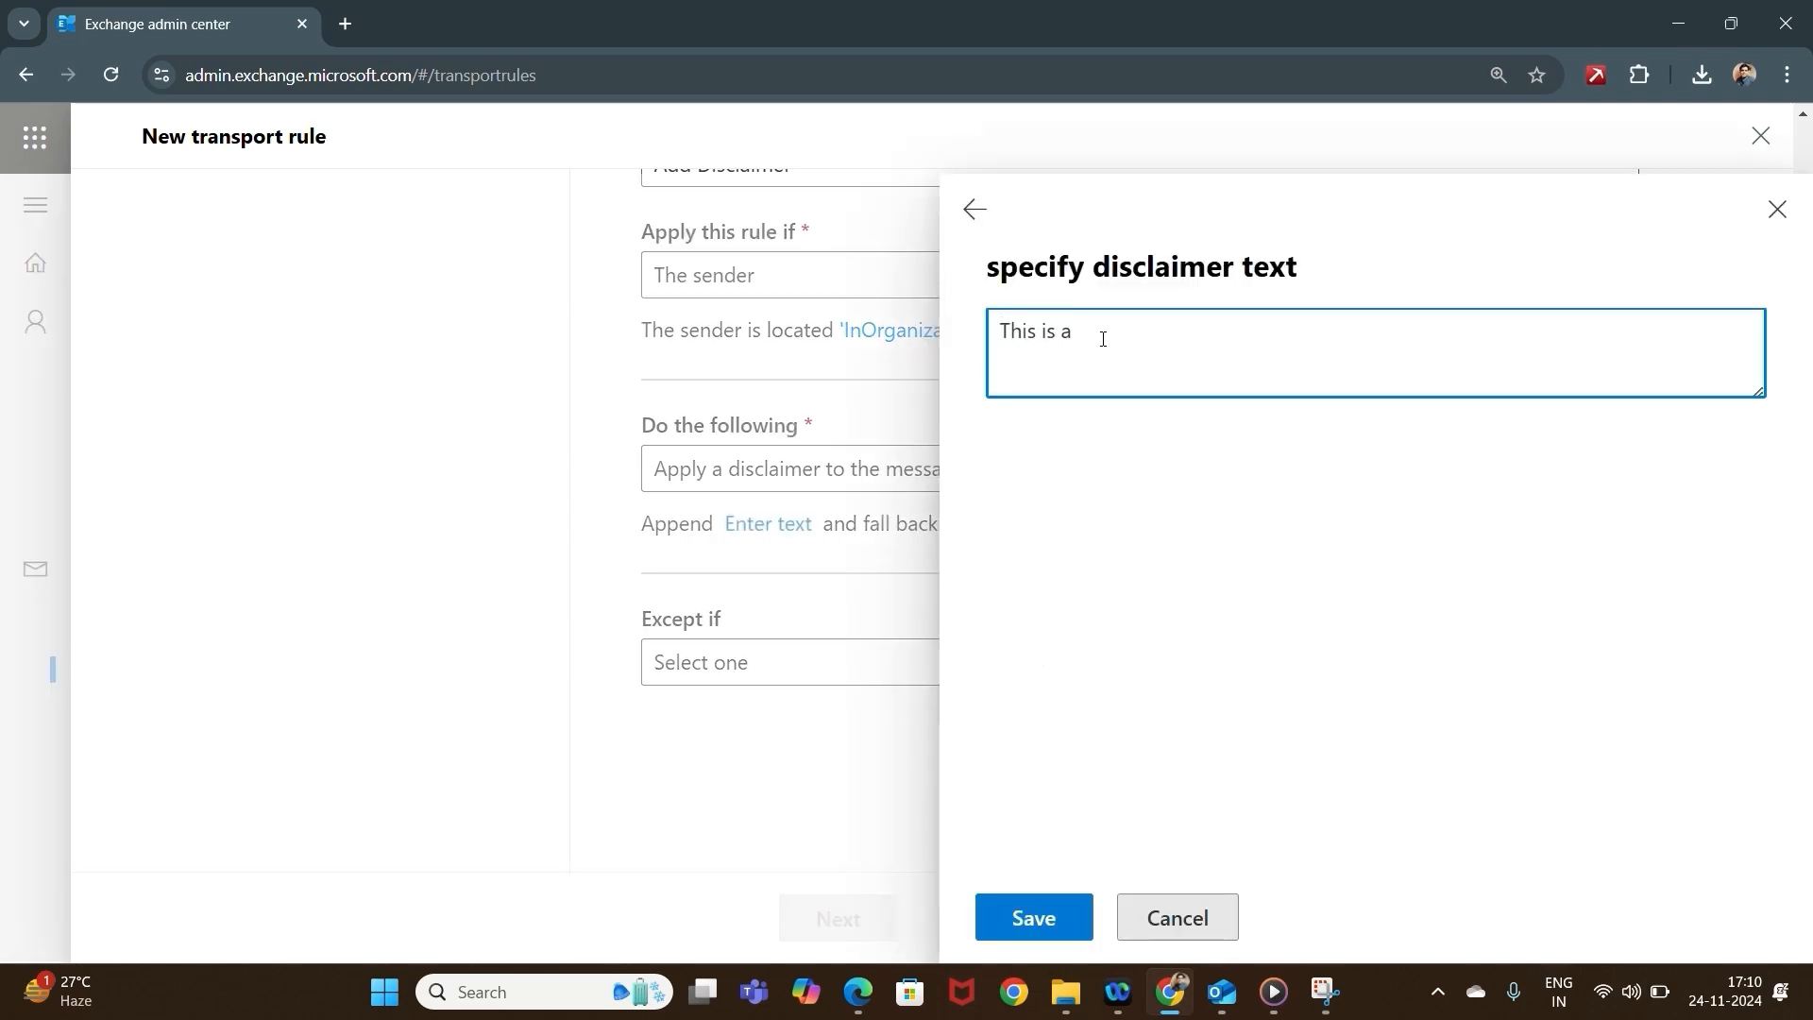
text(confidential email.)
click(1029, 918)
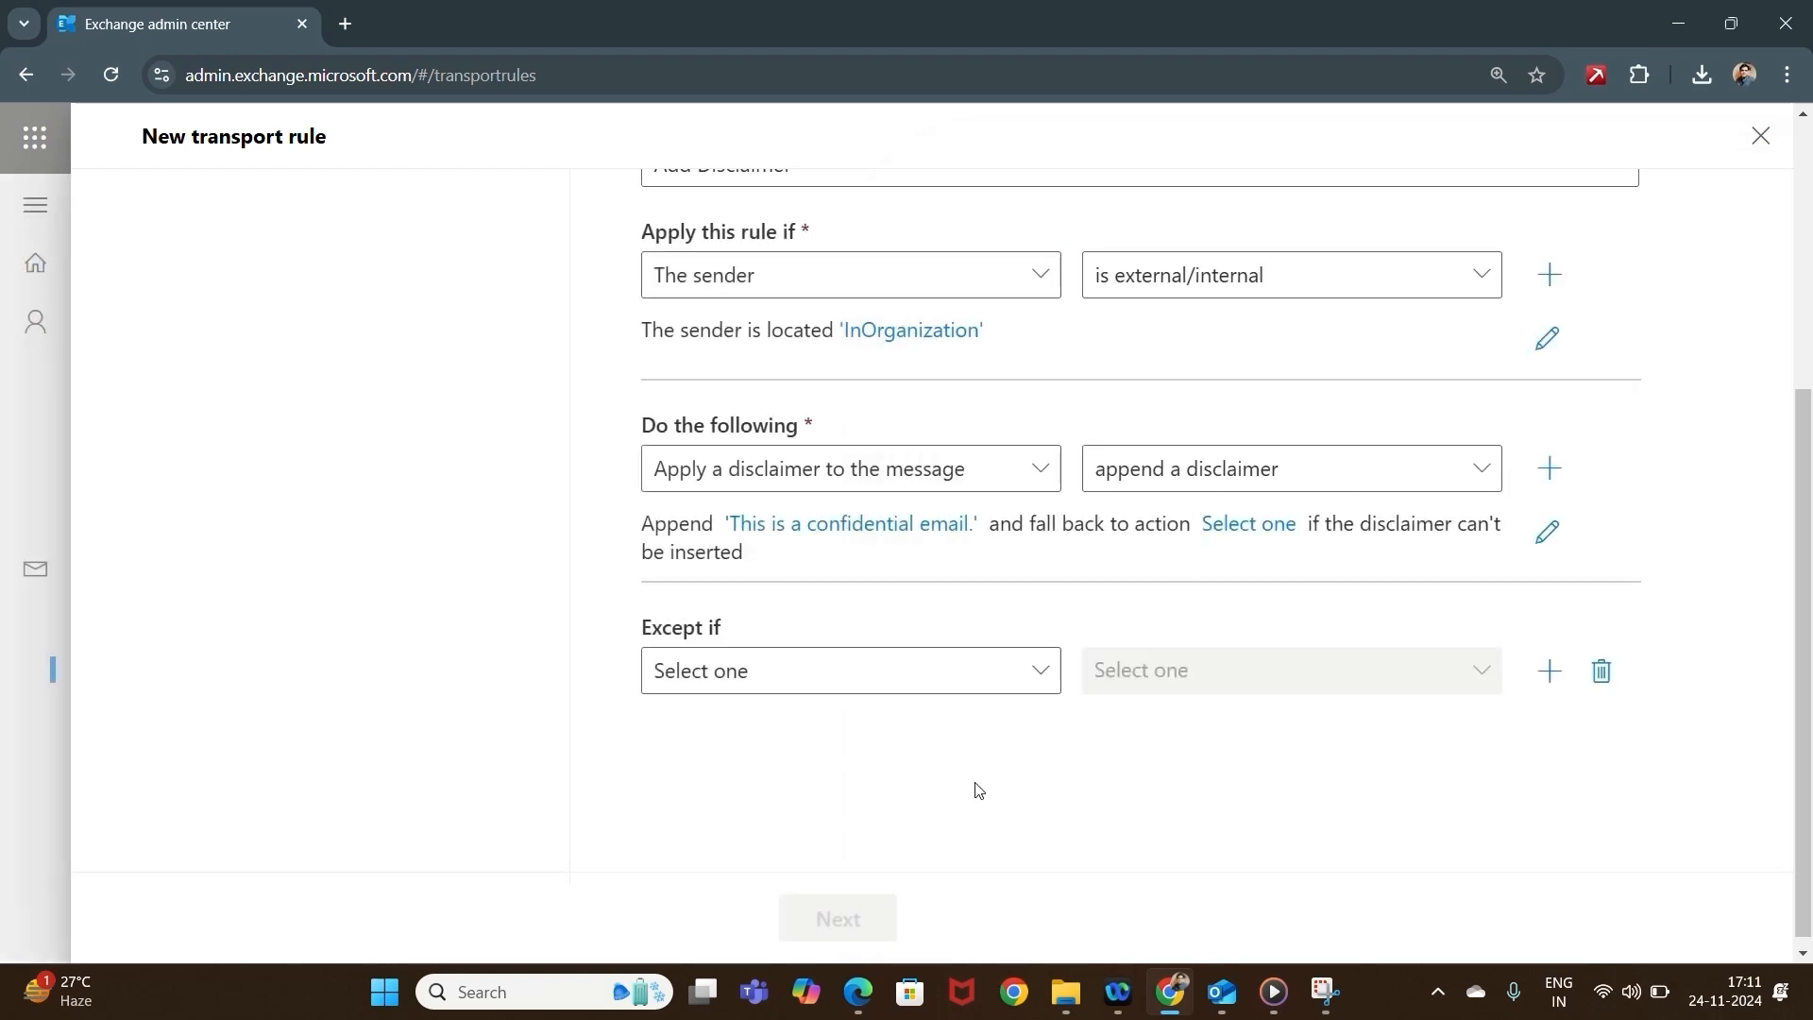
click(1265, 533)
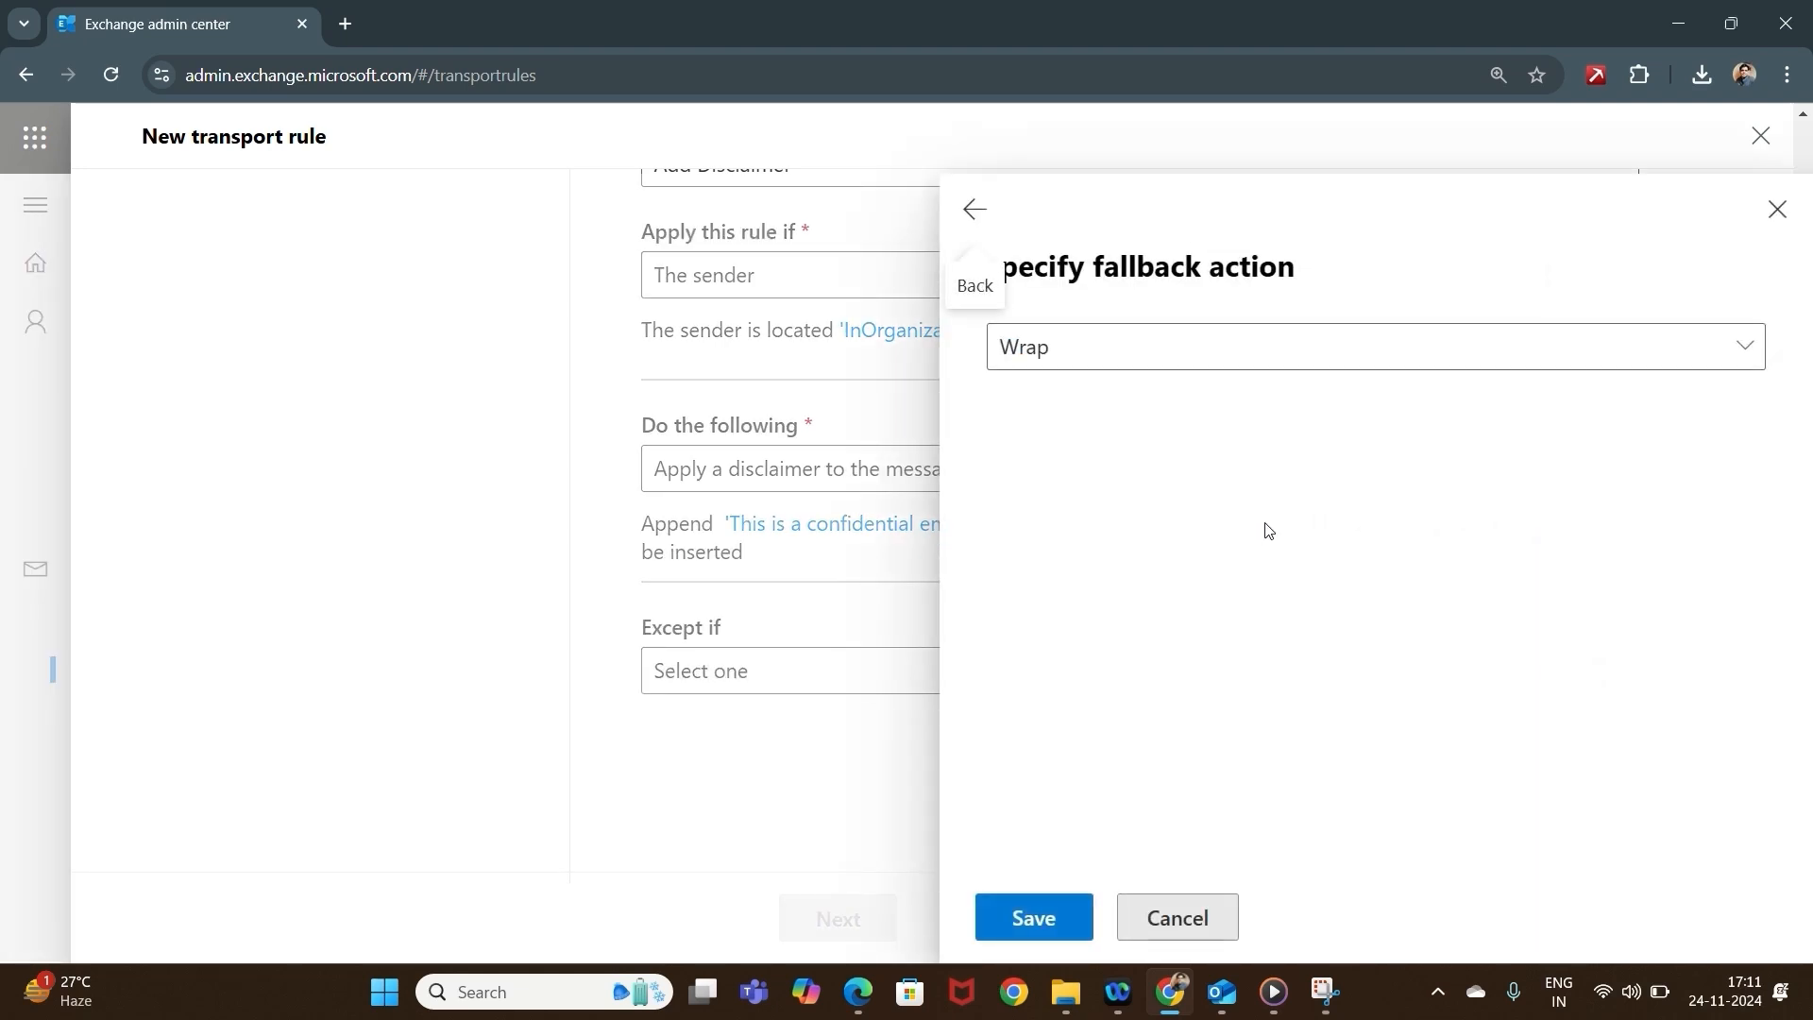
click(1035, 921)
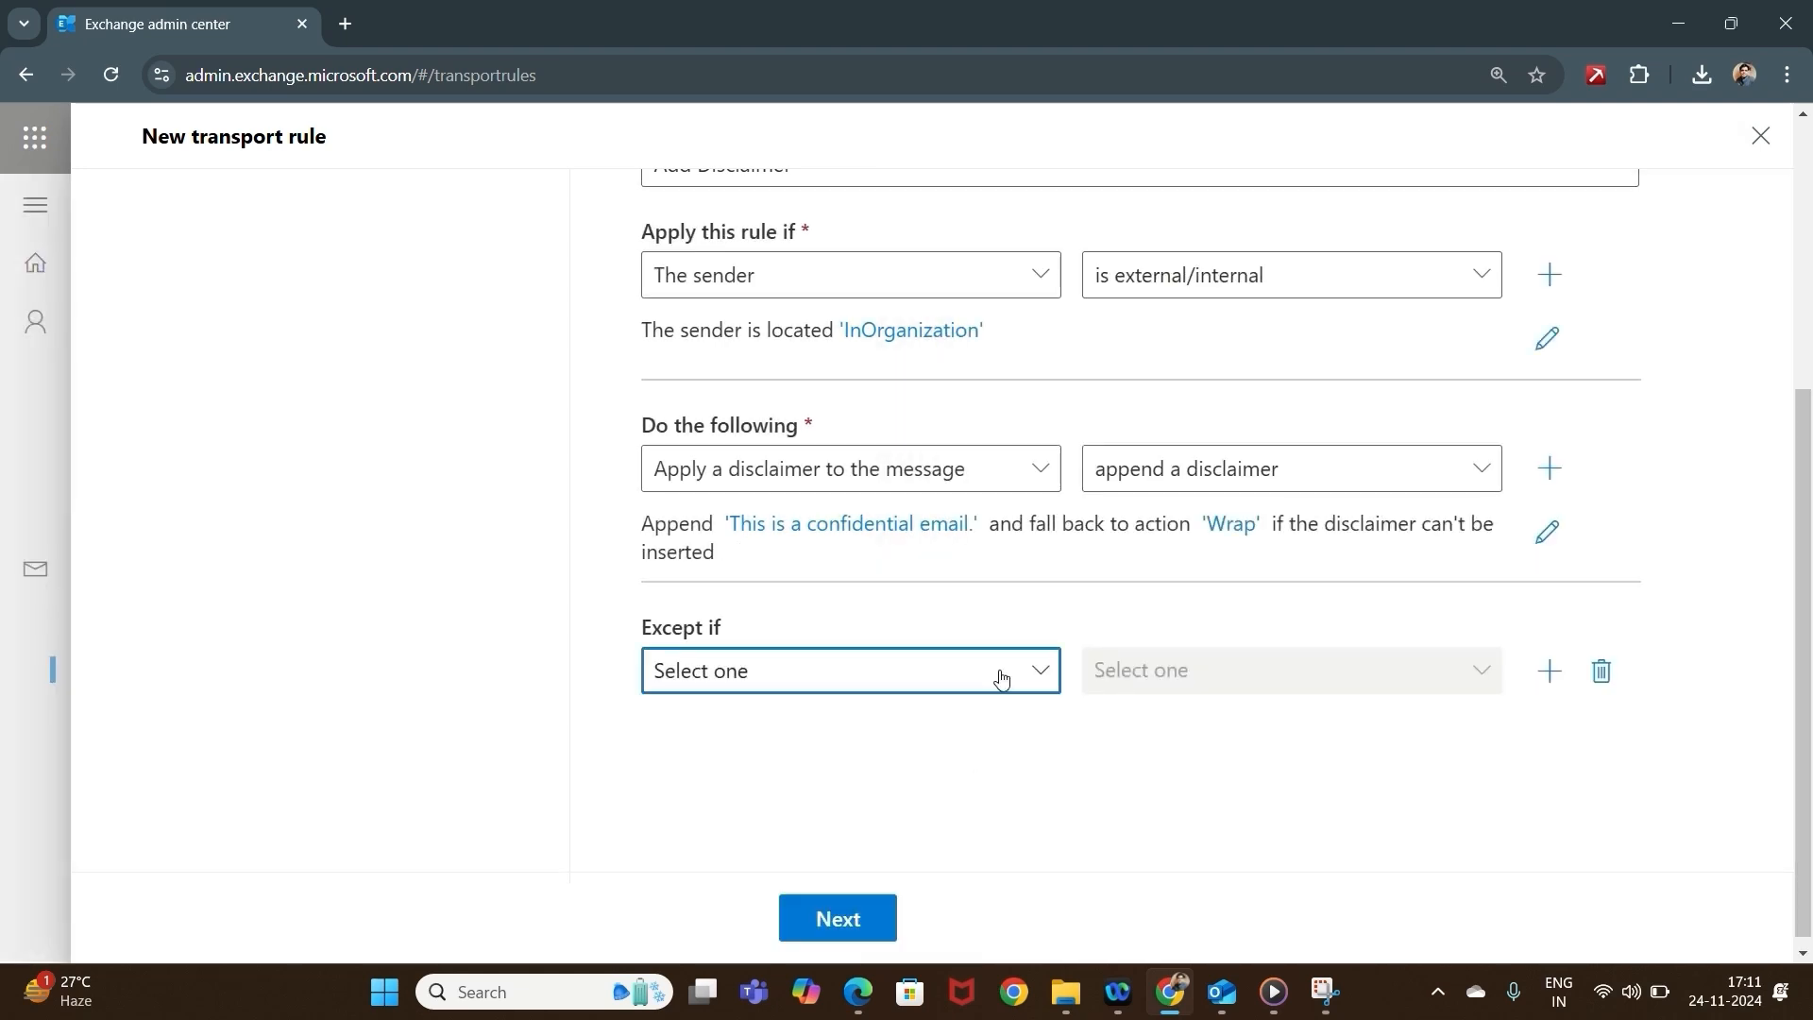
Look through the exception choices, leave the rule without an exception and continue to the rule settings.
click(1002, 679)
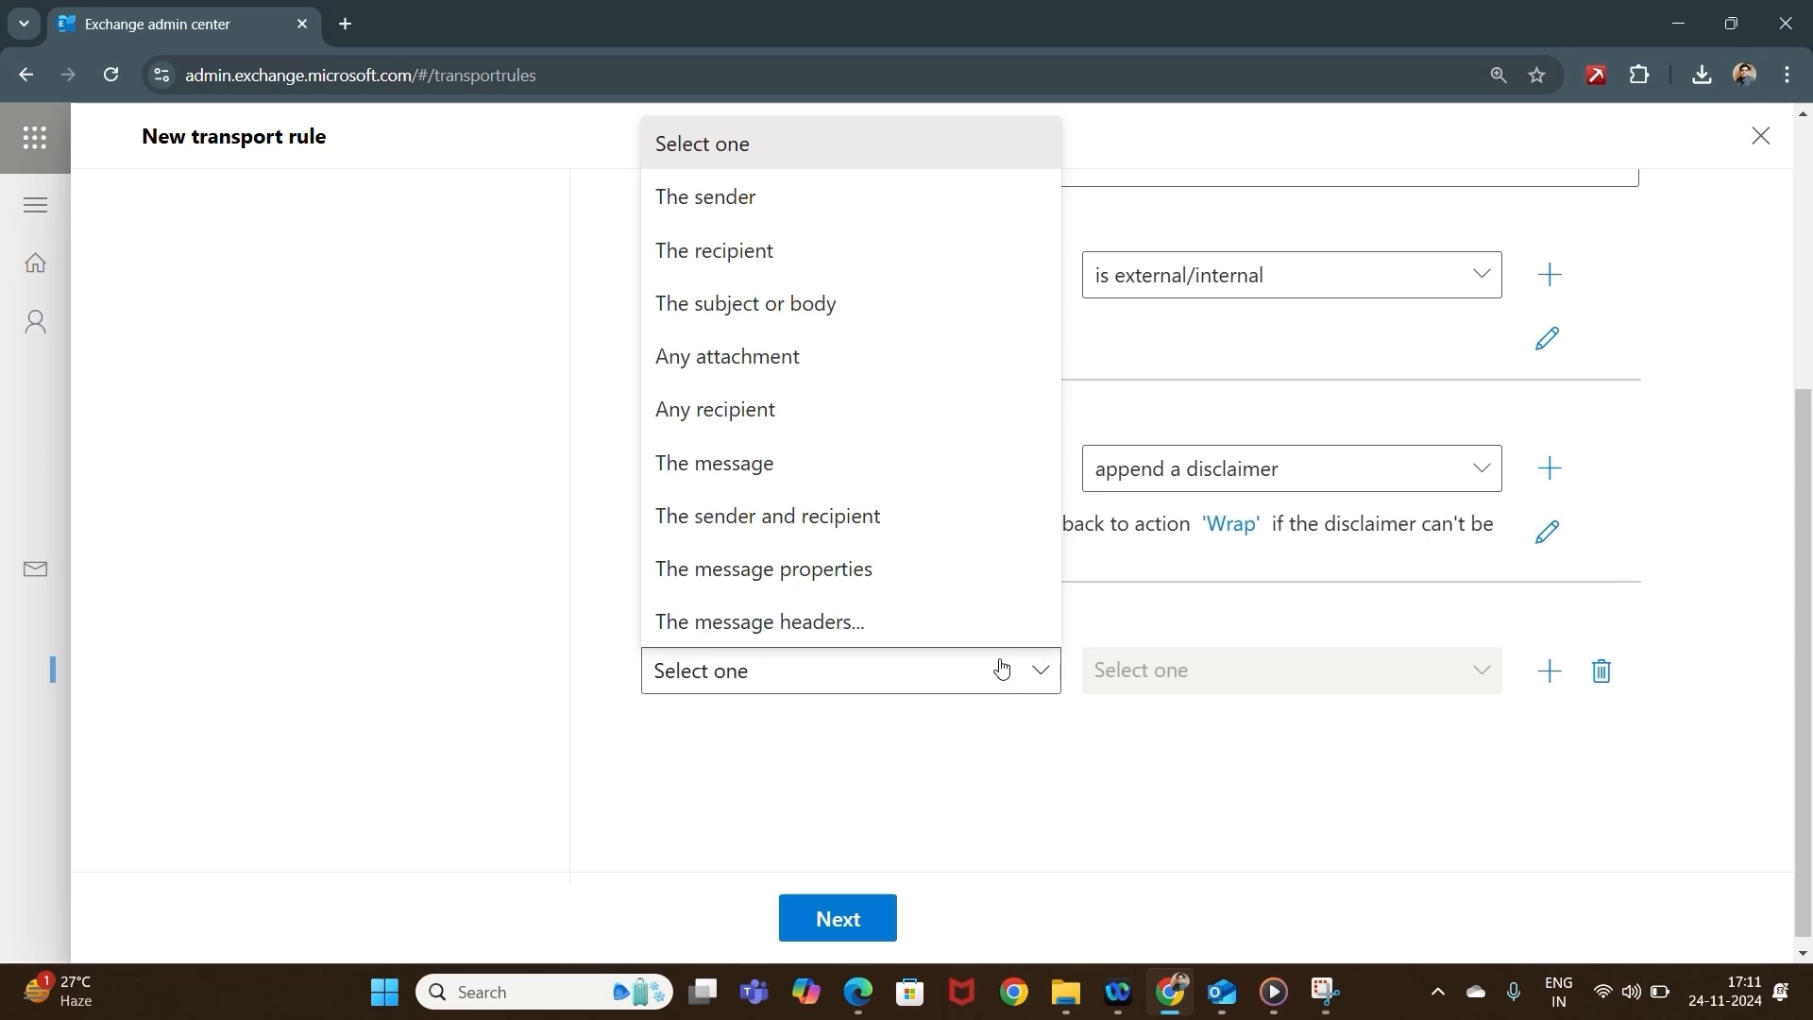
click(834, 752)
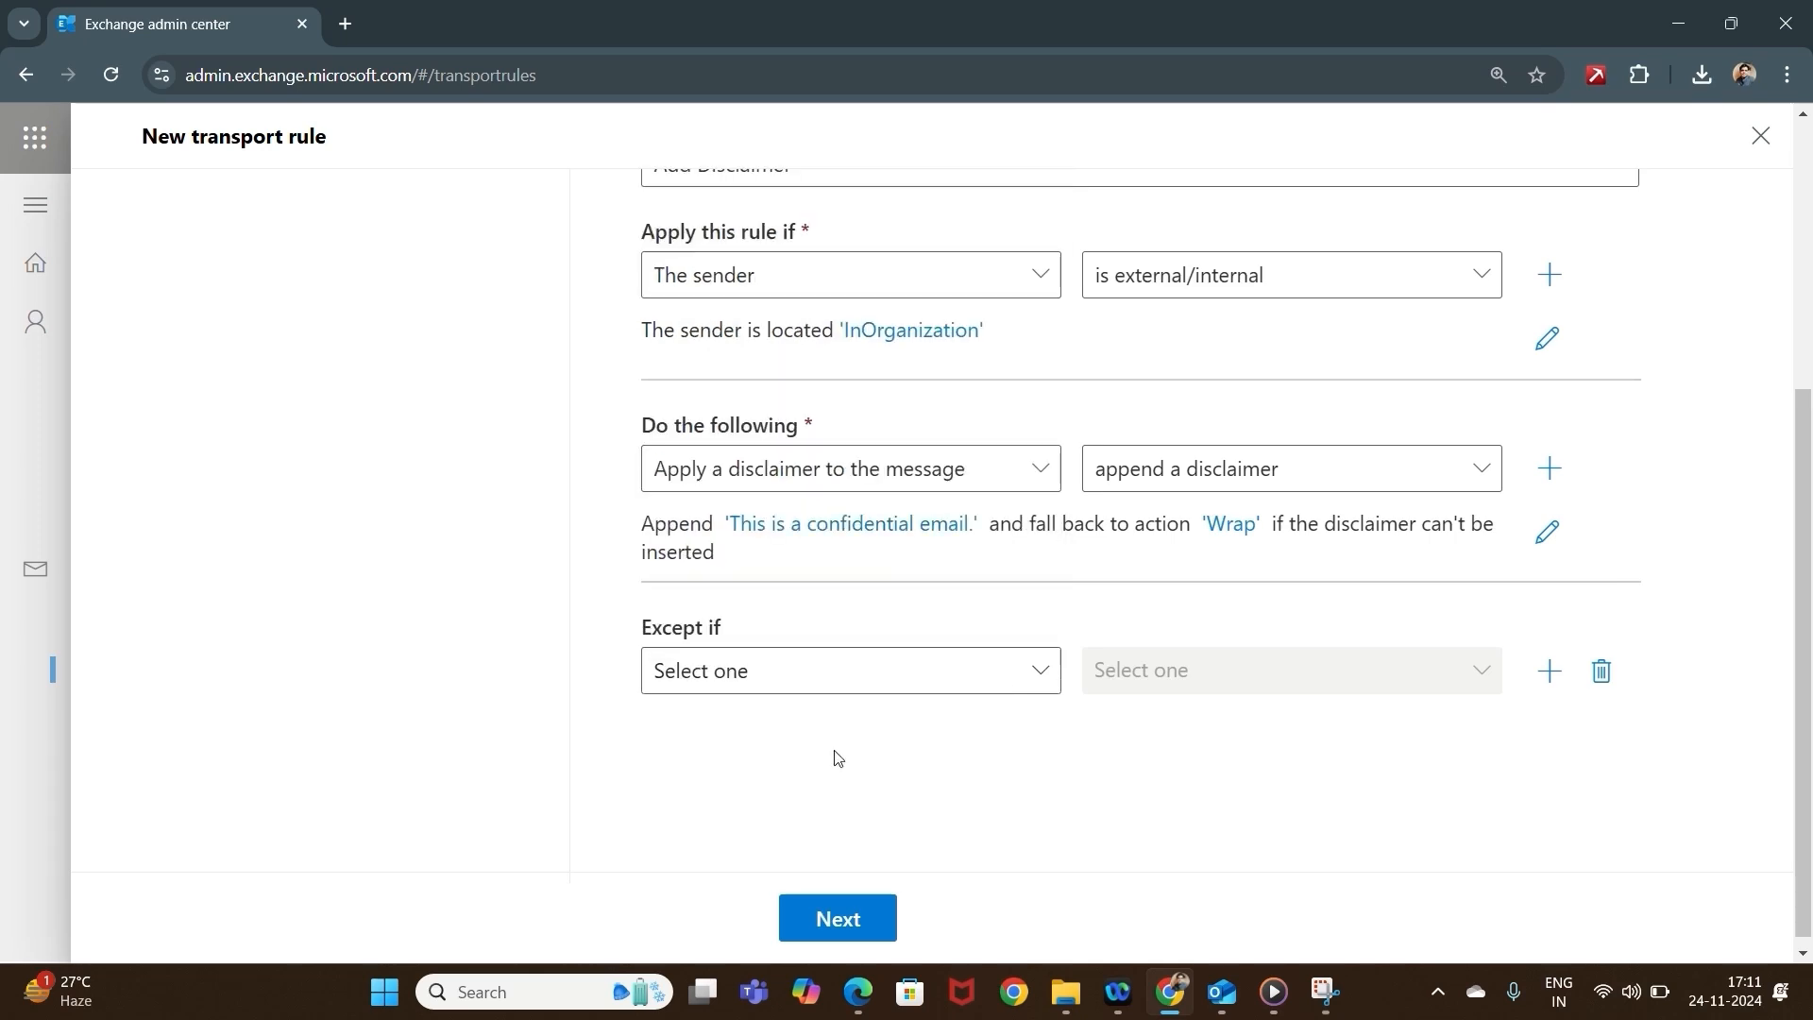
click(831, 916)
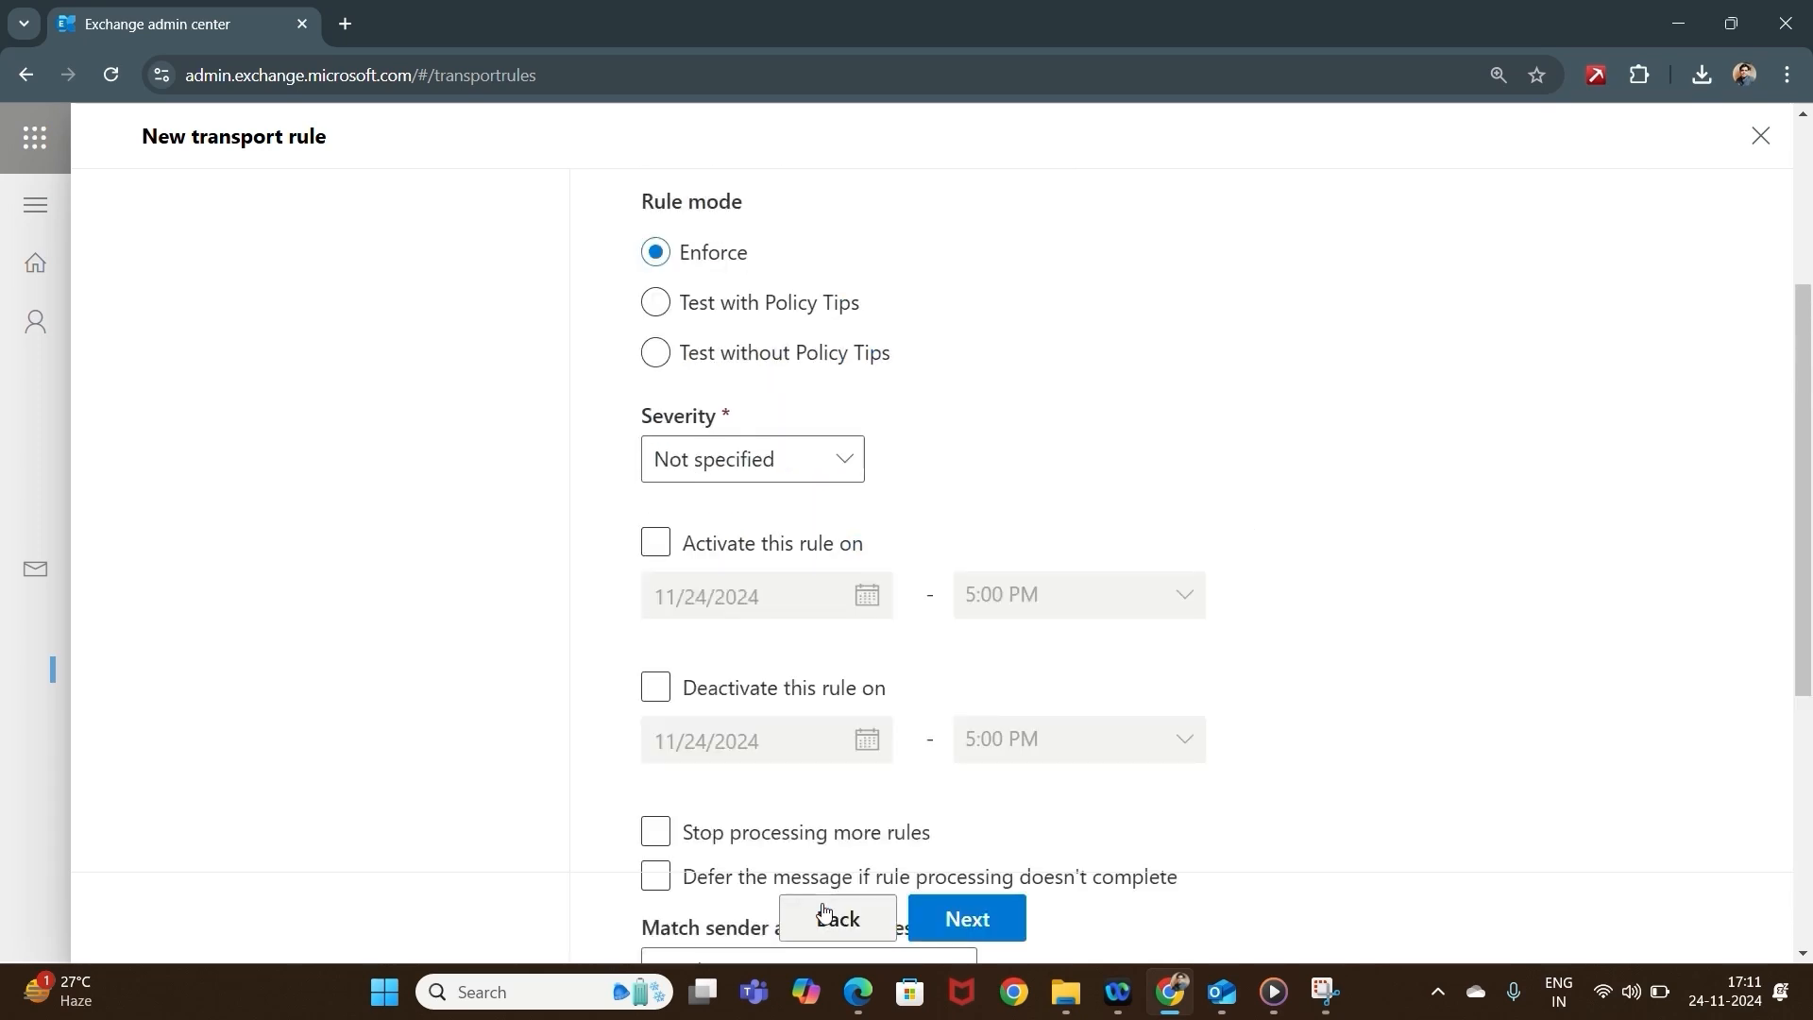
Keep the default rule settings, with Enforce mode and sender address matching in the Header, and continue to the review.
scroll(972, 421, down, 3)
click(975, 425)
scroll(1263, 591, down, 3)
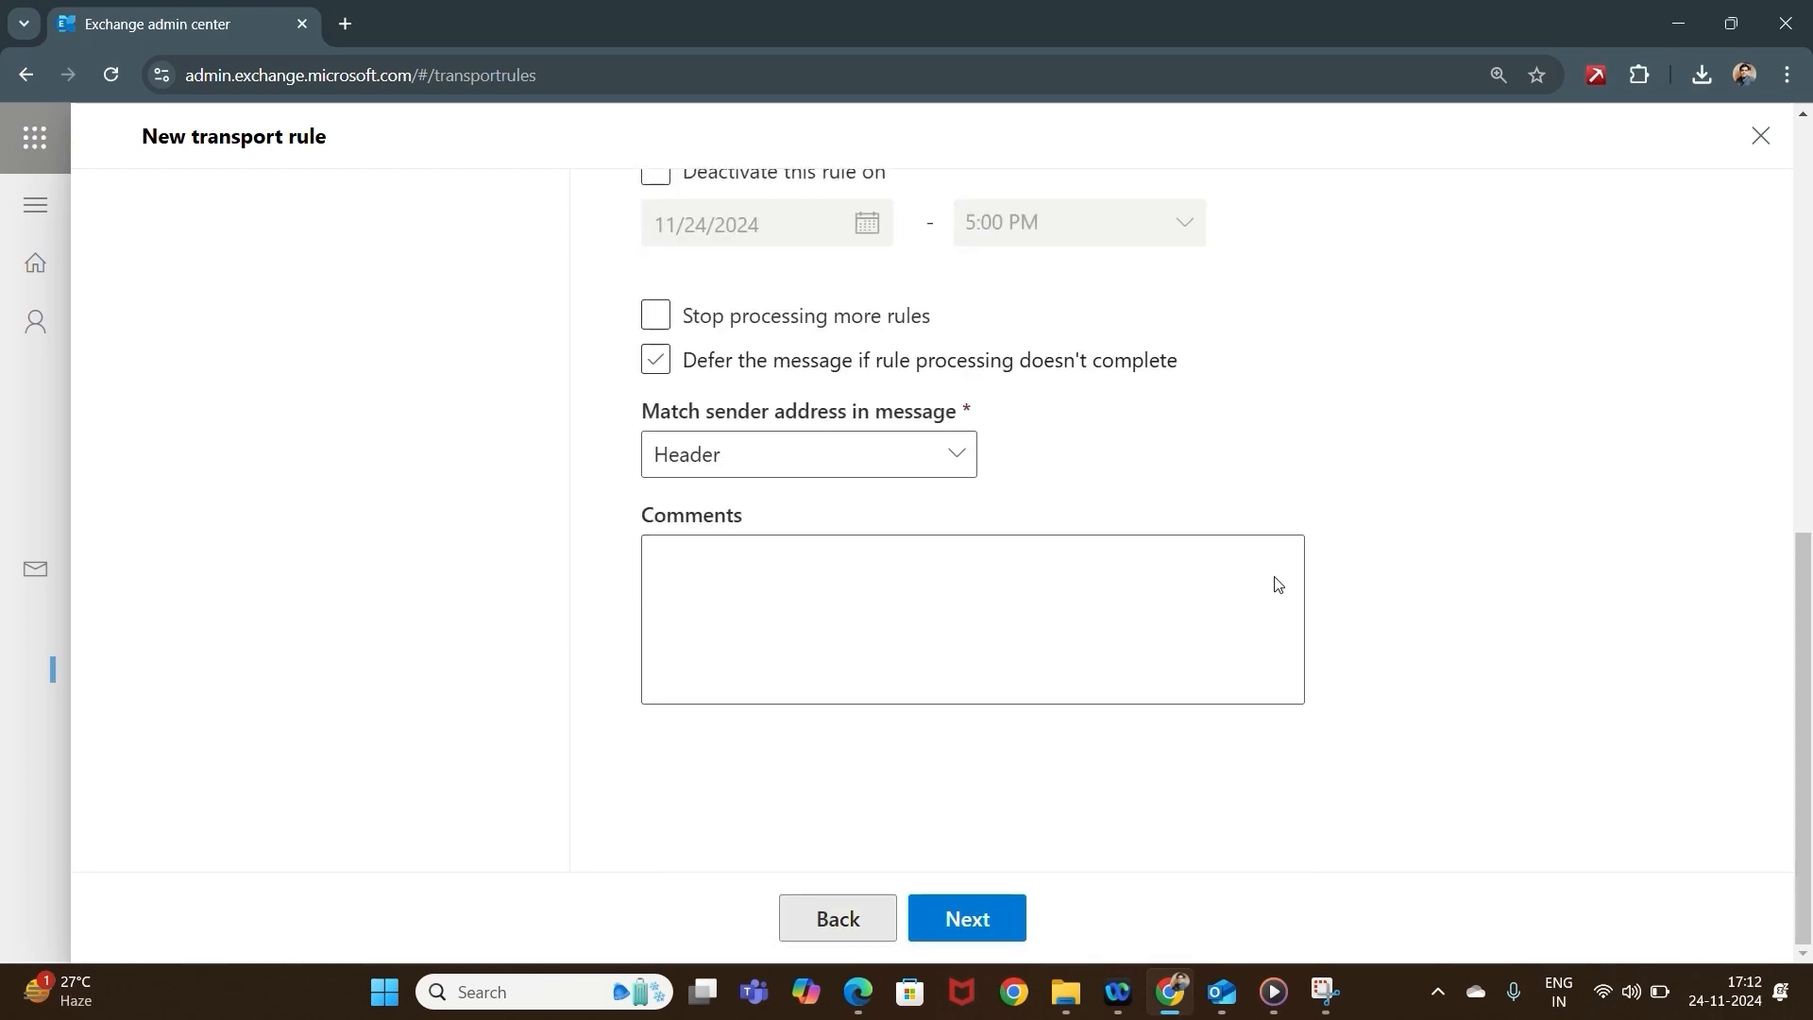
click(979, 936)
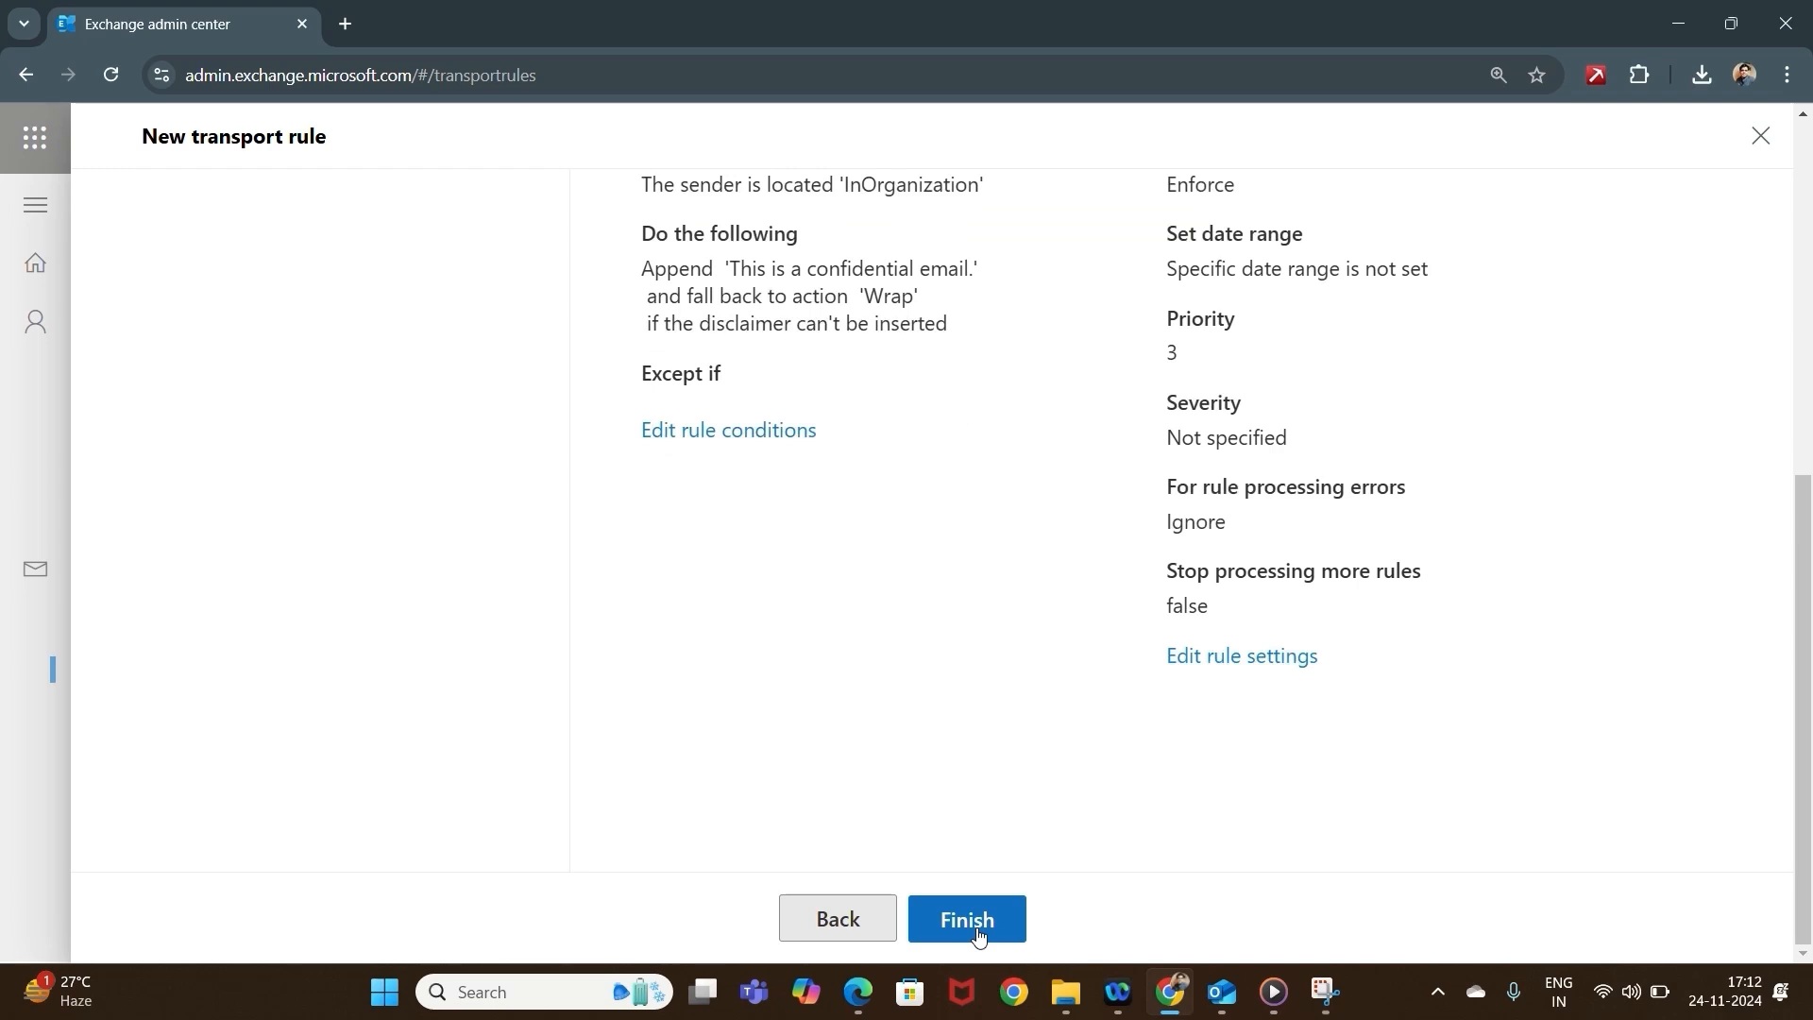
Review the Add Disclaimer rule's conditions and settings, finish creating it and return to the rules list.
scroll(933, 576, up, 6)
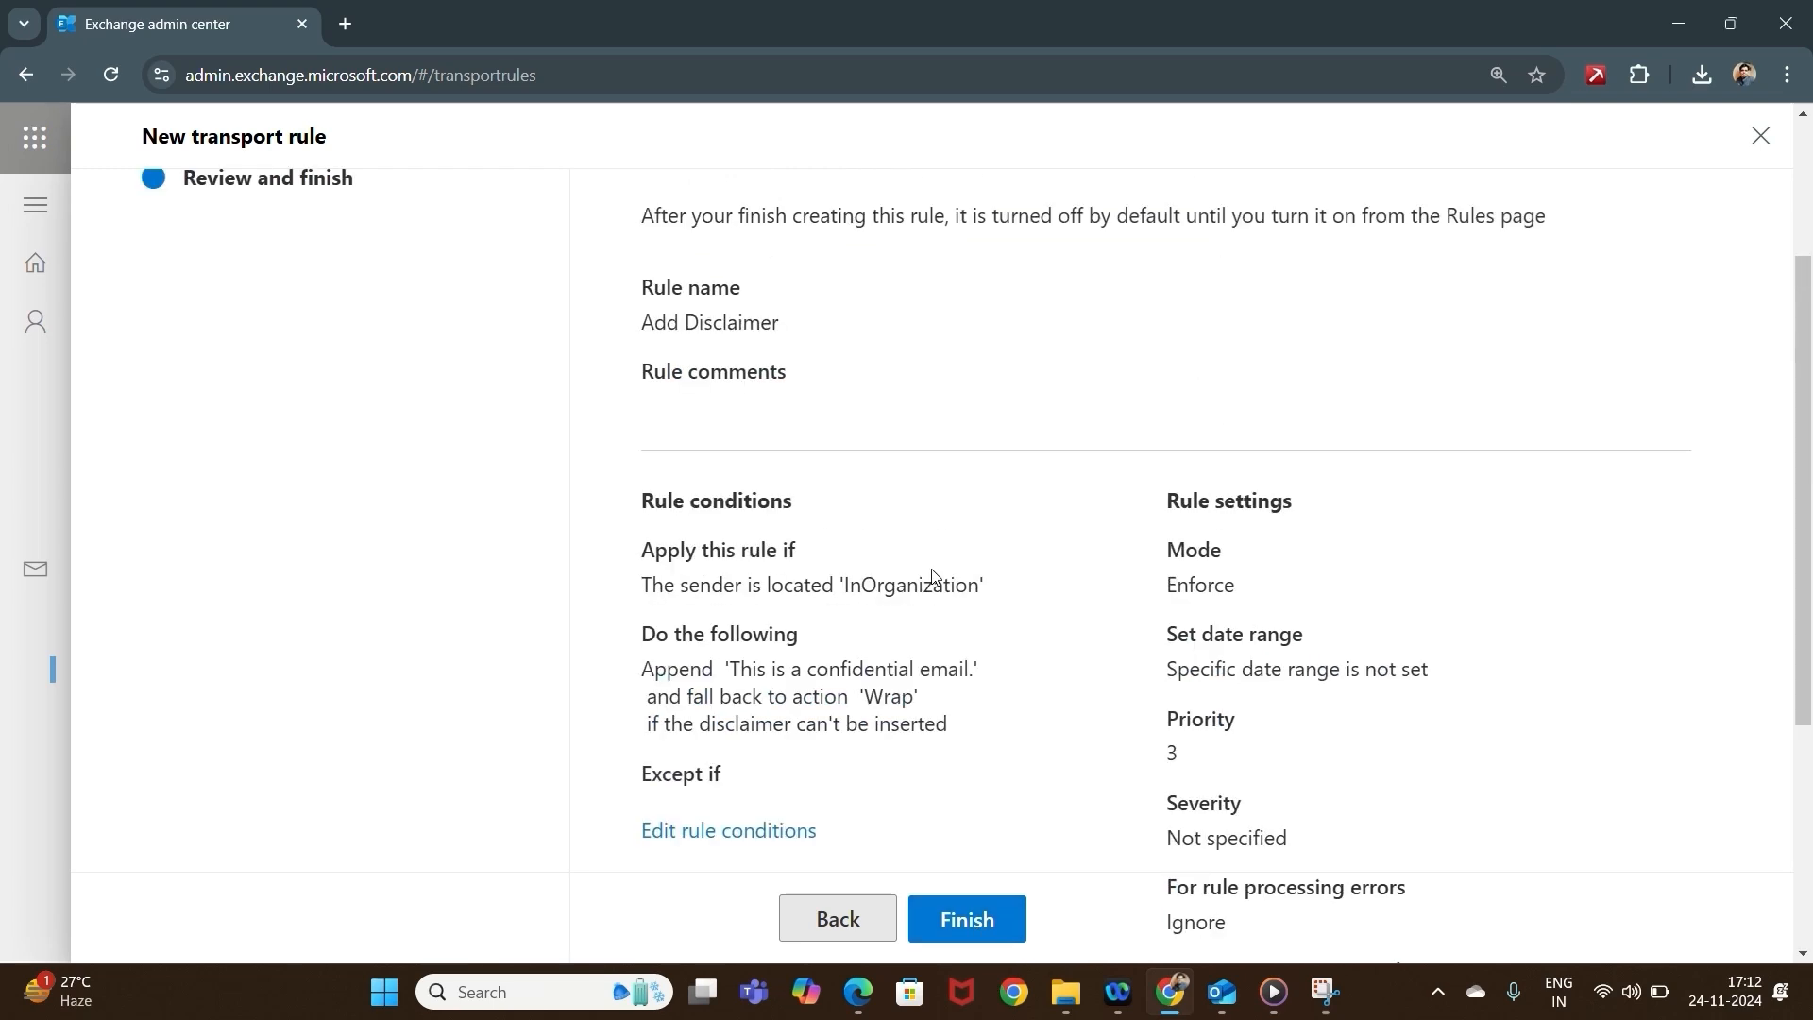
scroll(933, 576, down, 3)
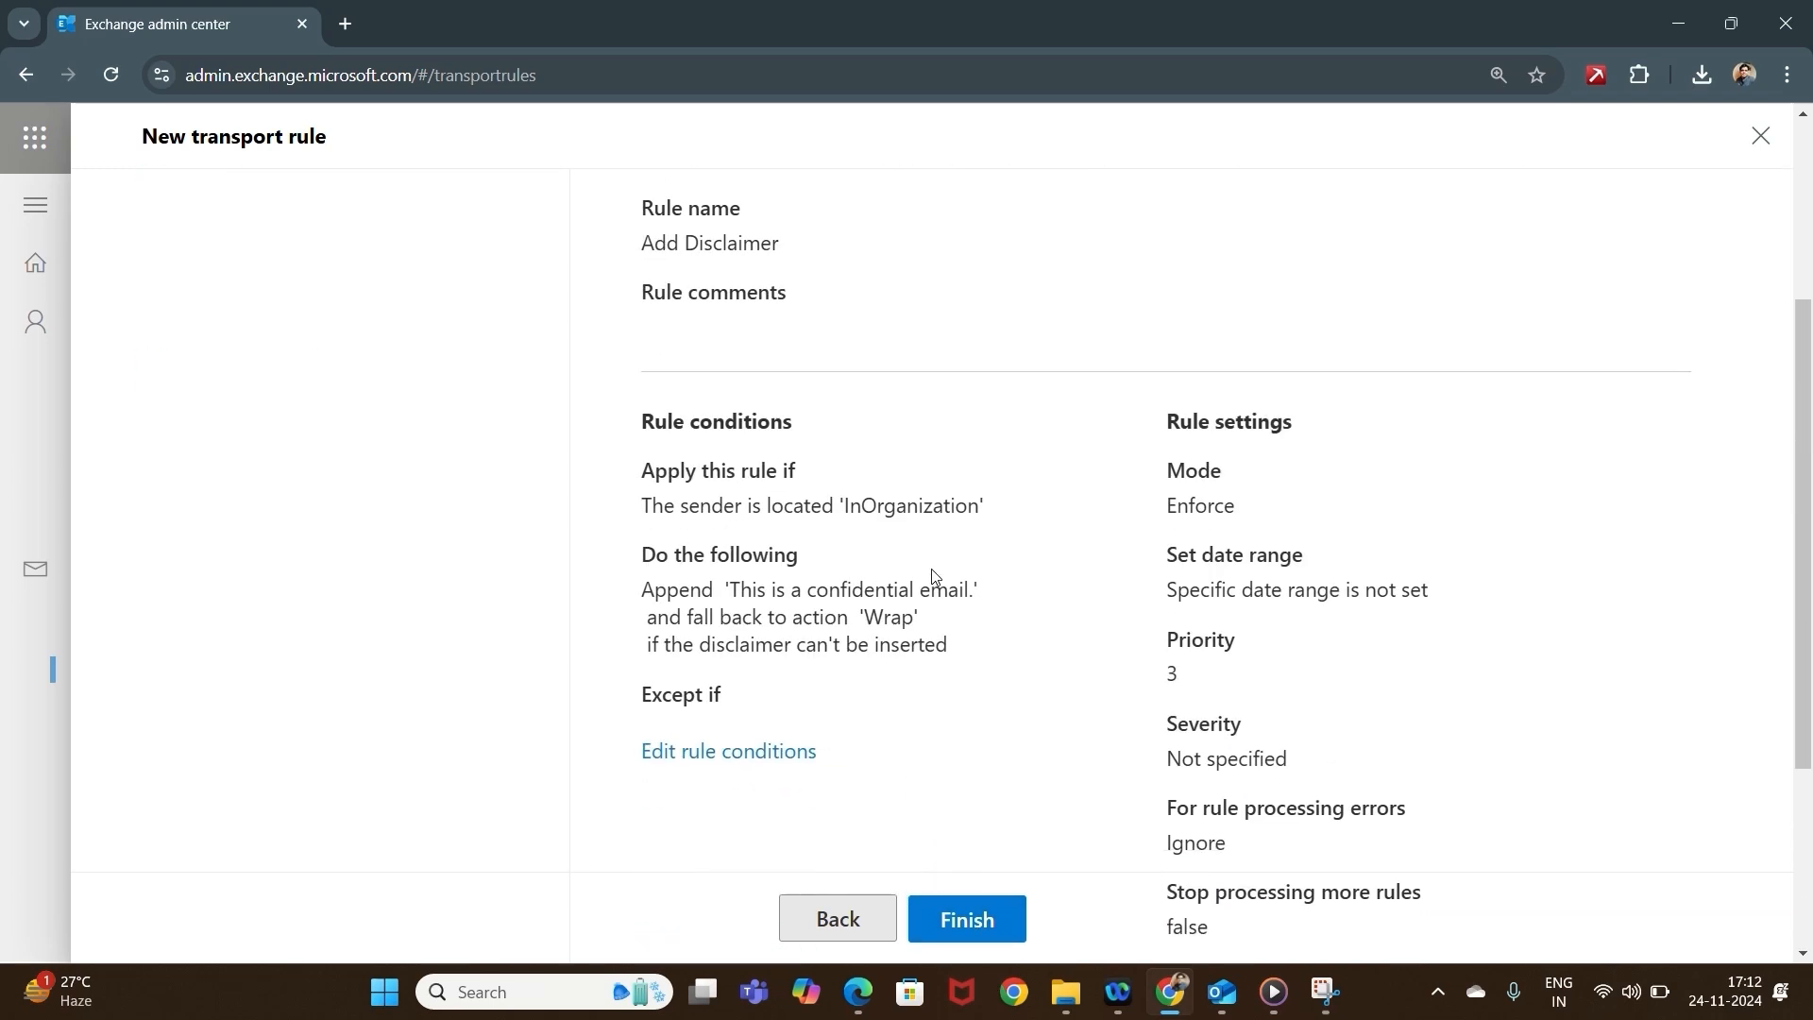
click(960, 933)
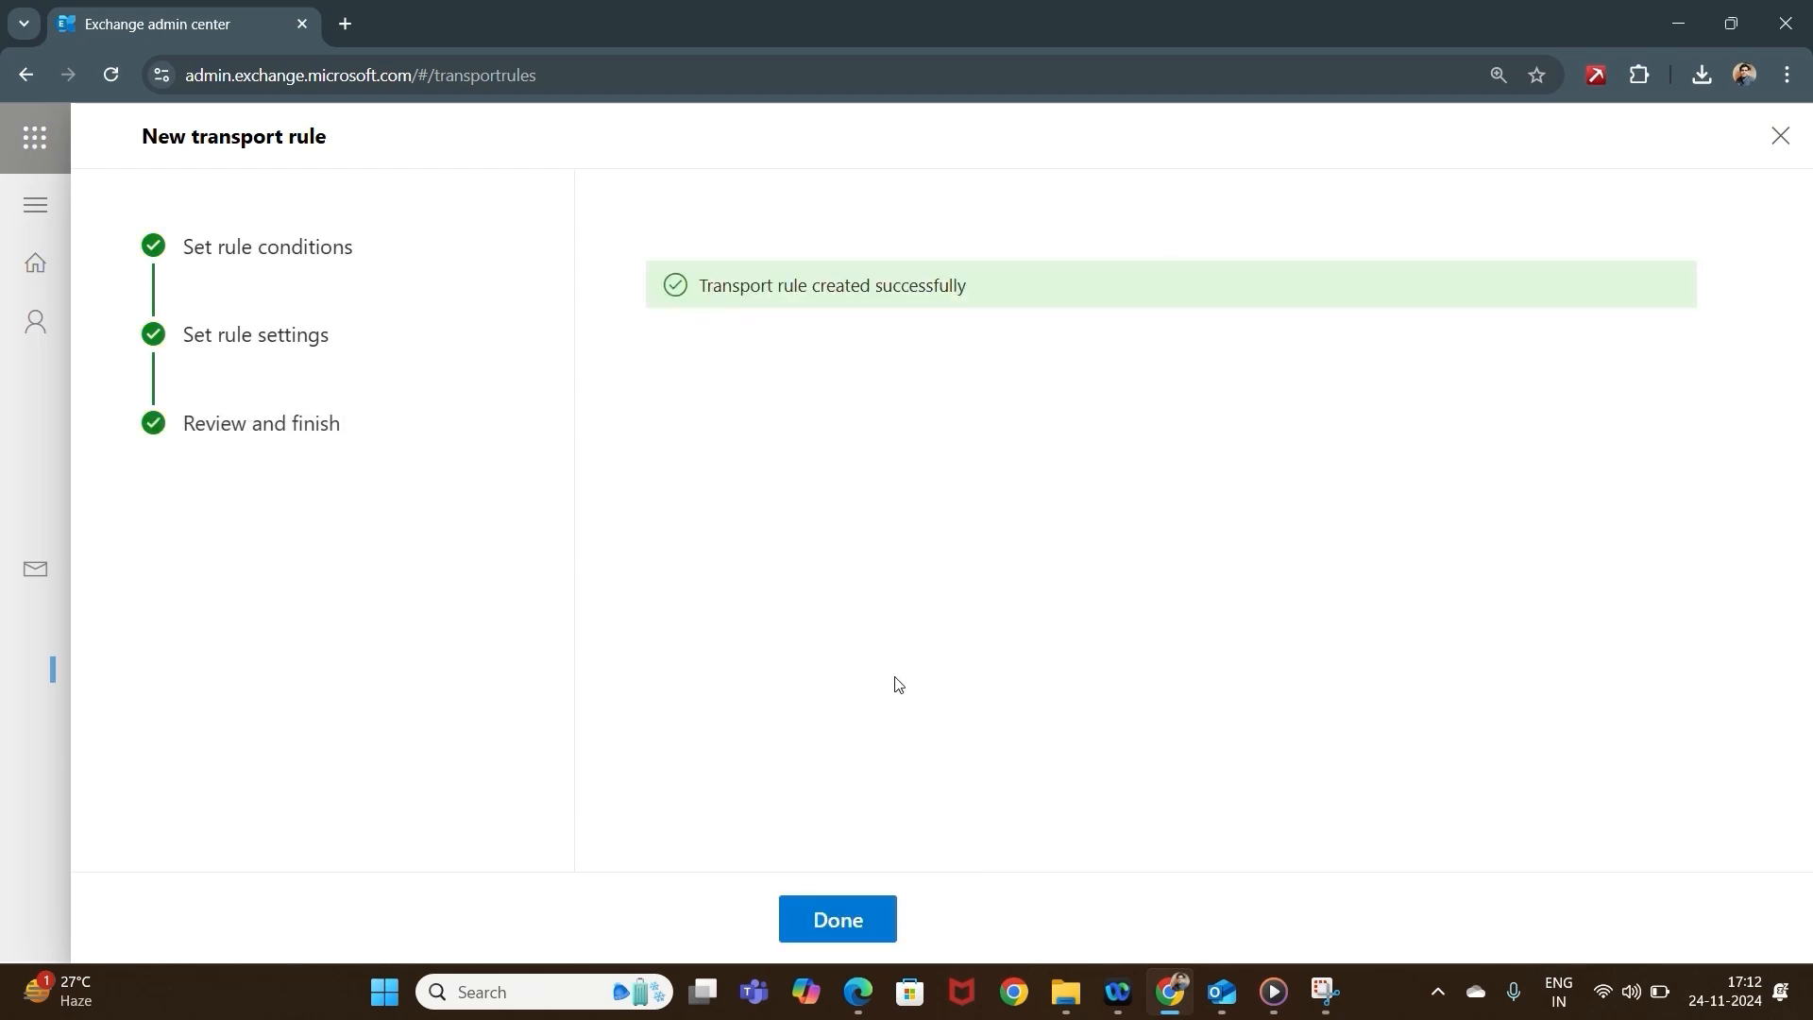
click(840, 931)
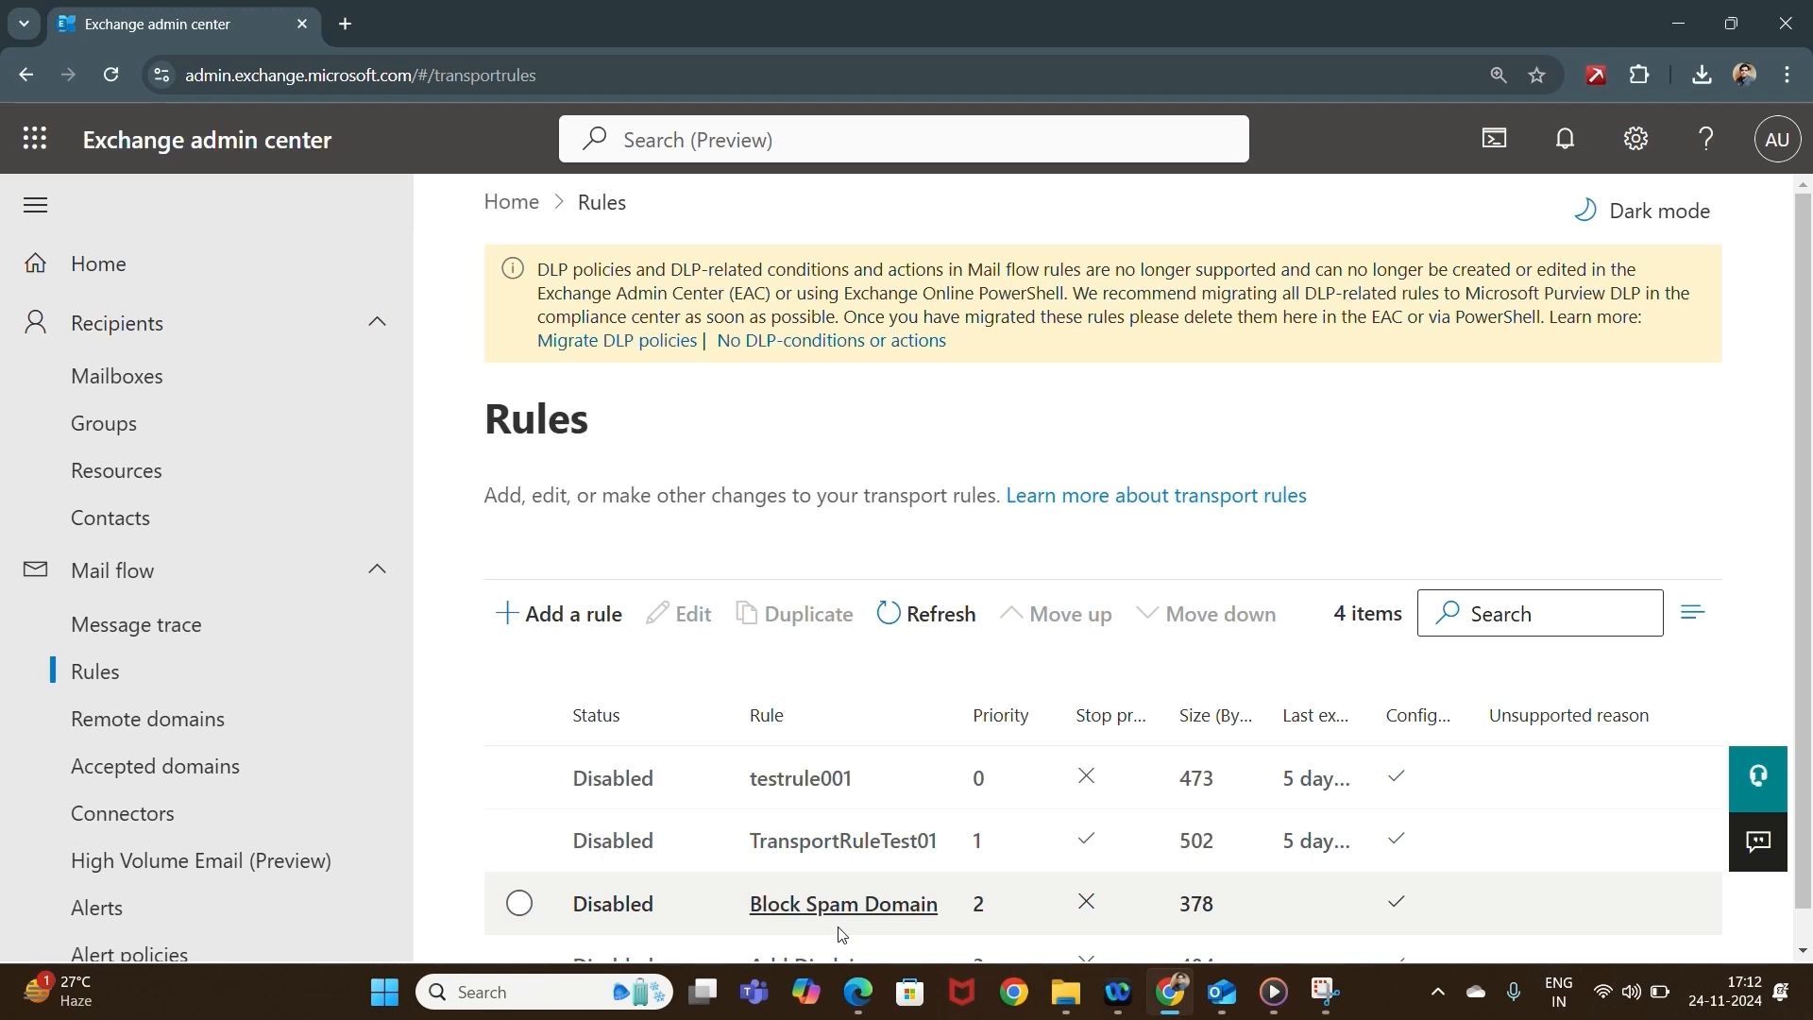
Enable the Add Disclaimer rule and close its details.
scroll(693, 653, down, 1)
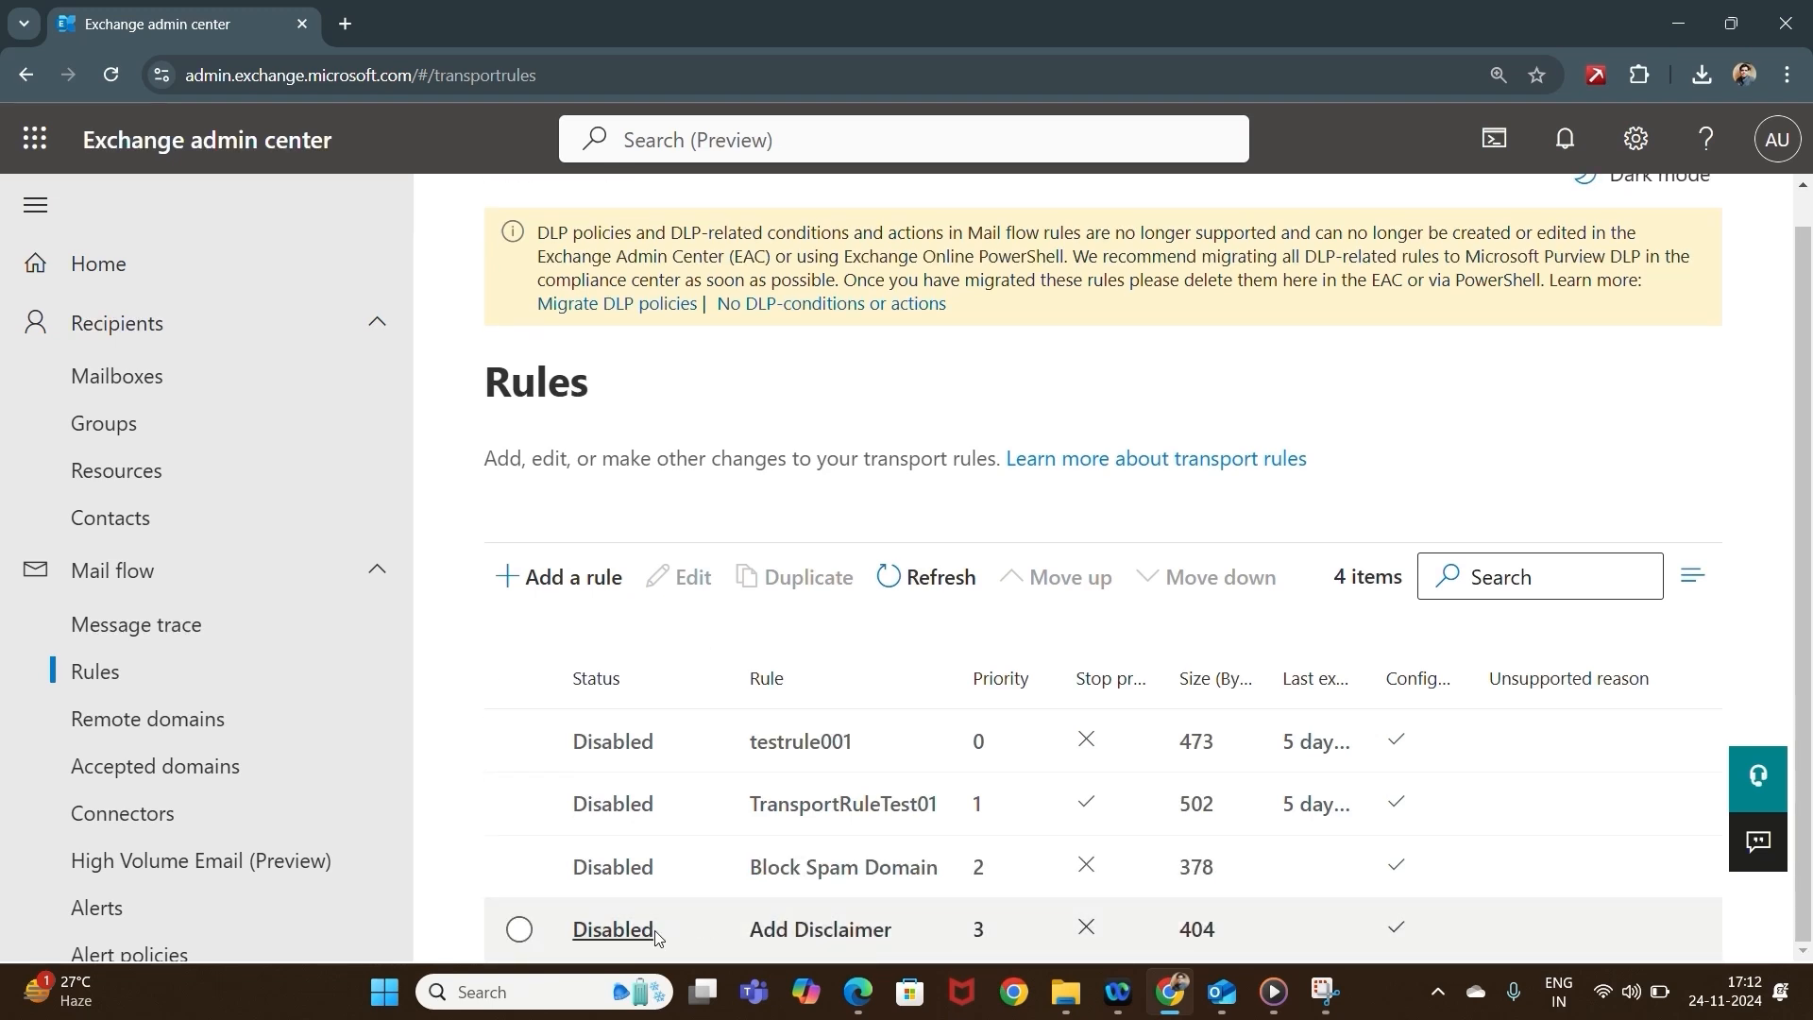
click(629, 935)
click(1007, 487)
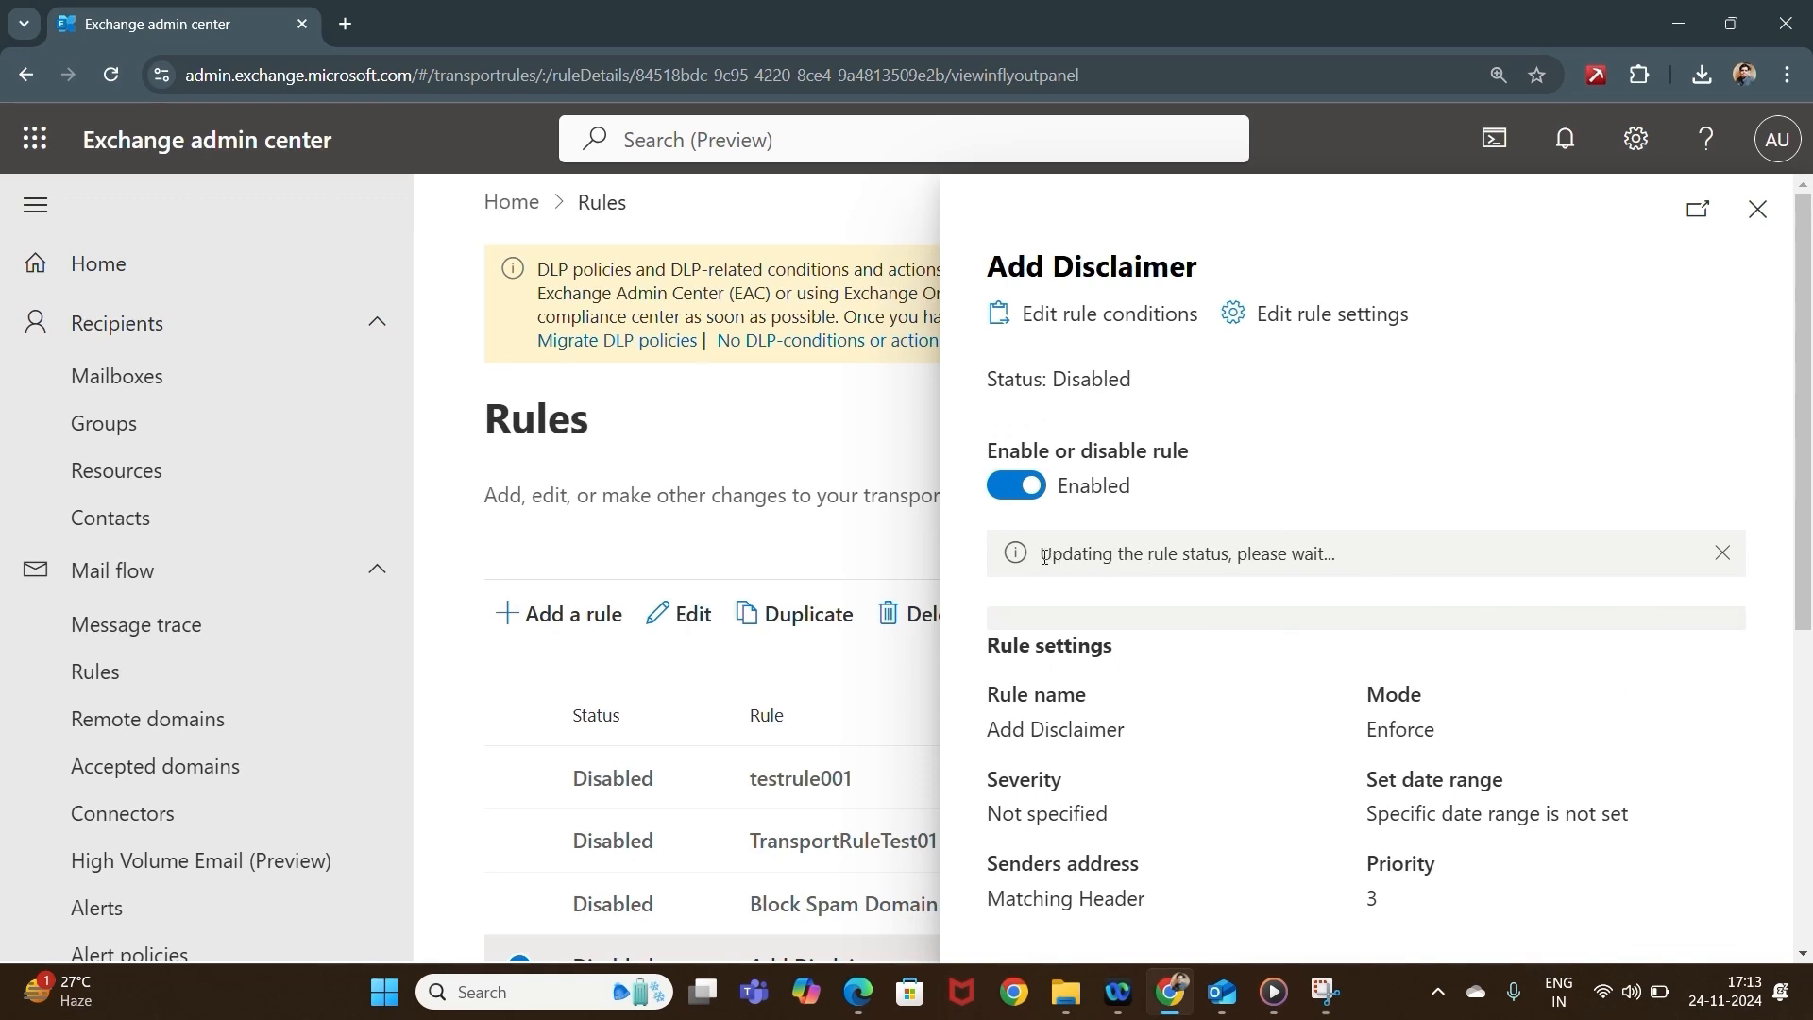
click(1756, 210)
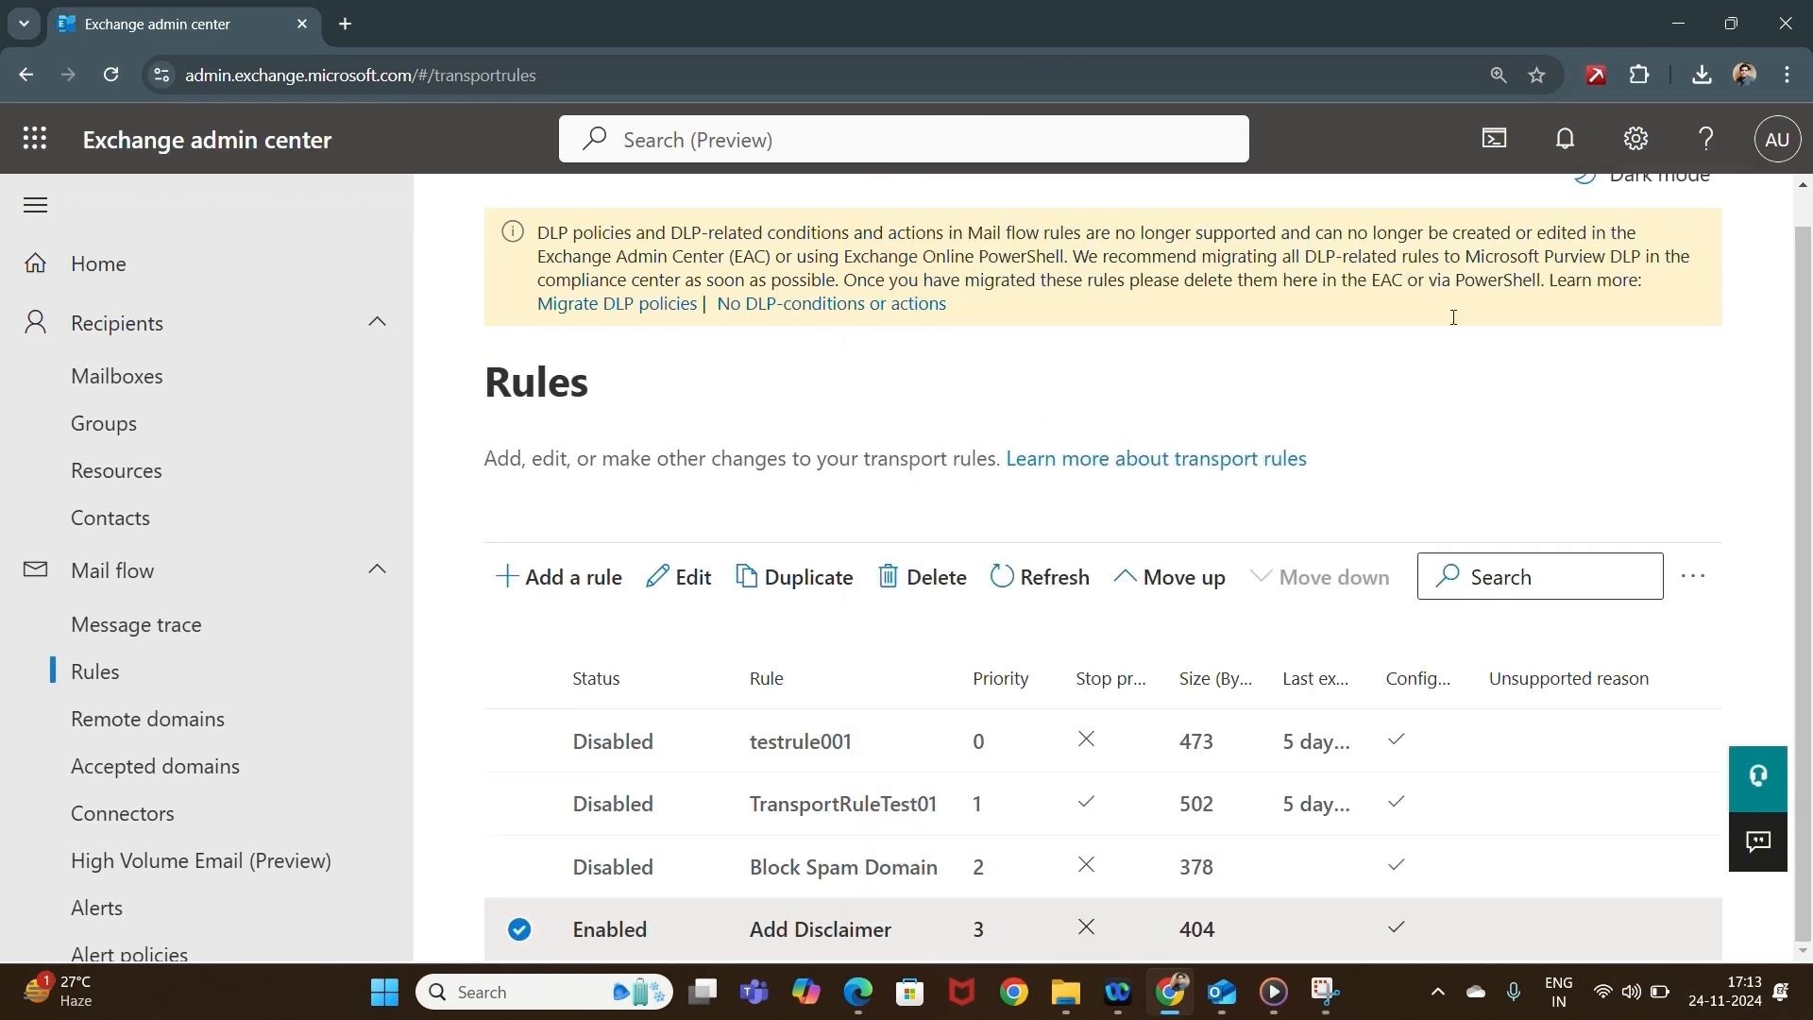
Switch to Outlook and send an internal recipient a new message with subject "Test Disclaimer Rule" and body "Test".
click(1224, 1010)
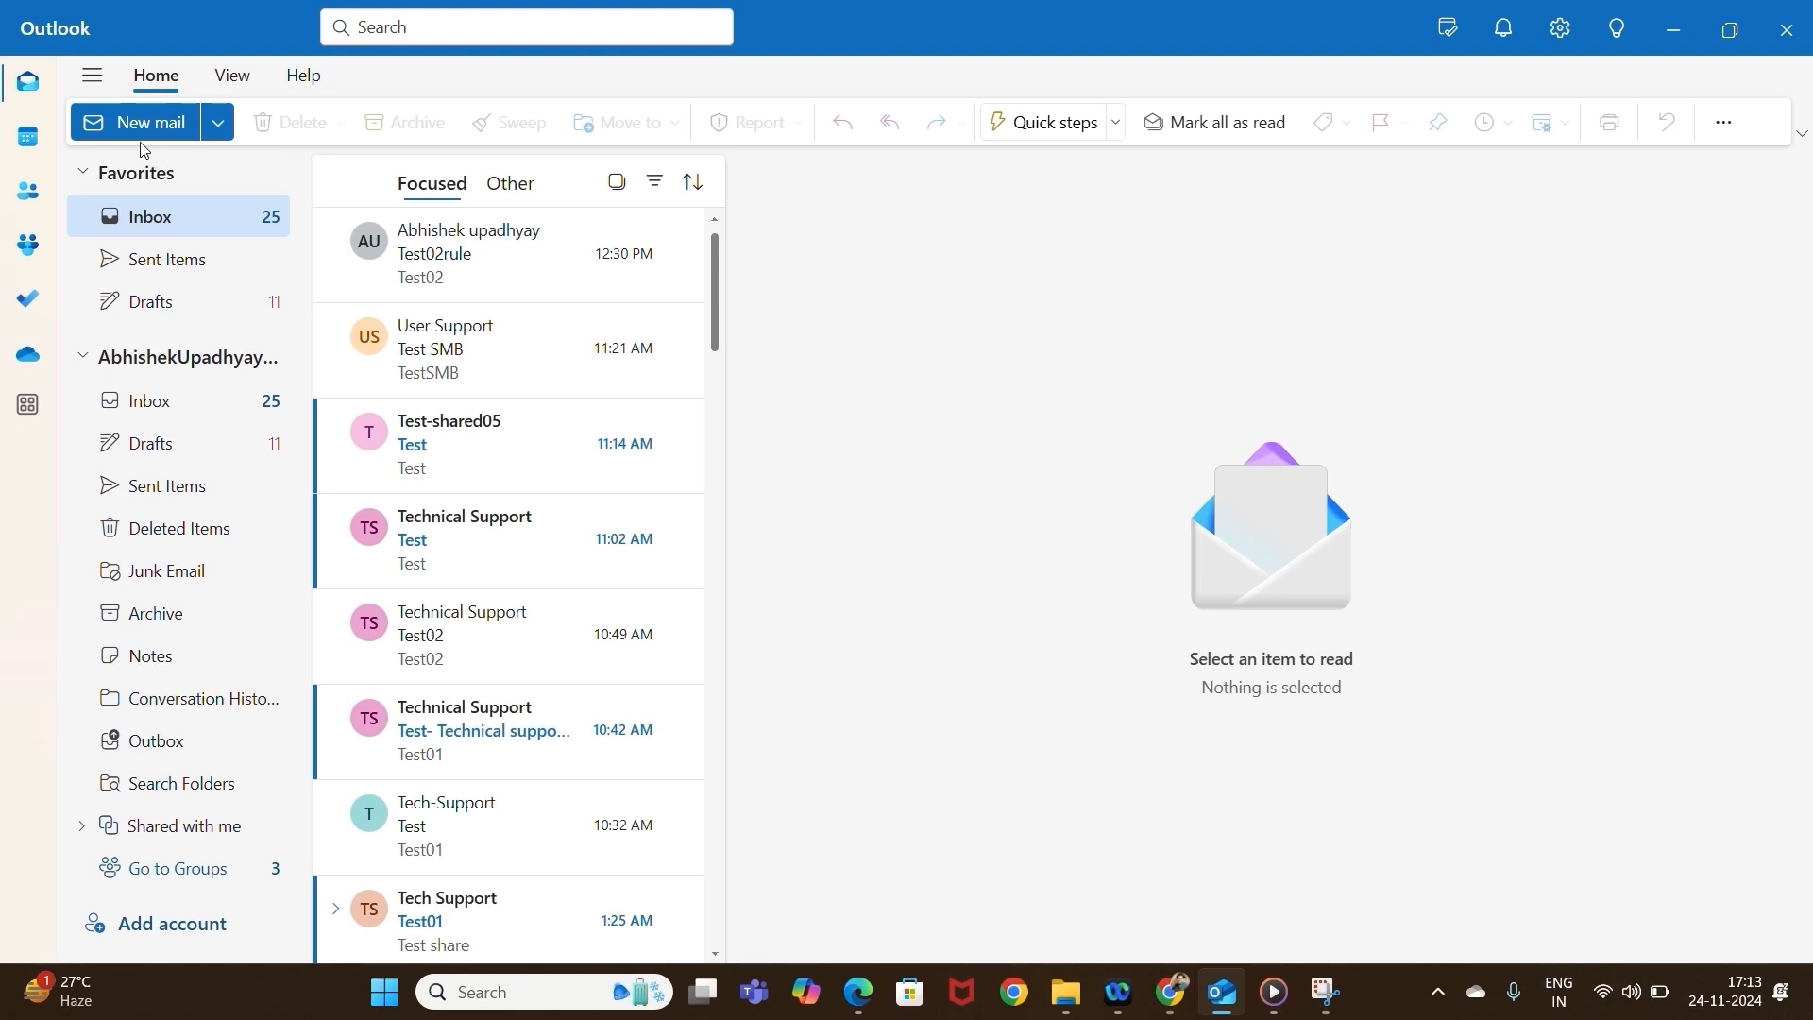
click(140, 121)
text(Mat)
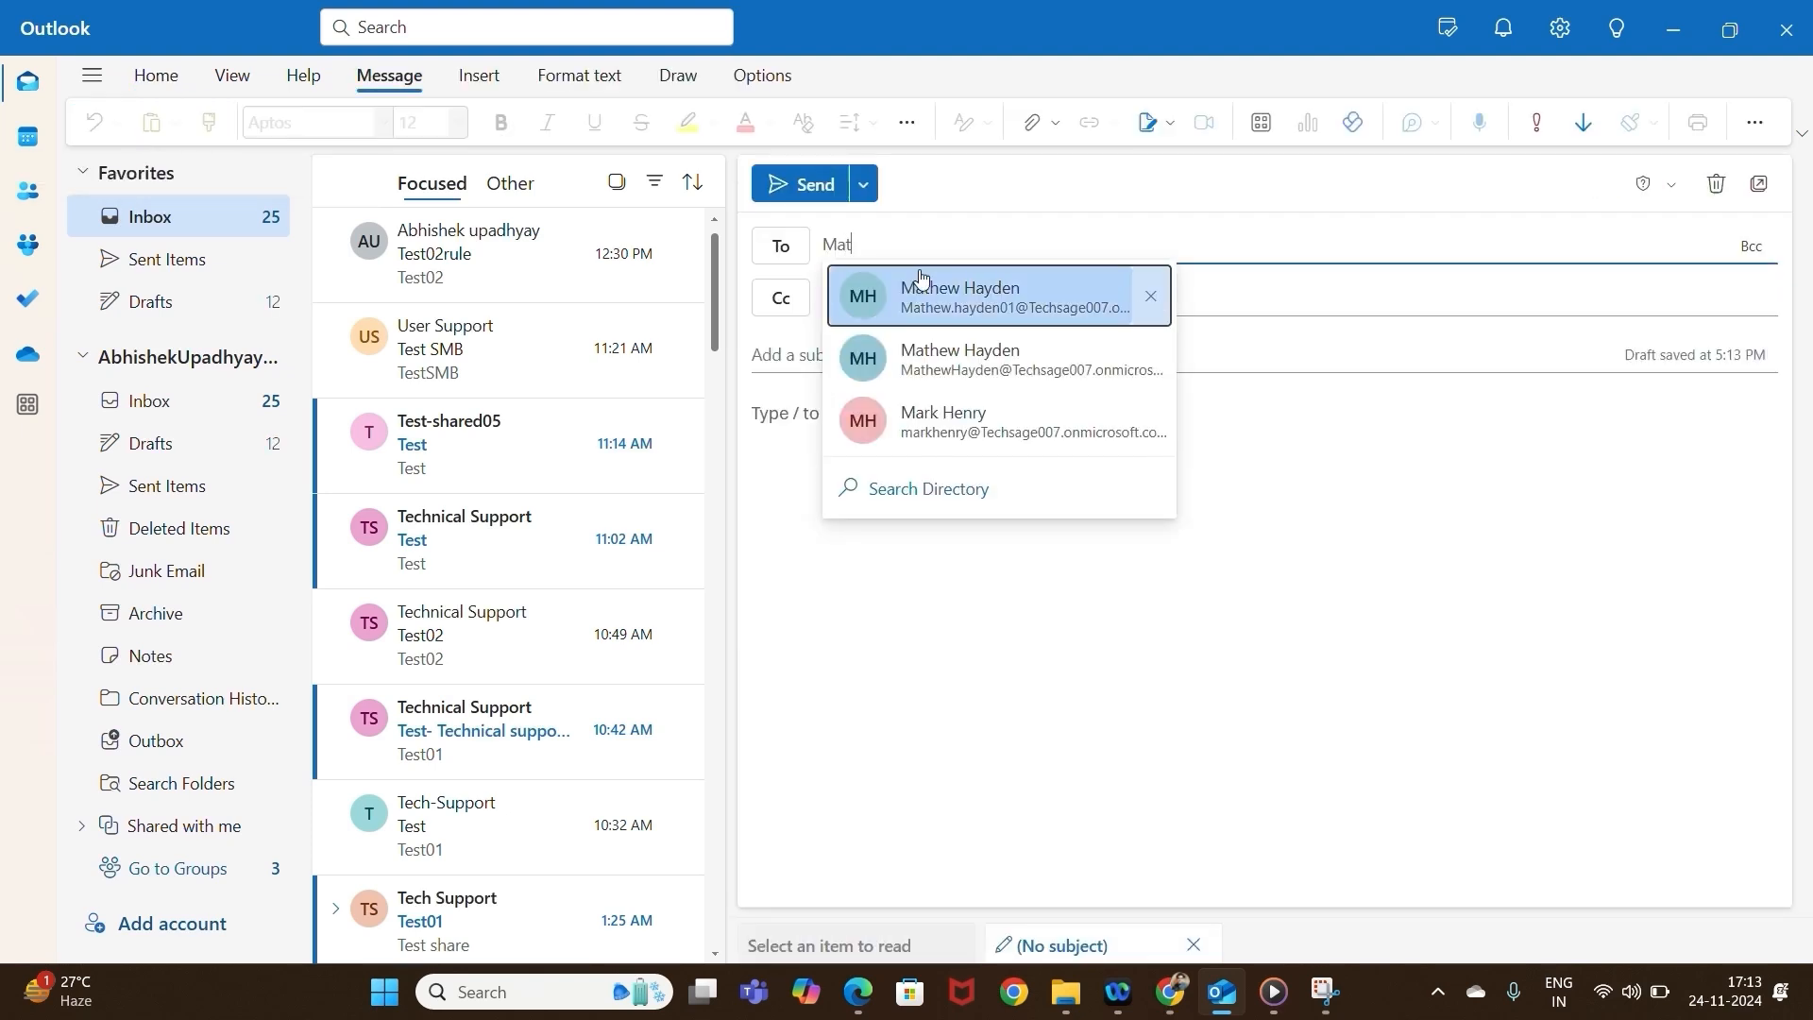
click(969, 292)
click(800, 357)
text(Test)
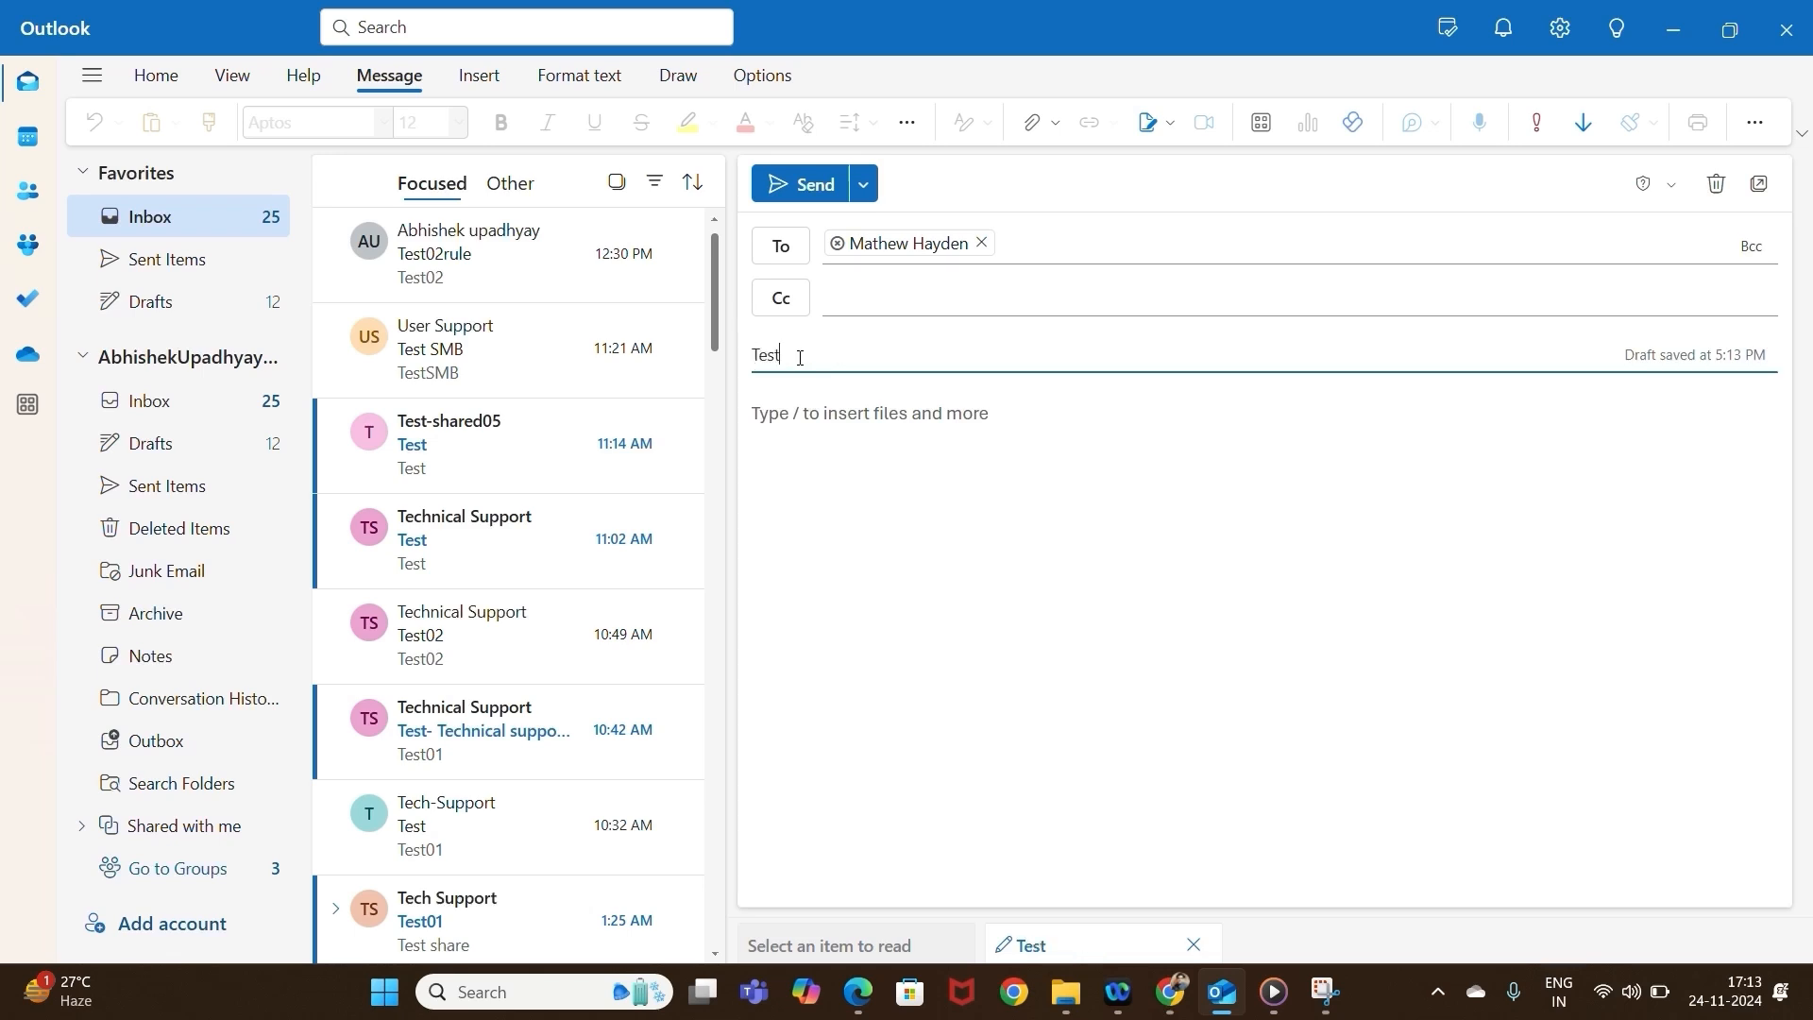
text( Disclaimer Rule)
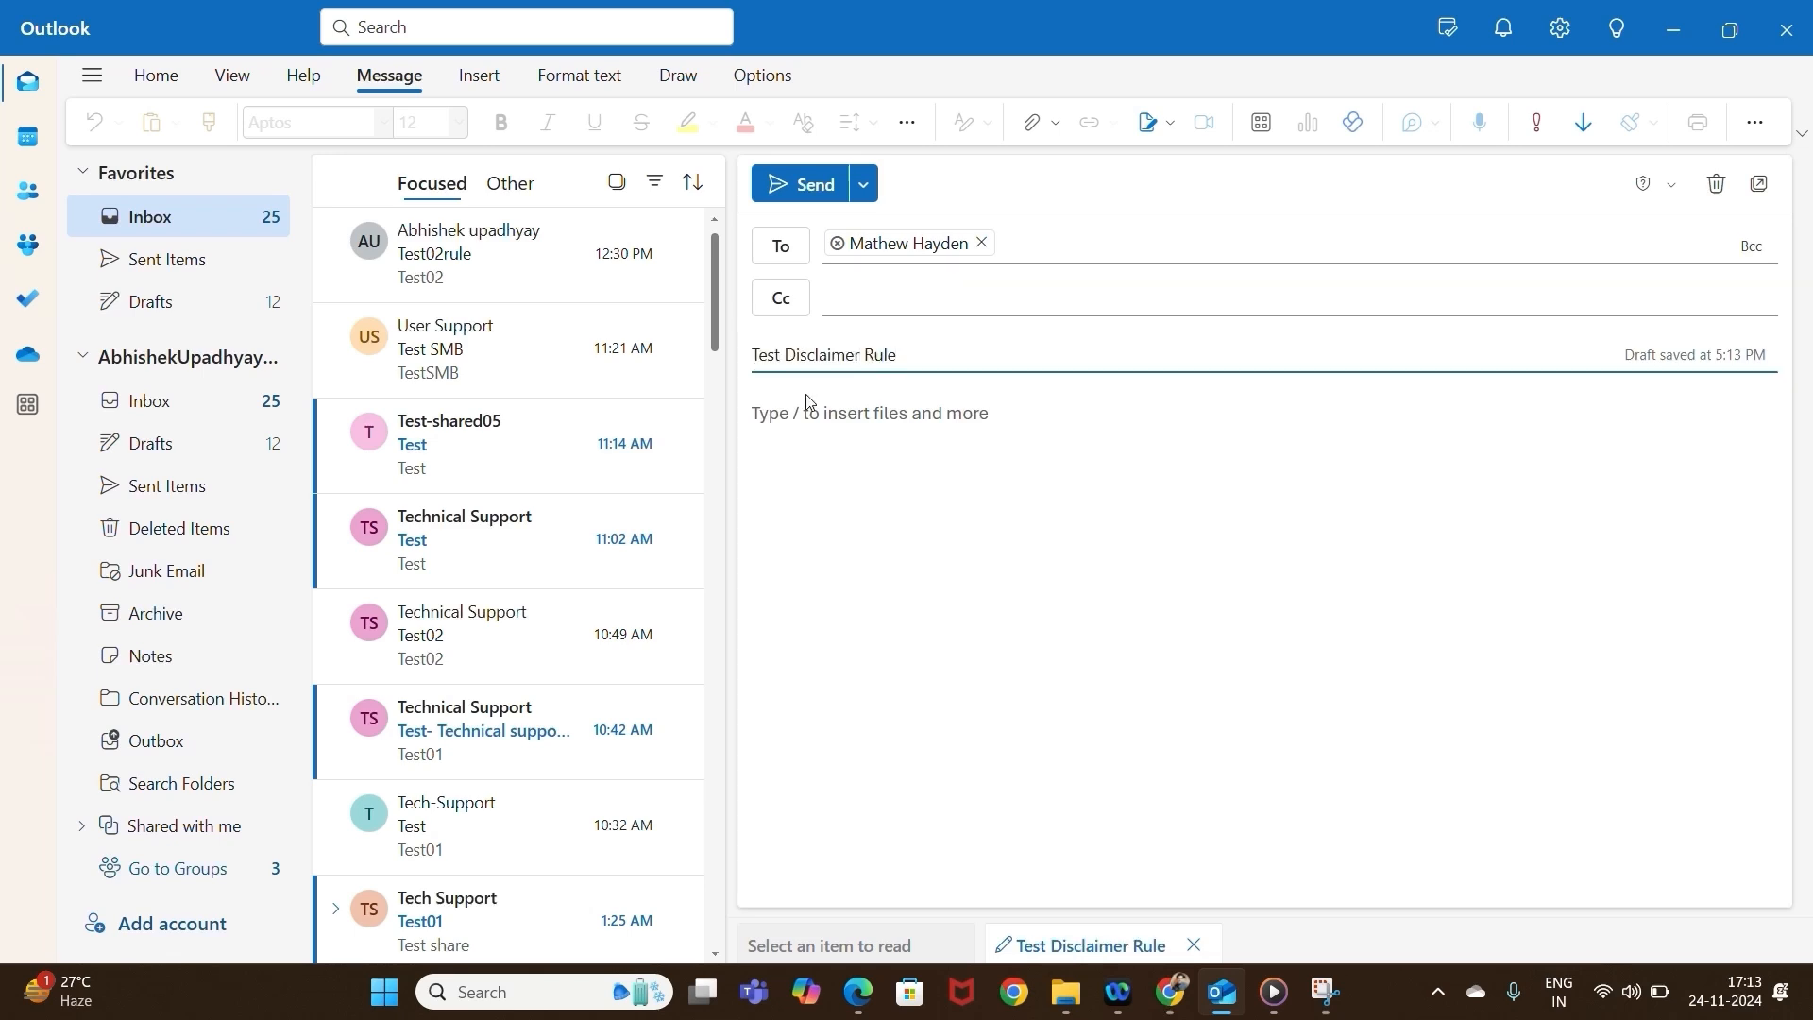
click(851, 424)
text(Test)
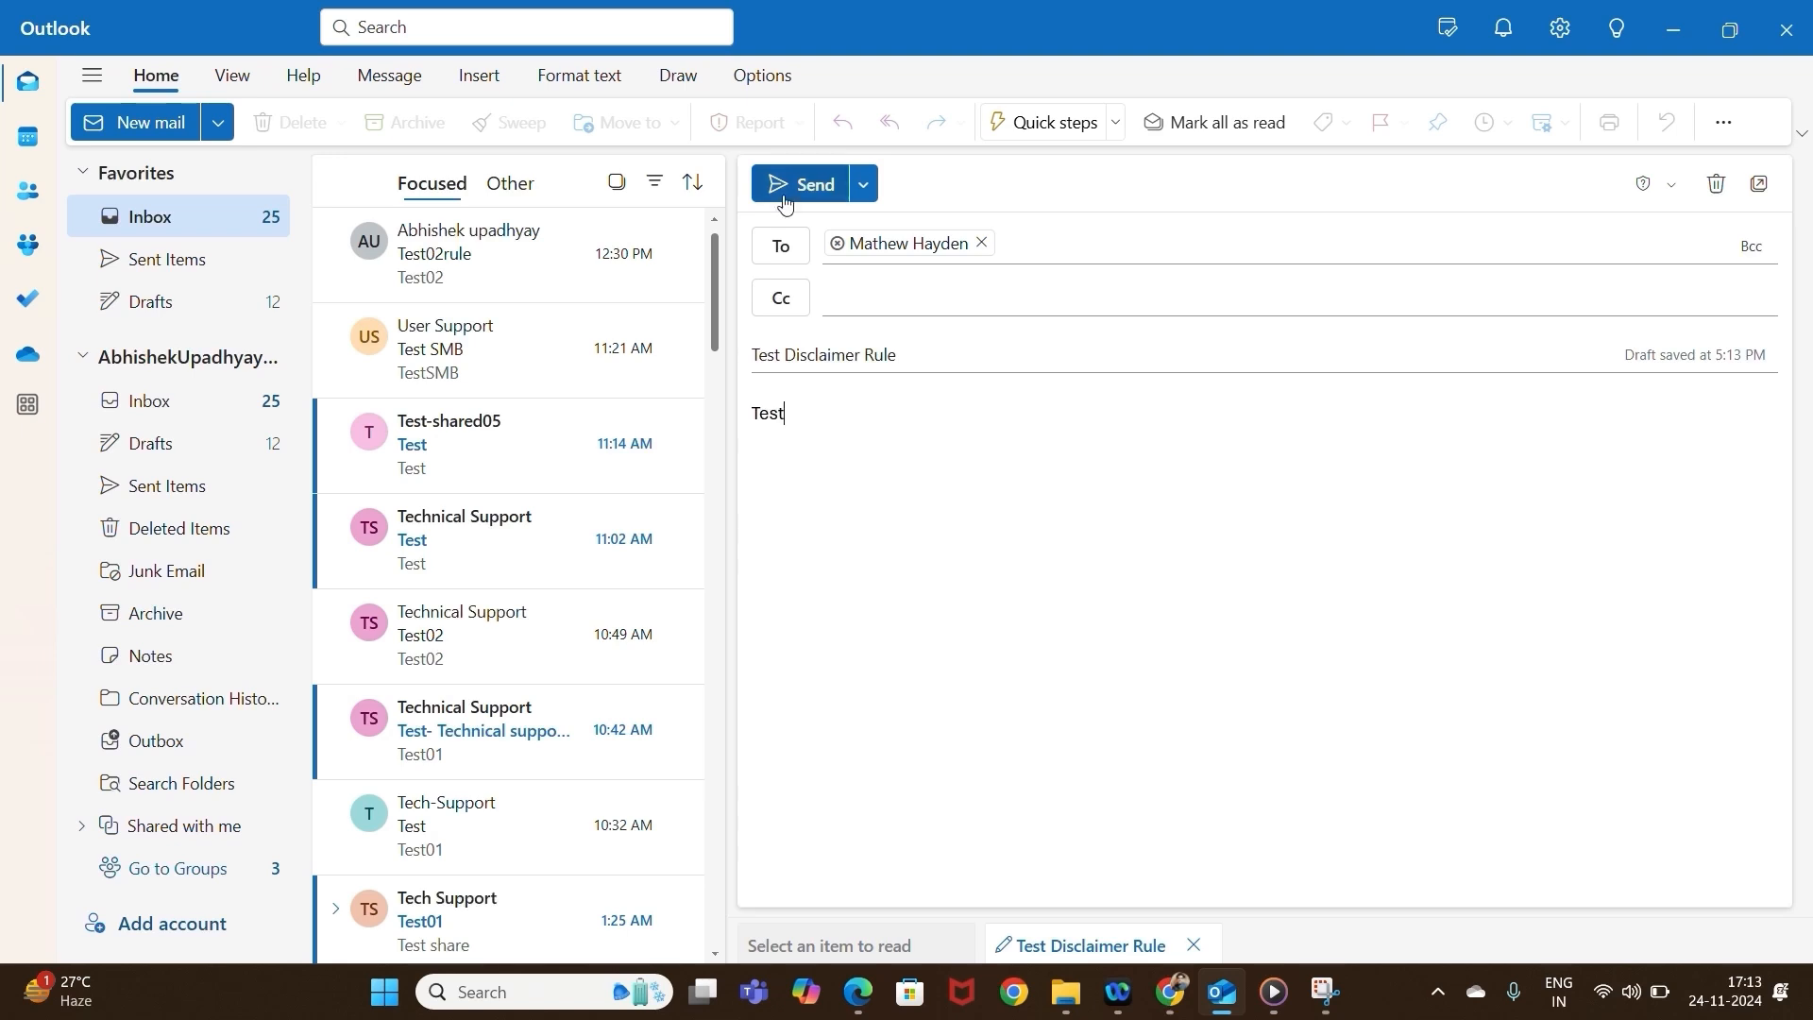
click(784, 185)
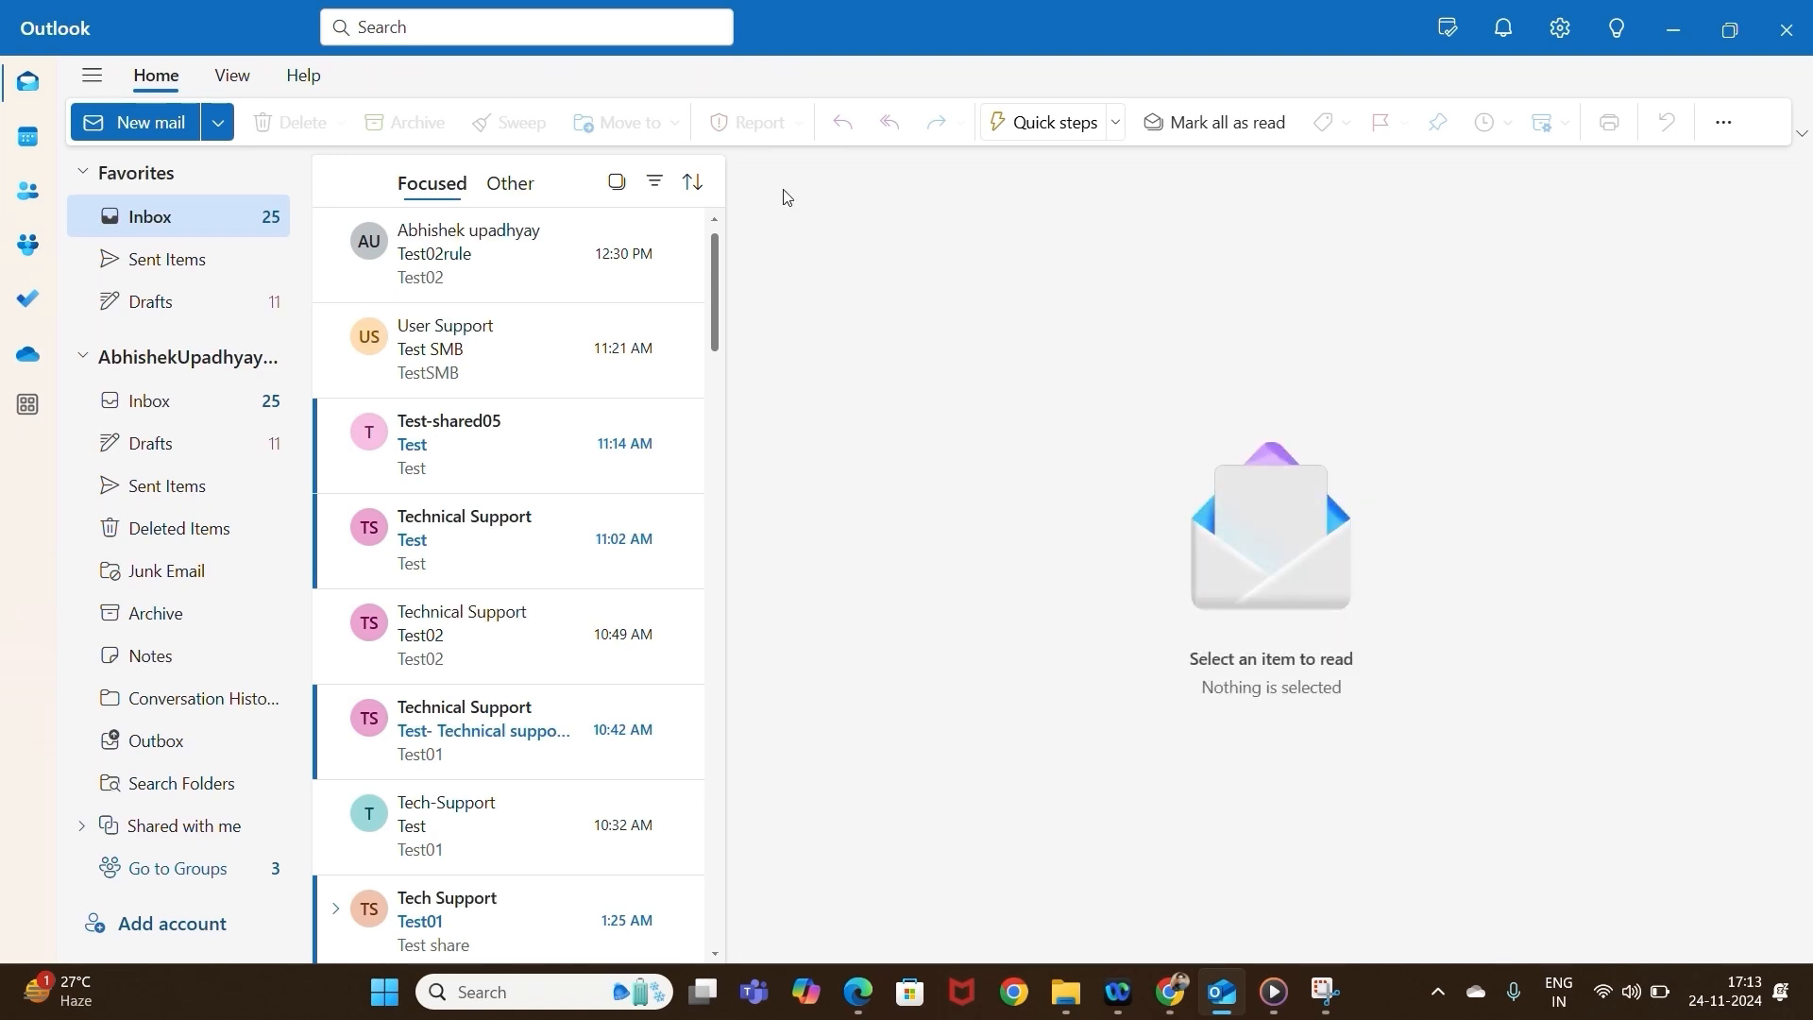
Switch to the recipient's mailbox in Edge, open the "Test Disclaimer Rule" message and check its body for the disclaimer text.
click(857, 992)
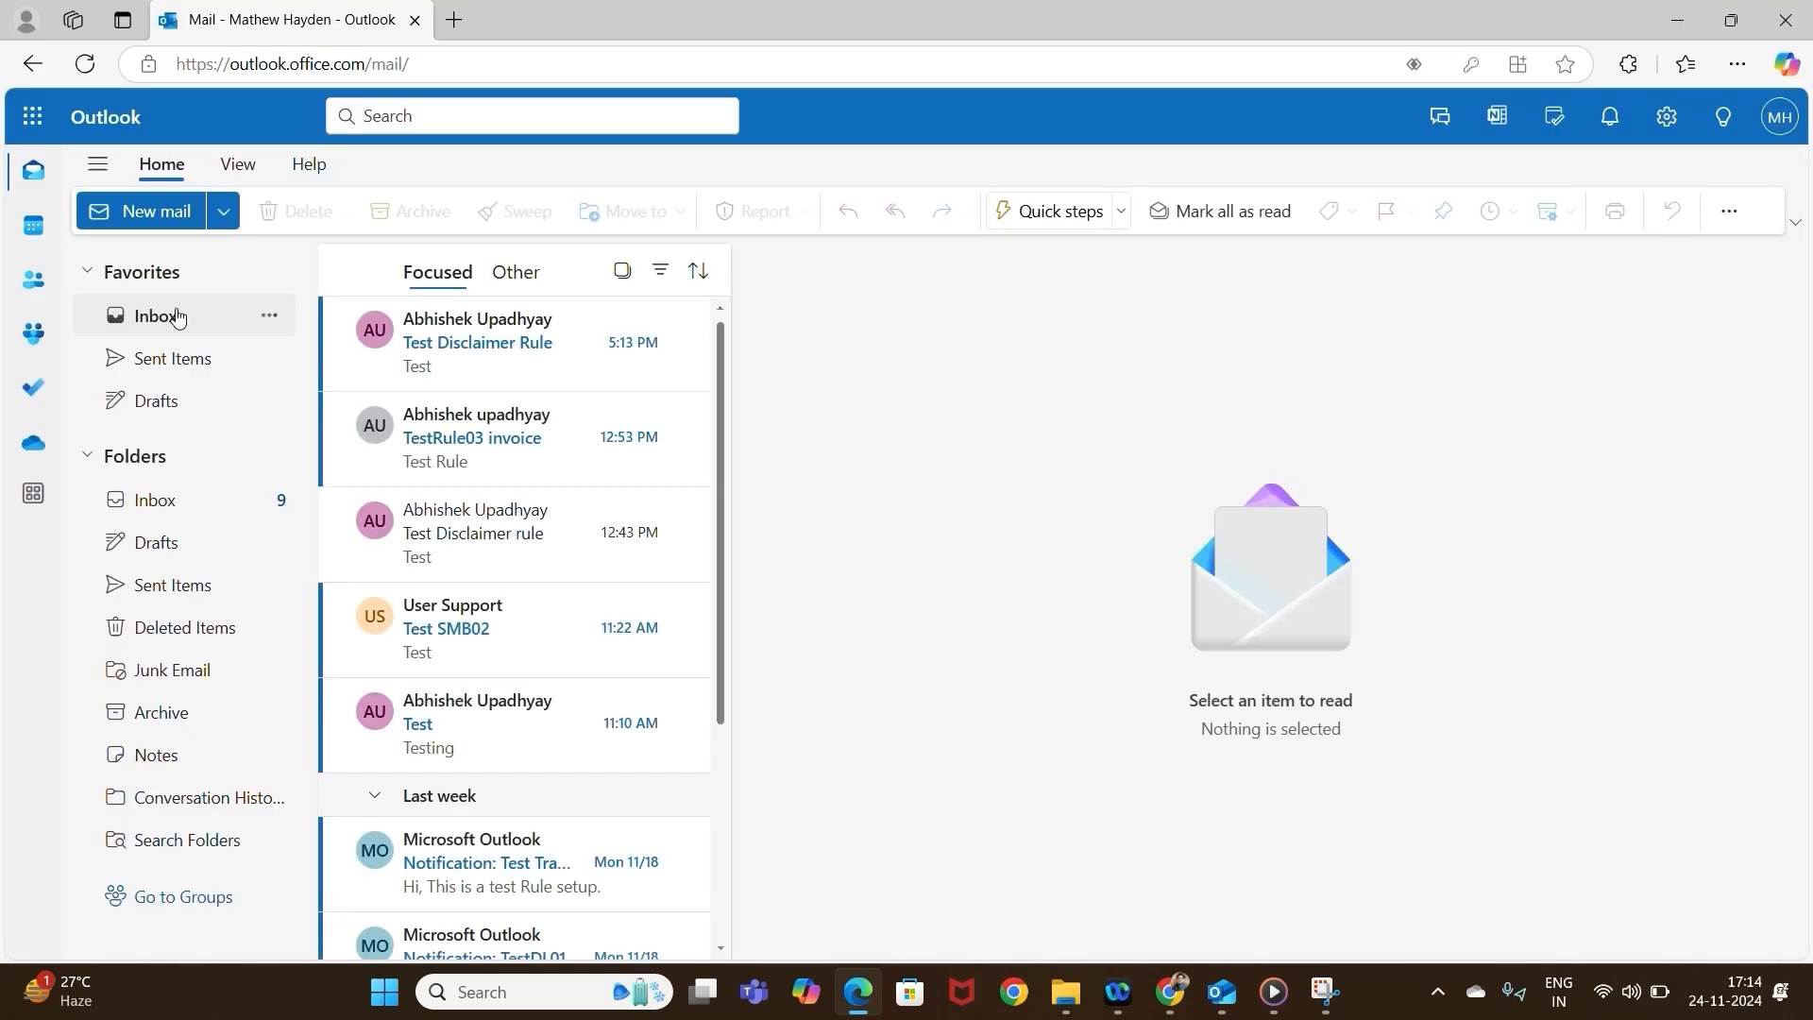
click(482, 363)
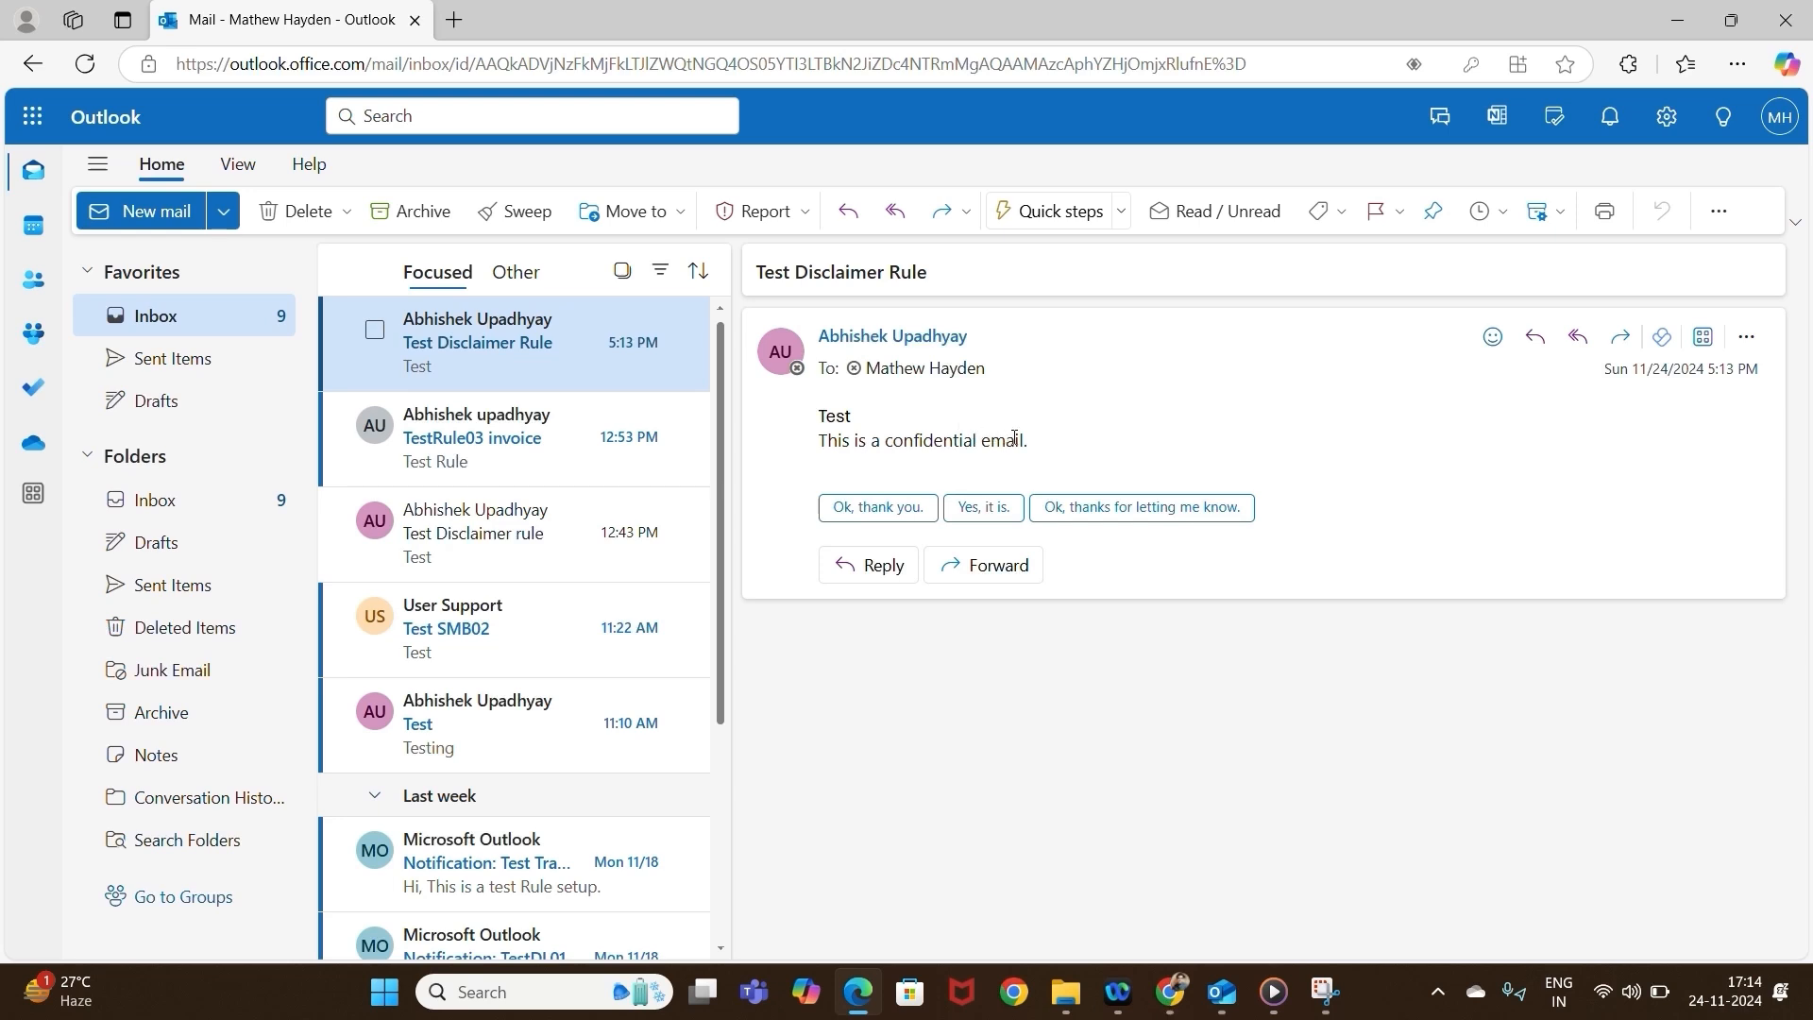
drag(1043, 452, 836, 461)
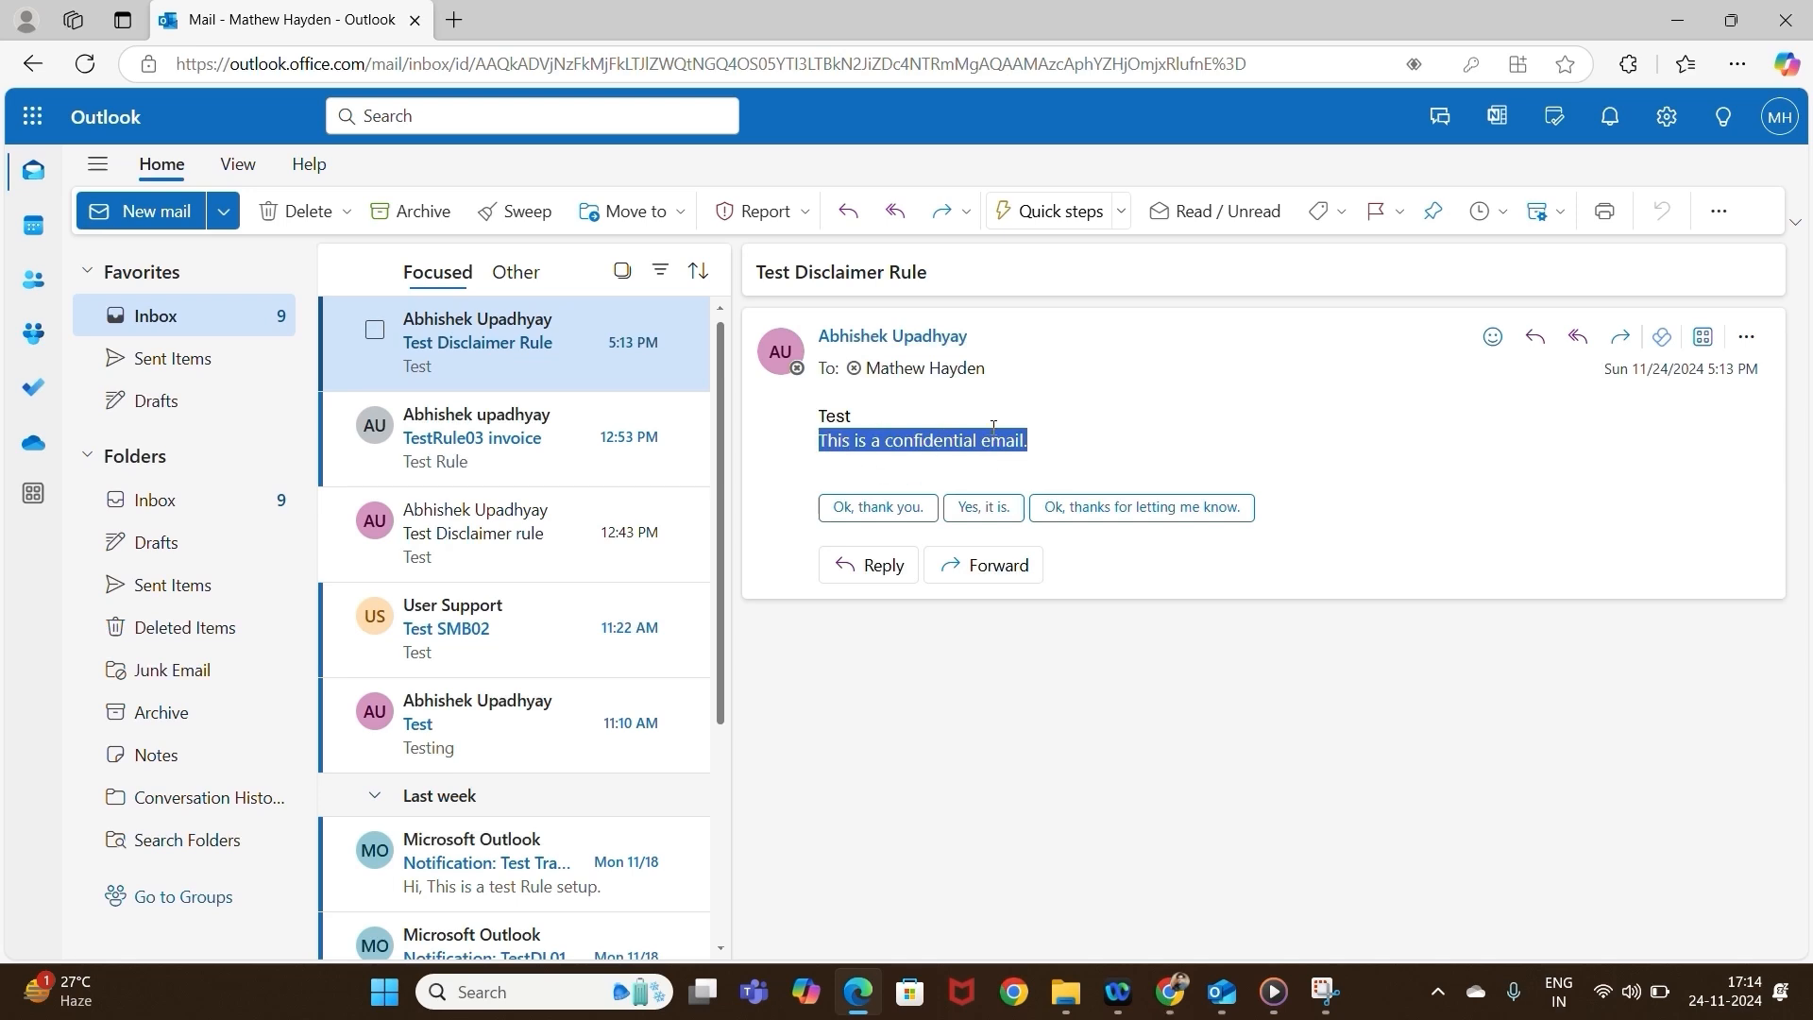
Switch back to the Exchange admin center, disable the Add Disclaimer rule and close its details.
mouse_move(1170, 992)
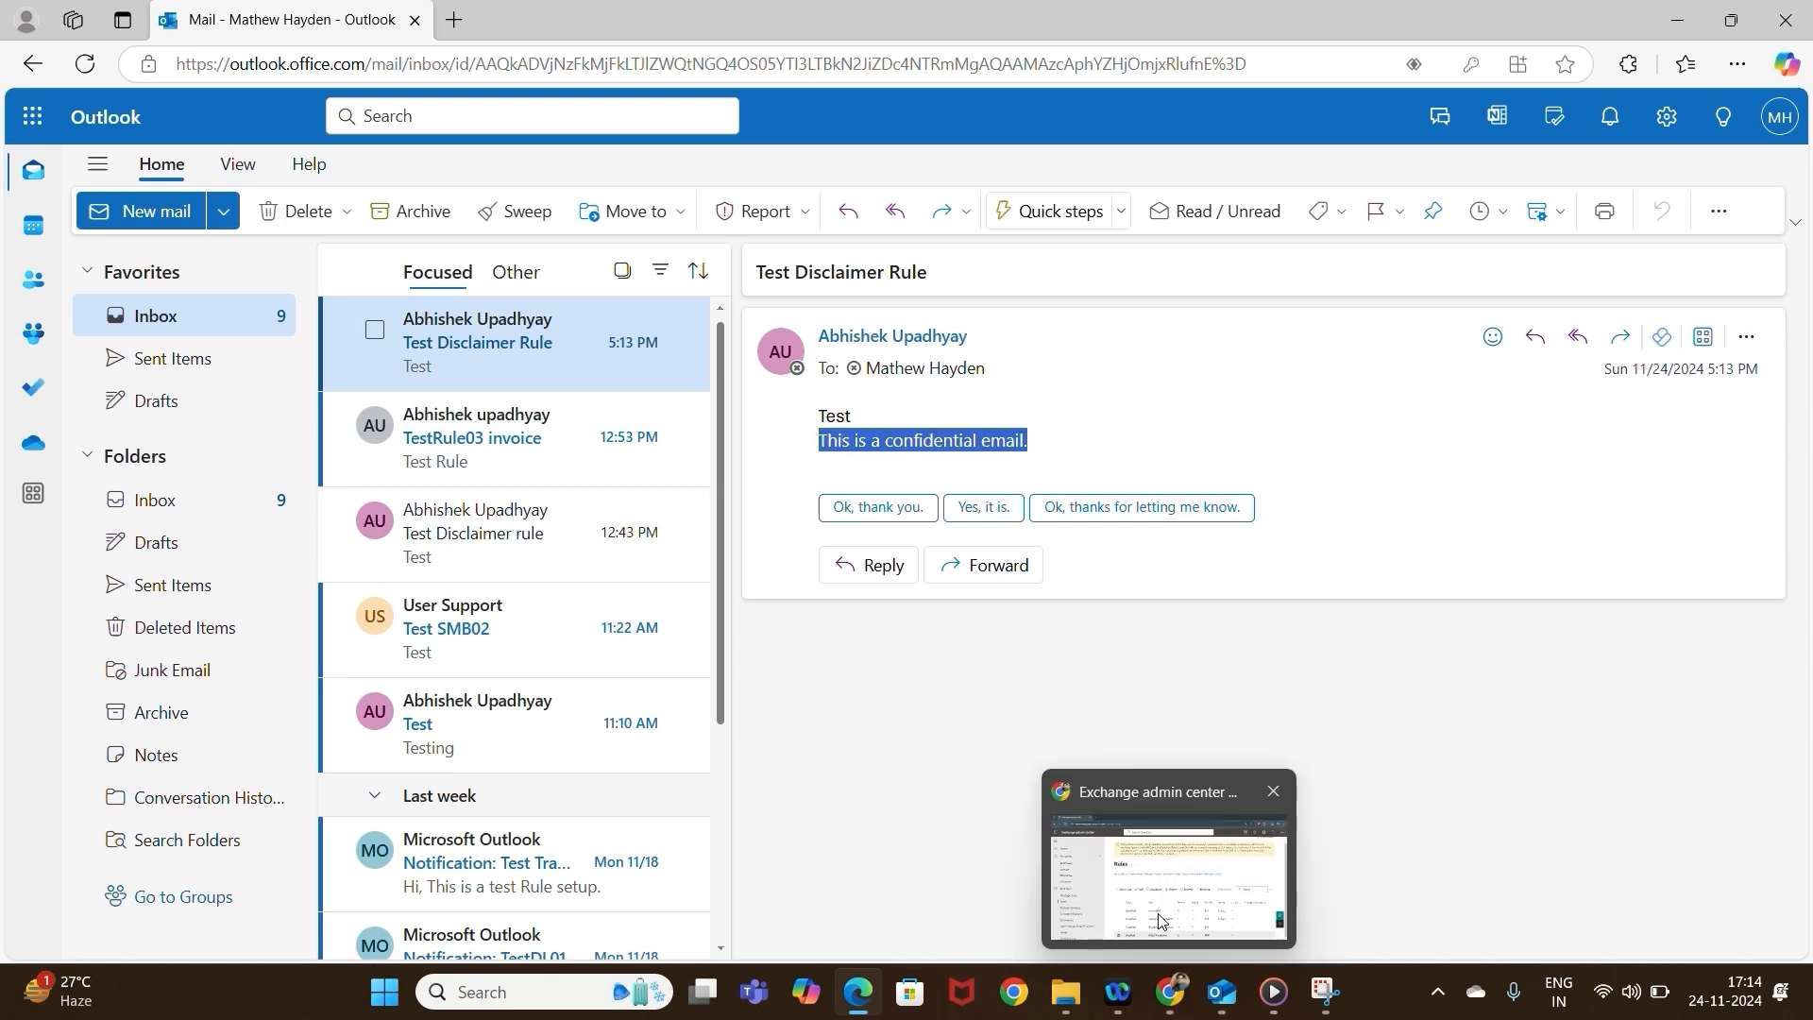
click(1158, 914)
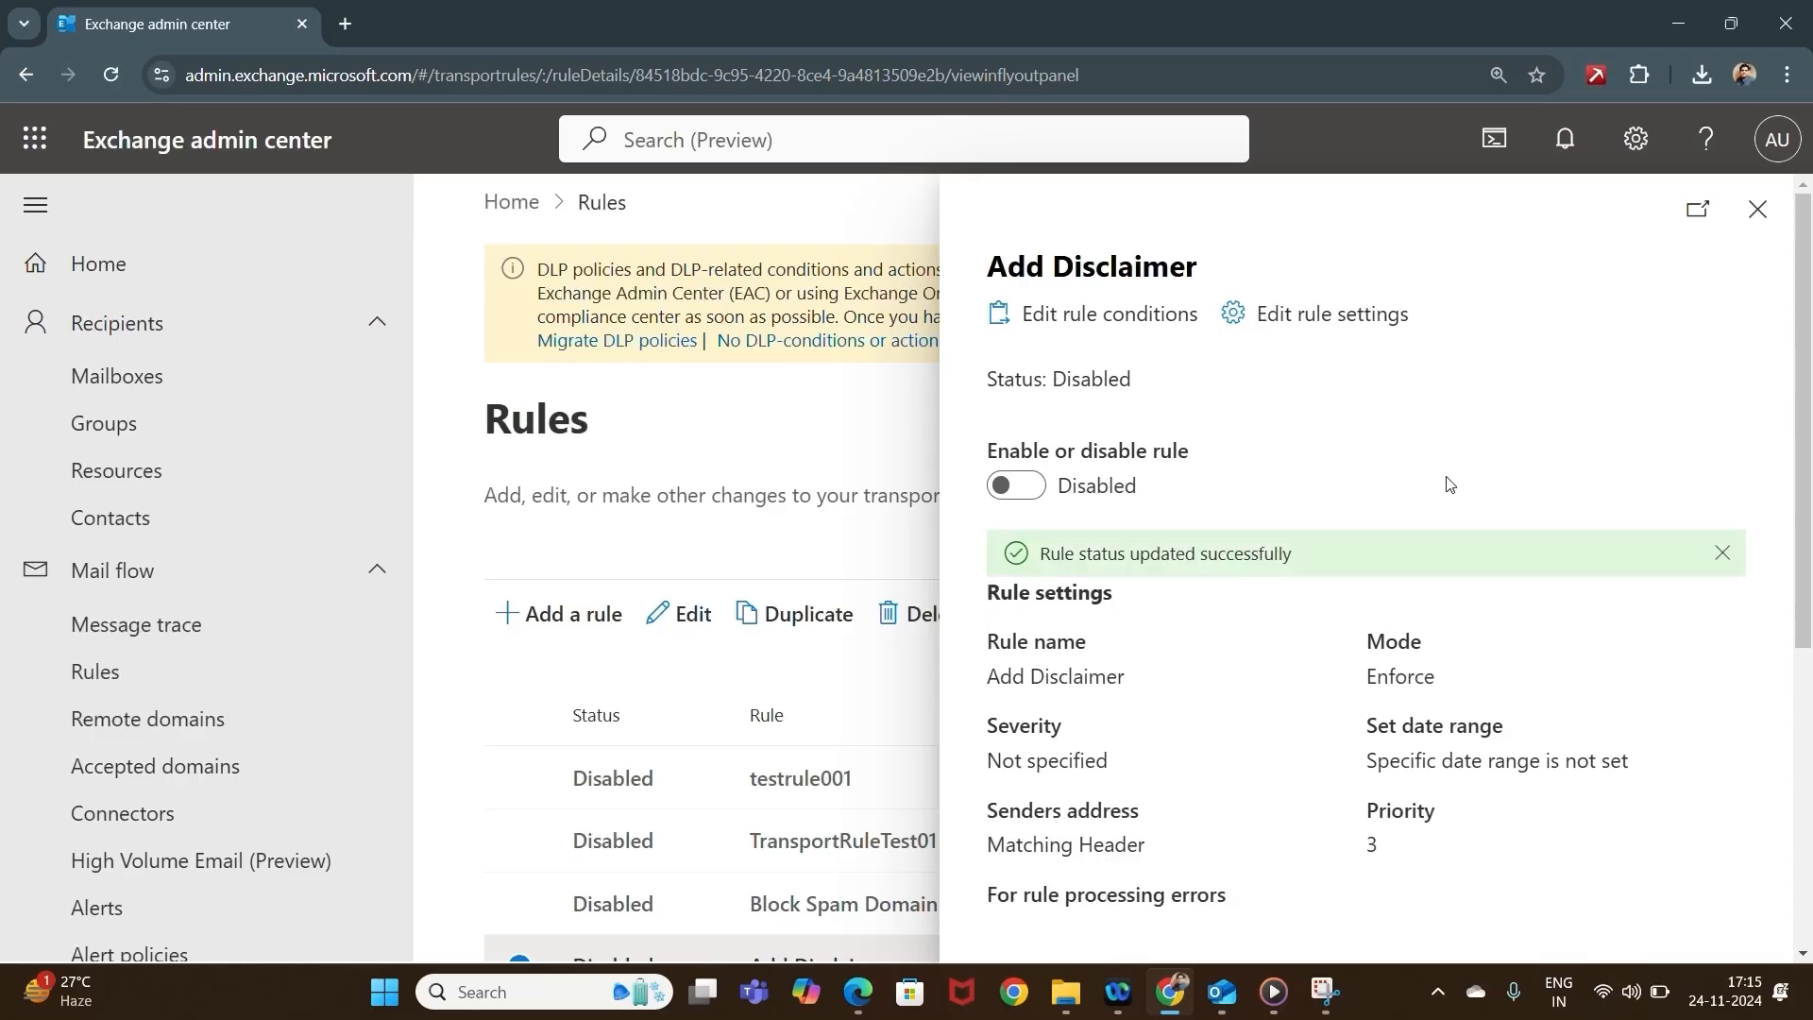
click(1747, 215)
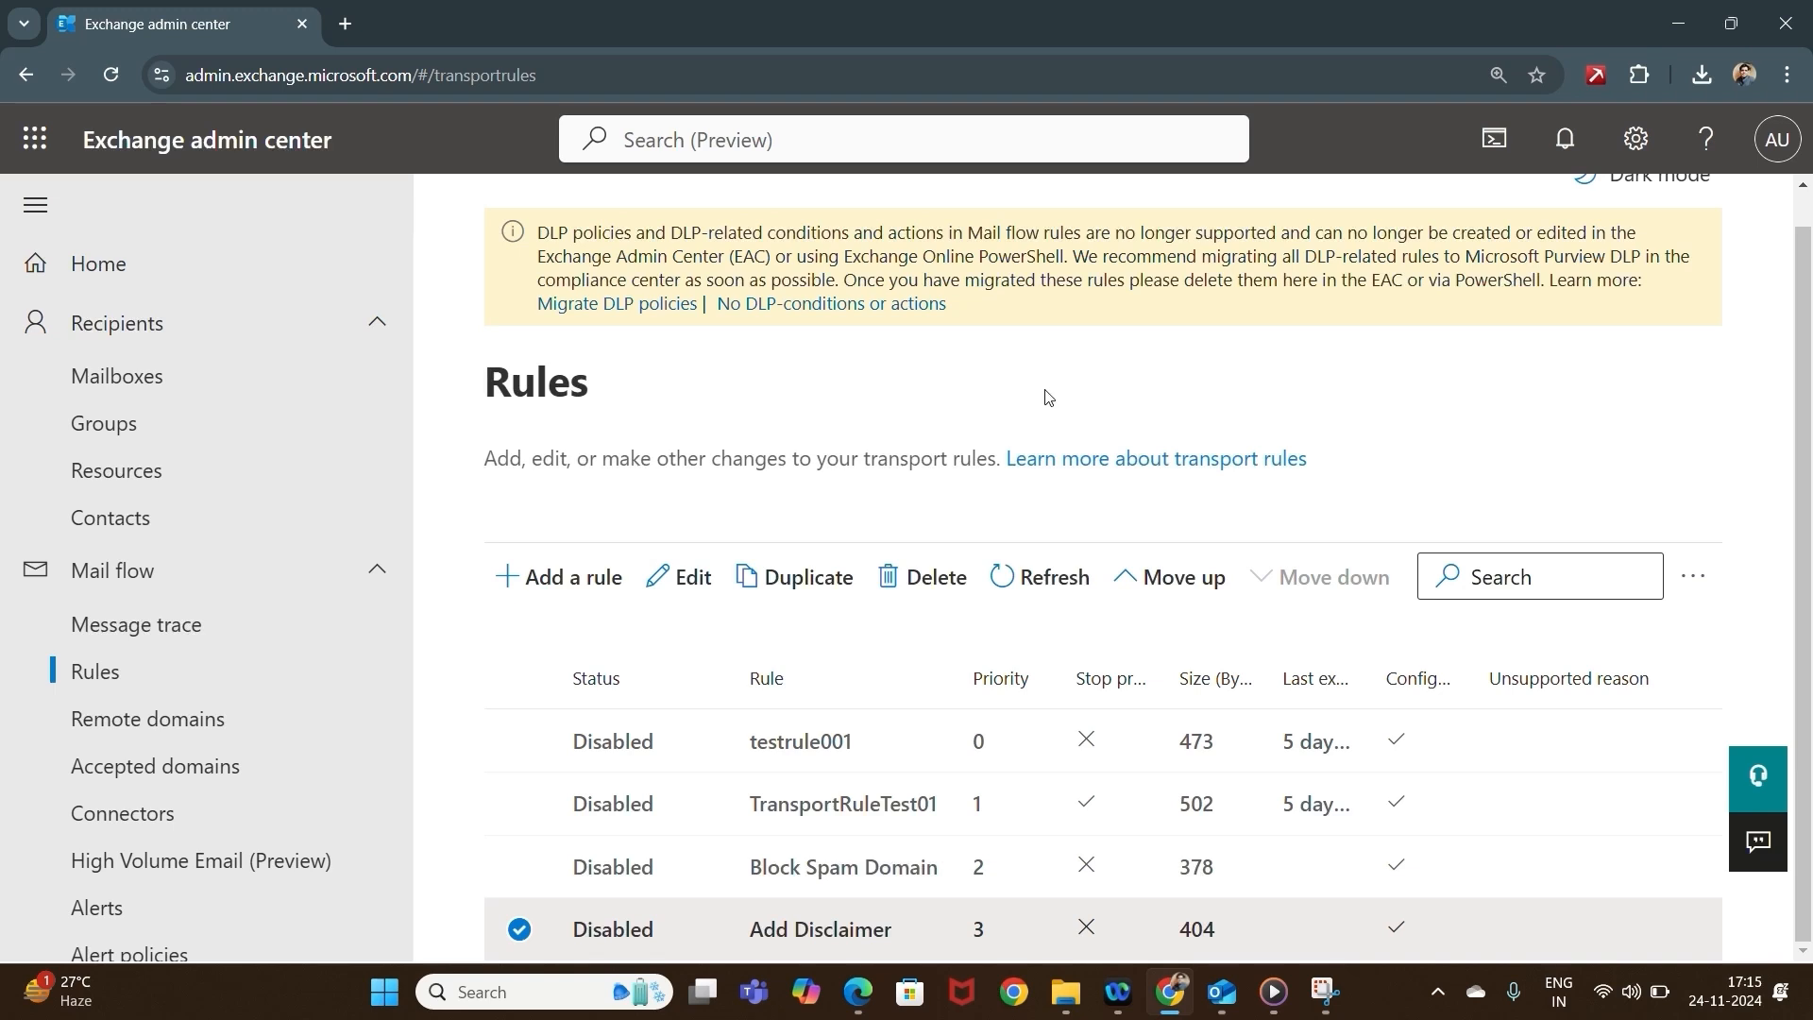
Create a new transport rule from scratch and name it "Redirect Invoices".
click(553, 577)
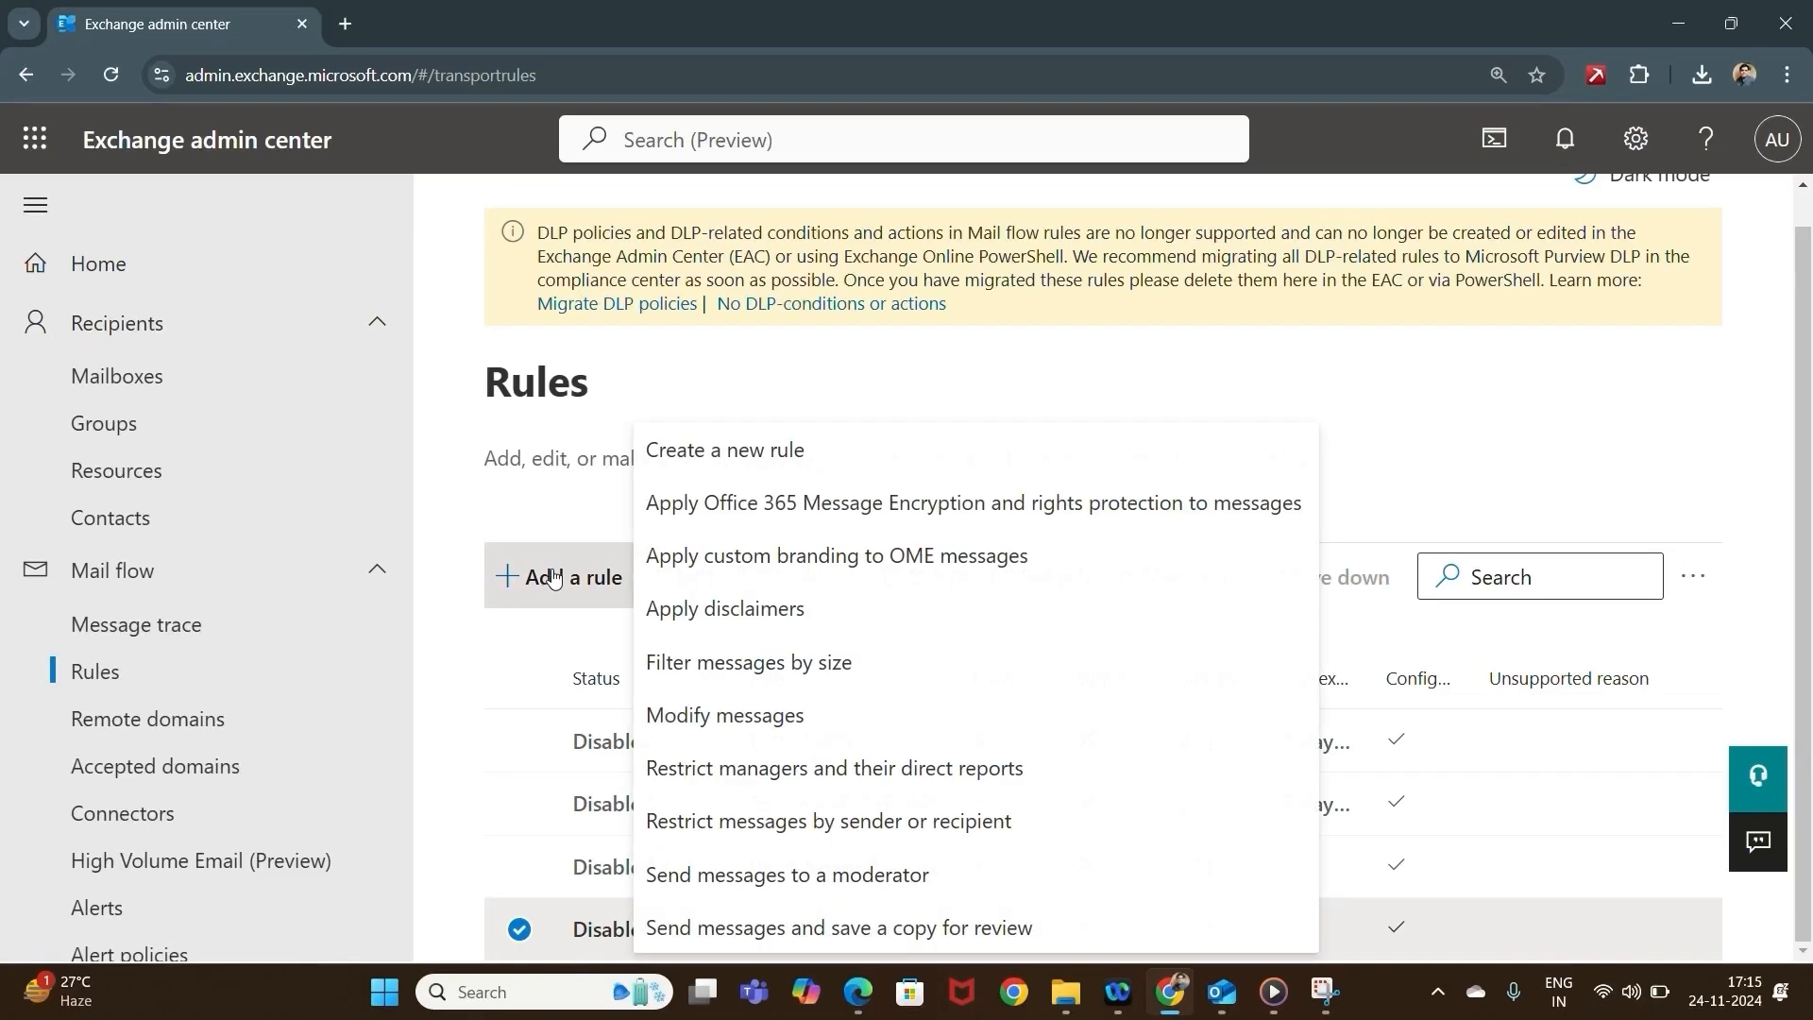
click(770, 453)
click(741, 580)
text(R)
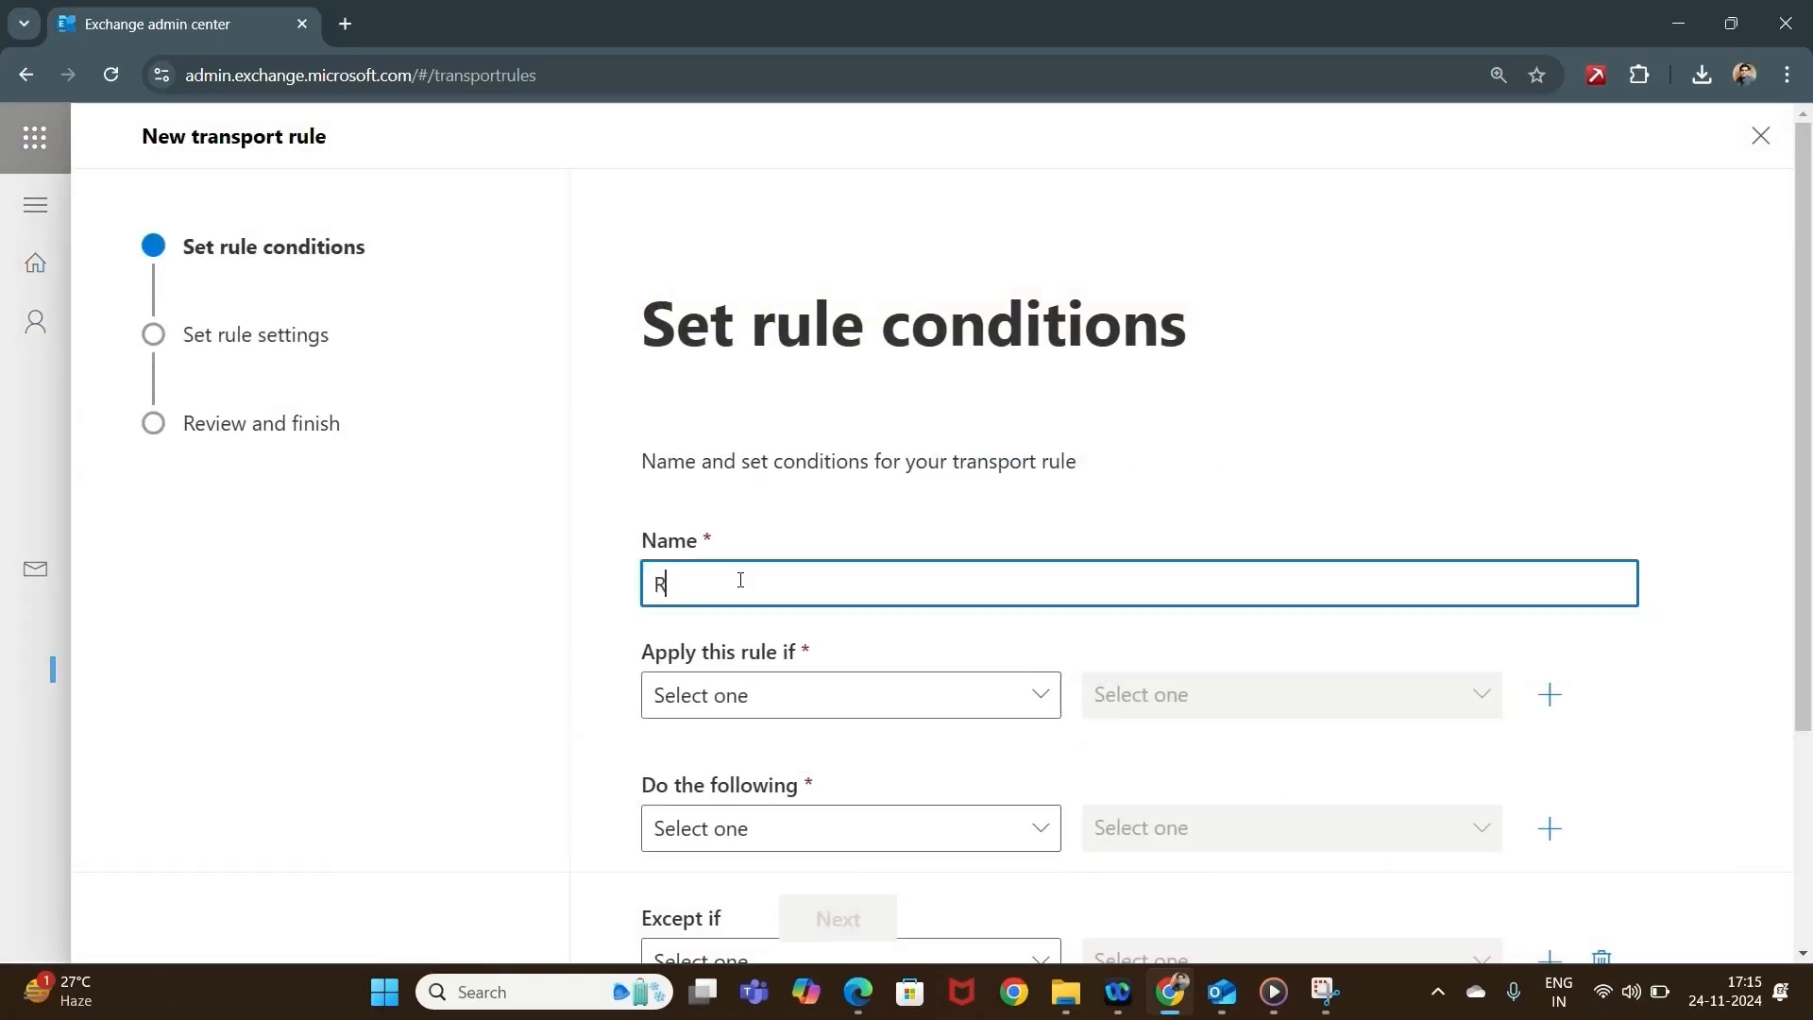
text(edirect Invoices)
Set the rule's condition to subject includes any of these words, and save "Invoice" as the word.
click(861, 703)
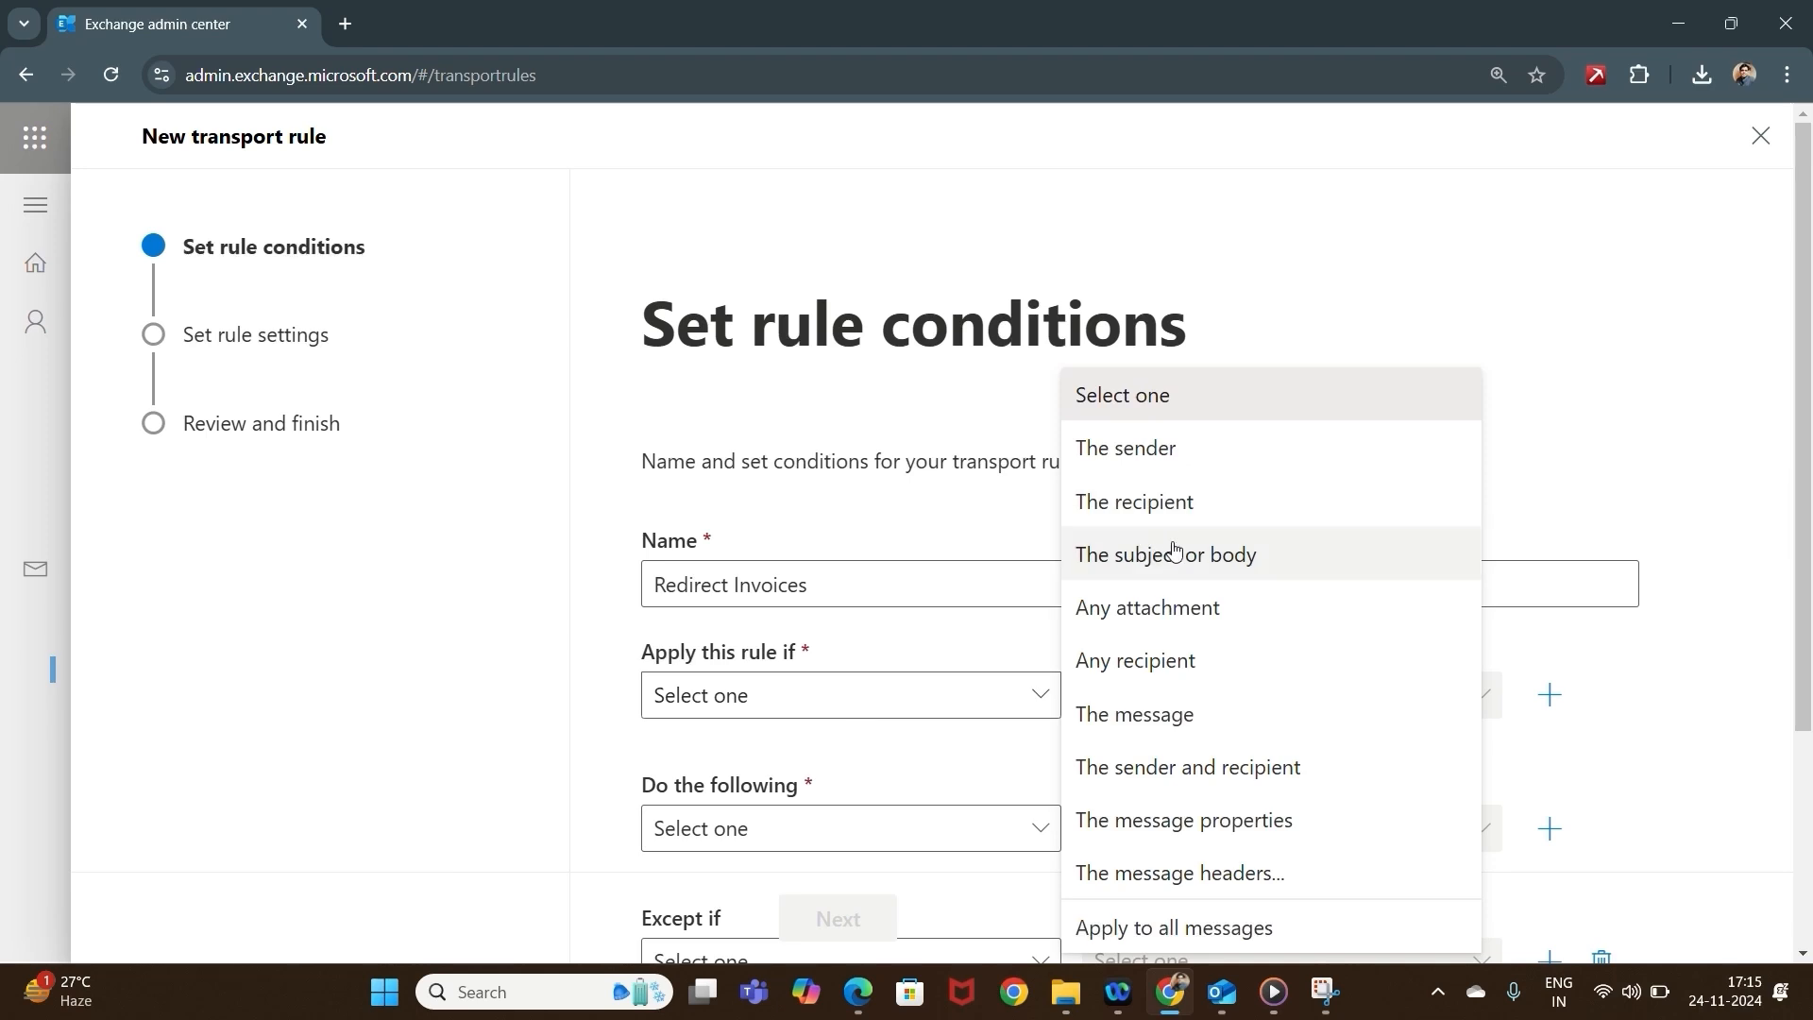
click(1149, 559)
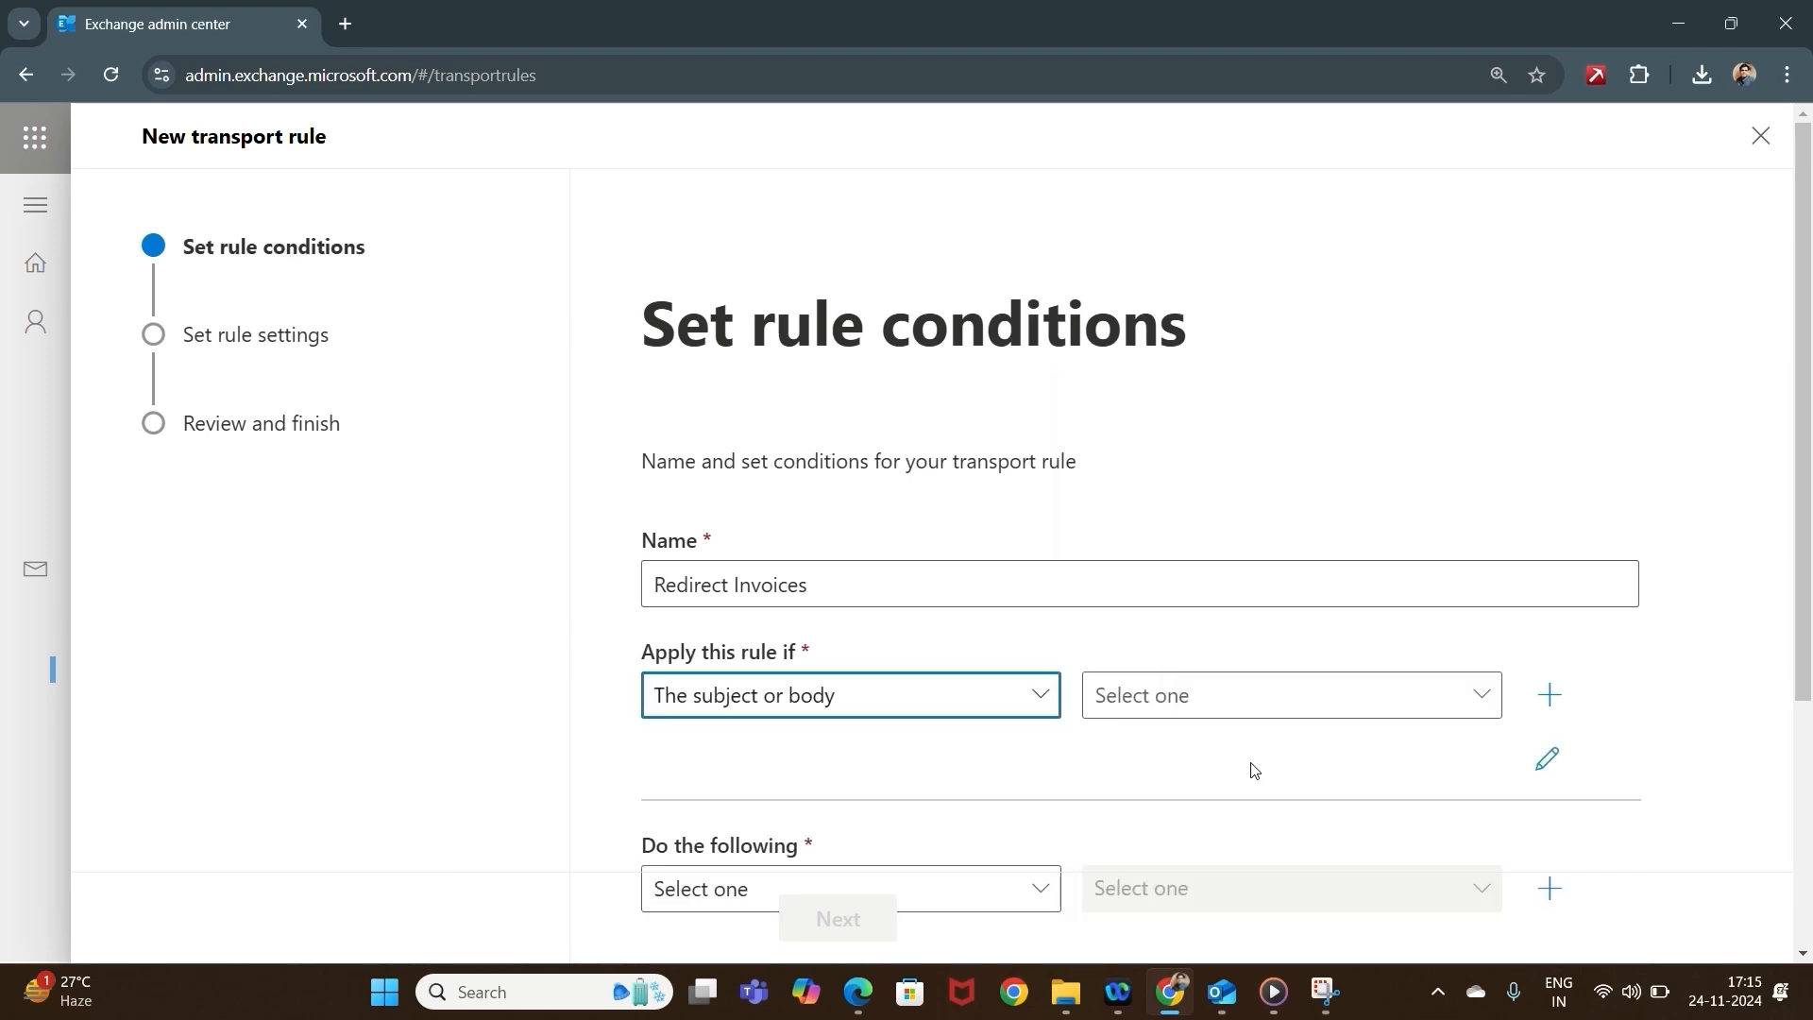
click(1326, 713)
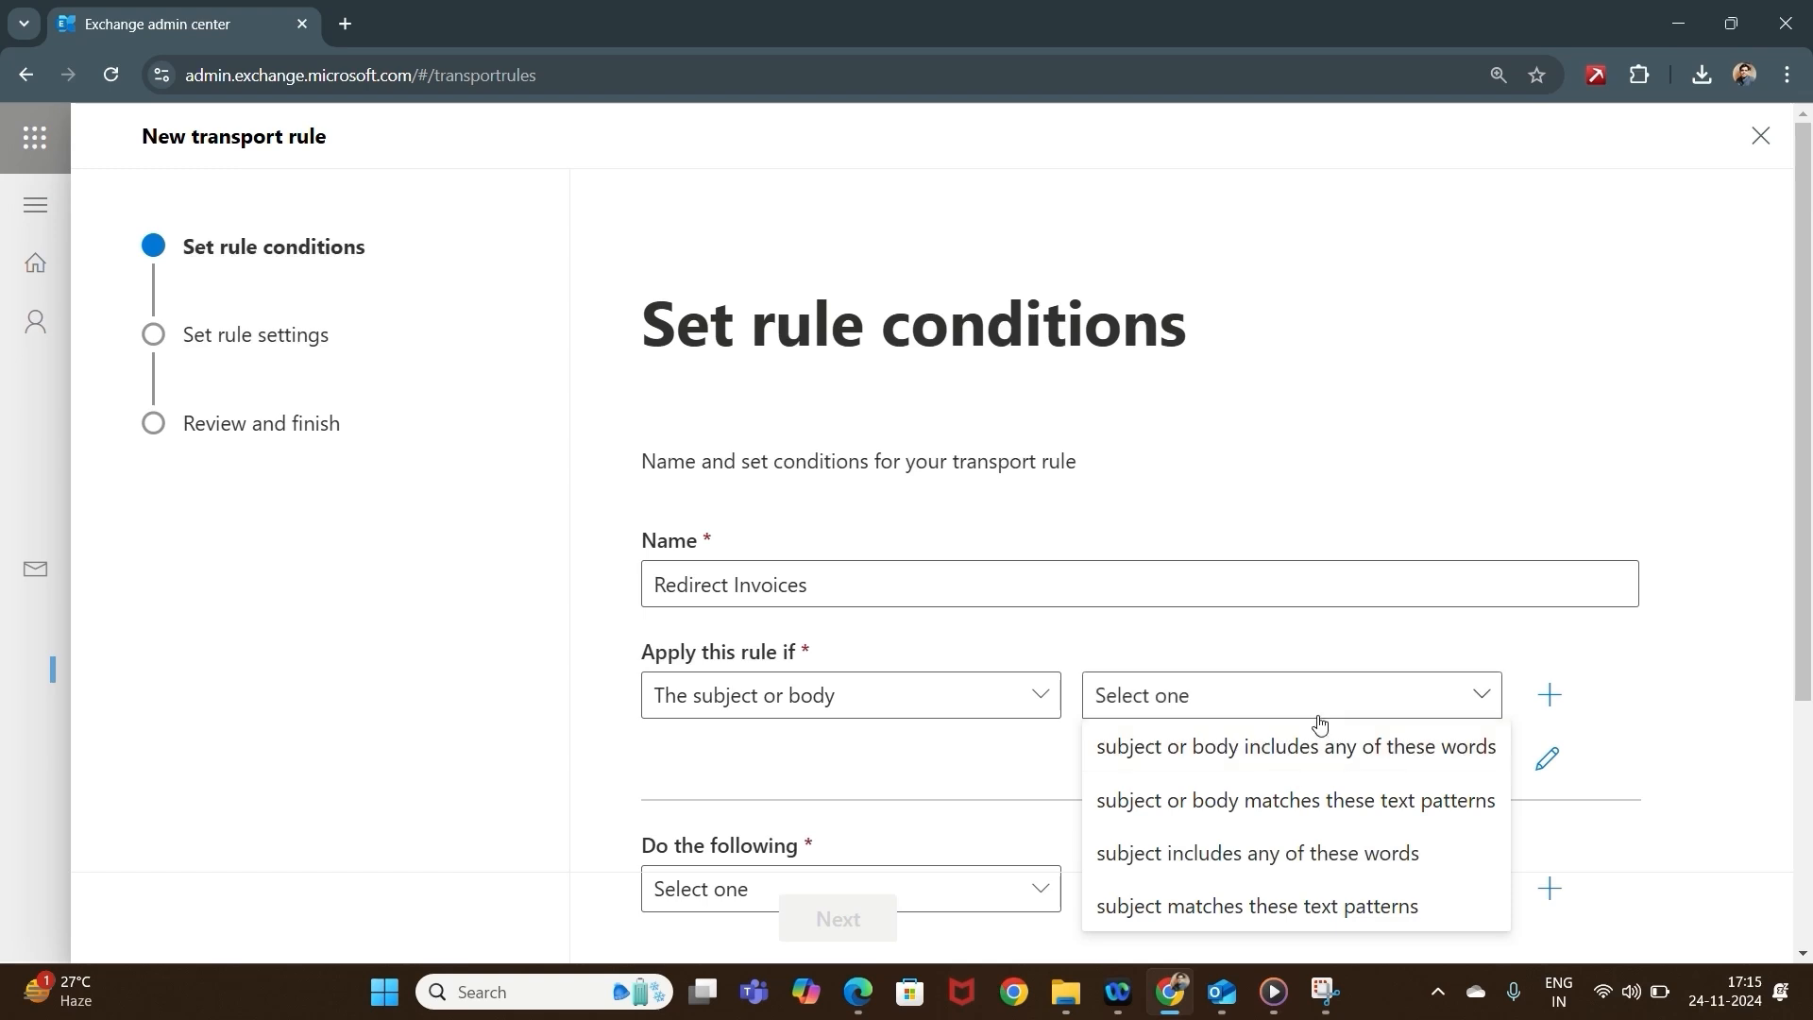
click(1214, 855)
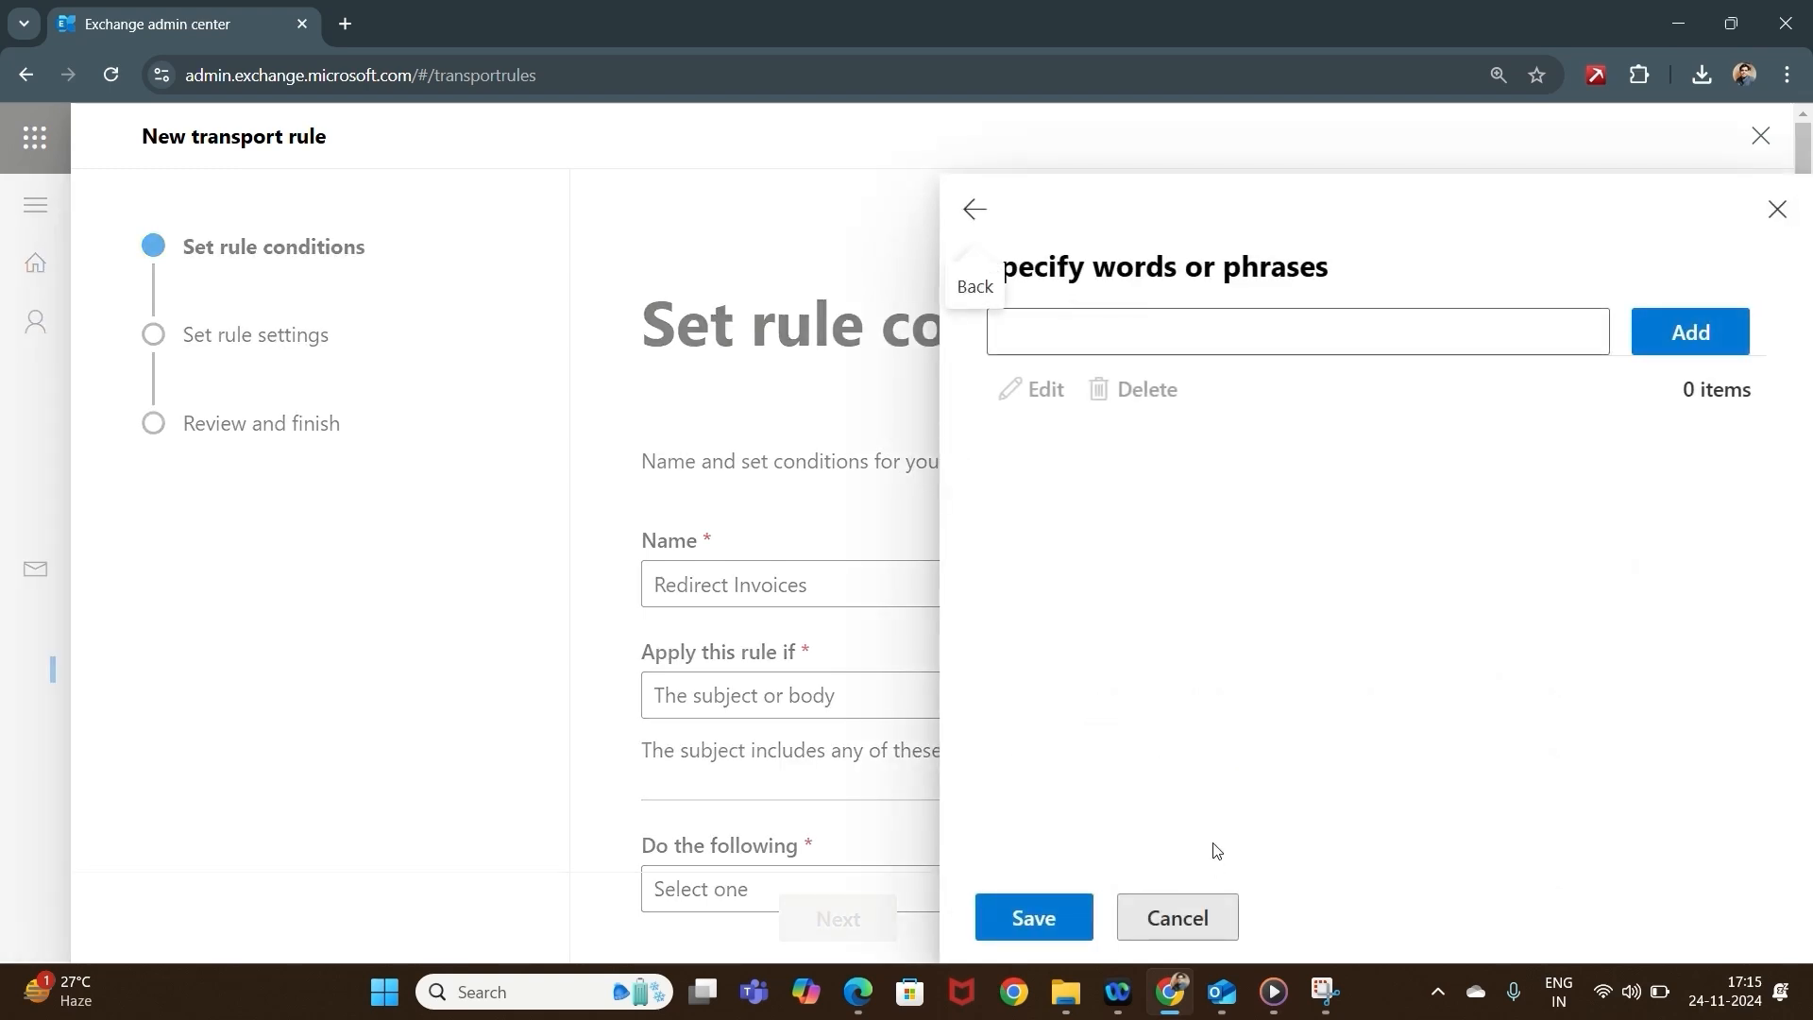
click(1151, 324)
text(Invoice)
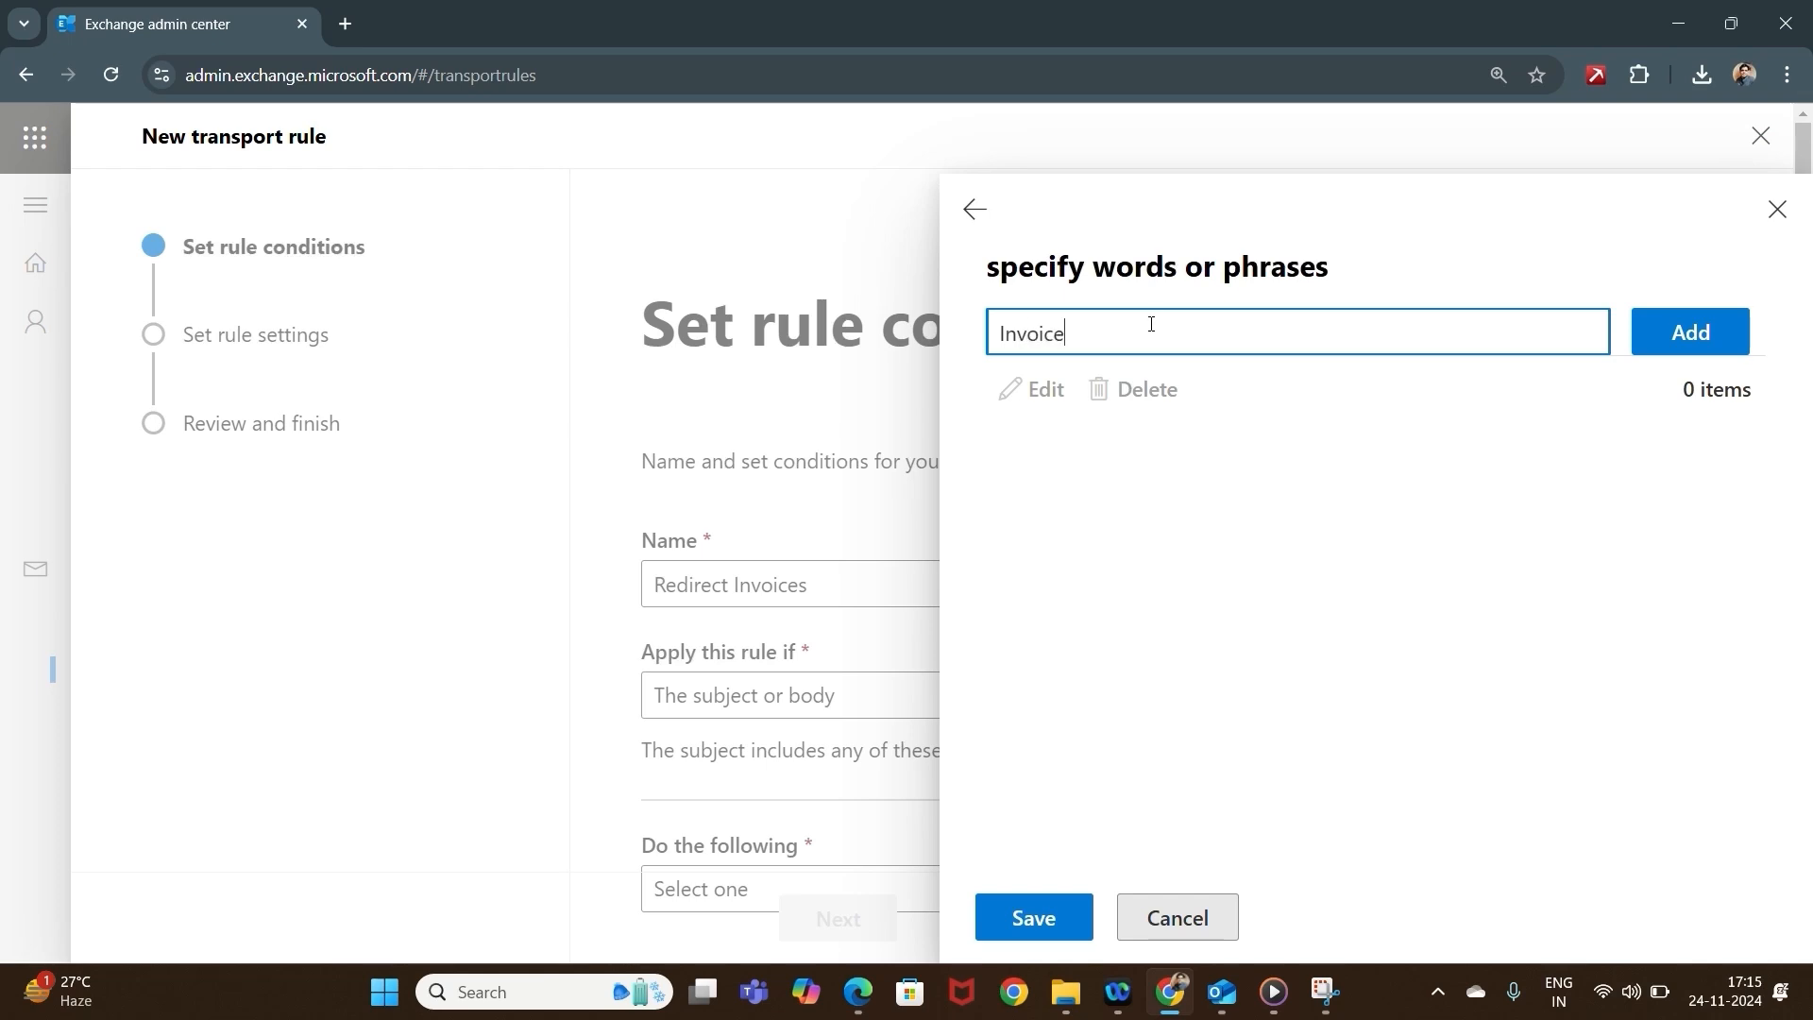
click(1689, 331)
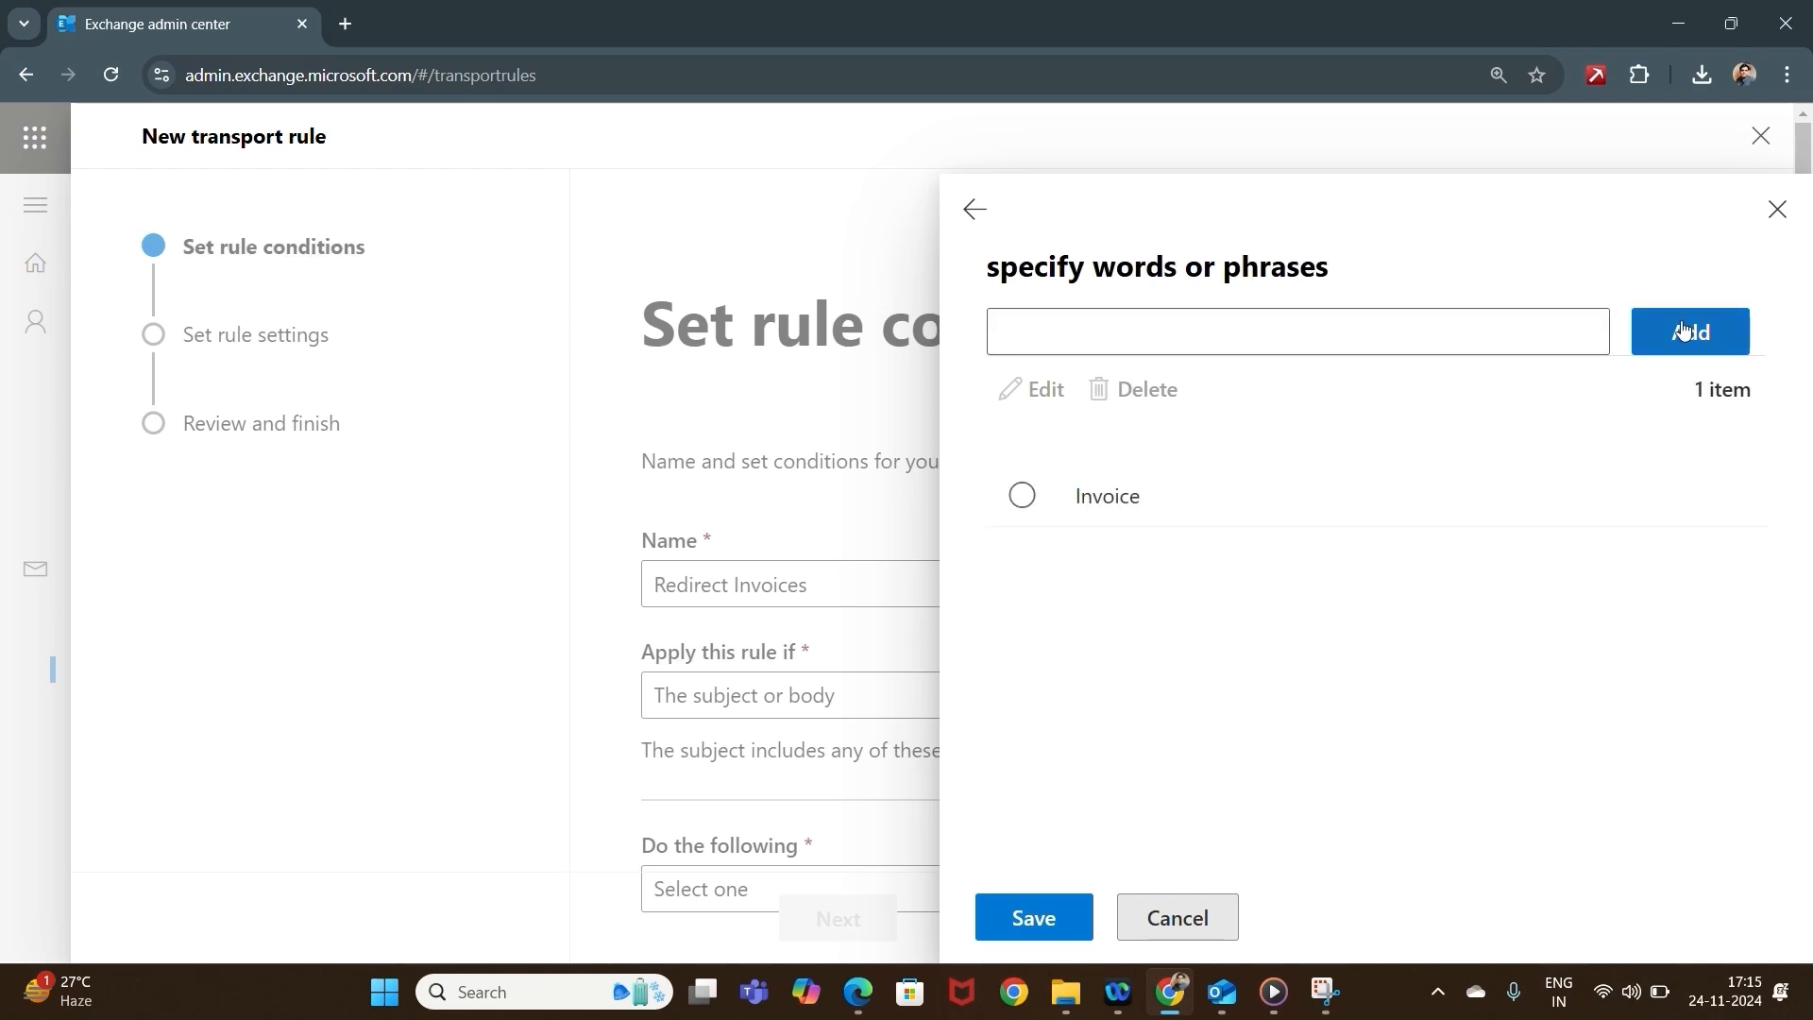
click(1033, 915)
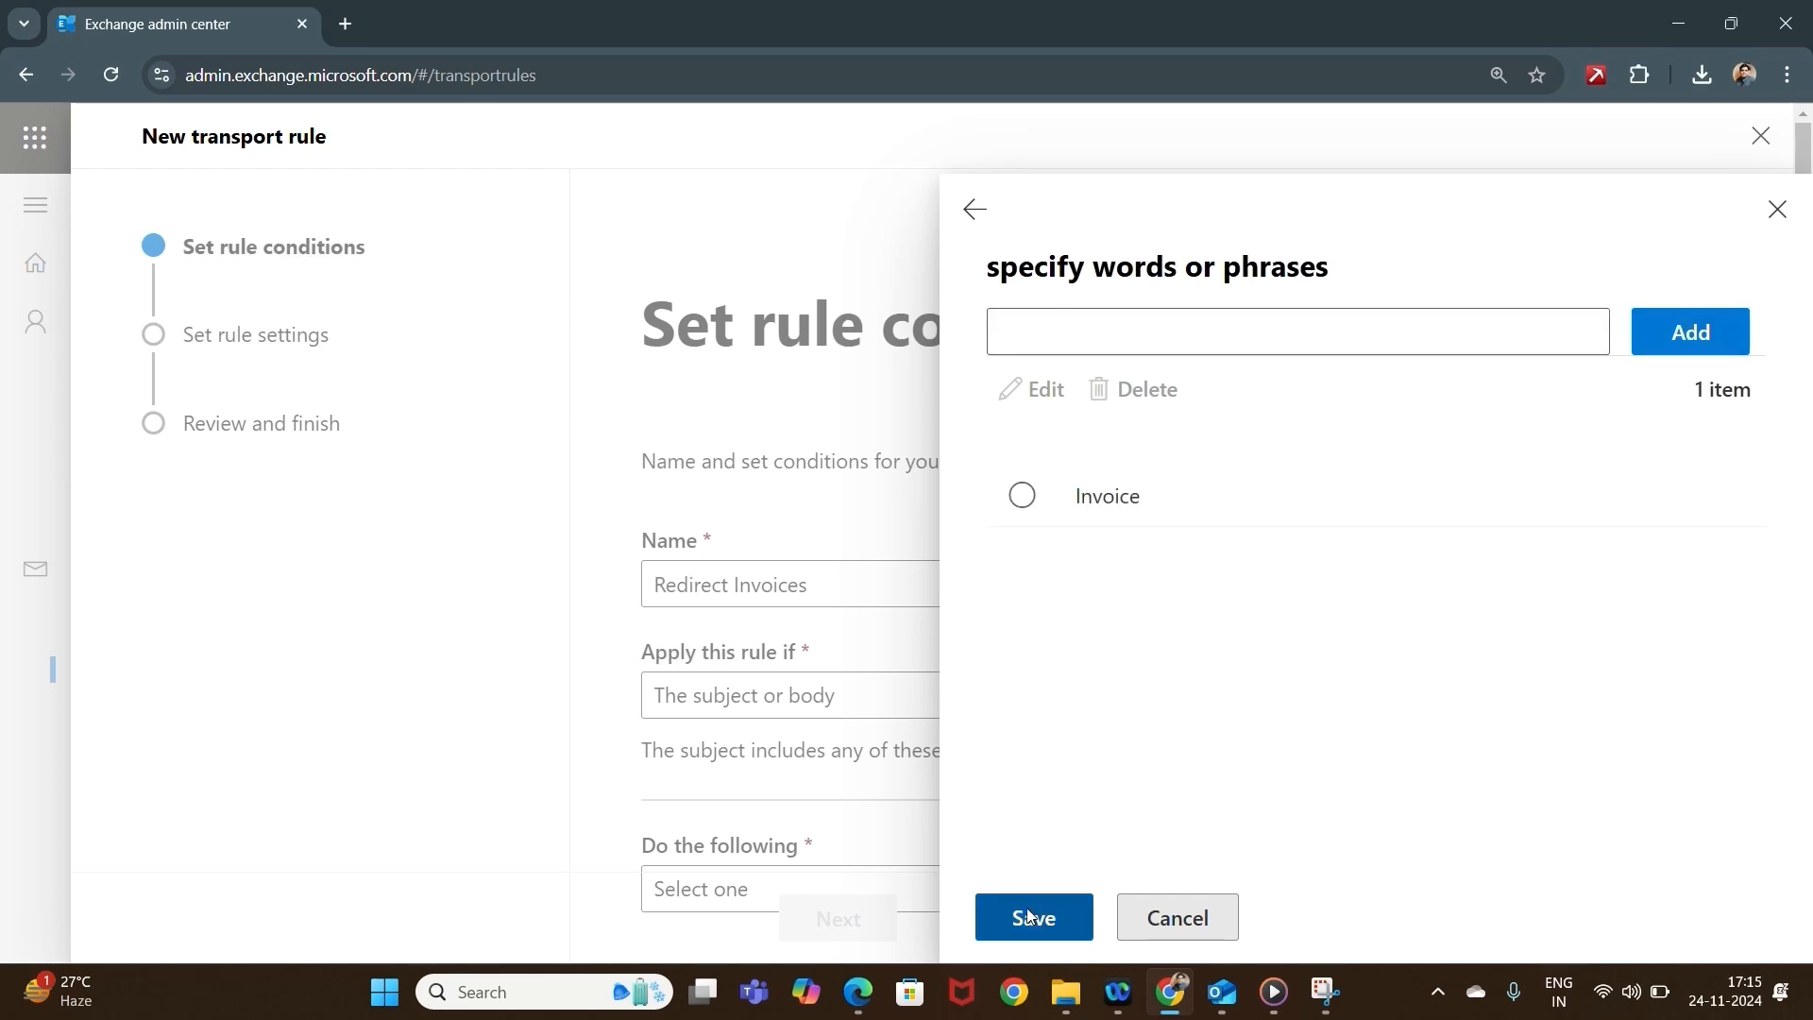
Set the rule's action to redirect the message to these recipients.
scroll(472, 767, down, 1)
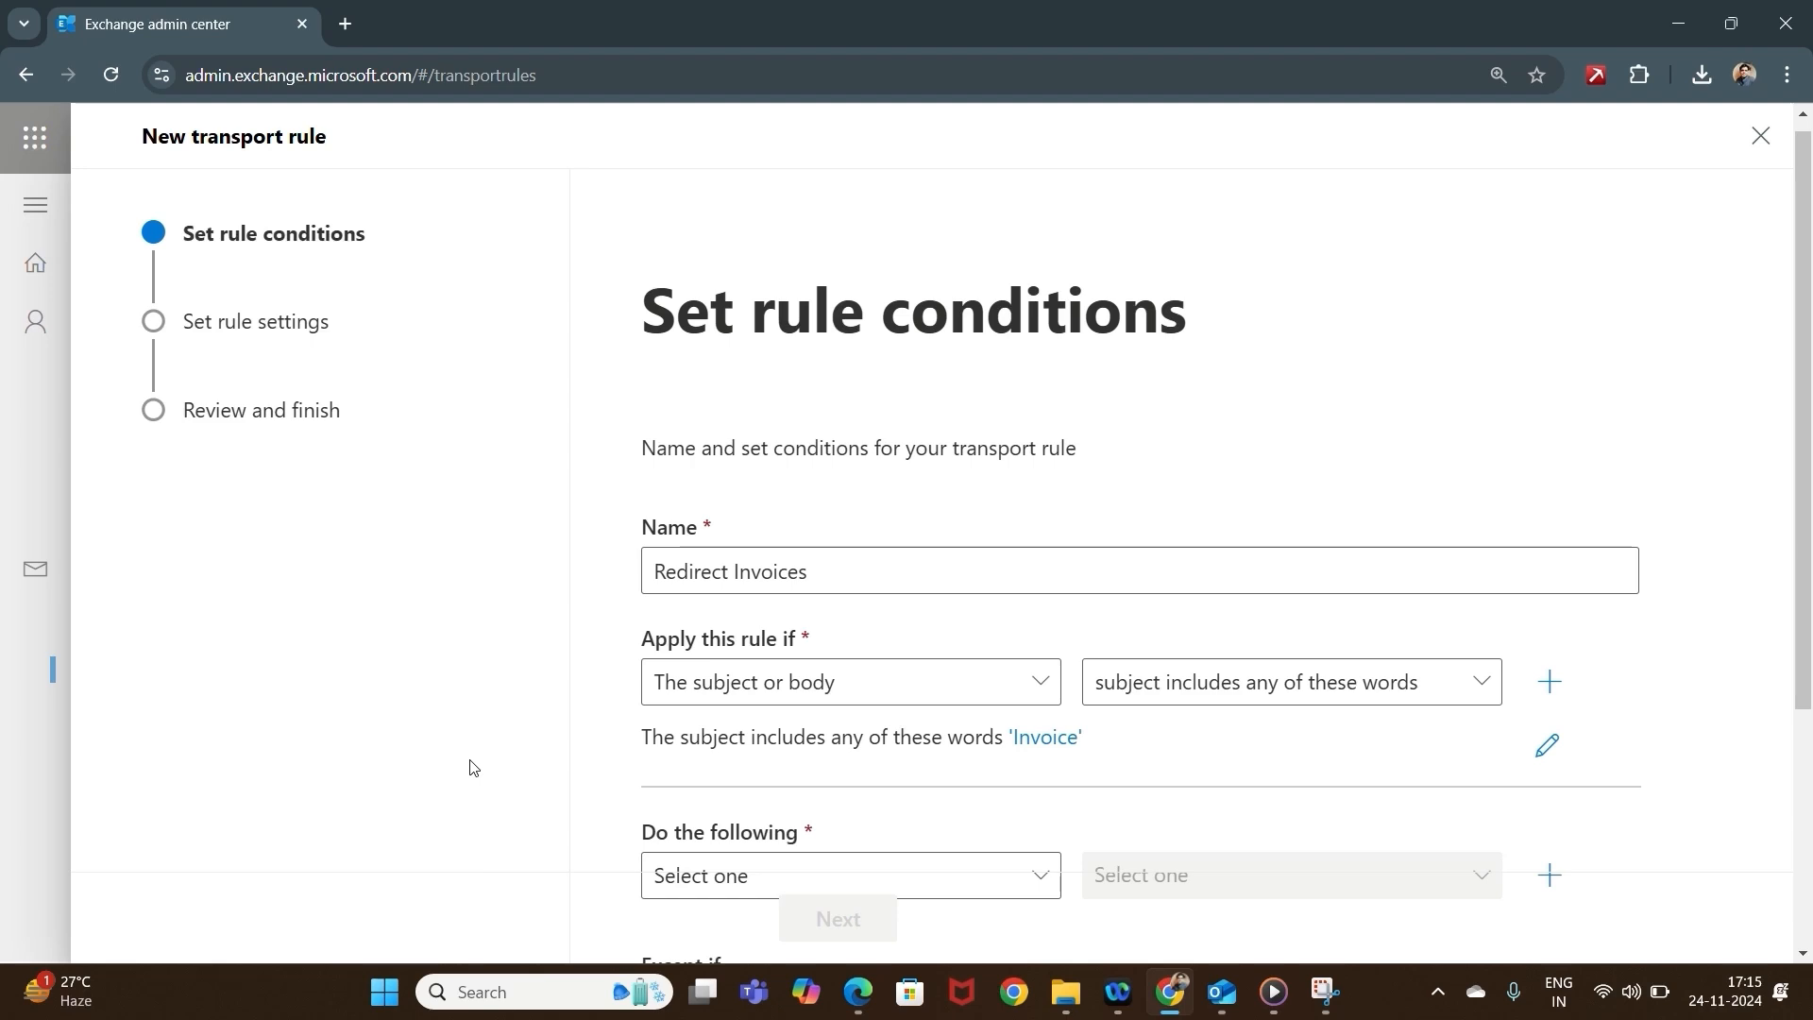
scroll(472, 766, down, 3)
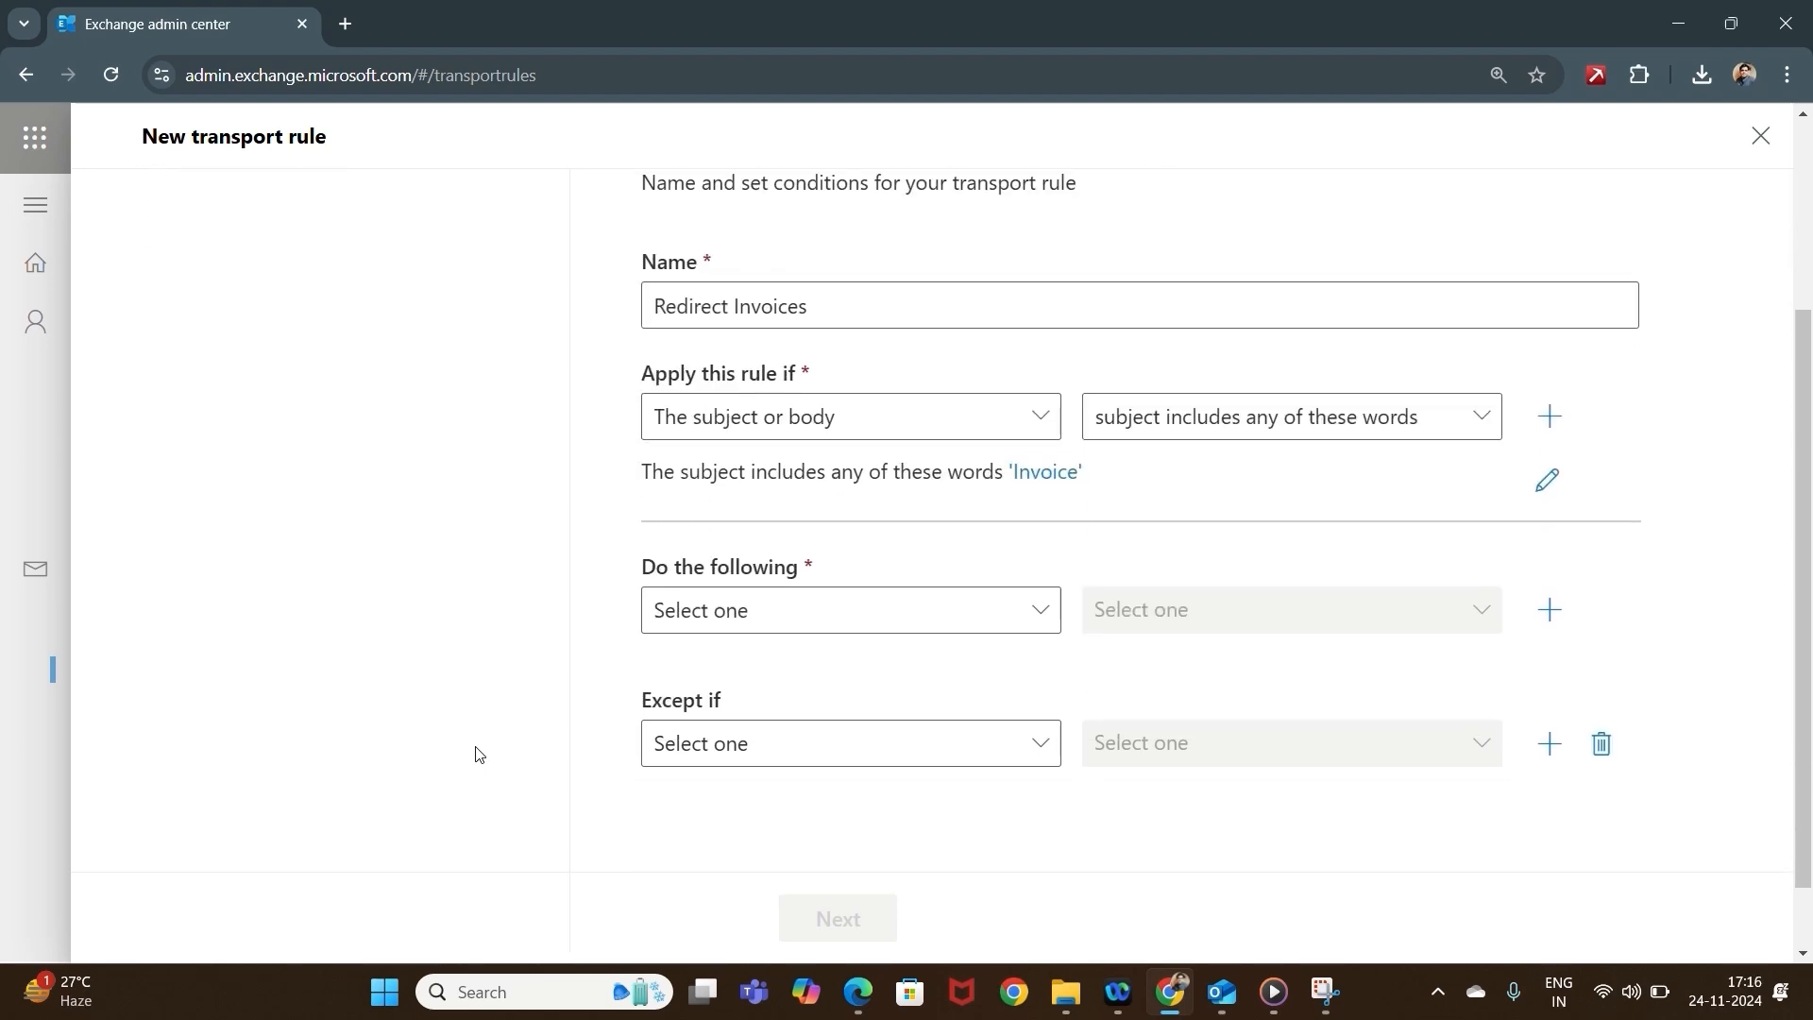
click(967, 615)
click(1197, 518)
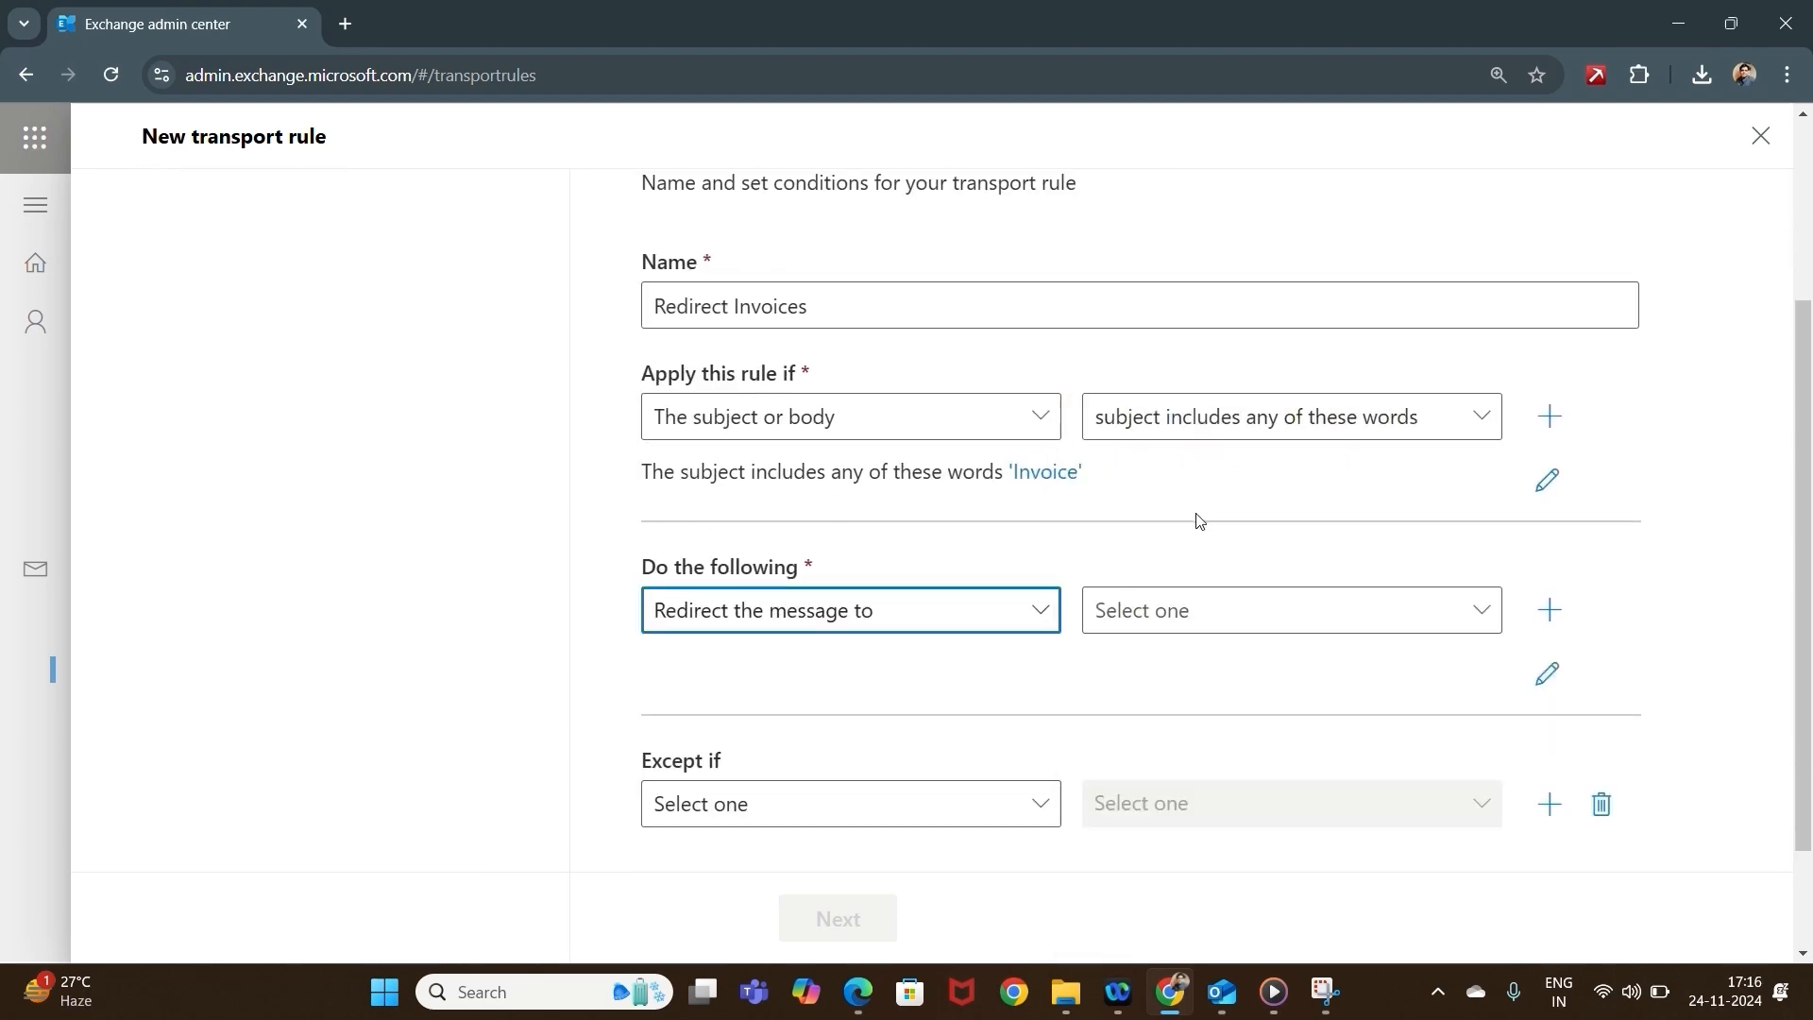
click(1210, 630)
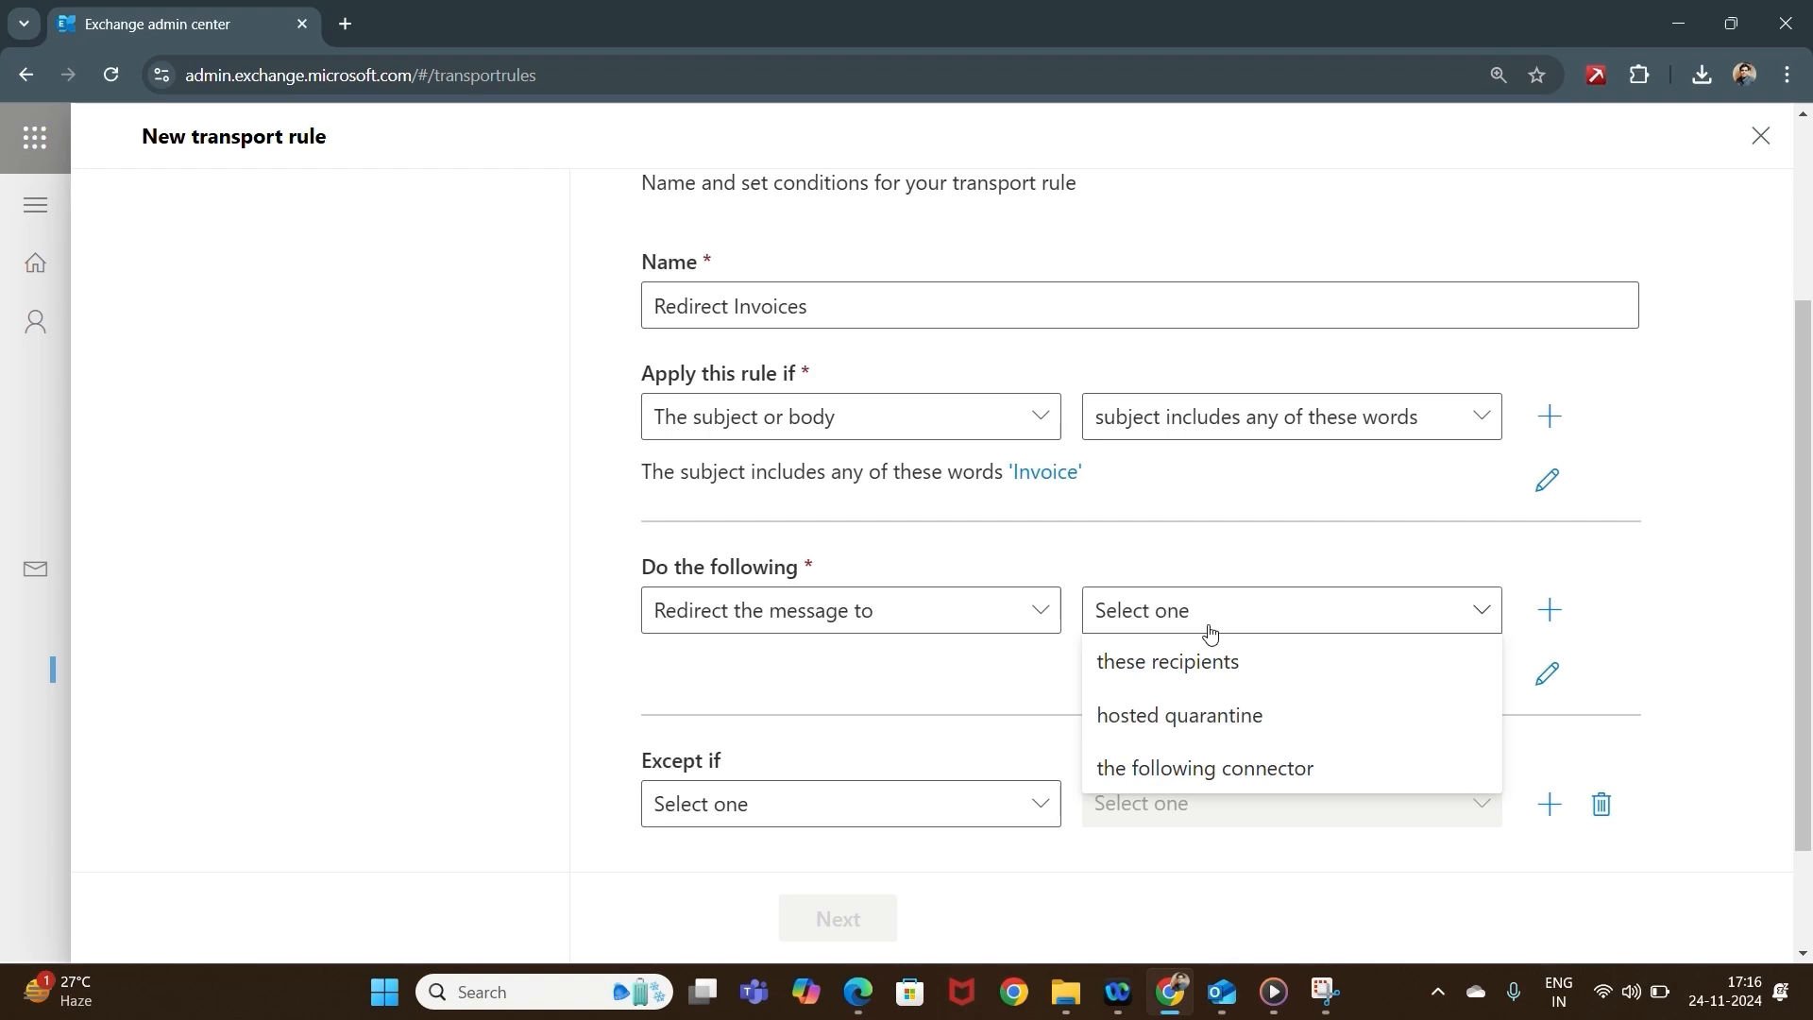
click(1171, 664)
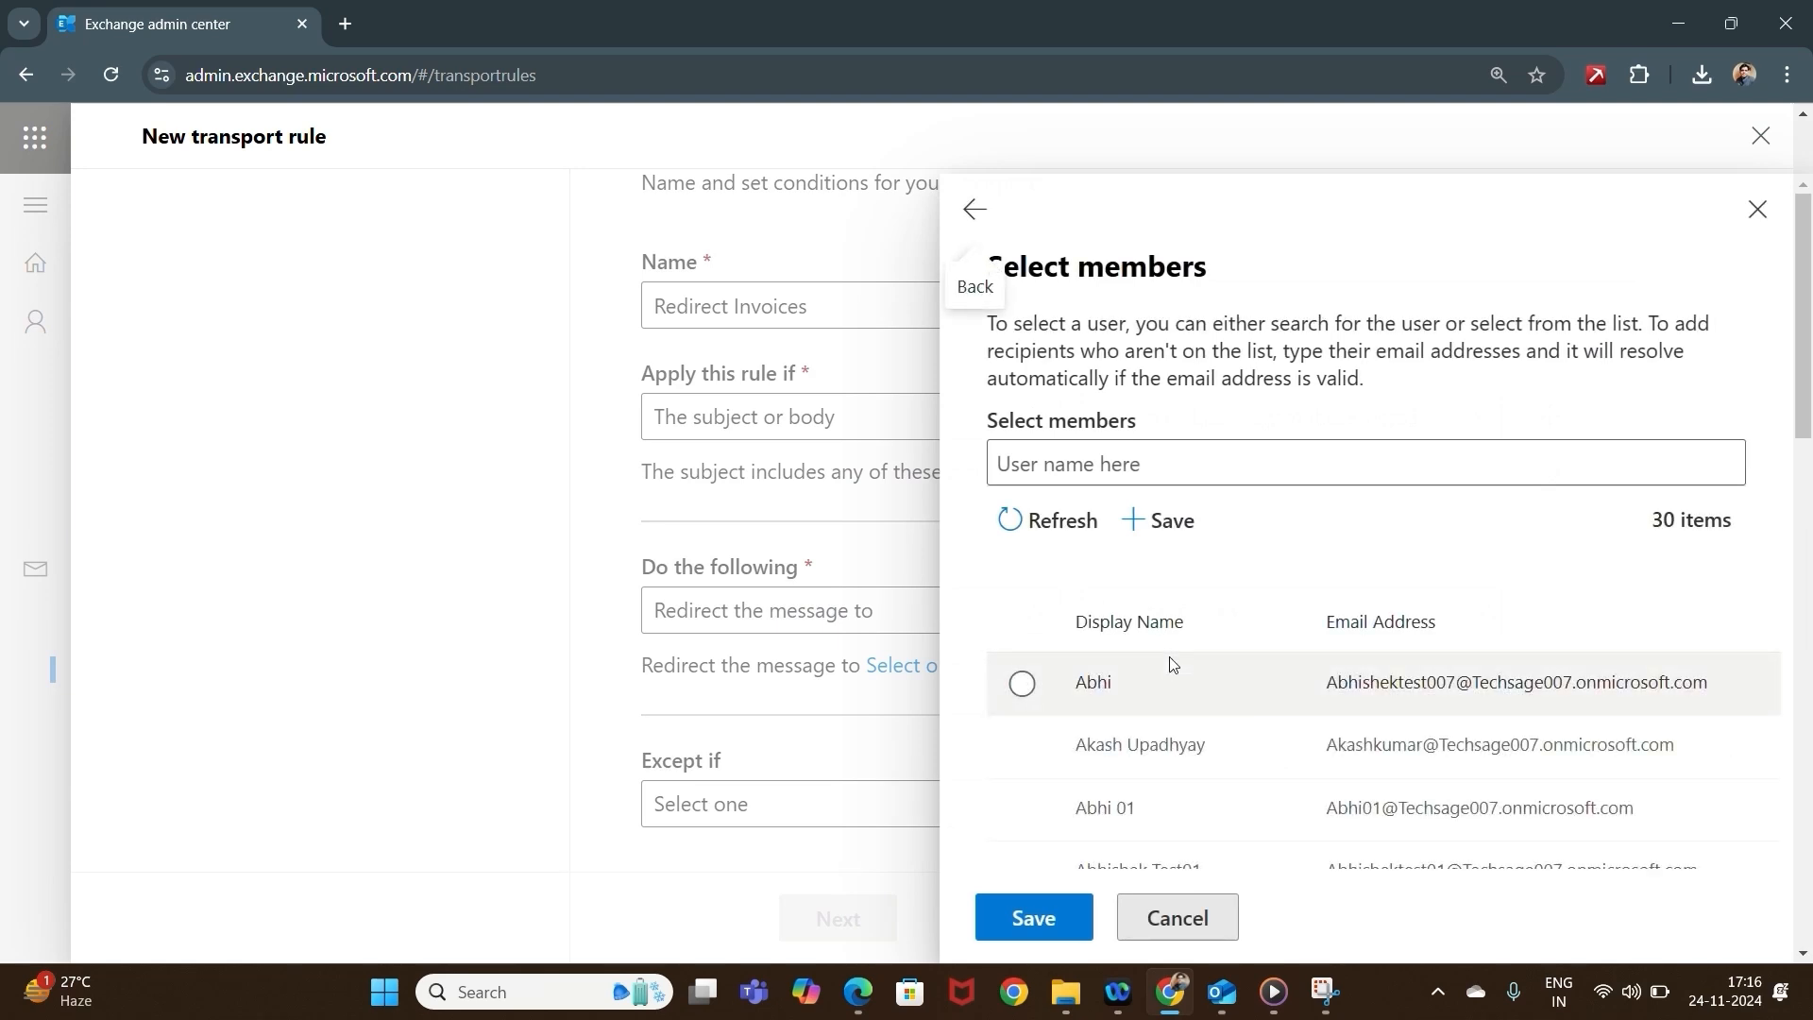
Select the colleague's mailbox whose address ends in "01", just above the last listed user, as the redirect recipient and save it.
scroll(1206, 739, down, 3)
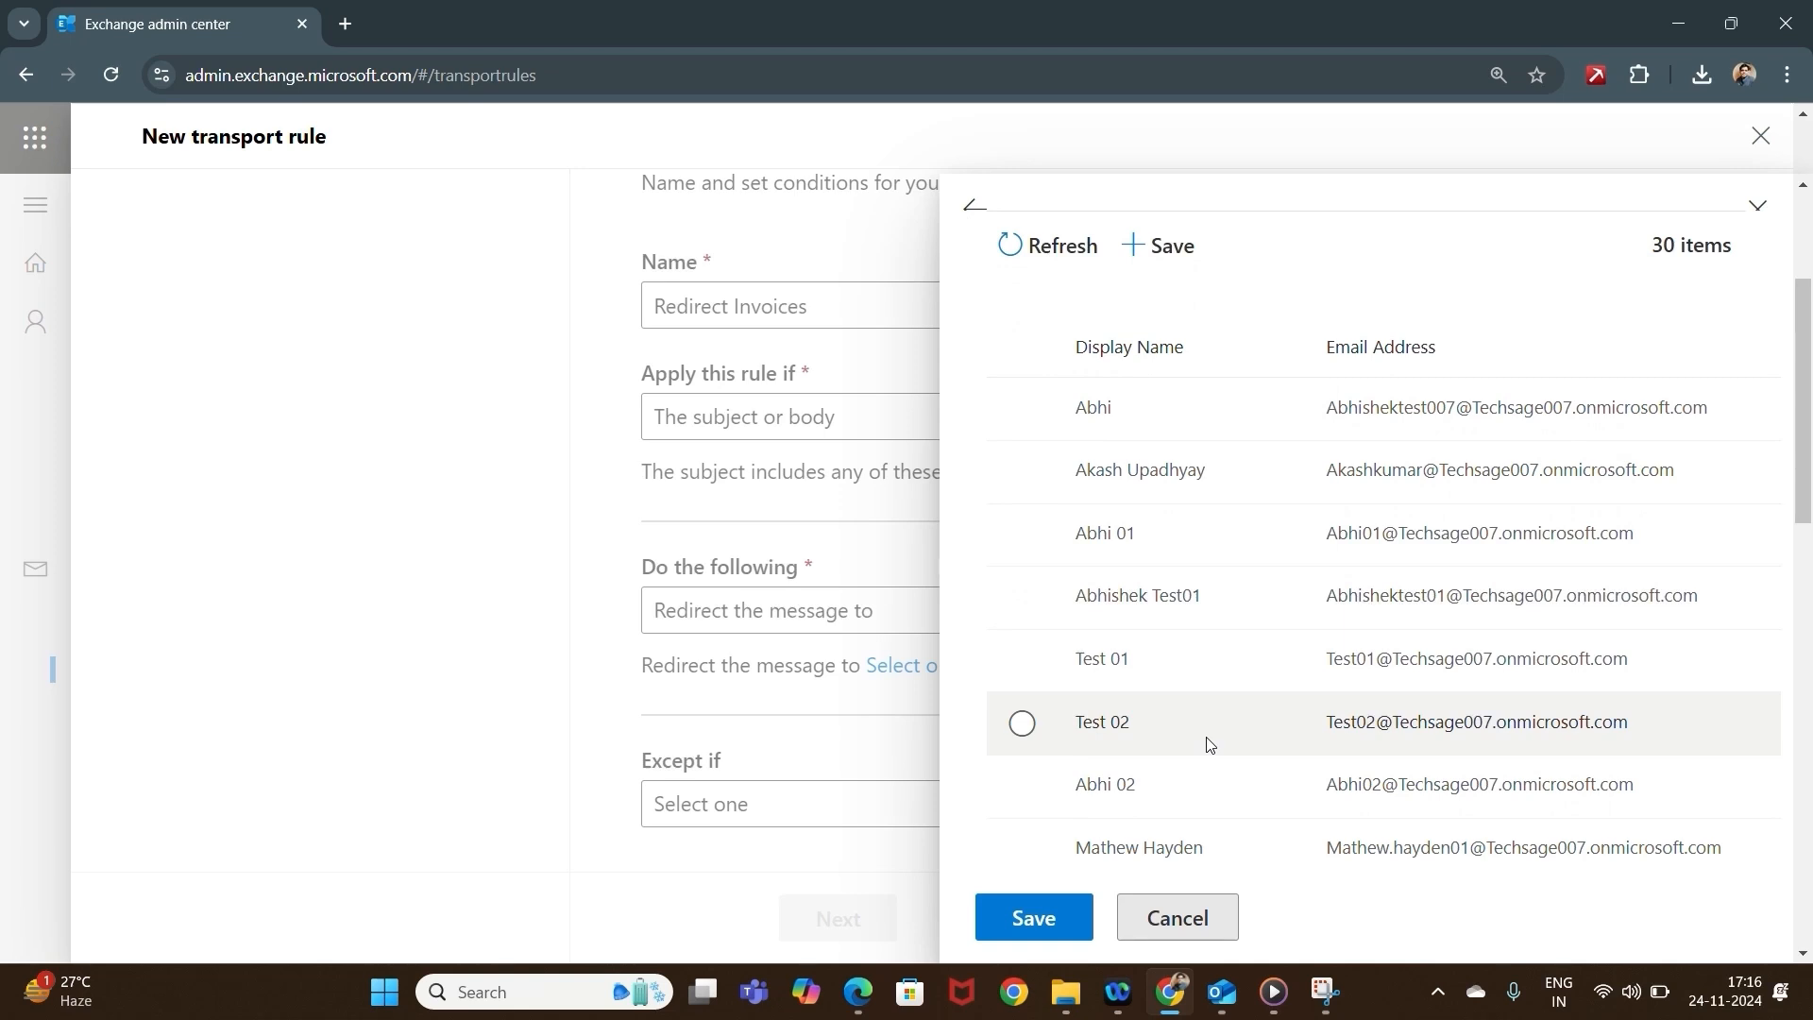
scroll(1208, 745, down, 1)
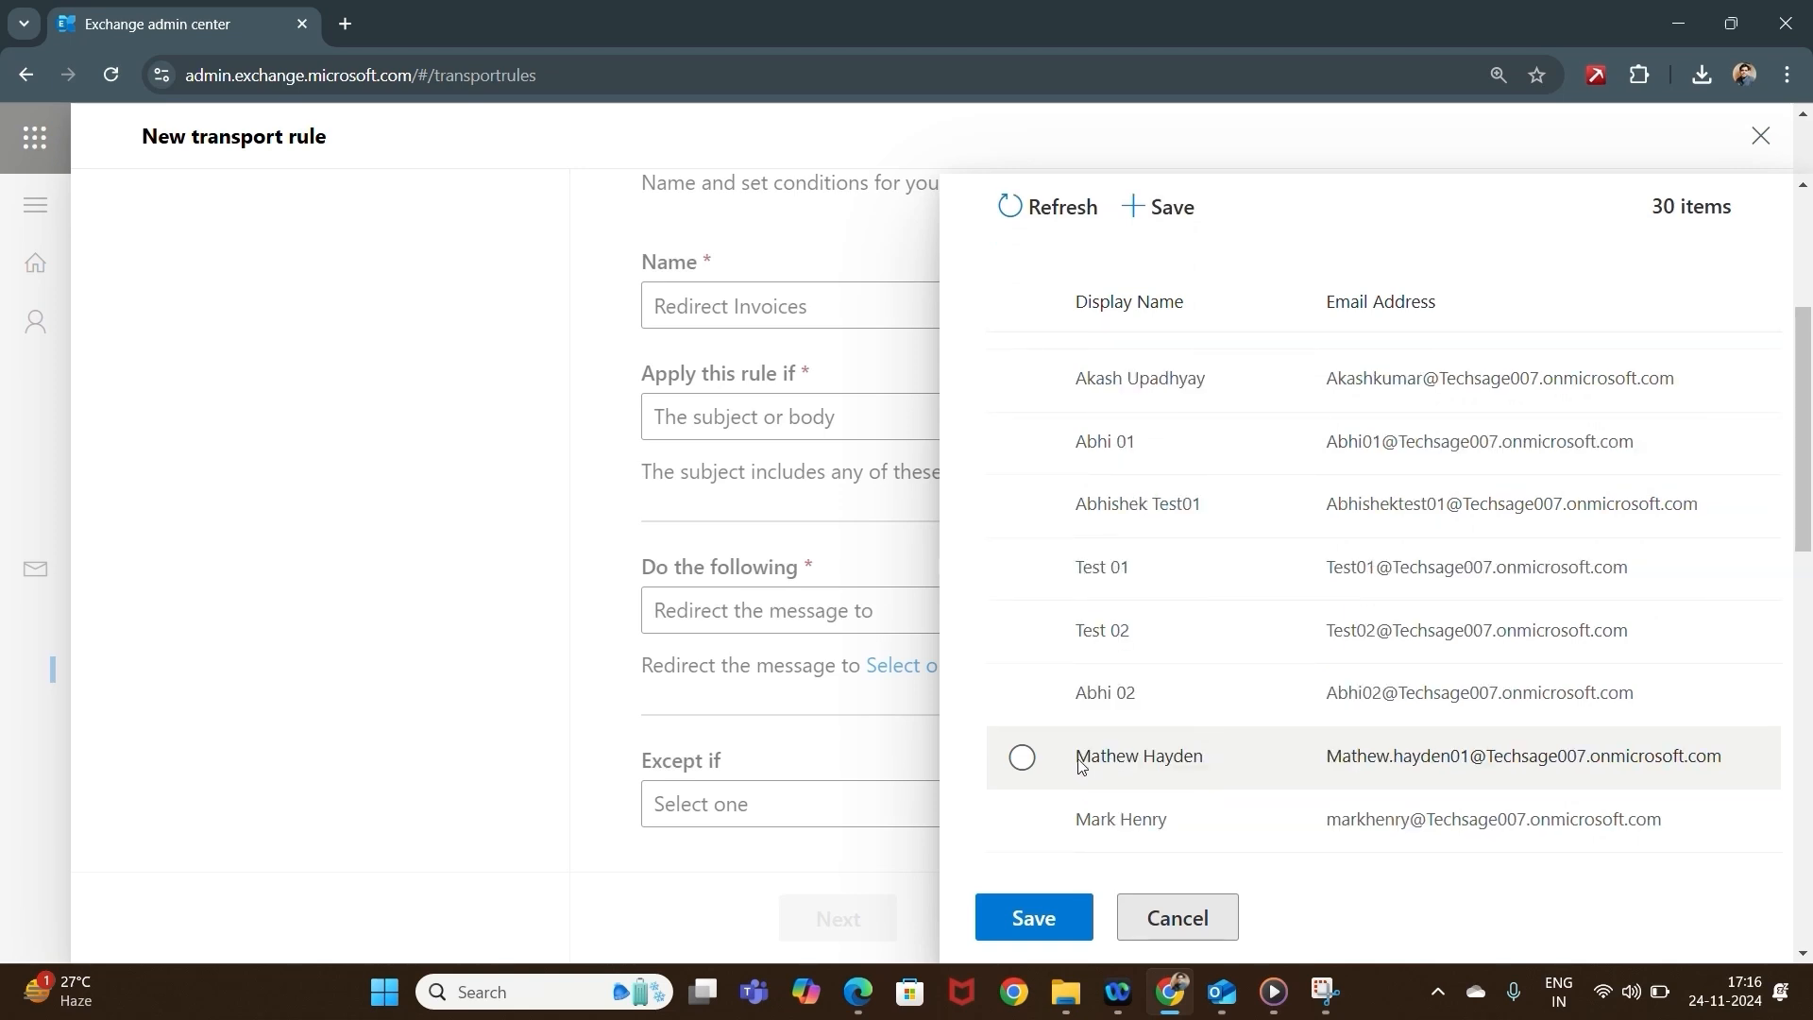
click(1023, 758)
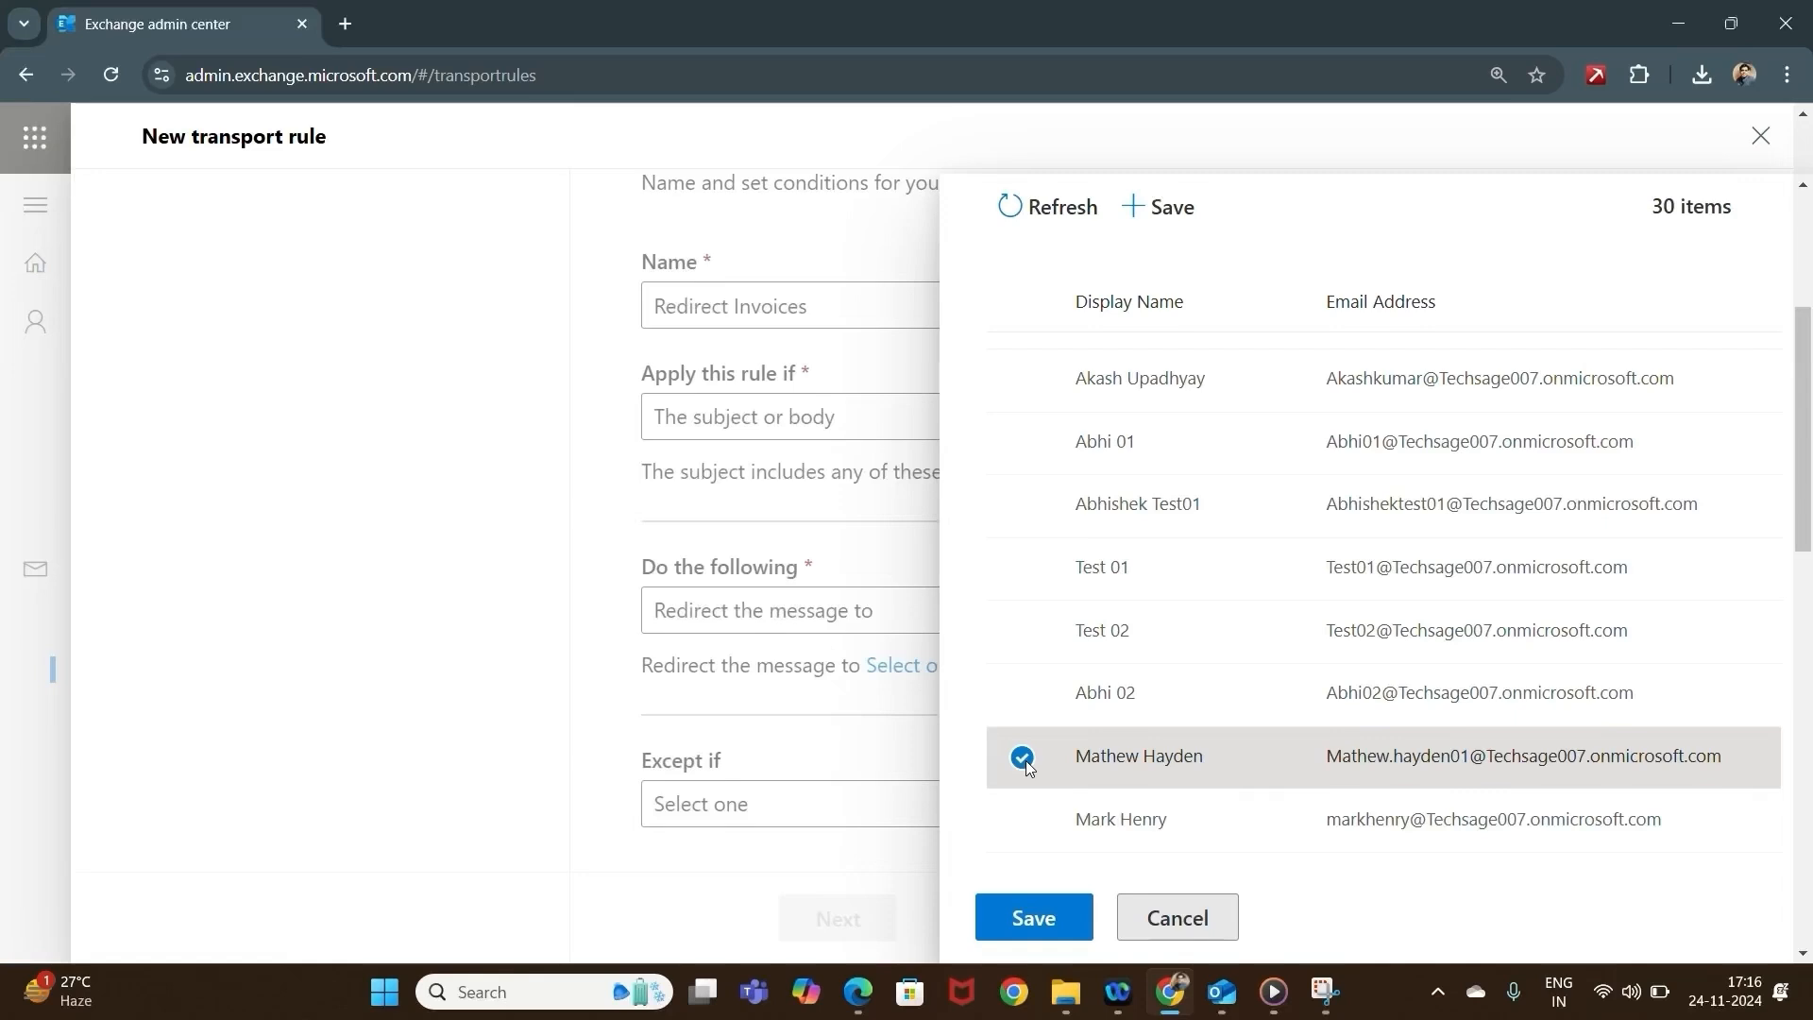
click(1032, 918)
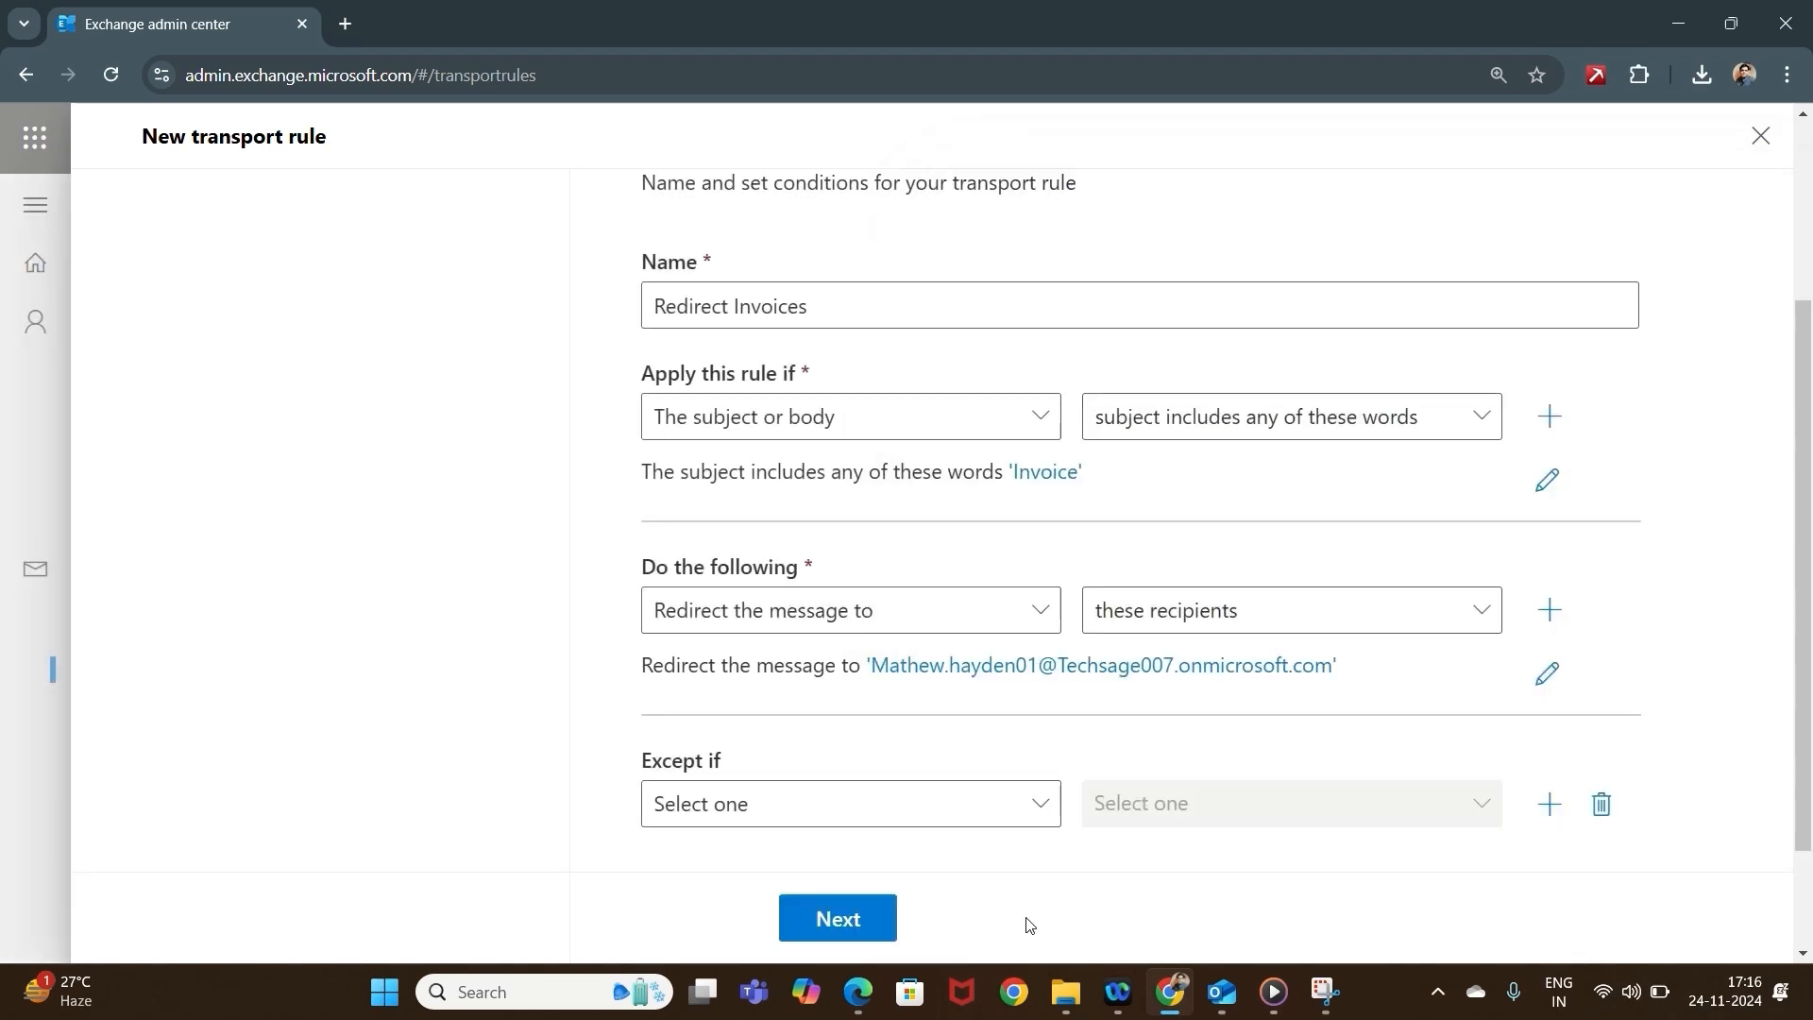
Continue to the rule settings, keep the Enforce mode and turn on "Stop processing more rules".
scroll(1078, 735, down, 2)
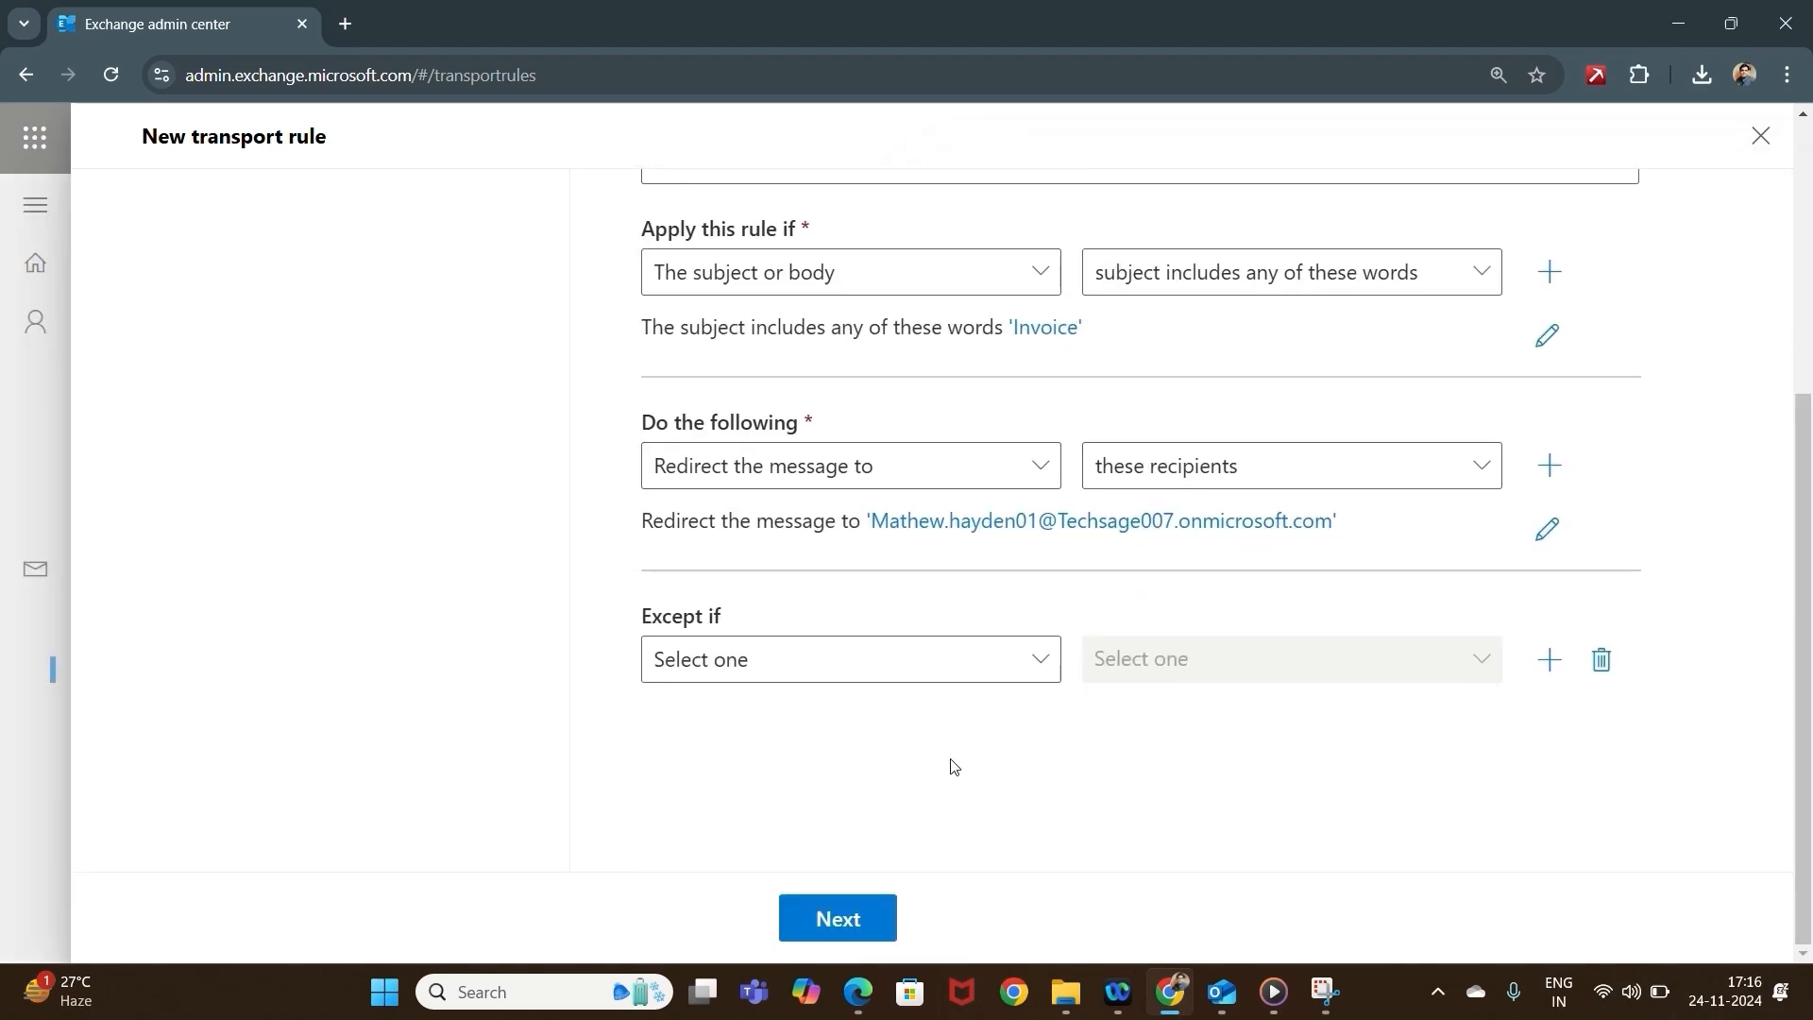
click(844, 918)
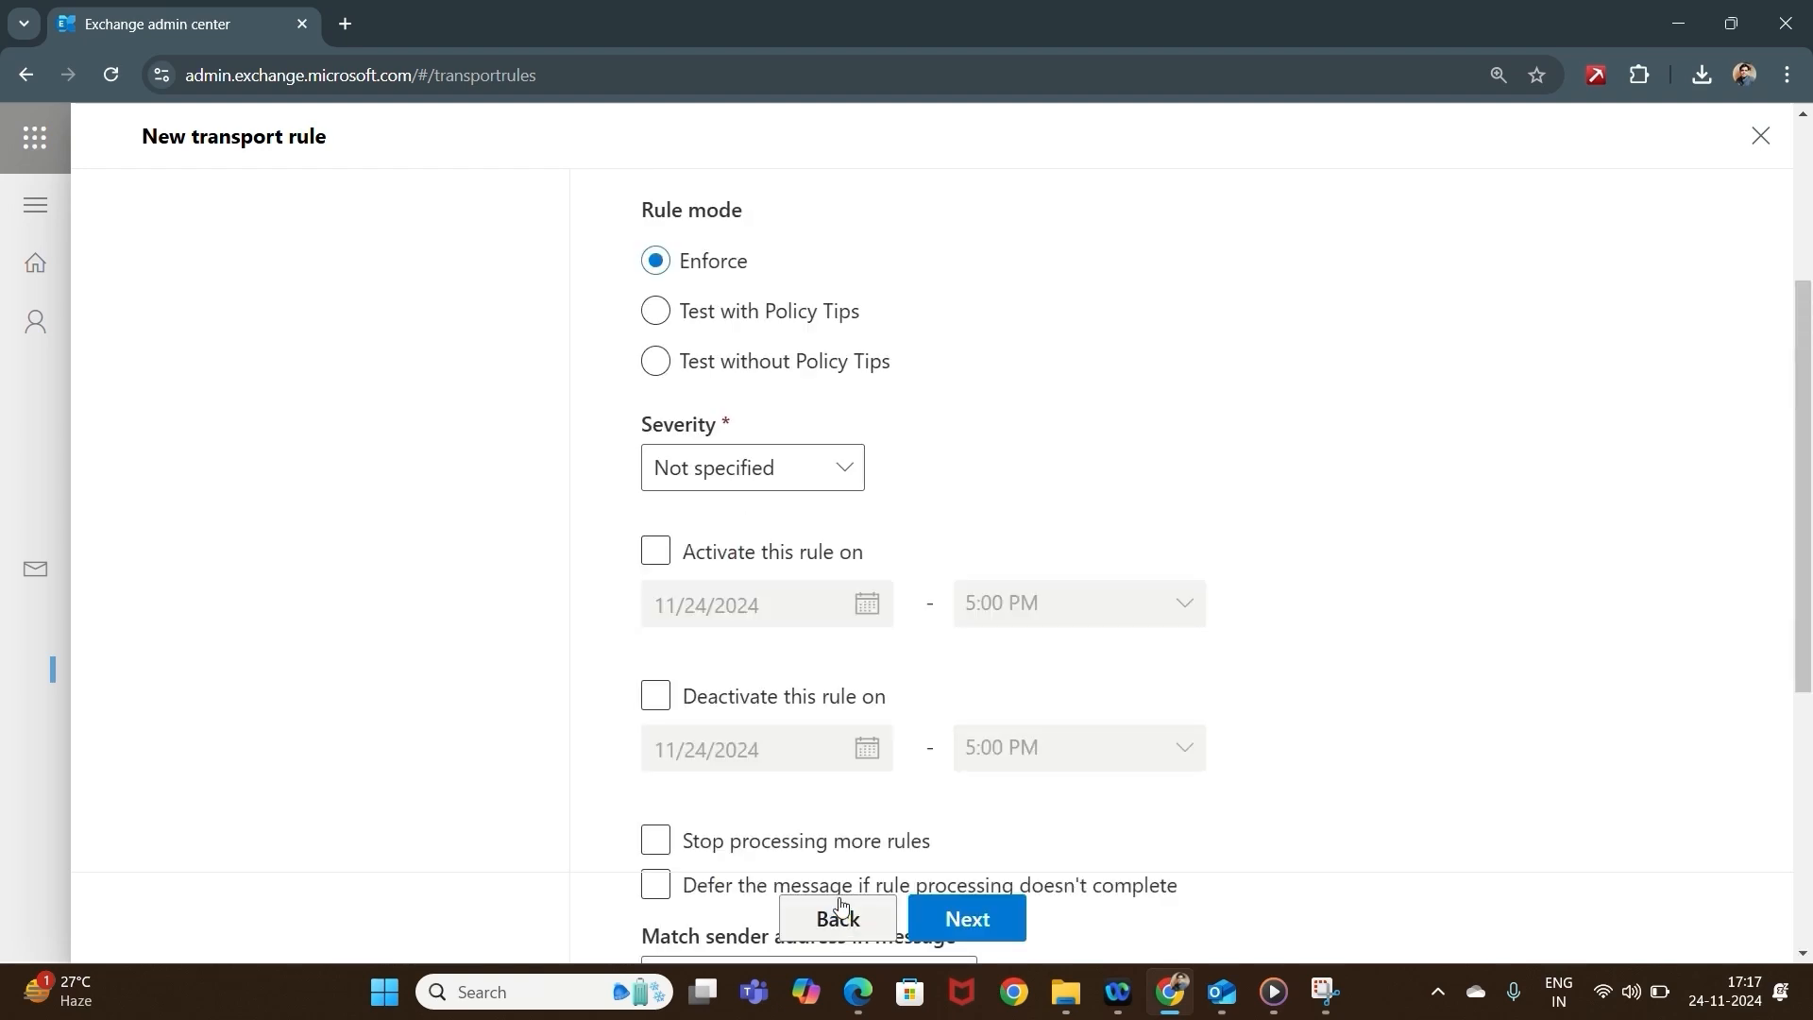
scroll(1142, 441, down, 5)
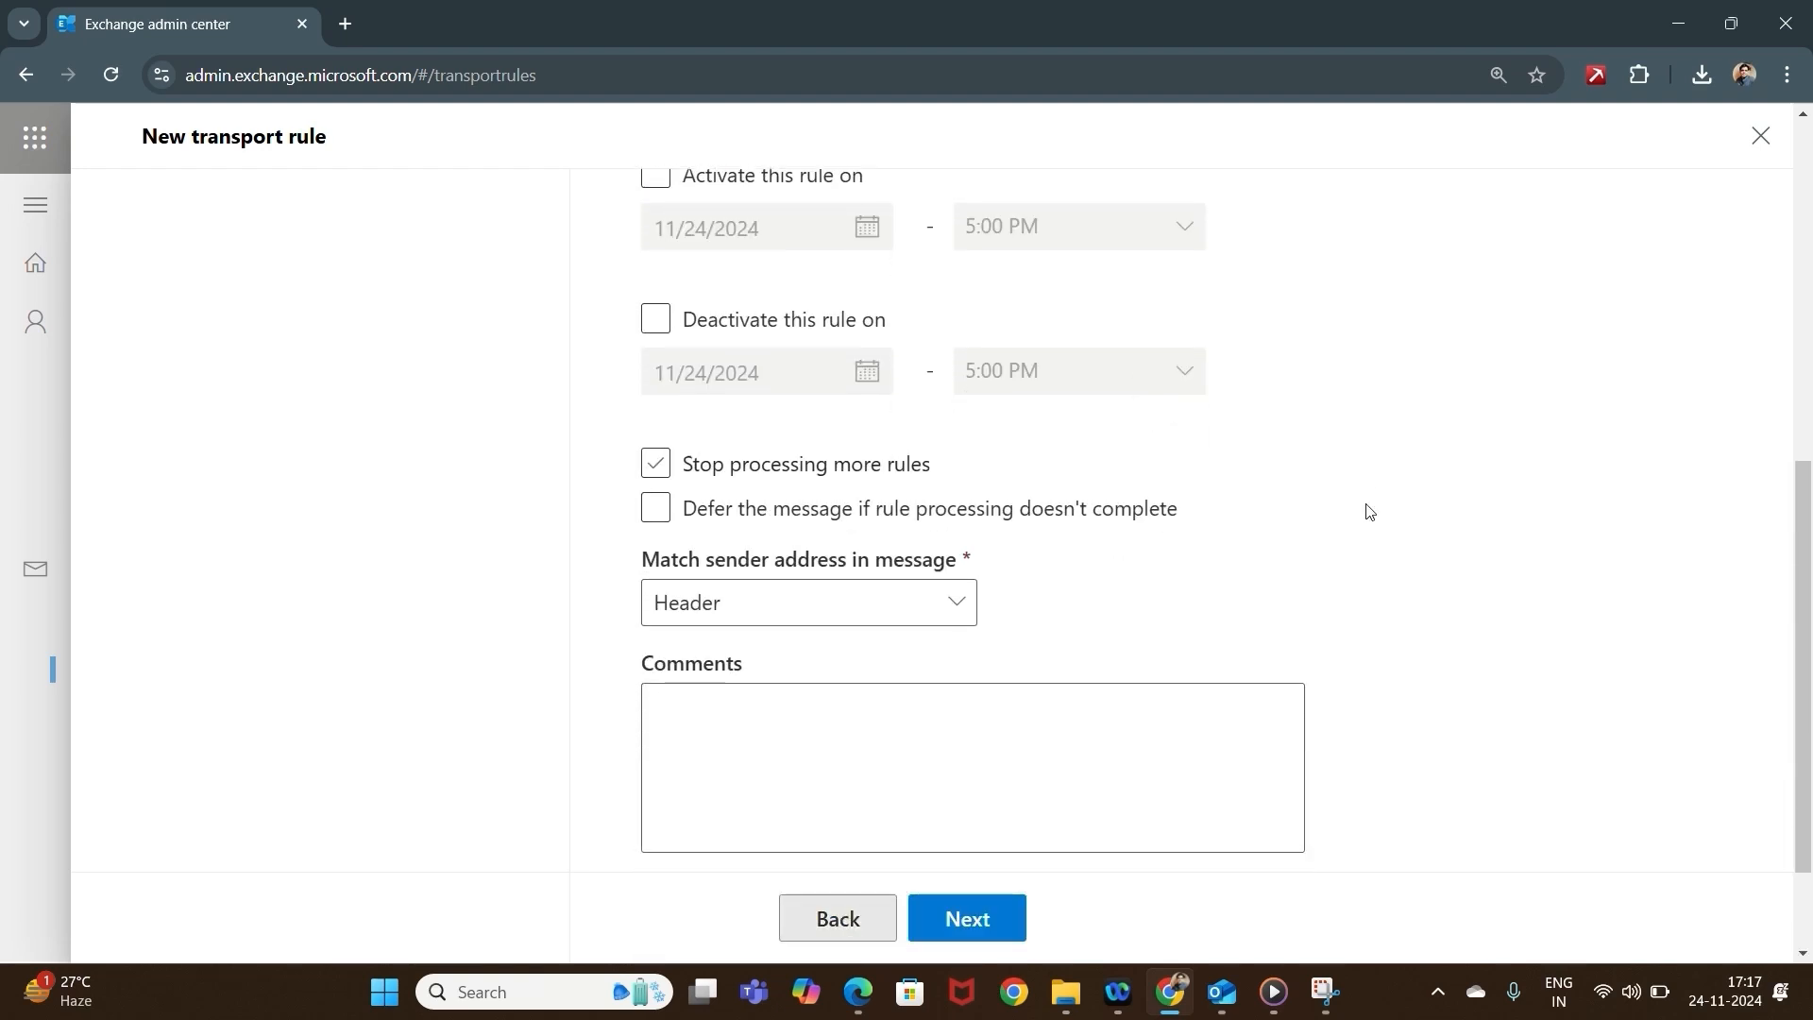
scroll(1369, 510, down, 2)
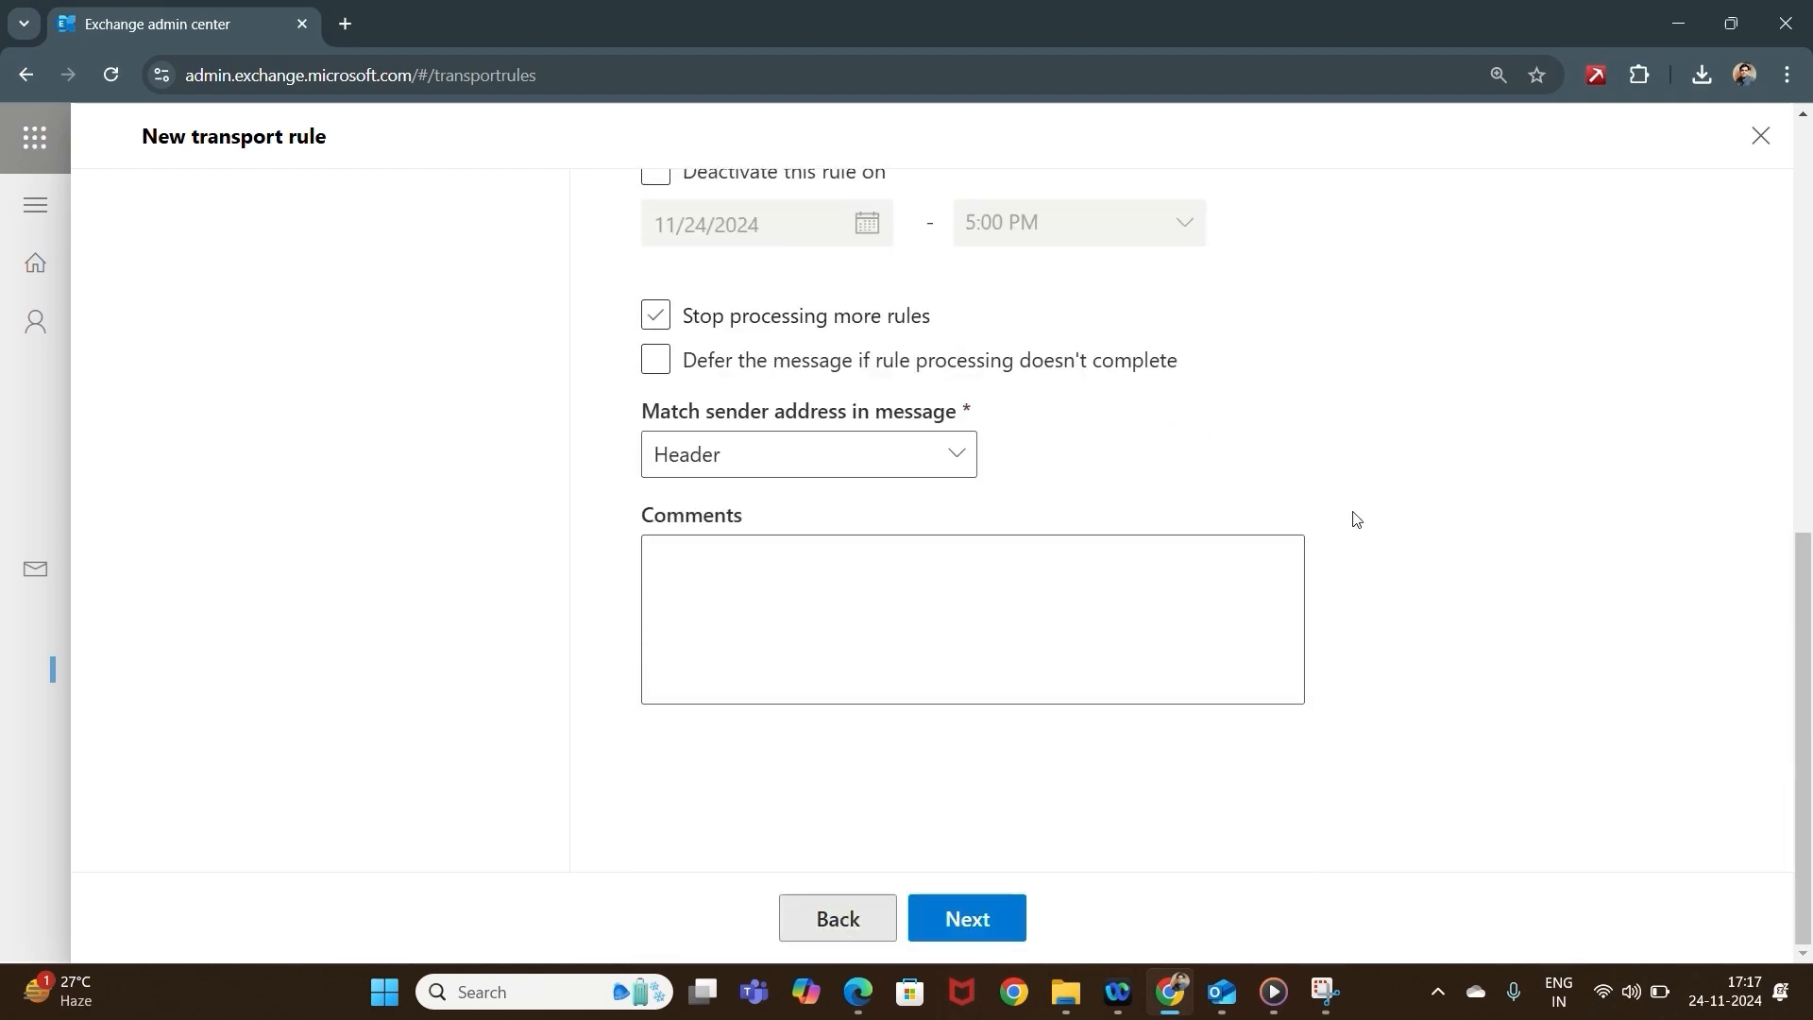
Finish creating the transport rule and enable the Redirect Invoices rule.
click(977, 918)
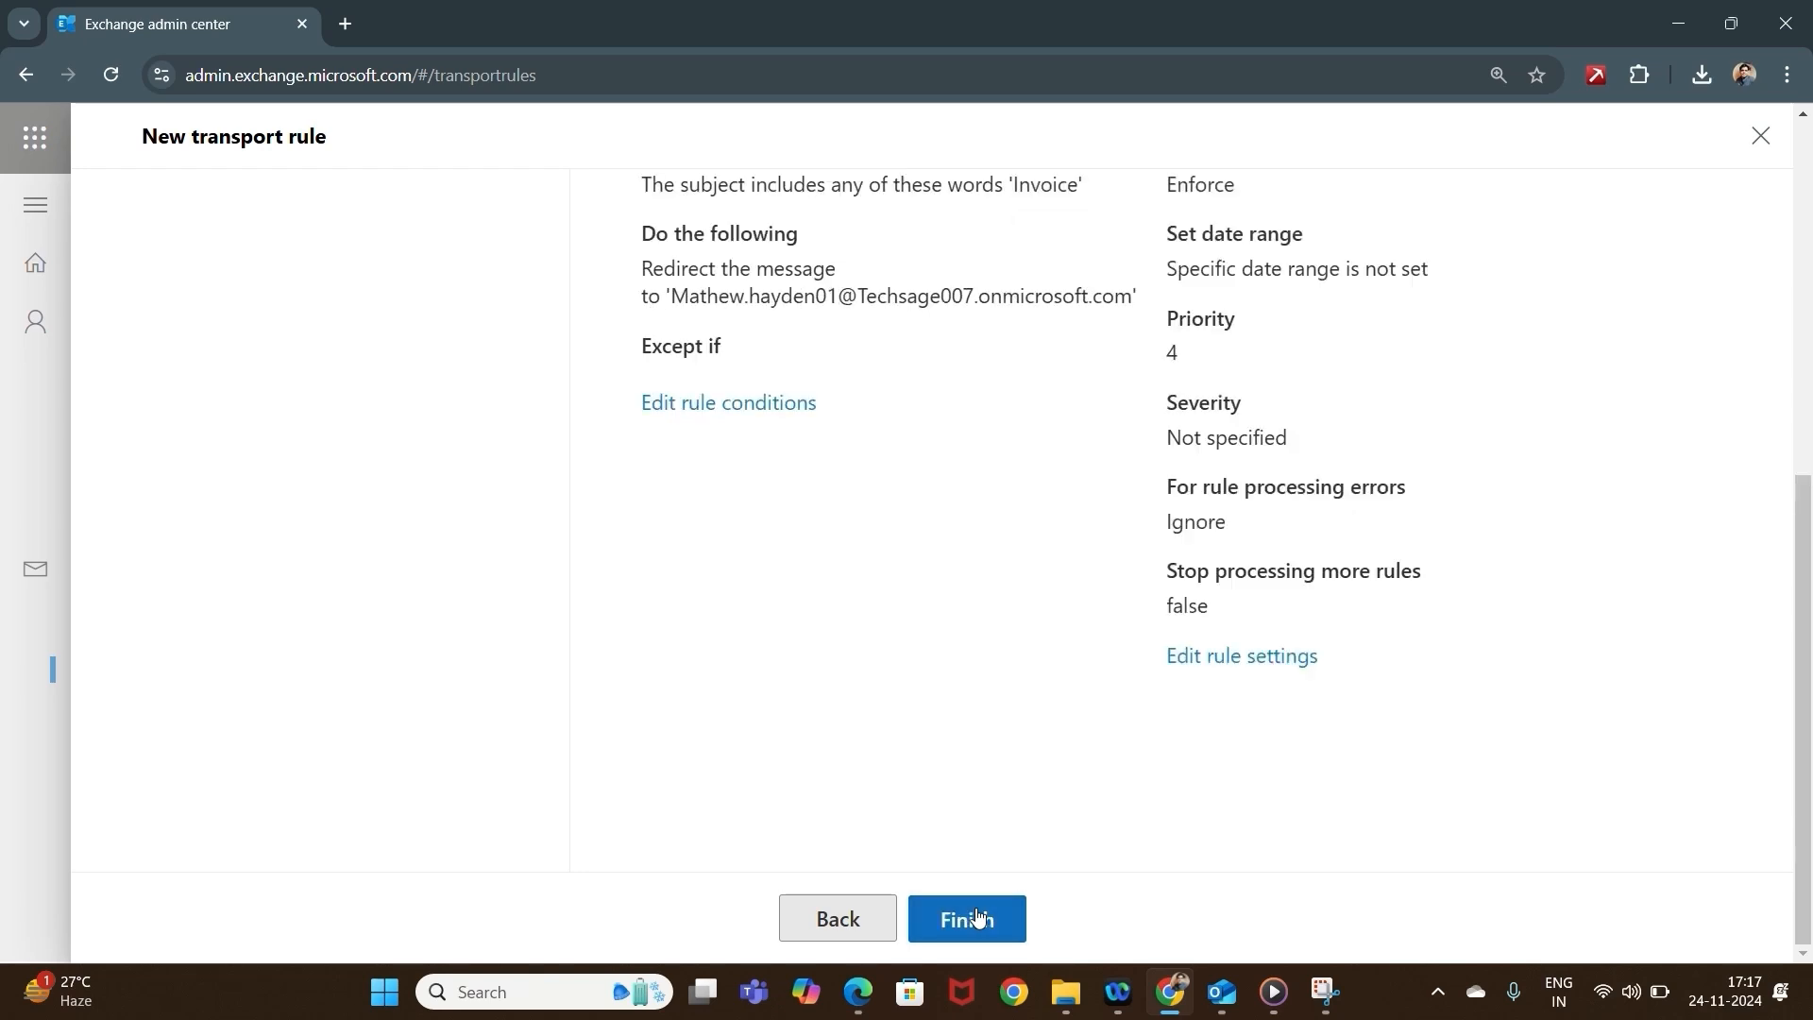
click(978, 916)
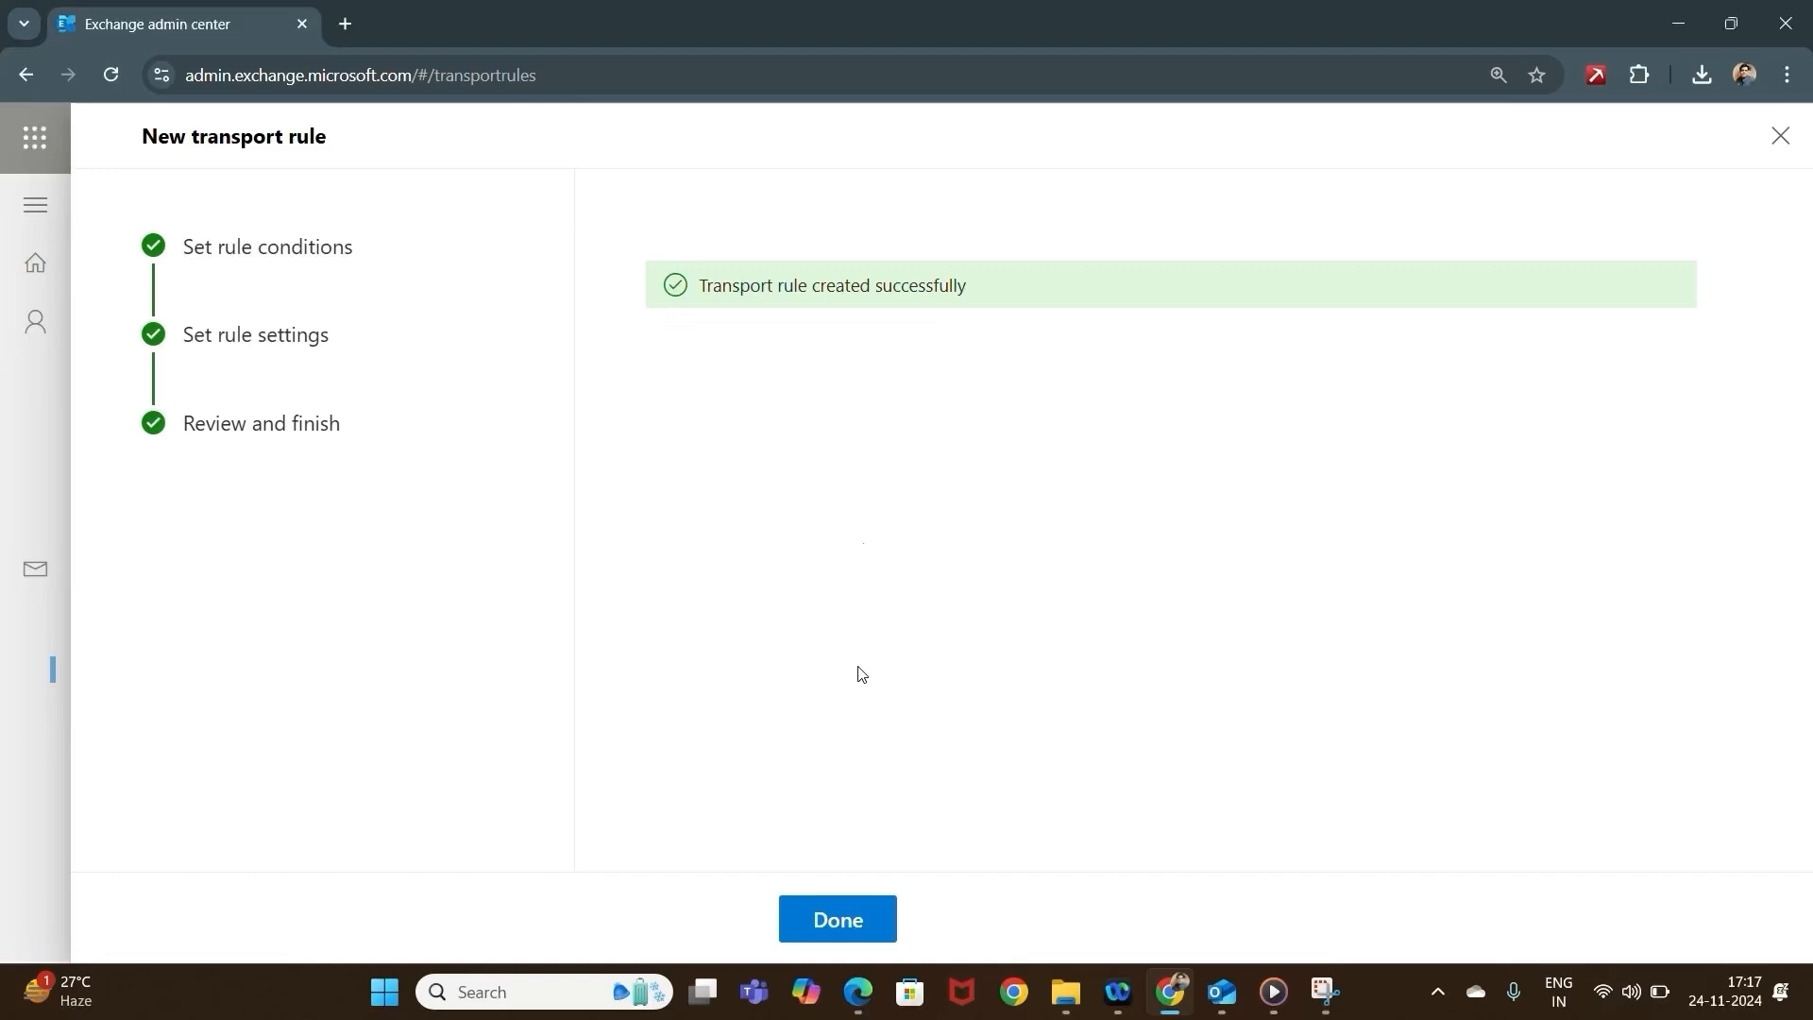
click(839, 921)
click(1006, 486)
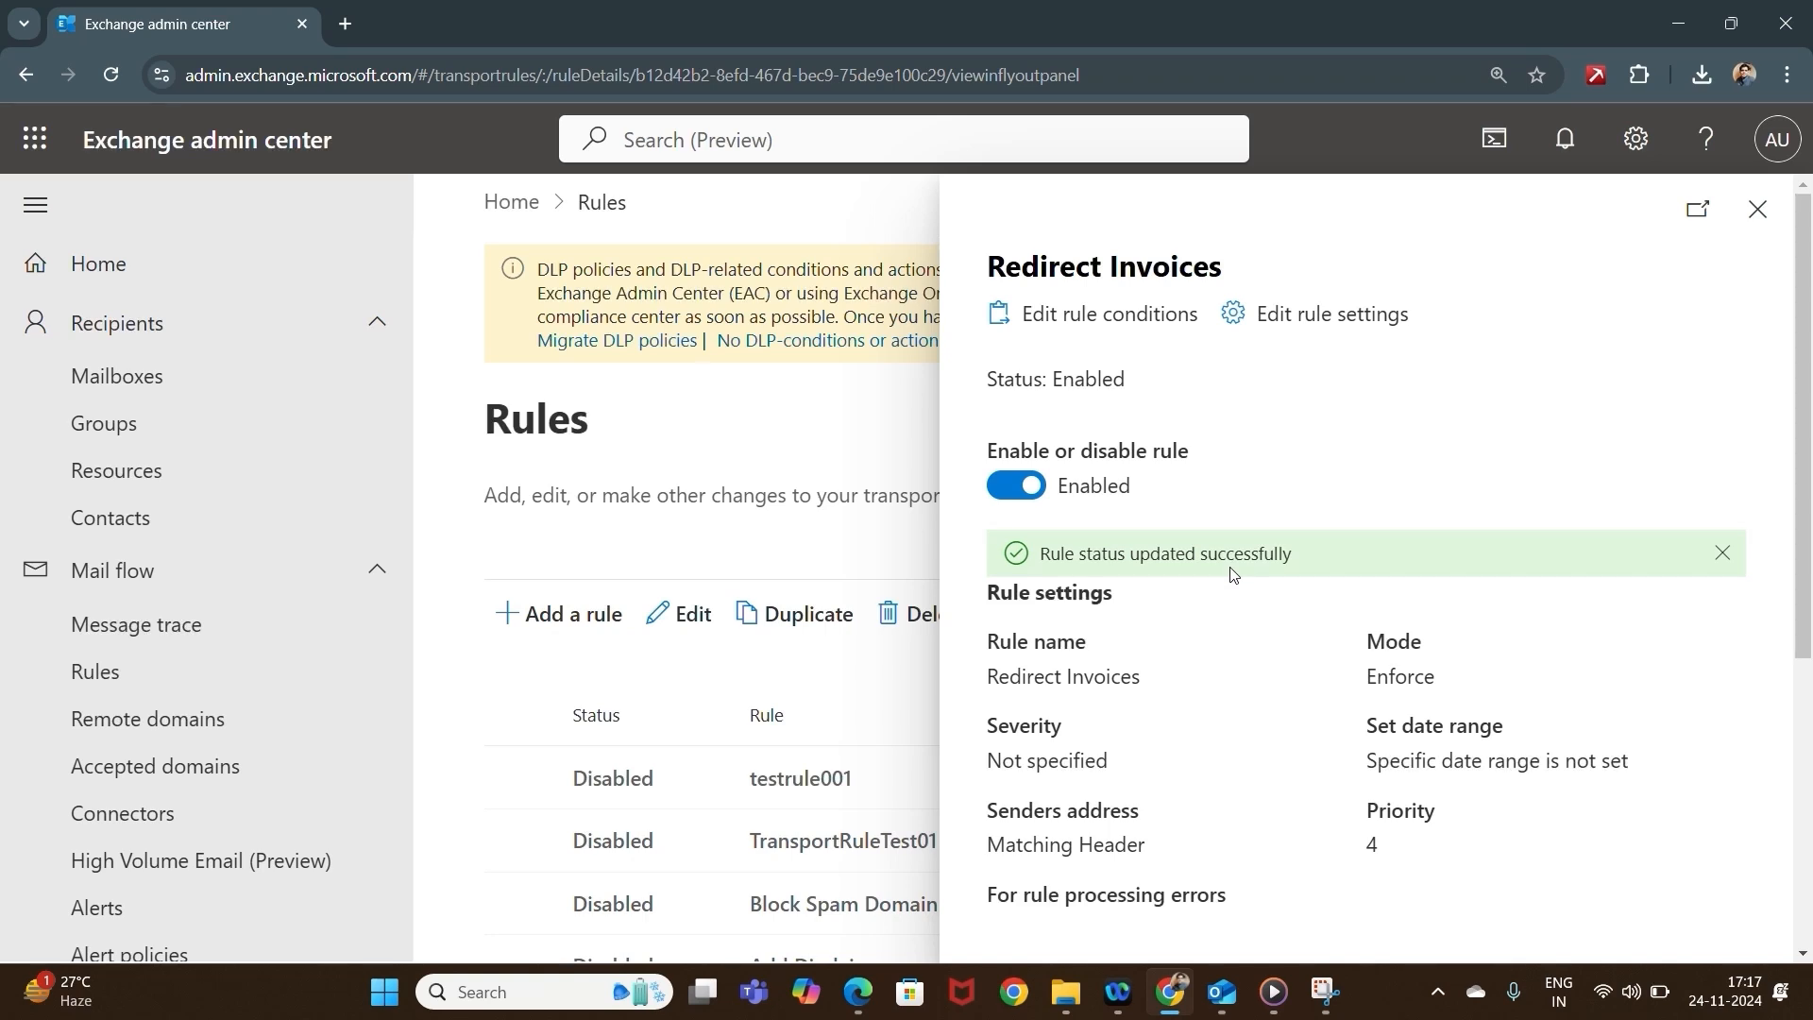
Open the Gmail inbox in a new browser tab.
click(345, 23)
click(517, 64)
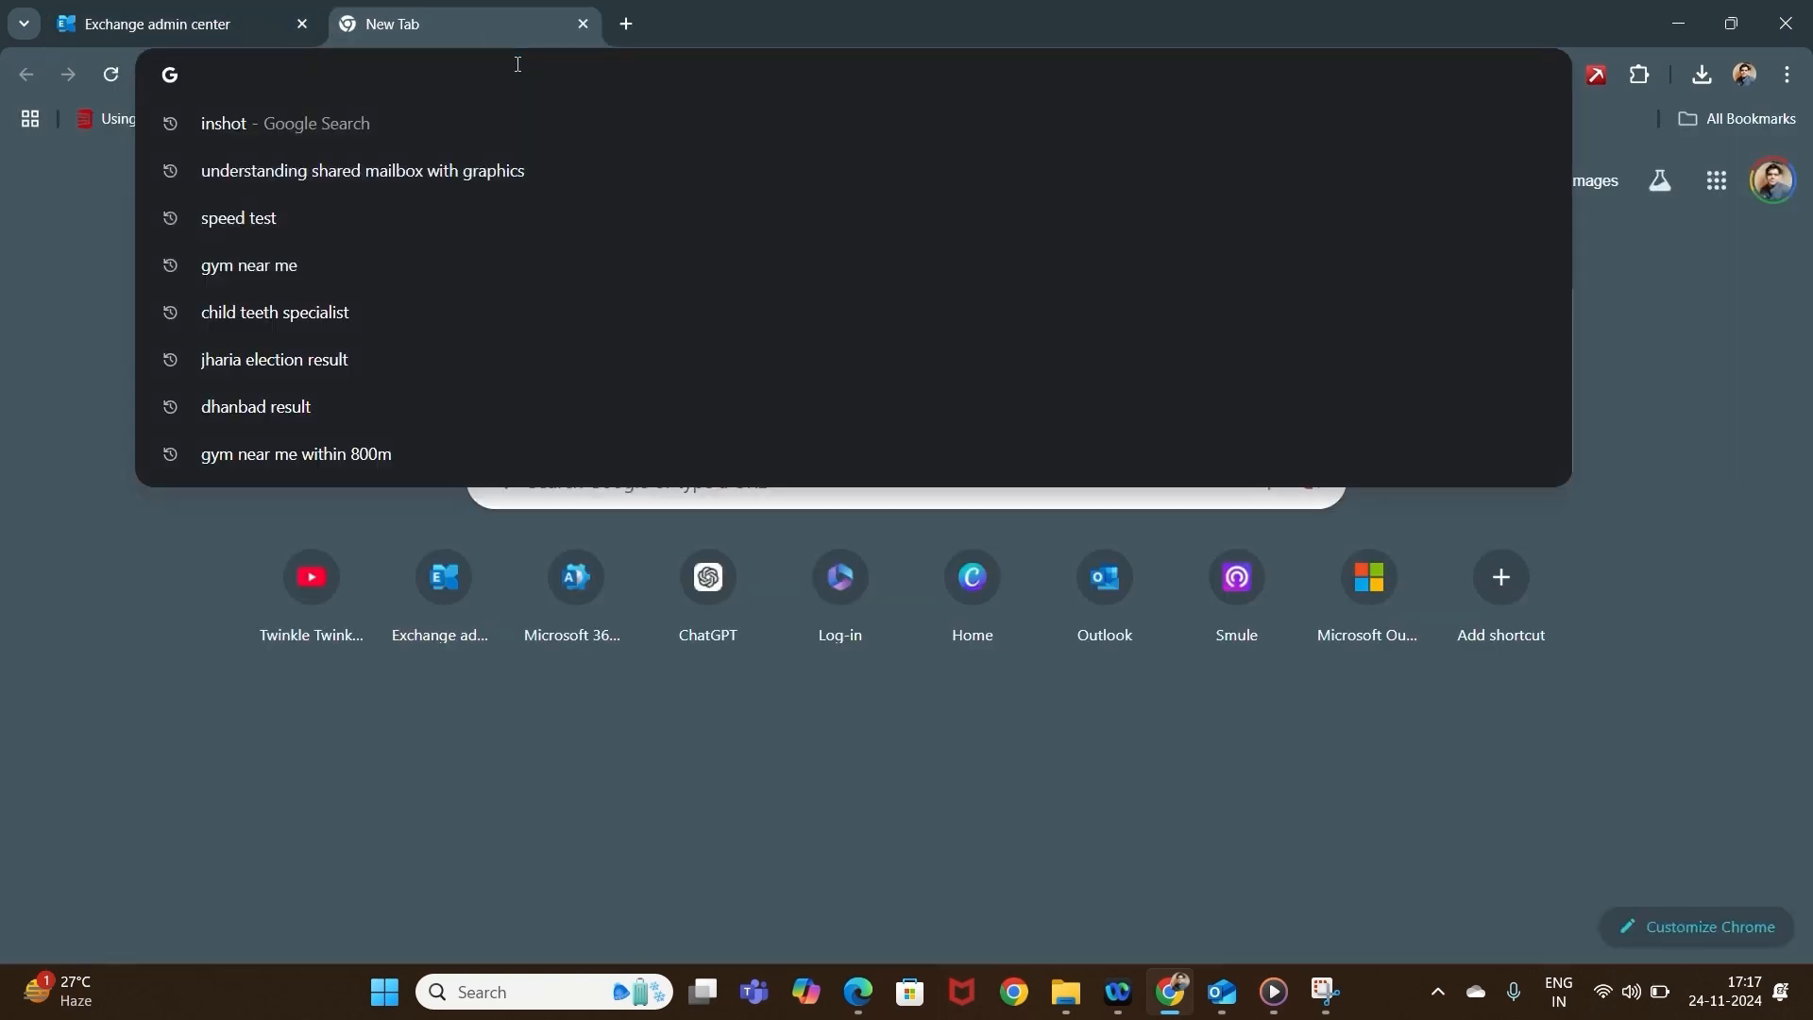
click(1582, 321)
click(1536, 183)
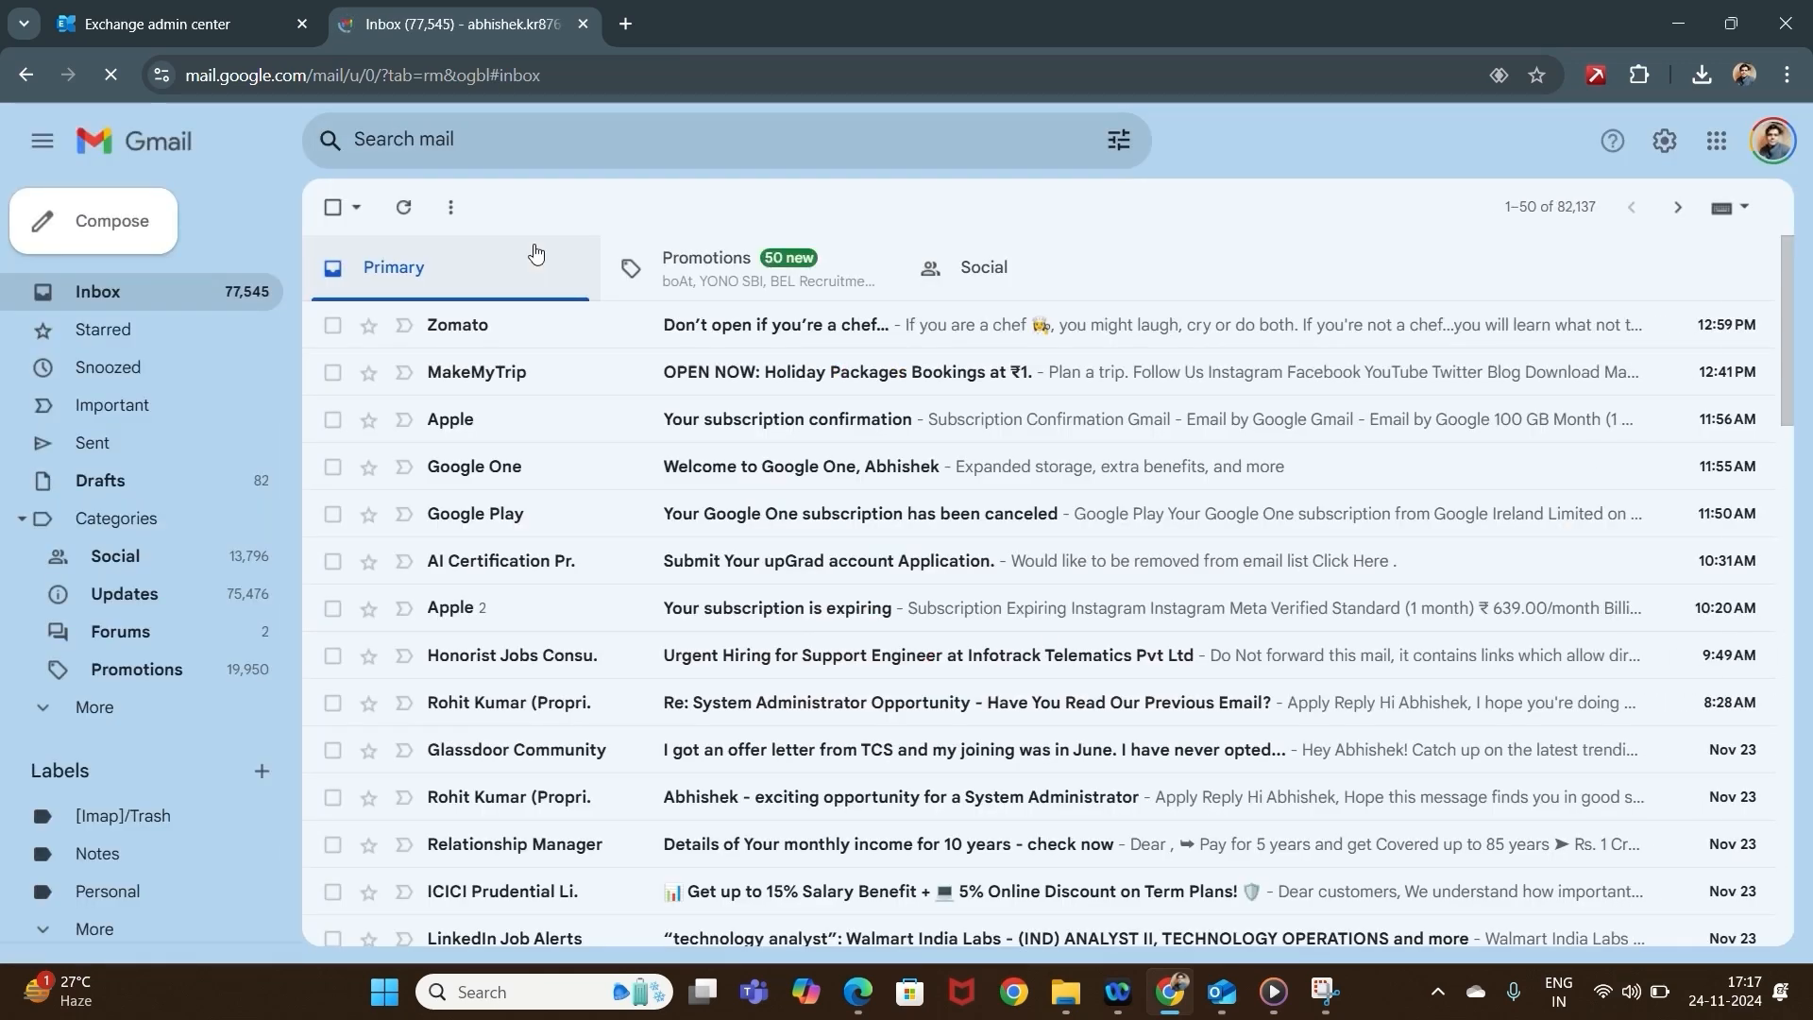
Send a Gmail message to the administrator's techsage007 address with the subject "Invoice number 11" and the body "Test Rule03".
click(78, 224)
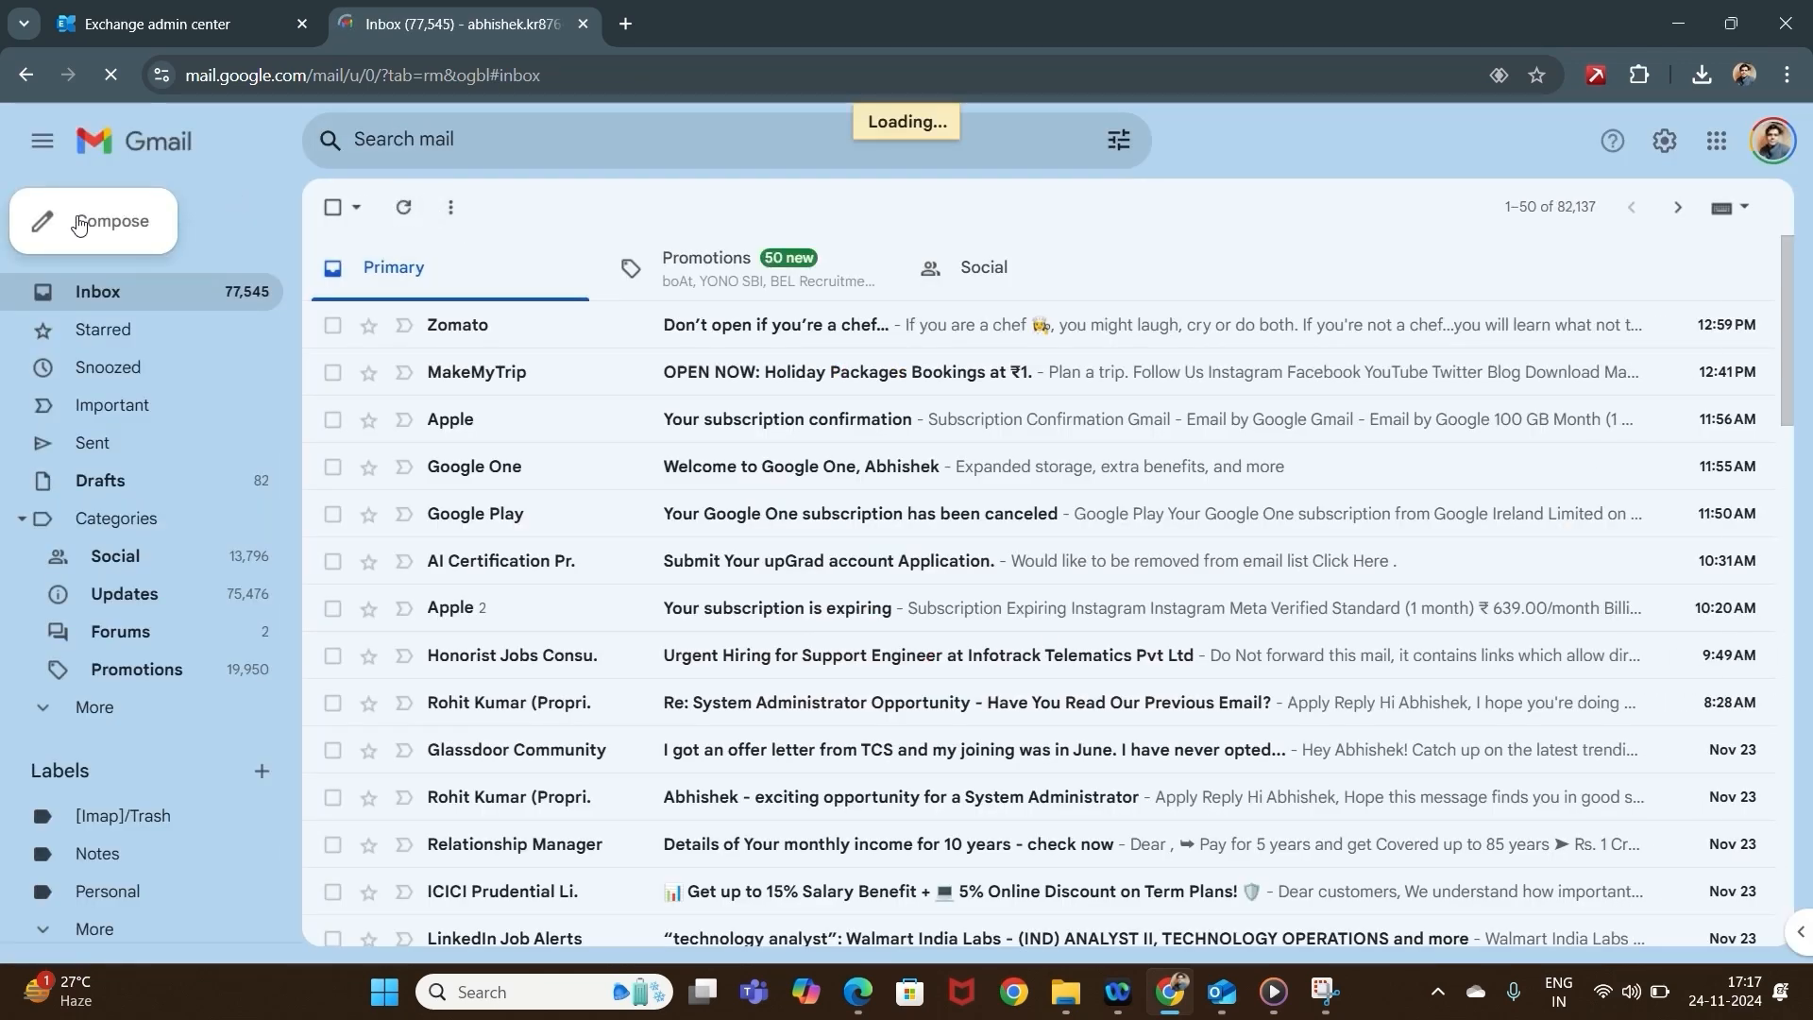
text(abhi)
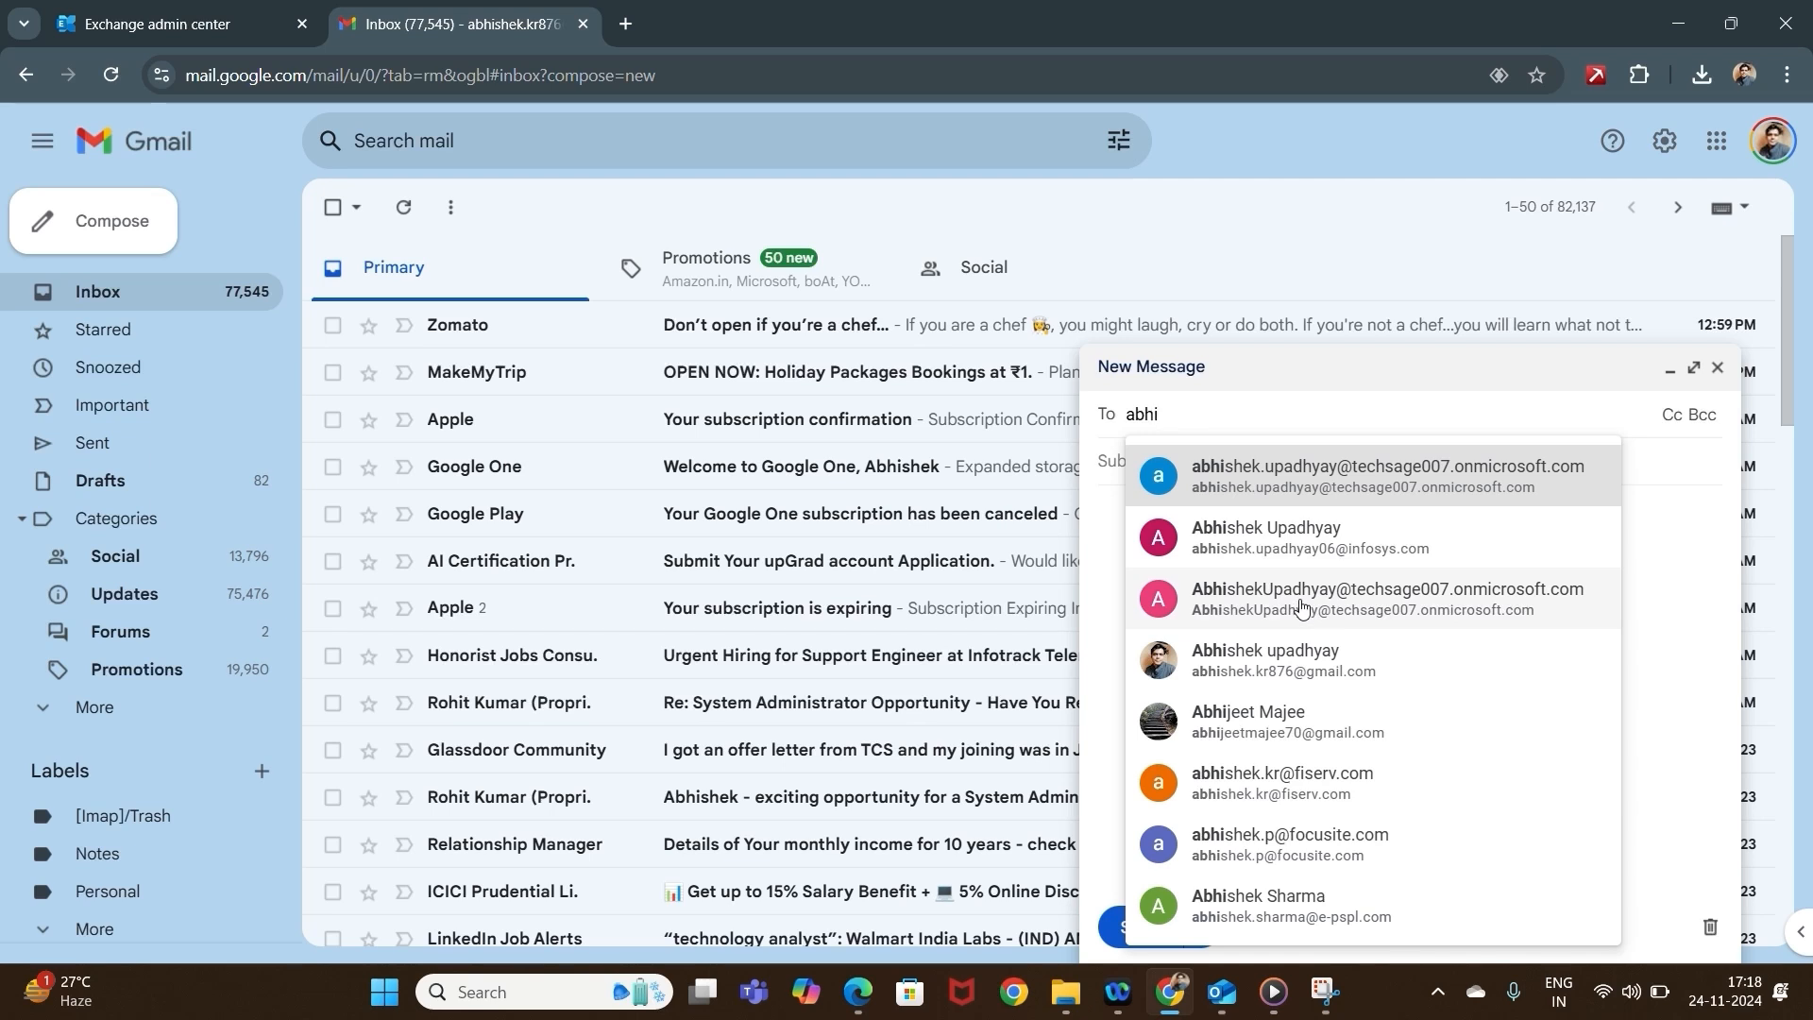
click(1302, 607)
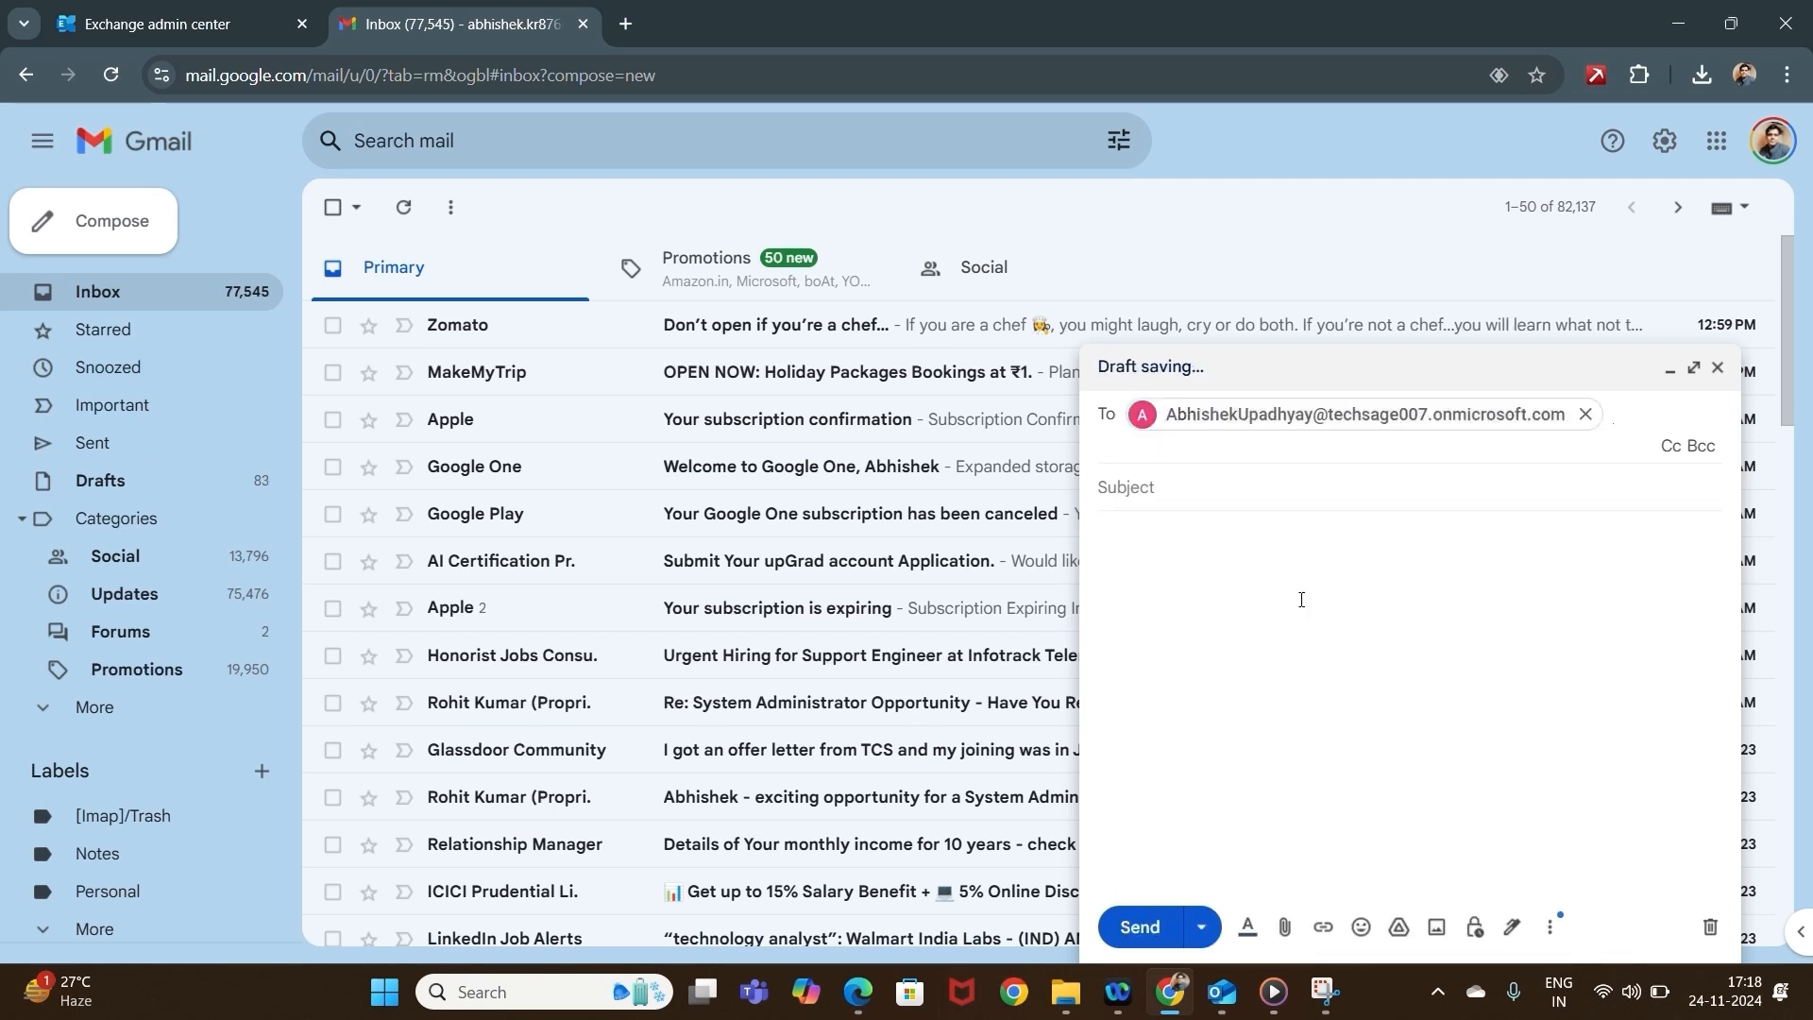
click(1359, 459)
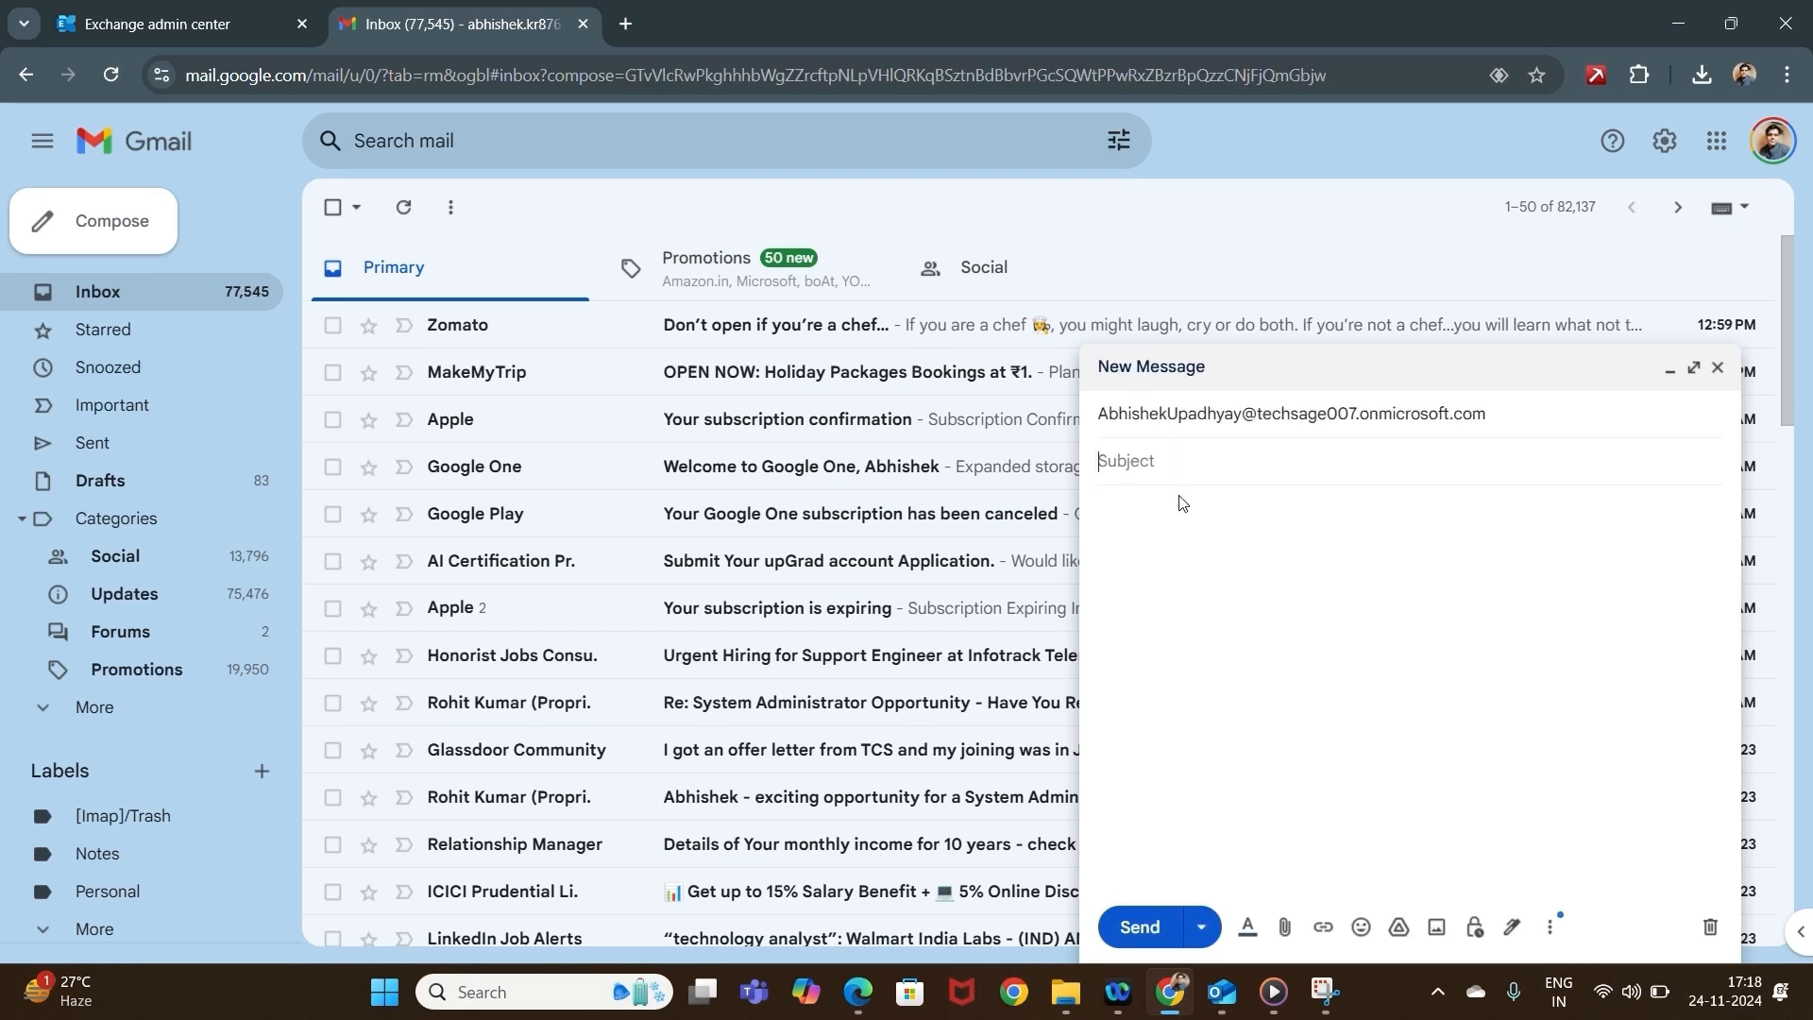
text(Invoice number 11)
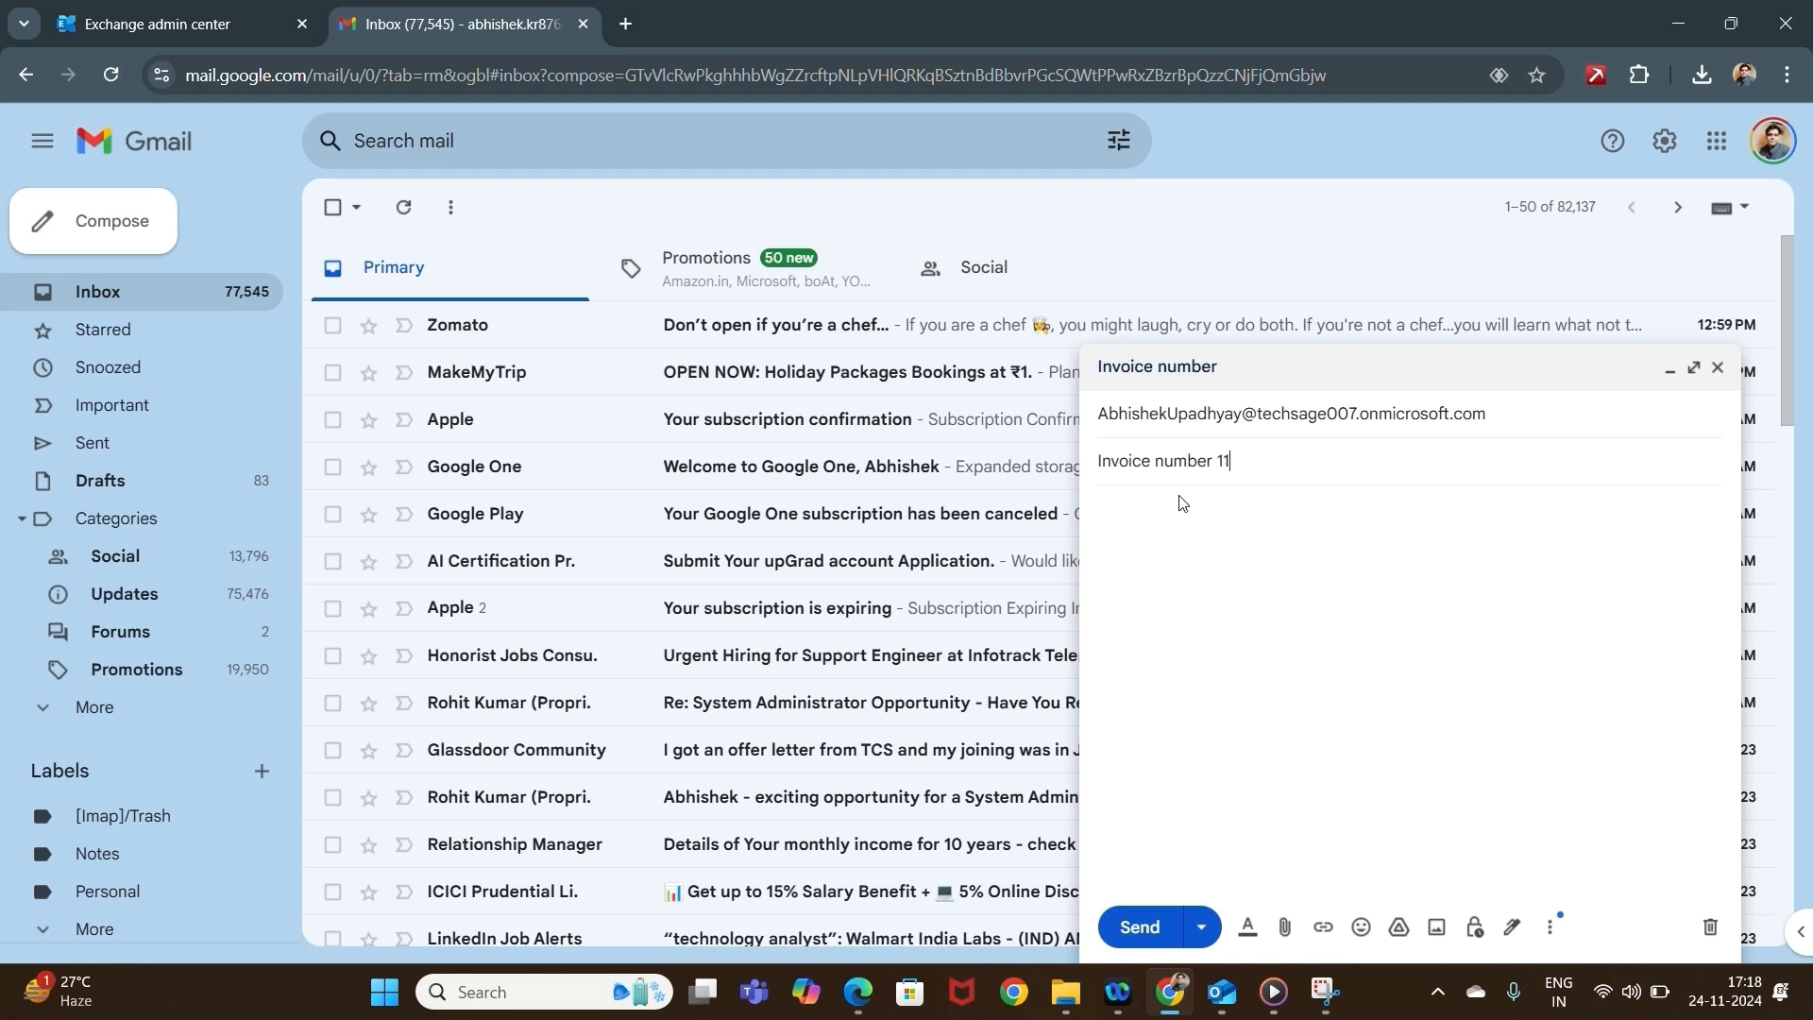
click(1203, 574)
text(Test Rule03)
click(1138, 928)
Check the original recipient's inbox in Outlook for the test message, and open "Invoice number 11" in the redirect recipient's mailbox in Edge.
mouse_move(1225, 1010)
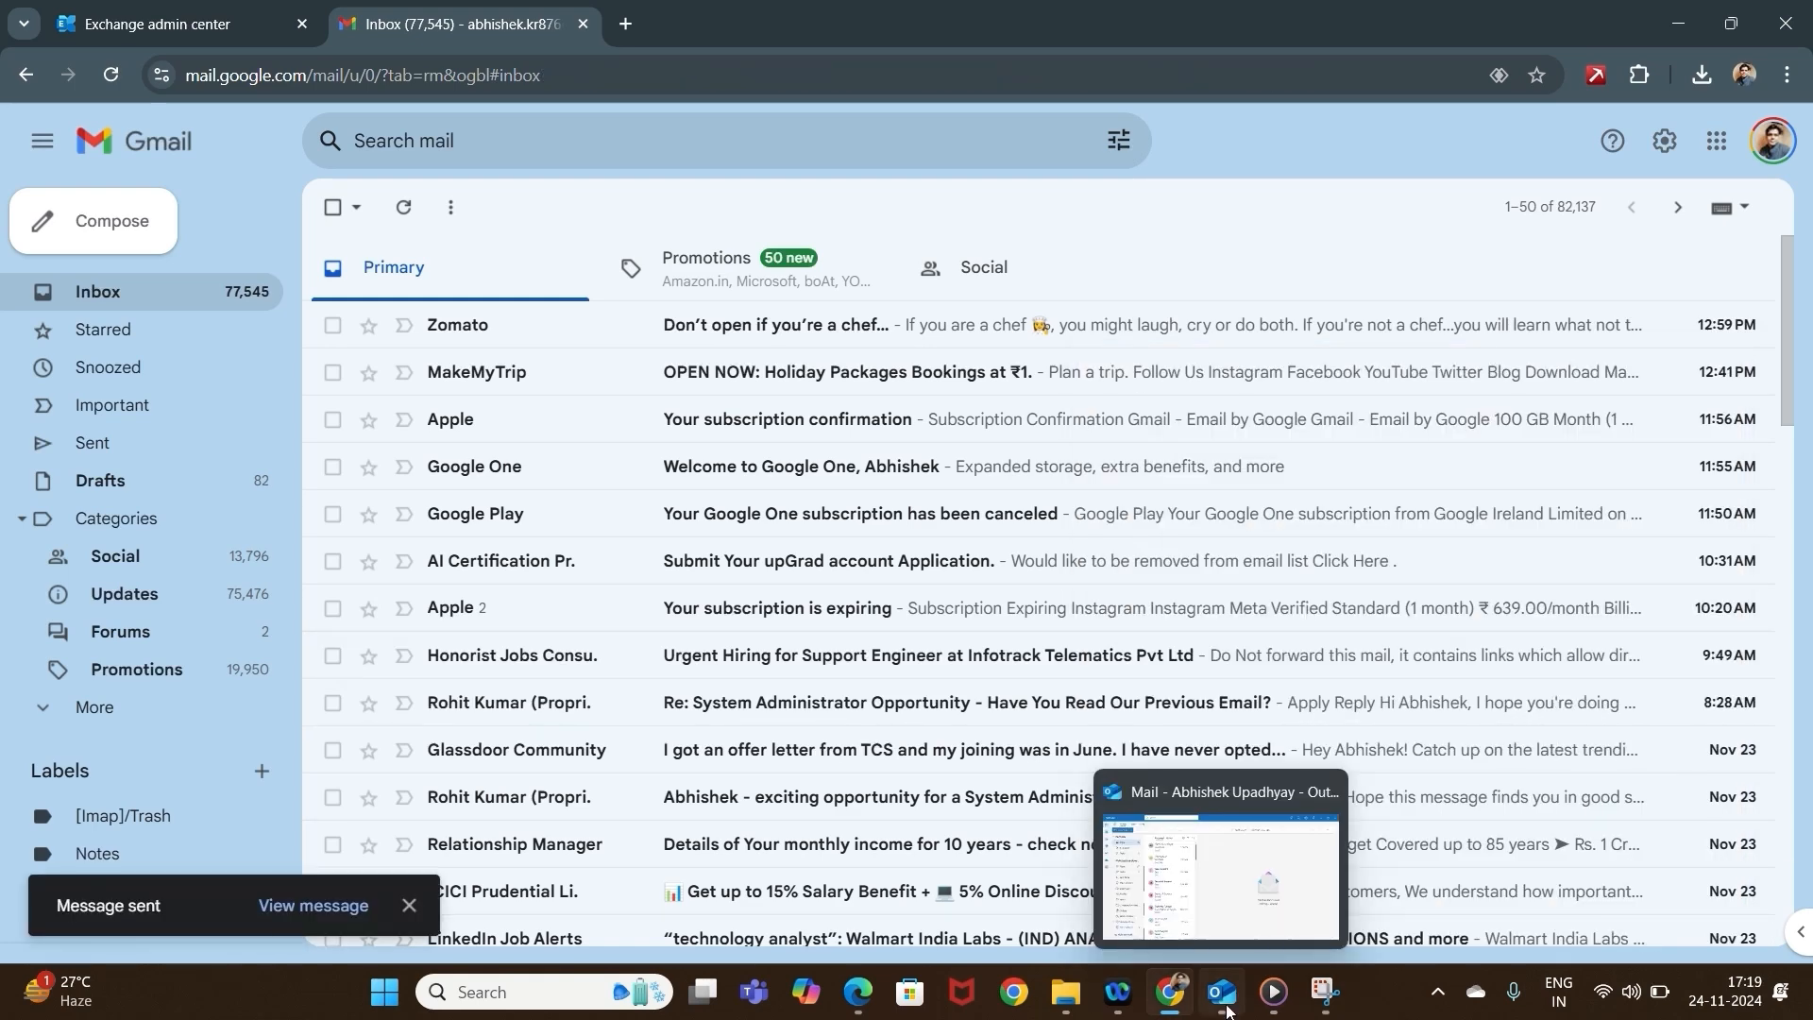
click(1225, 1010)
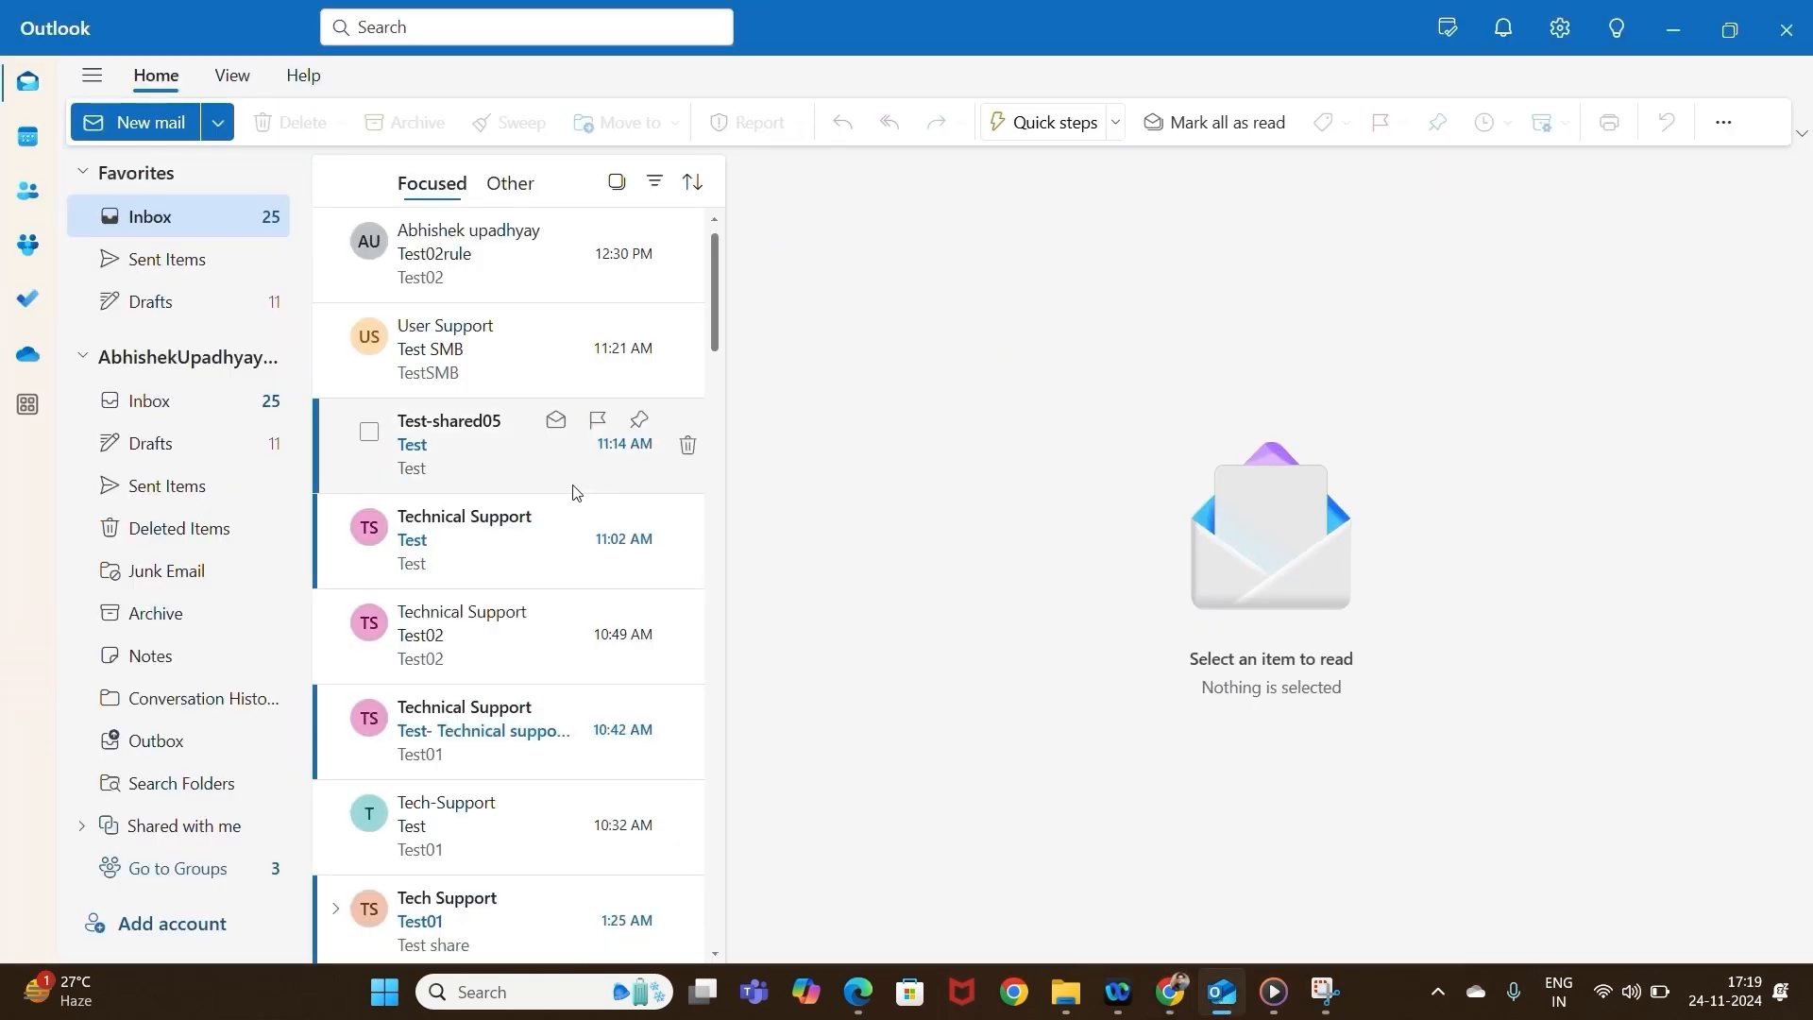
click(203, 408)
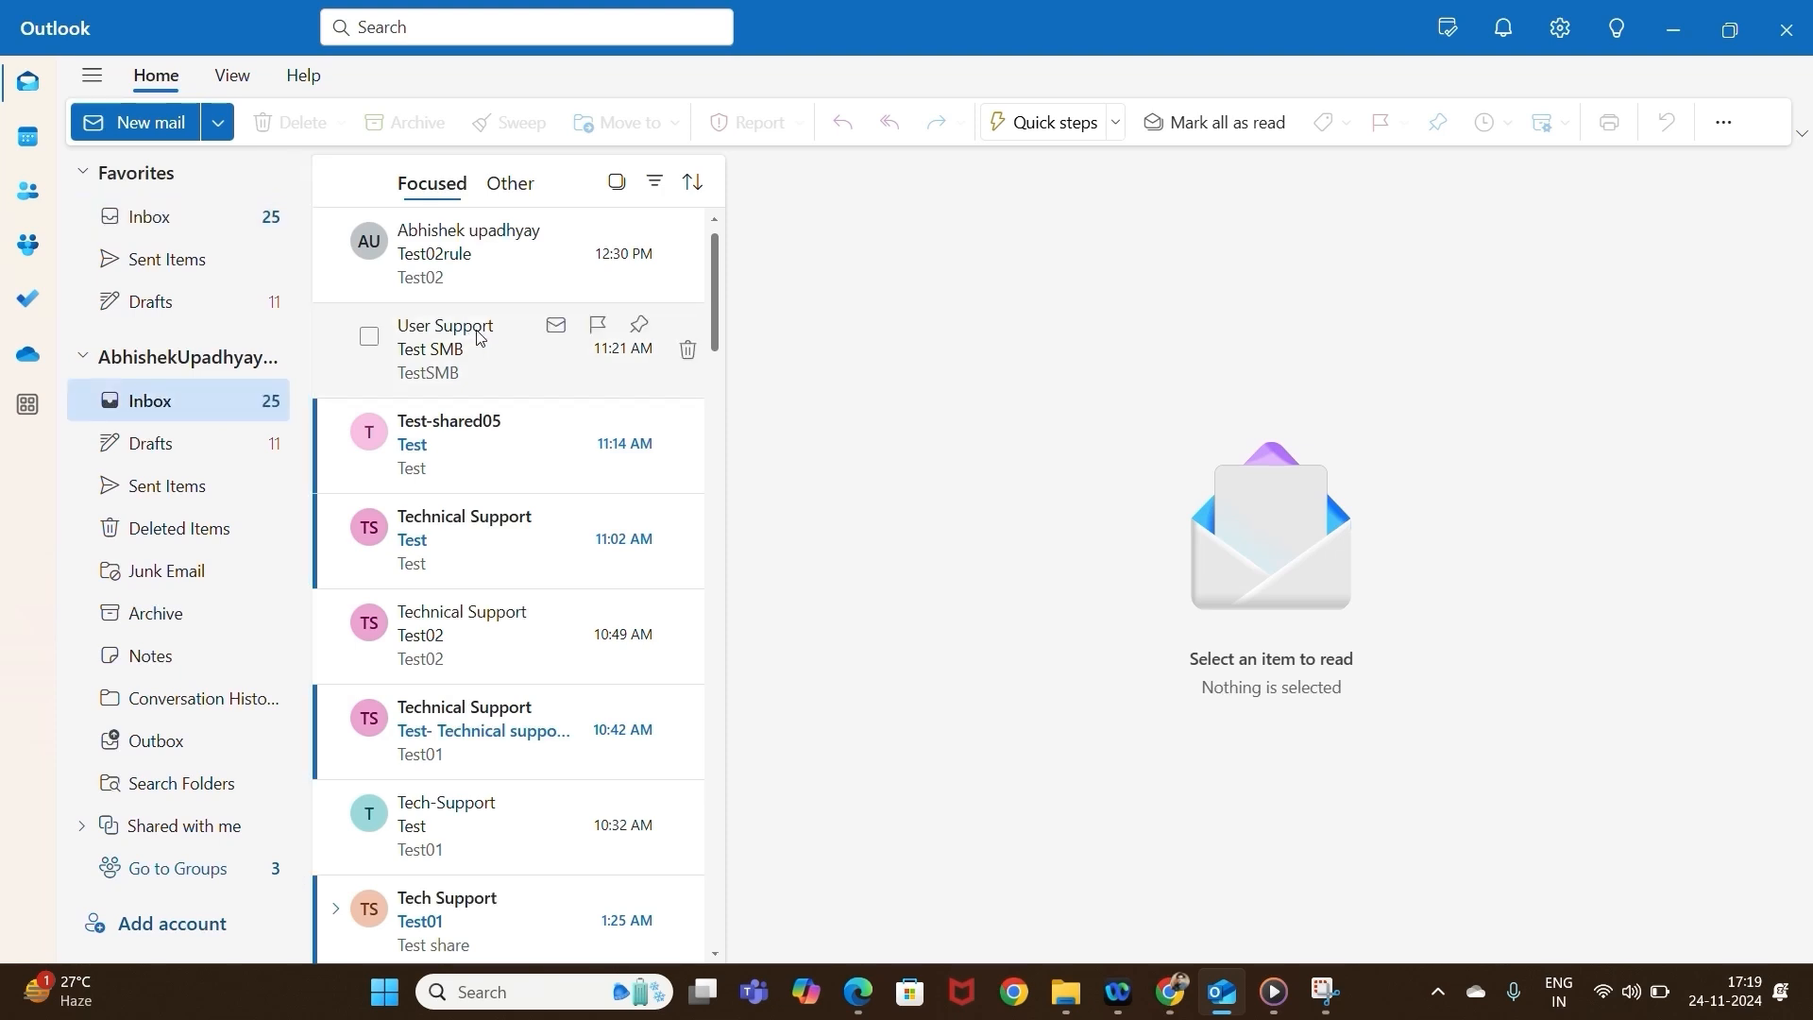
scroll(477, 340, down, 4)
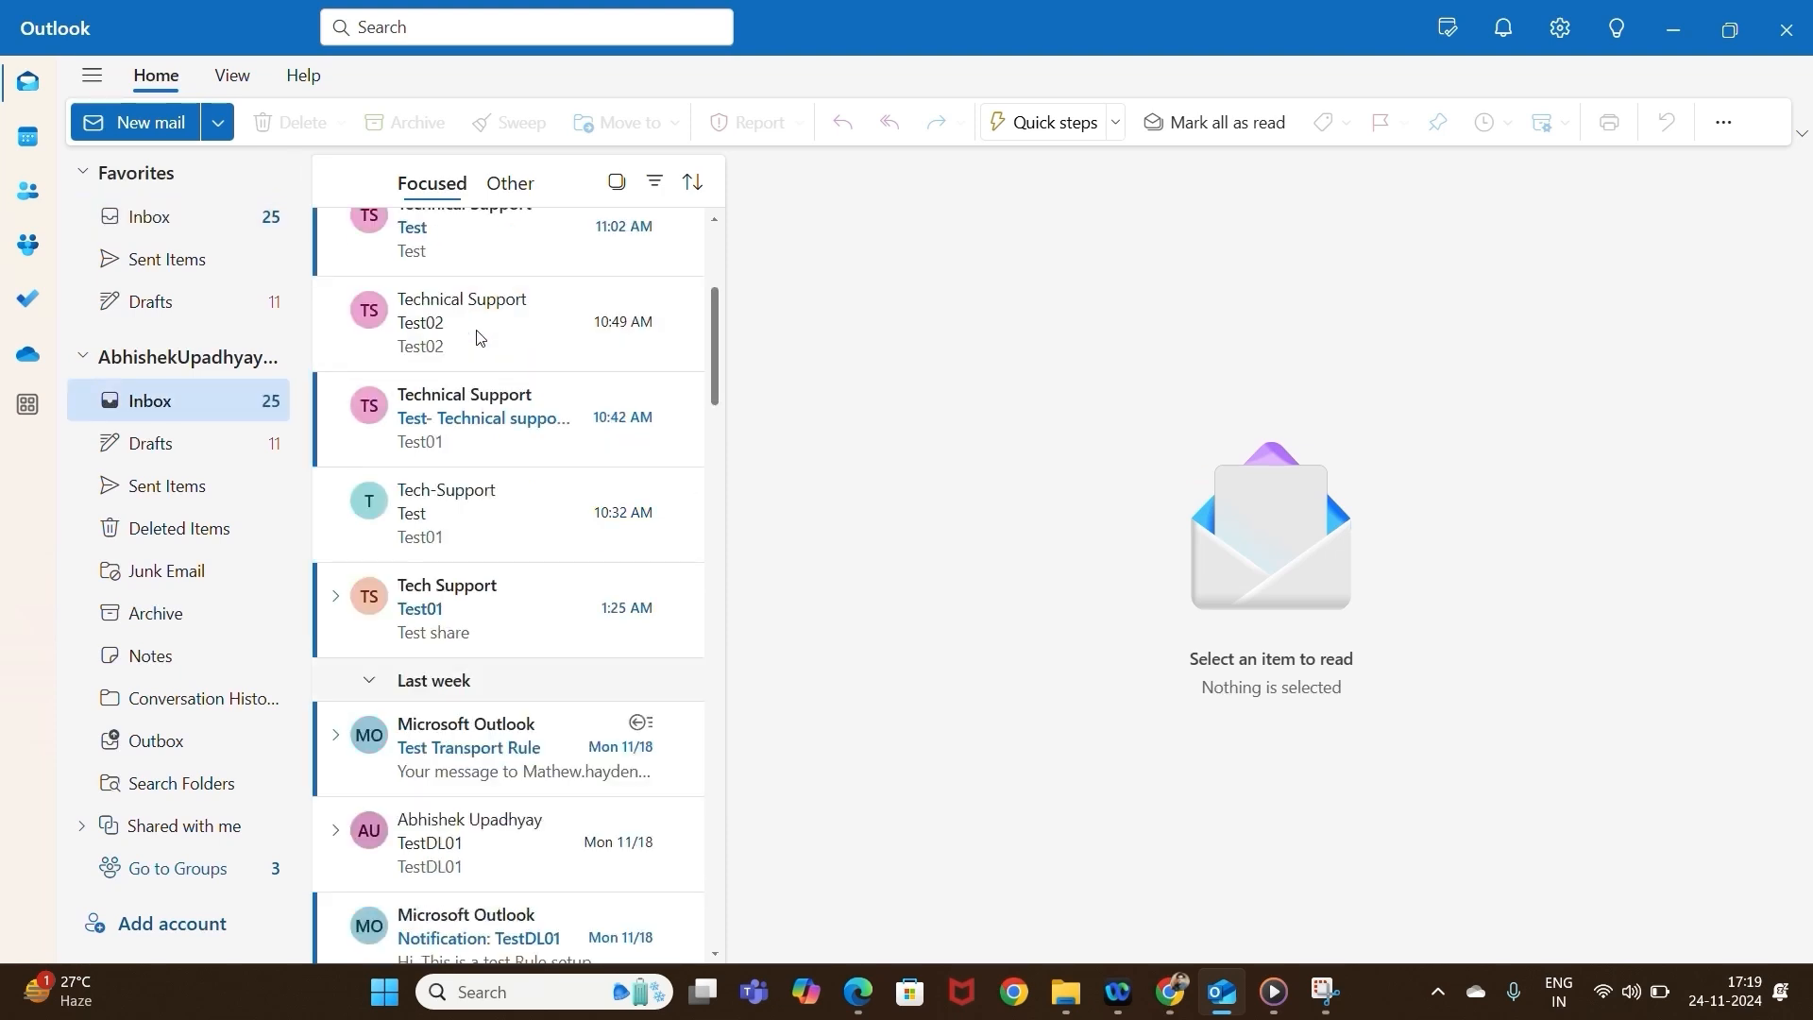
scroll(478, 340, up, 4)
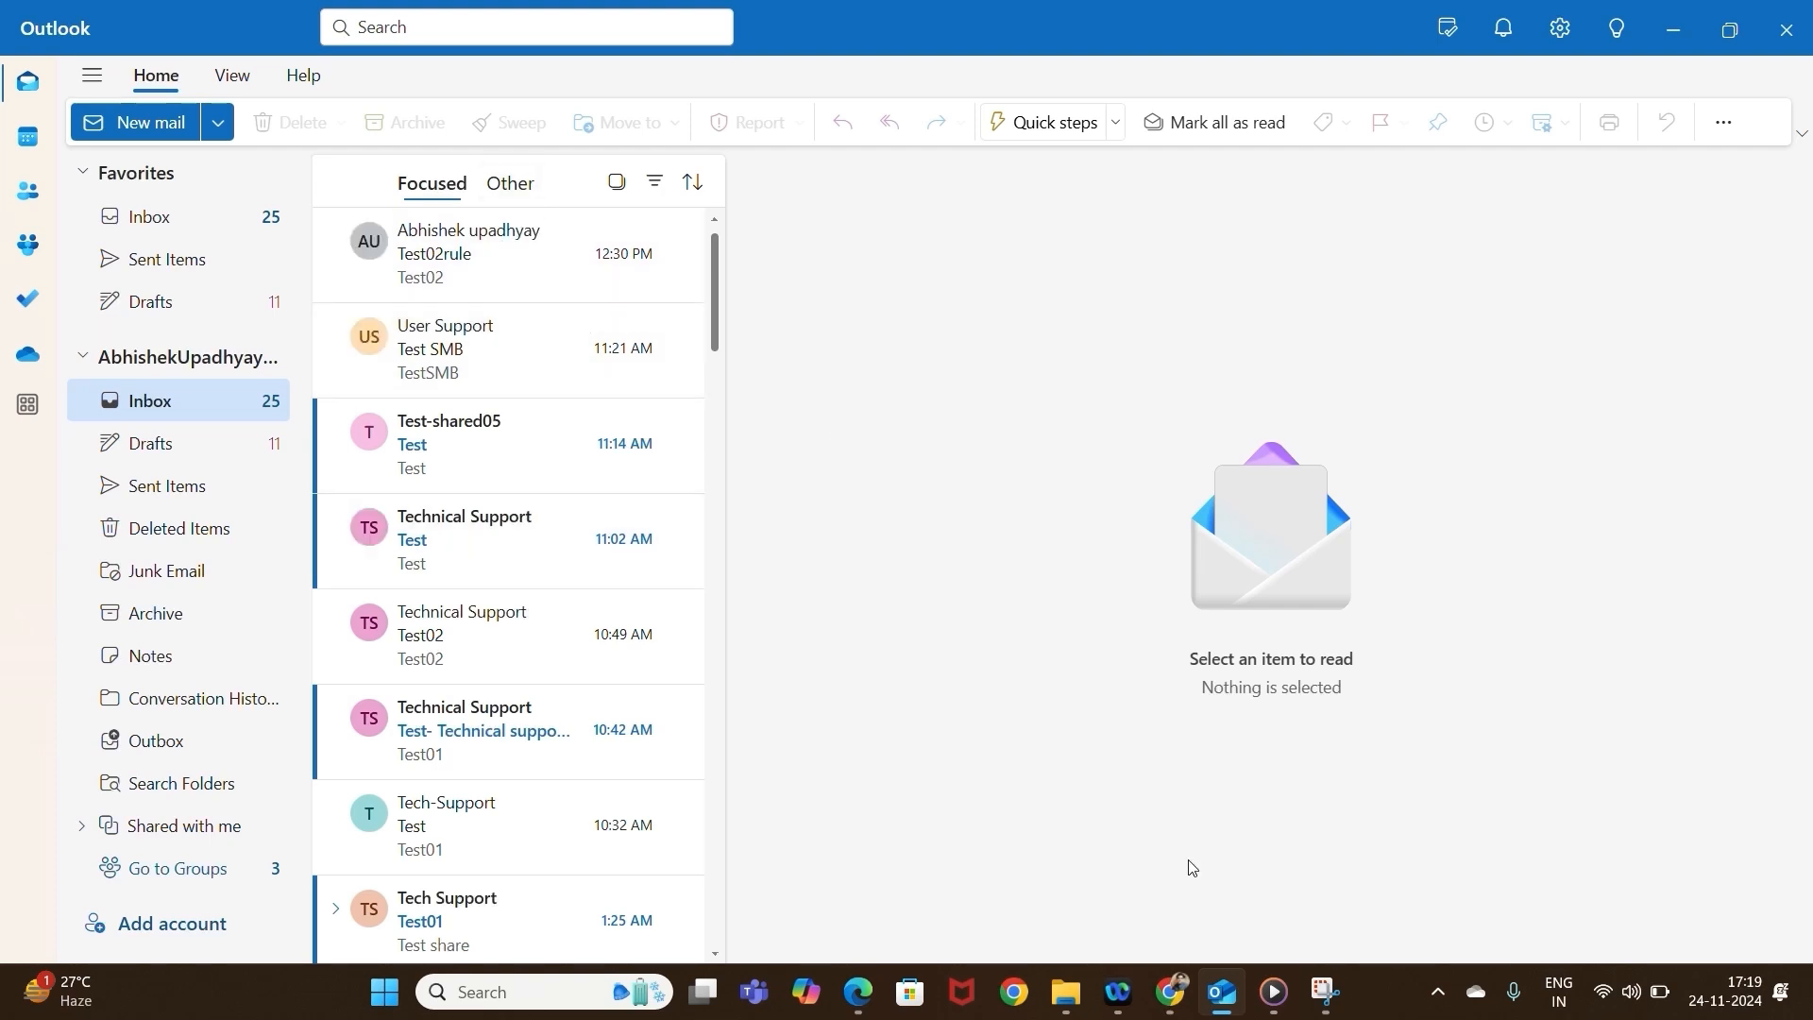
click(861, 1002)
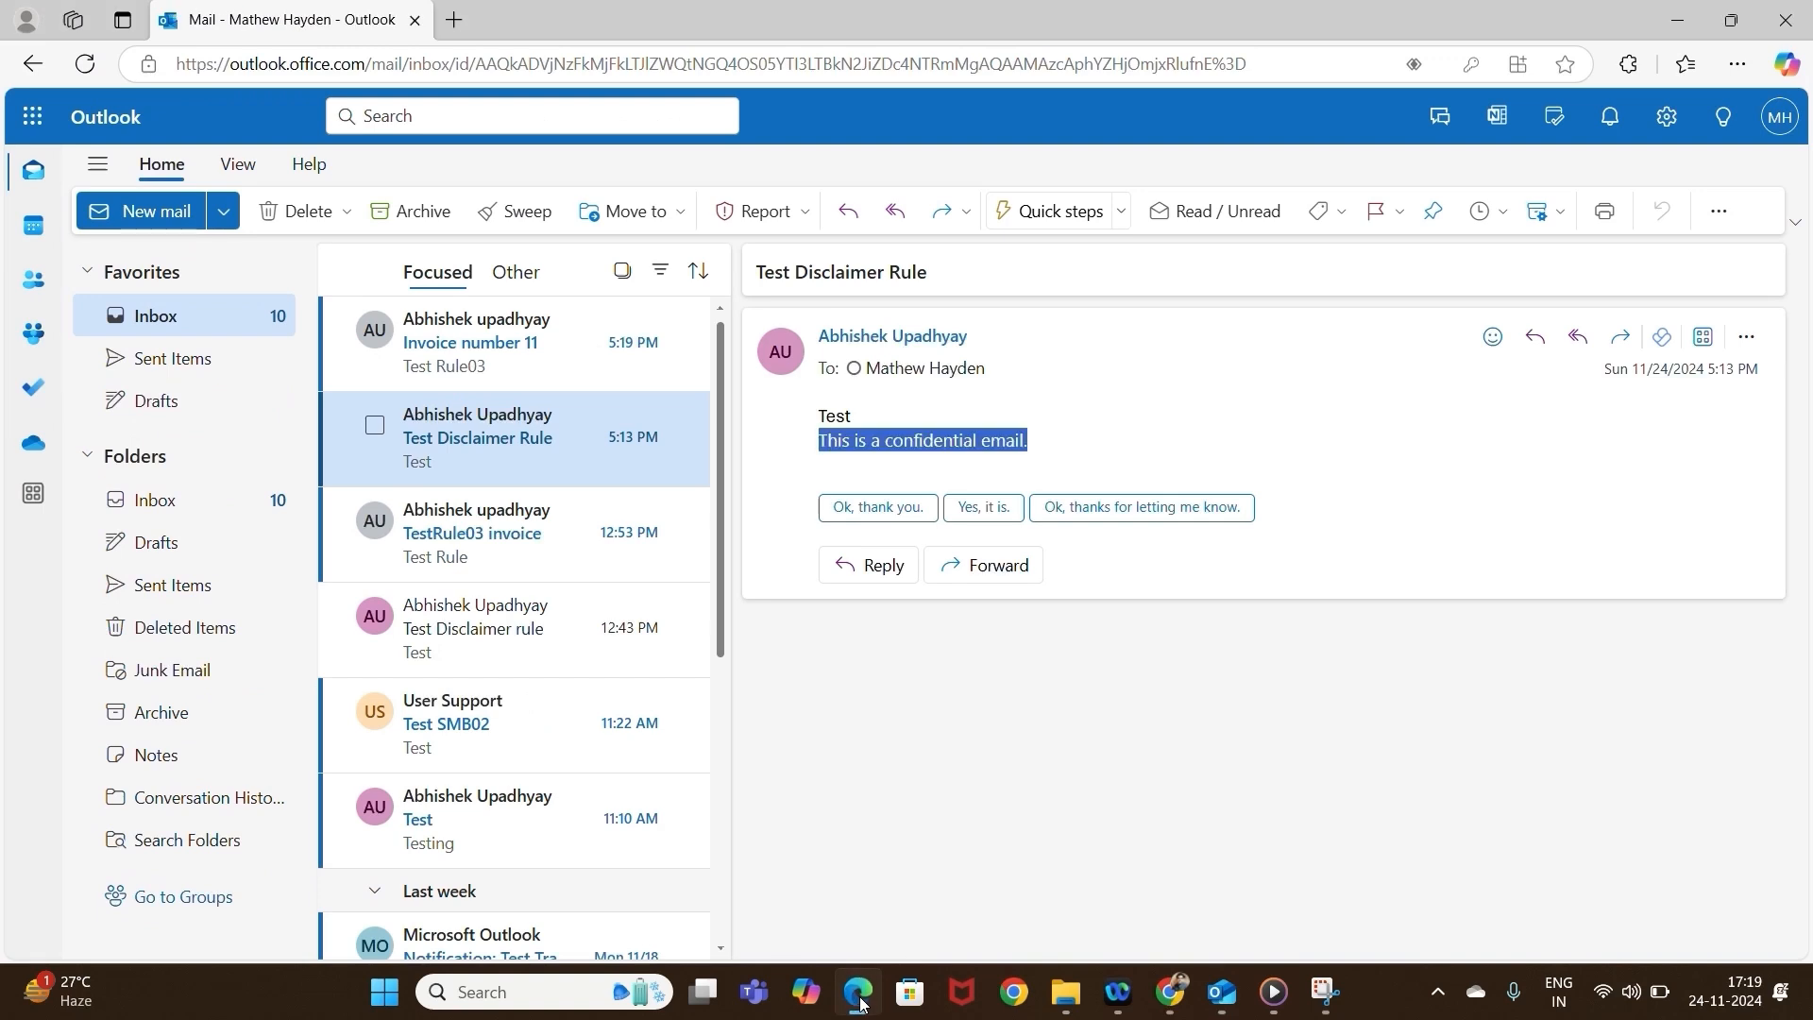
click(510, 364)
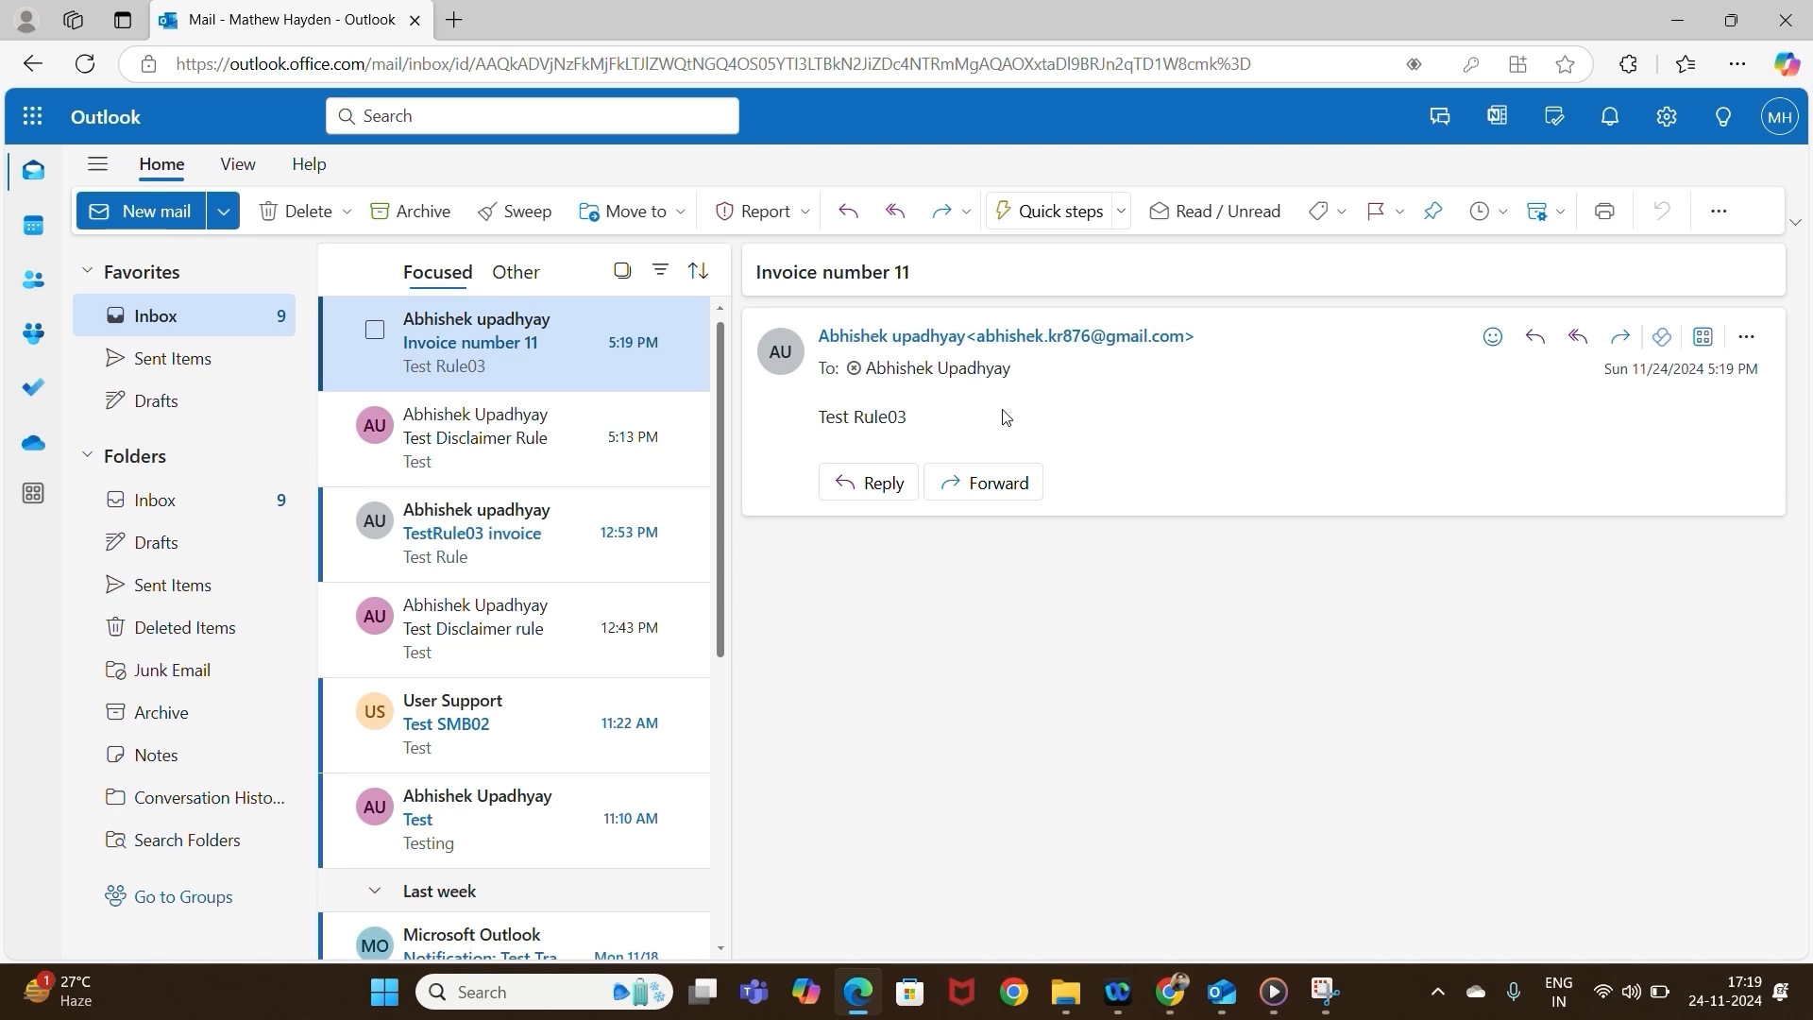
Switch back to the Exchange admin center and disable the Redirect Invoices rule.
click(1171, 992)
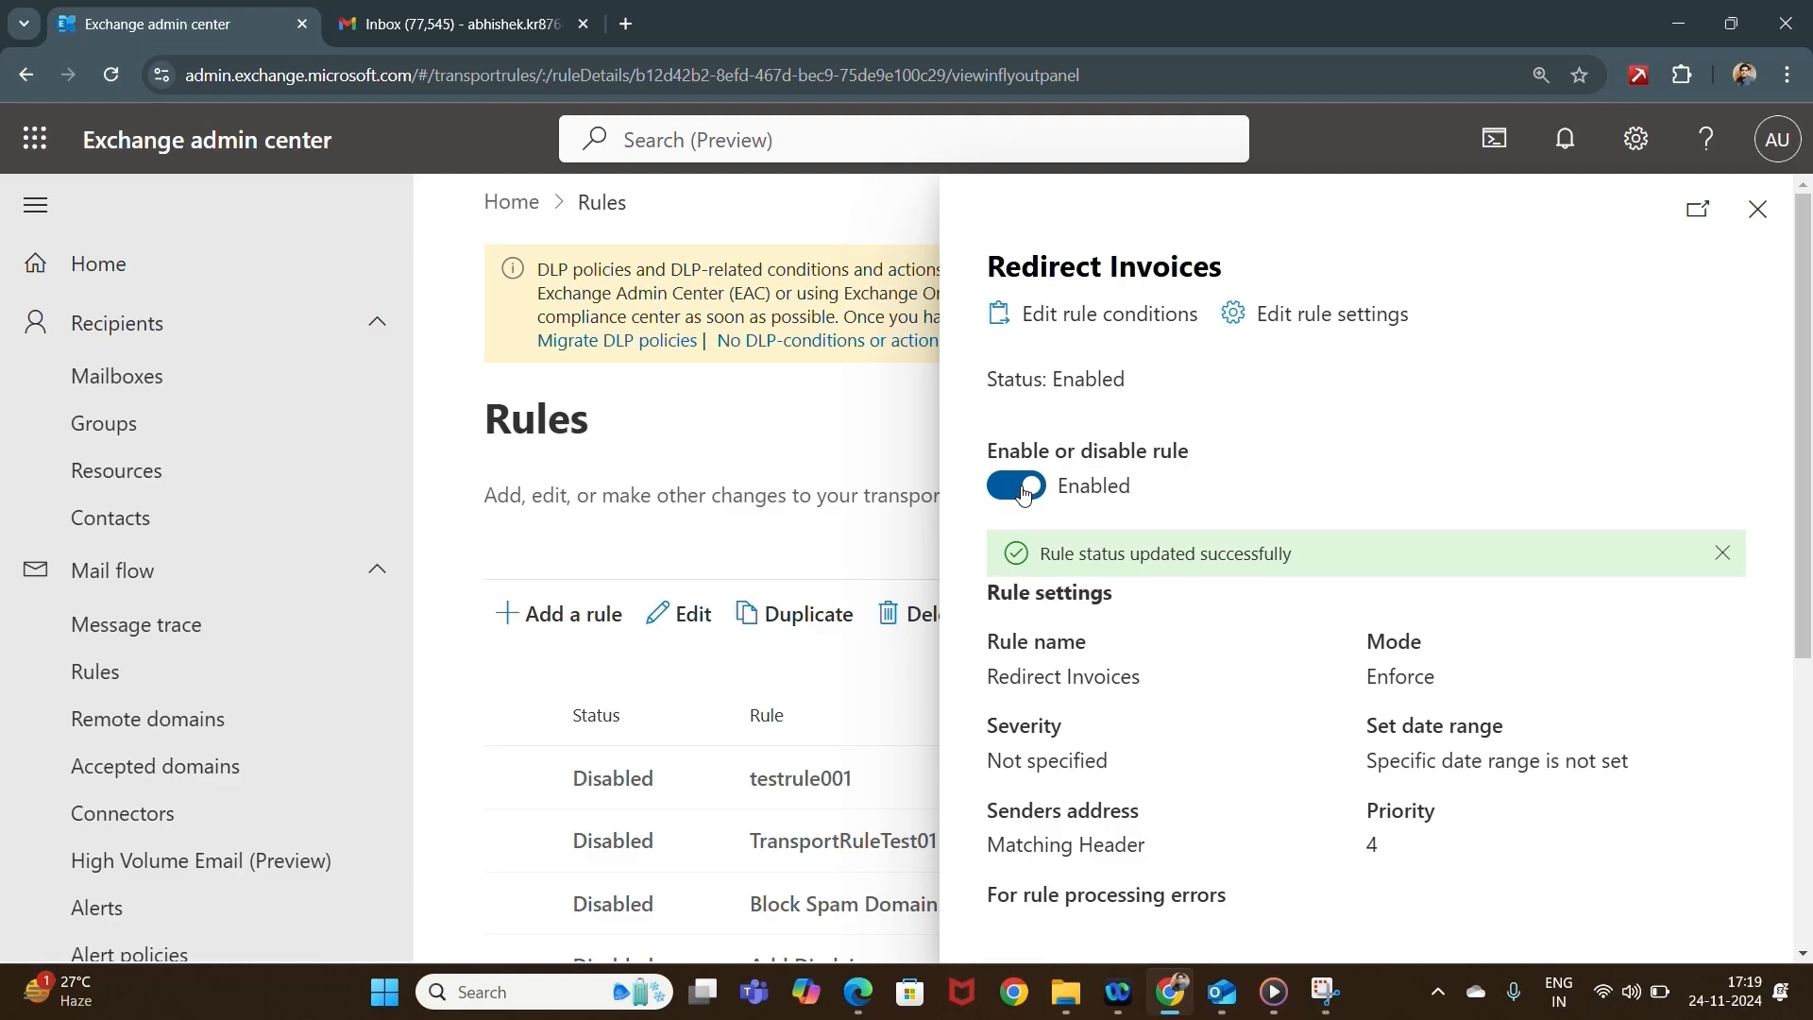
click(1023, 492)
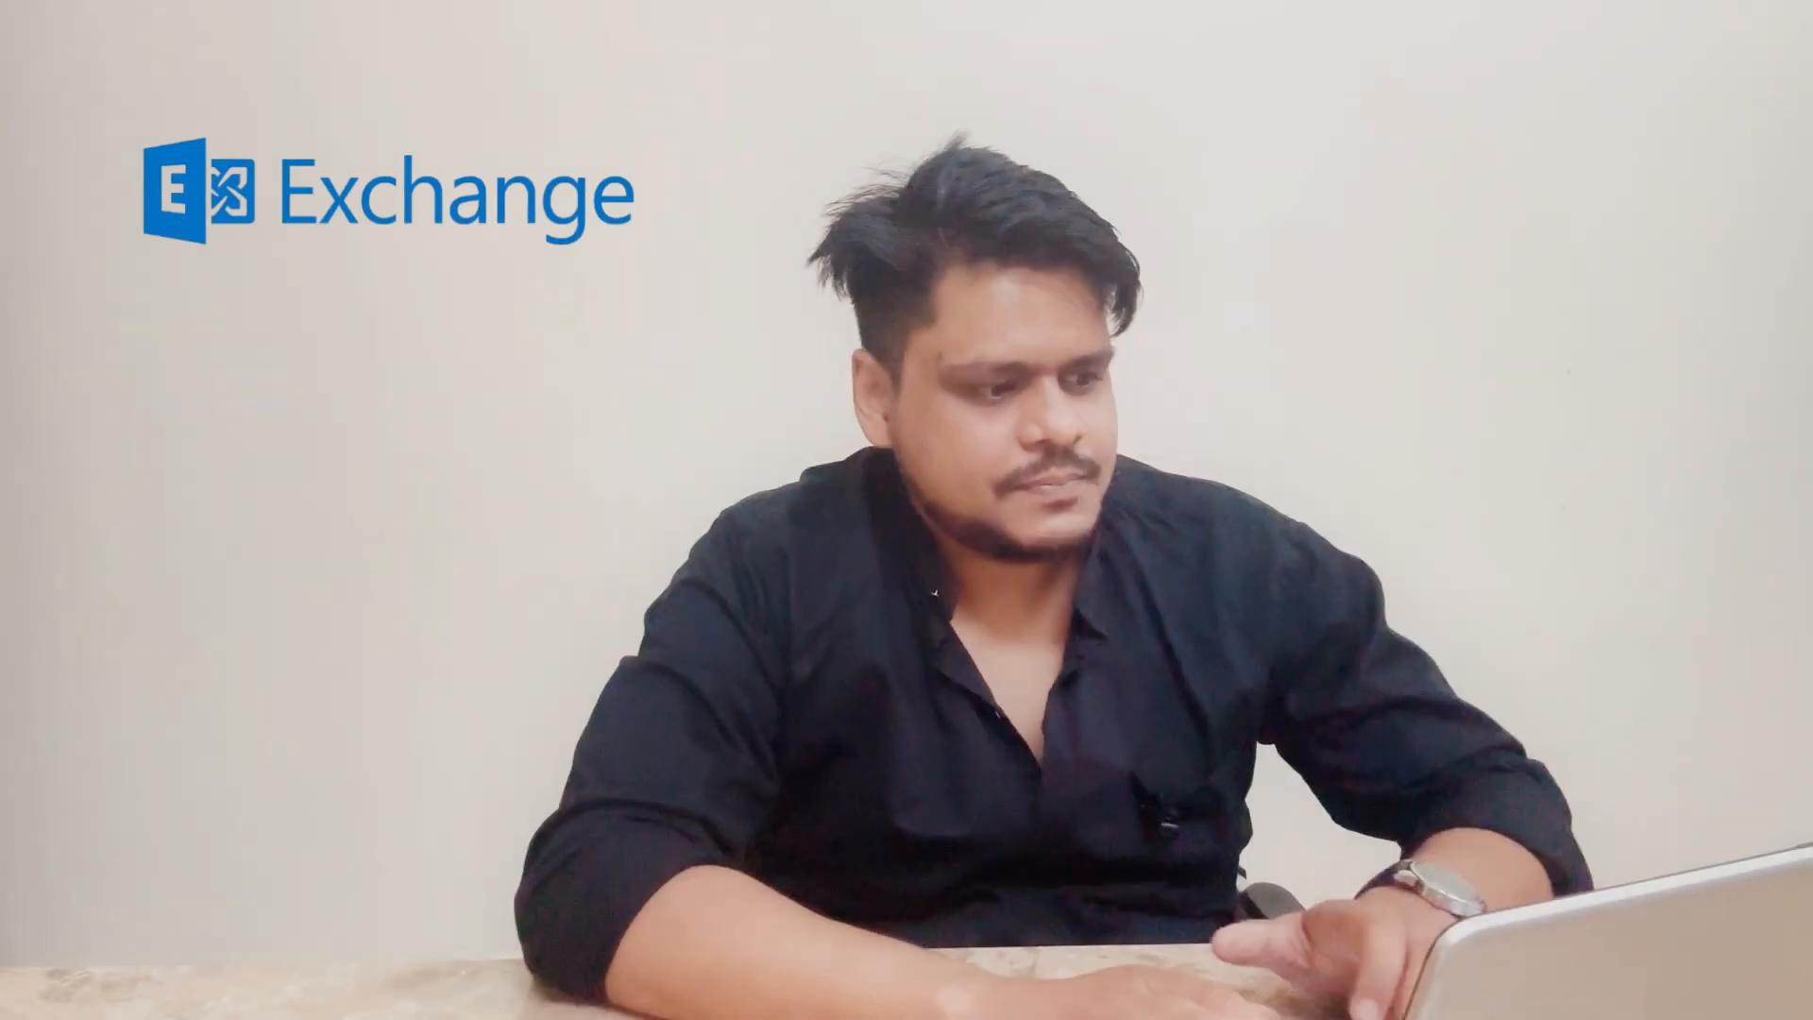